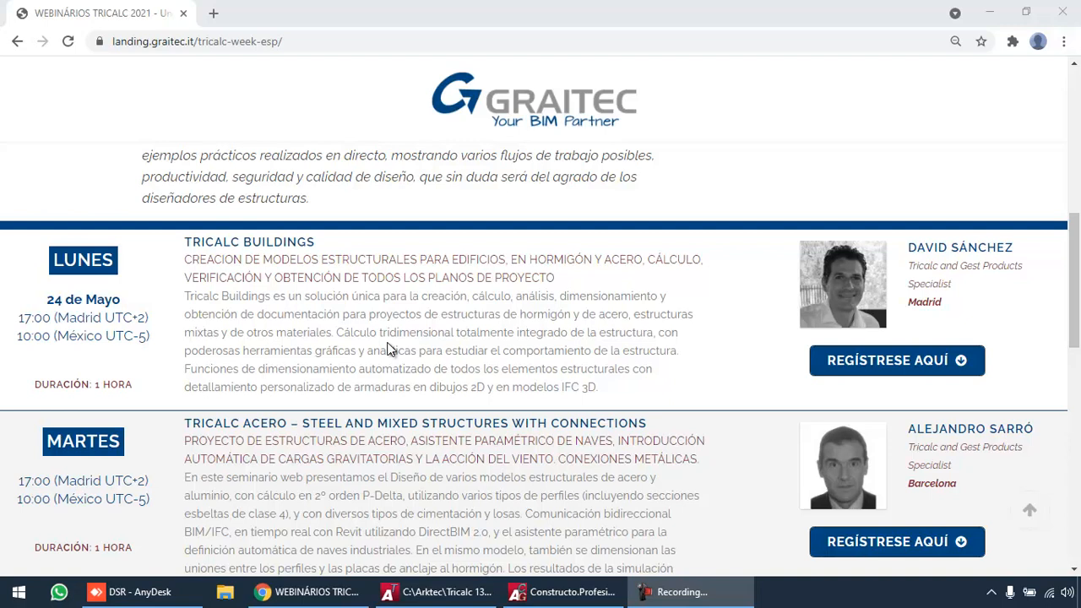
Review the Tricalc webinar schedule from Monday to Friday, including the closing session on budgets and fabrication with Gest and Tricalc.Fab
scroll(390, 350, down, 2)
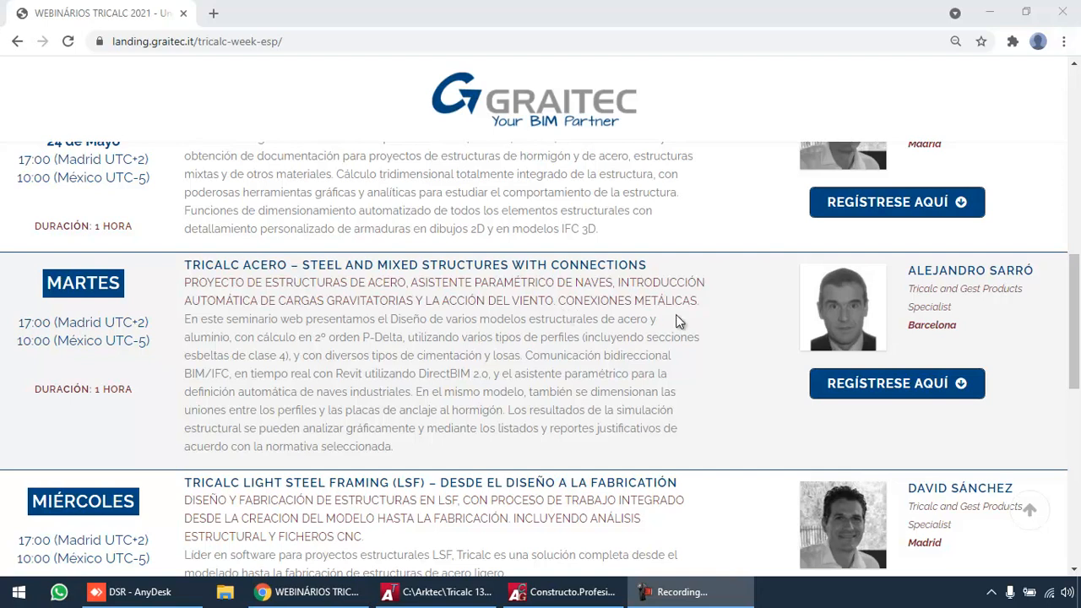
scroll(628, 368, down, 3)
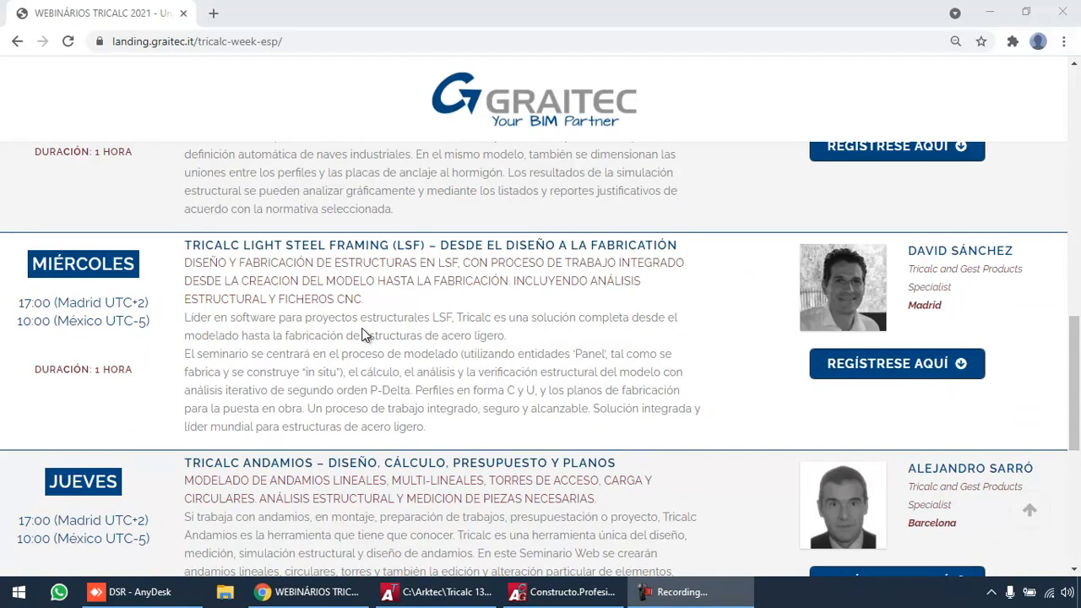
scroll(363, 334, down, 3)
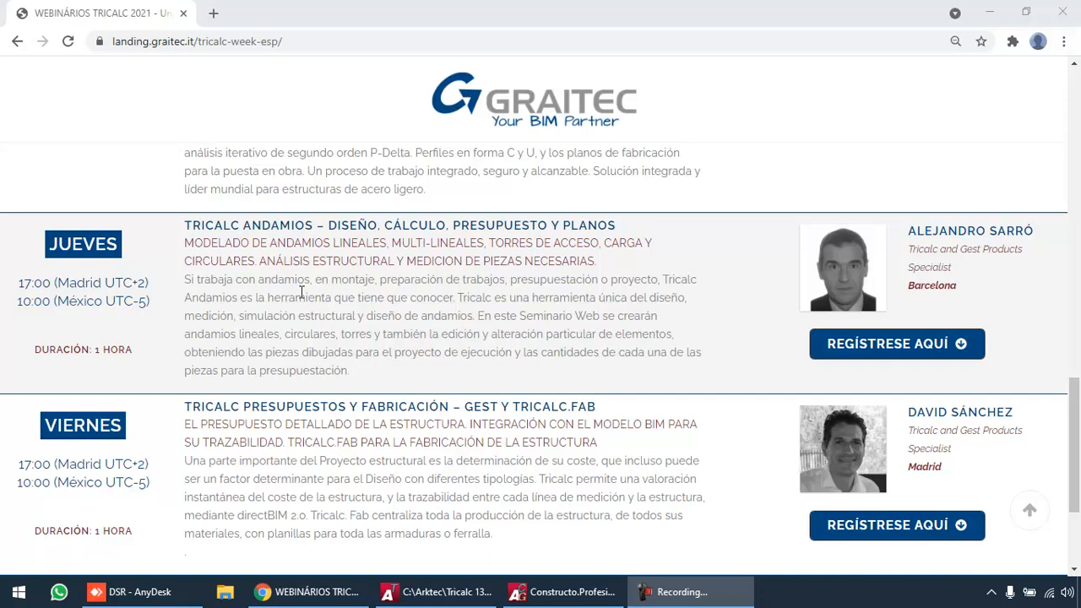
scroll(358, 304, down, 2)
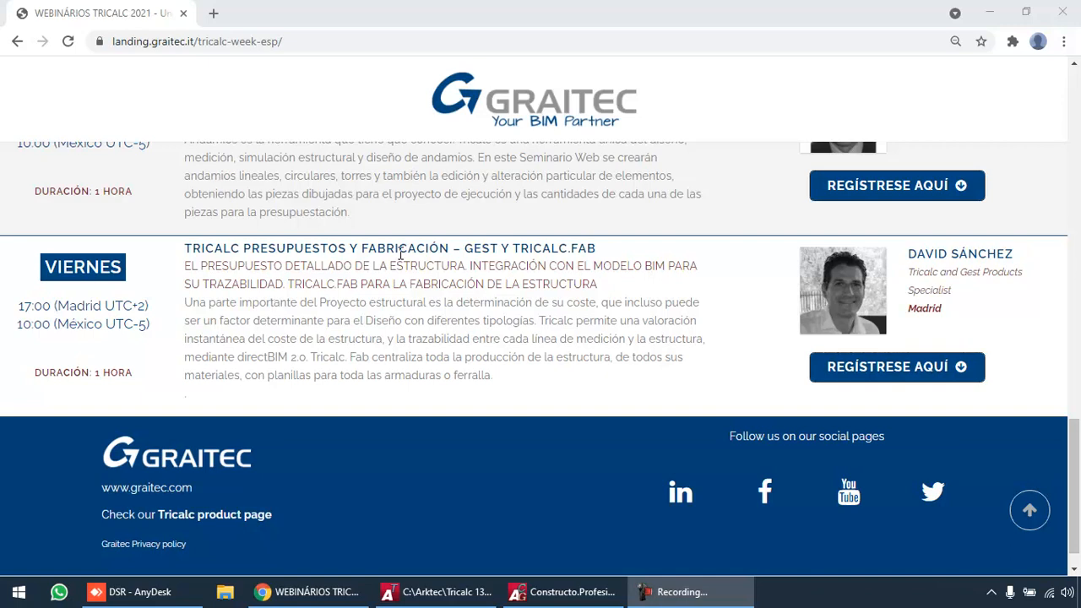
scroll(461, 314, up, 5)
scroll(461, 314, up, 5)
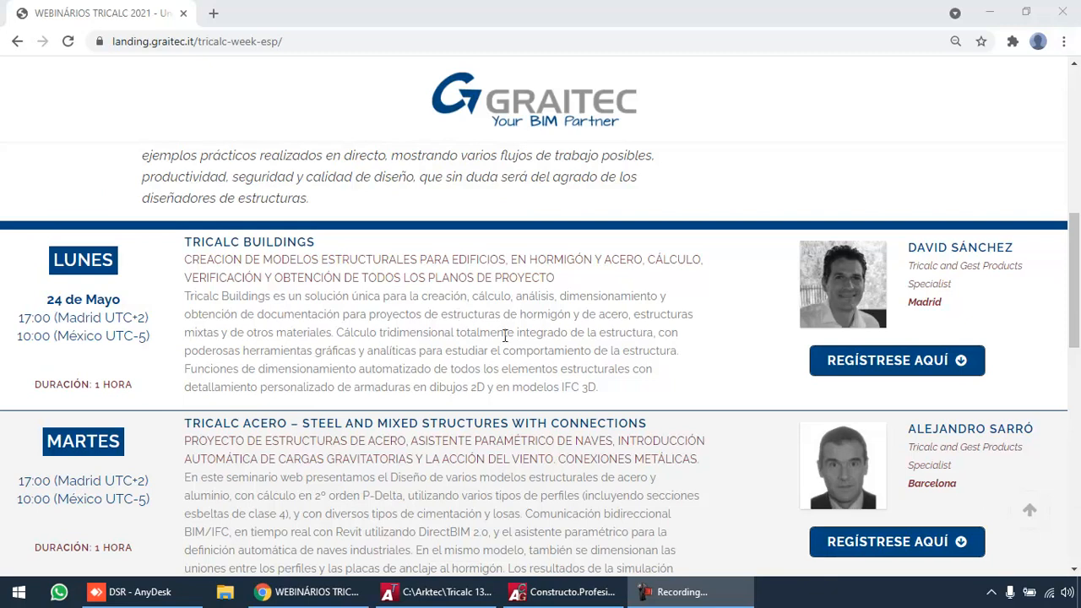
scroll(496, 378, down, 8)
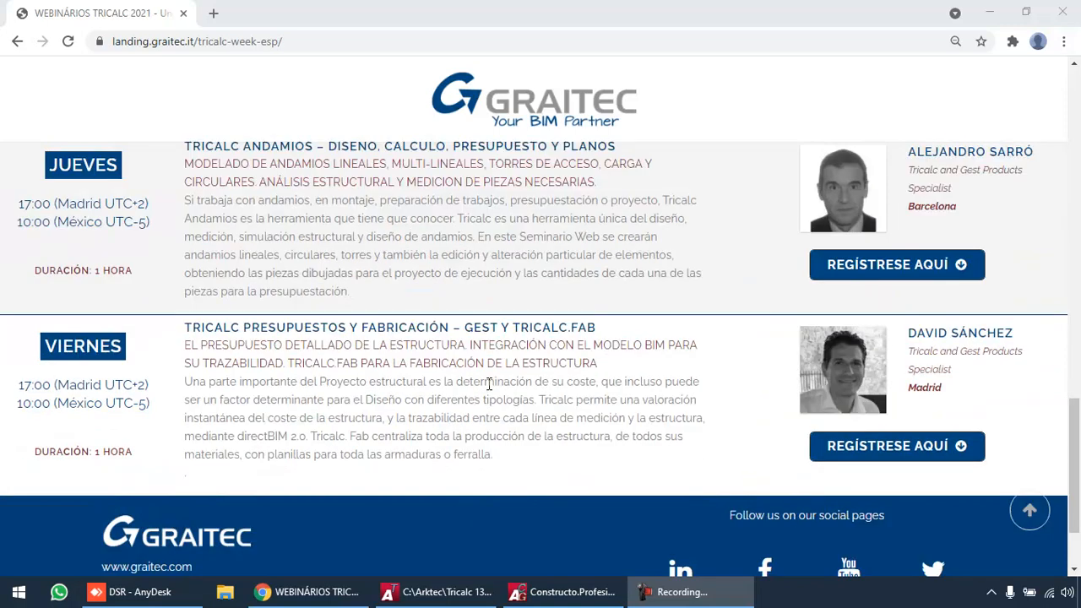
drag(251, 328, 440, 328)
click(433, 361)
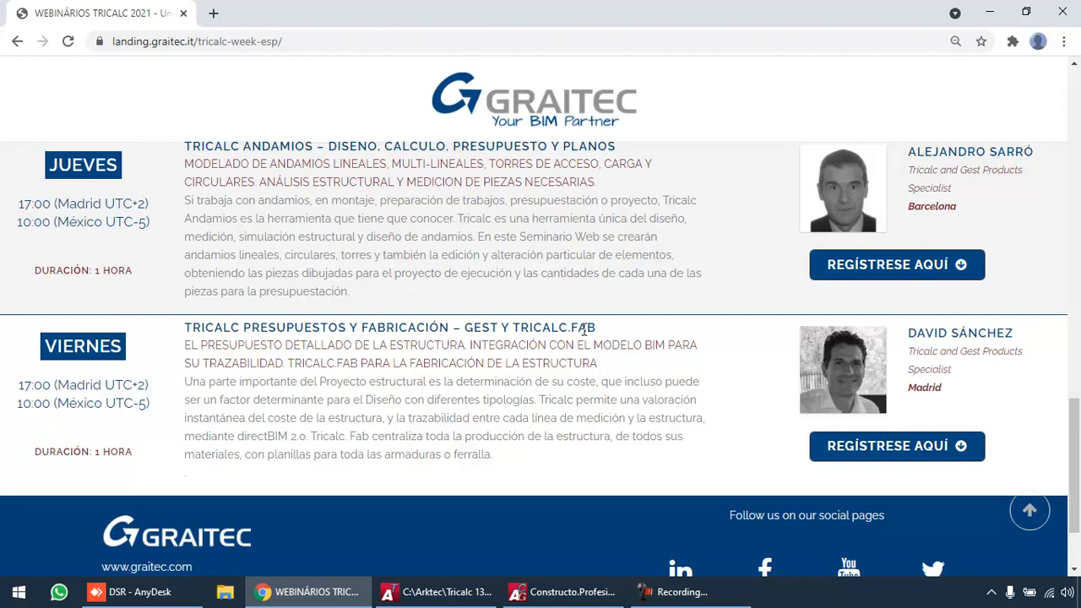
Switch to Tricalc and inspect the EdificioPolivalente structure in rendered view, then return to the wireframe view
click(435, 592)
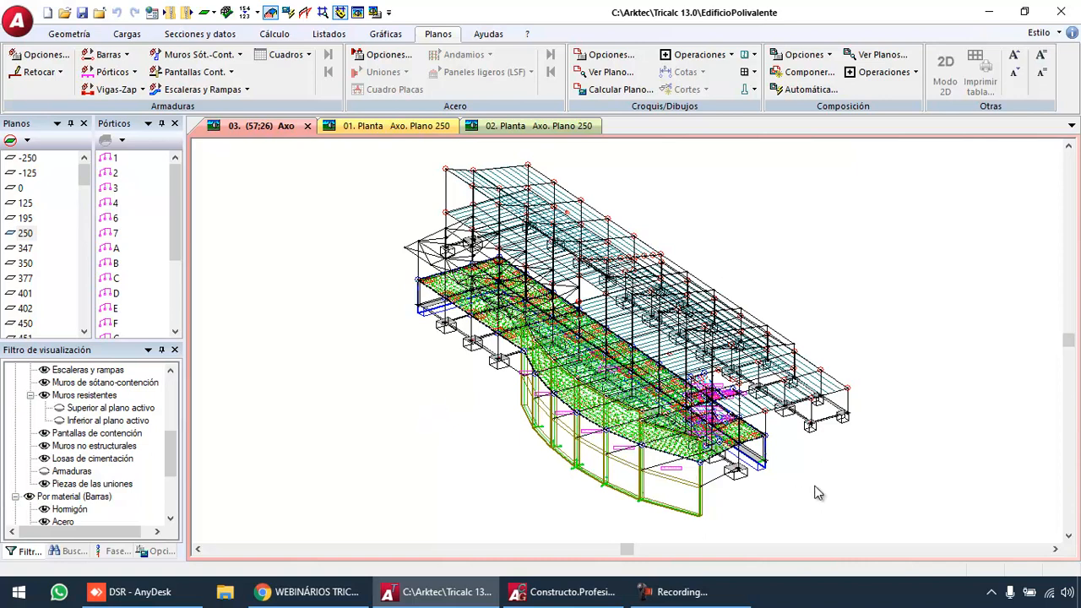
scroll(780, 502, up, 5)
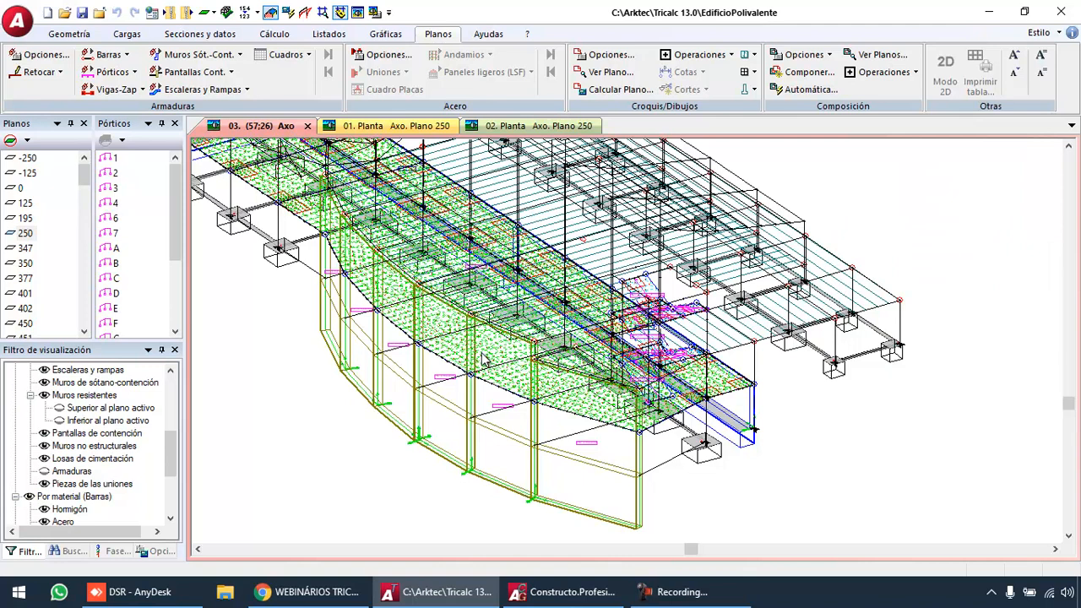
click(357, 15)
scroll(519, 245, down, 1)
middle_drag(519, 246, 582, 359)
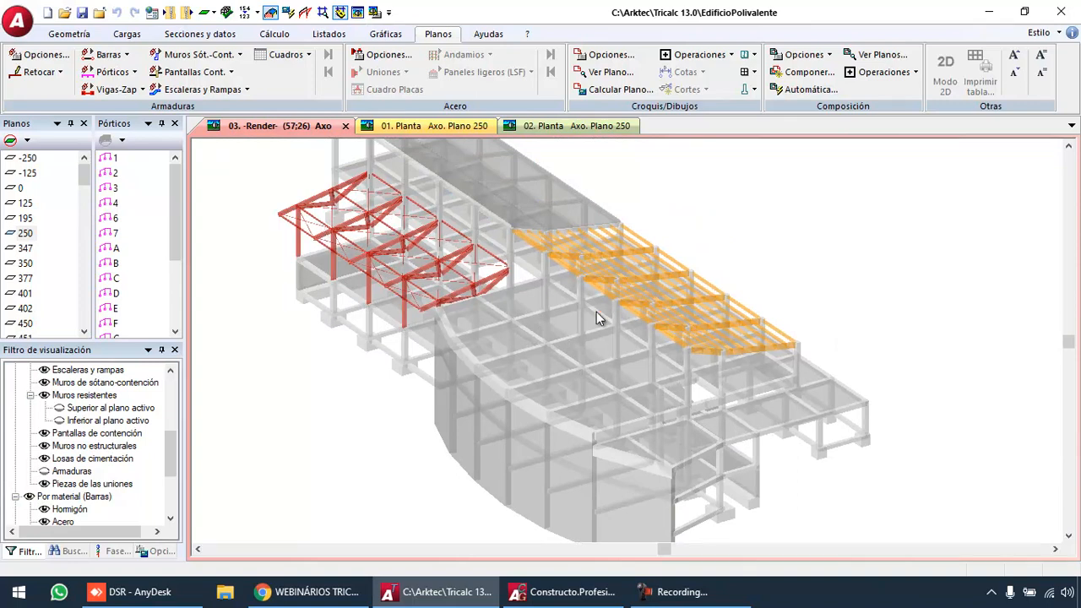
scroll(596, 312, down, 1)
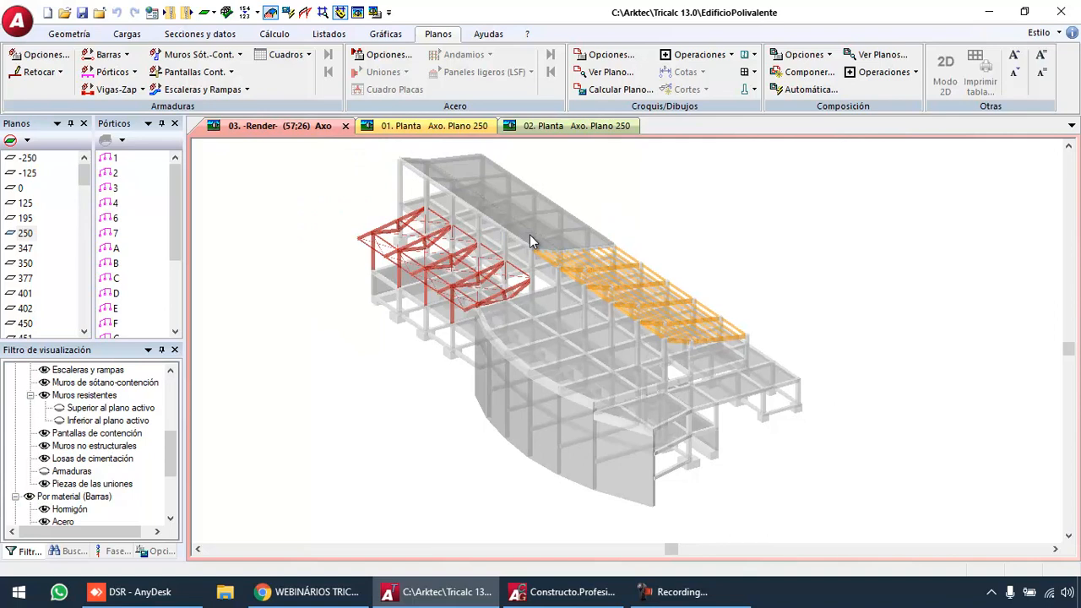
click(357, 12)
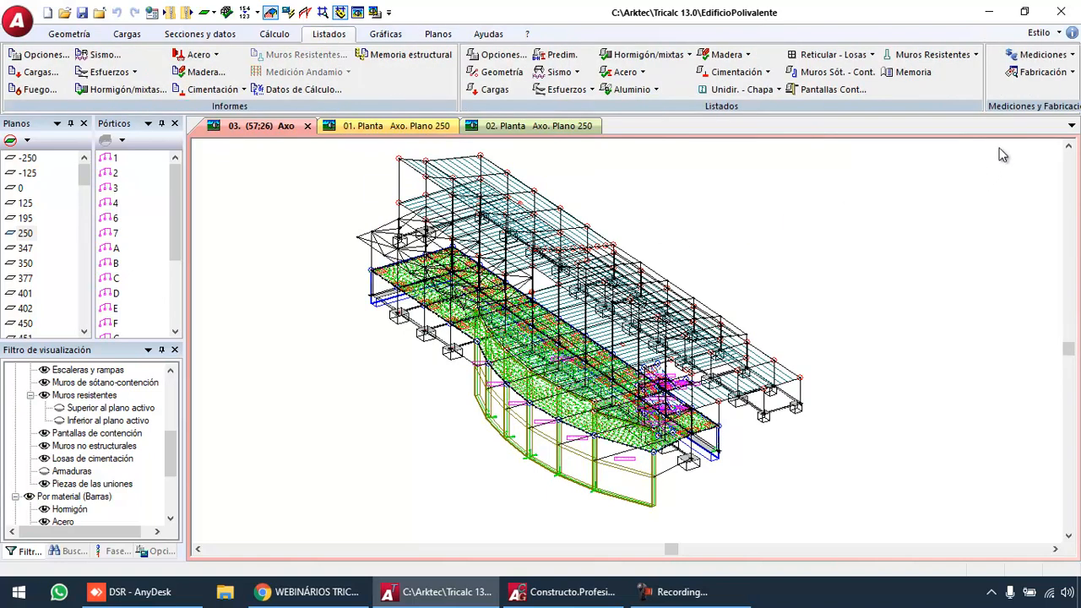
Start a general measurement of the structure and open its measurement options
click(1058, 57)
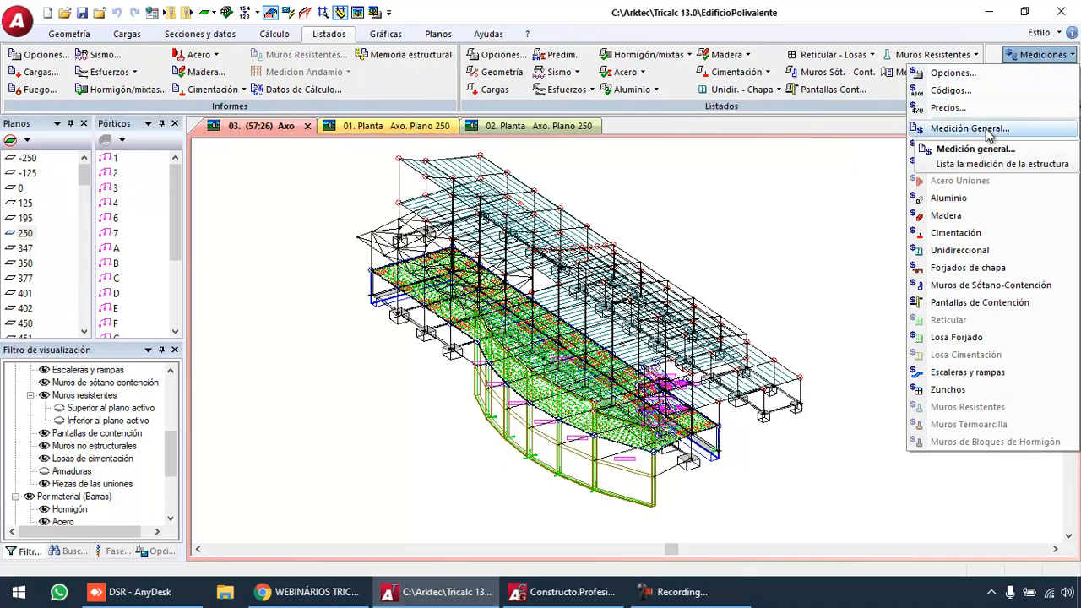
click(971, 128)
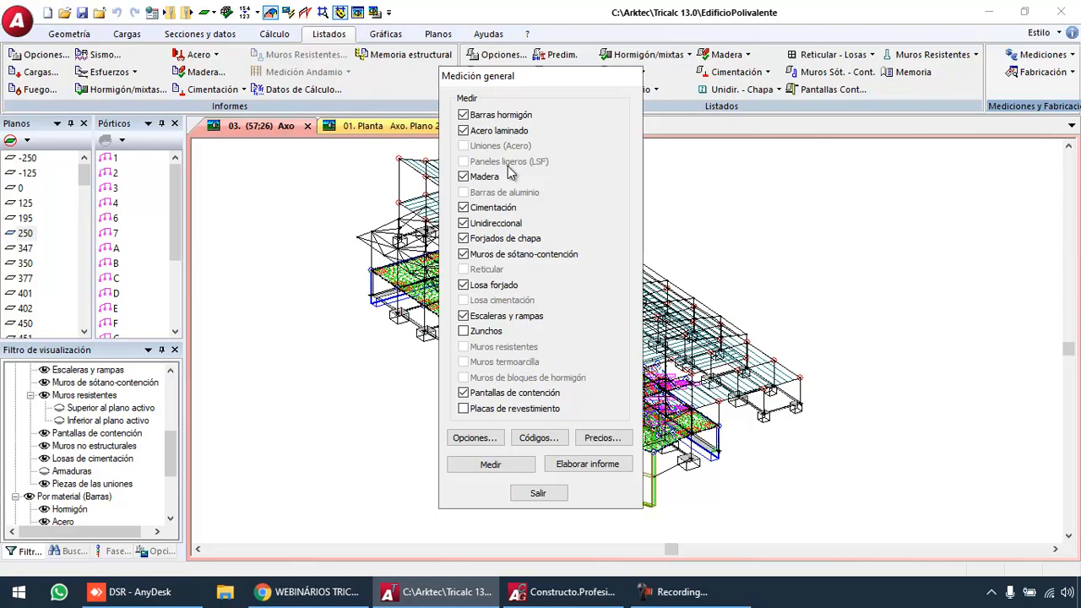
click(474, 438)
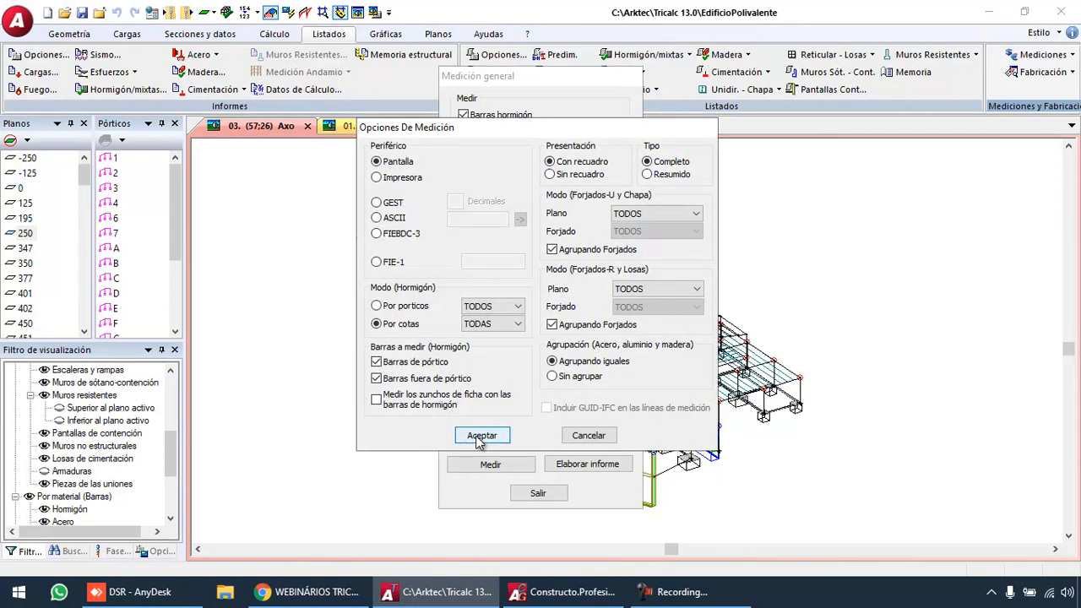
Try the GEST, ASCII, FIEBDC-3 and FIE-1 output formats for the measurement to compare their settings
click(393, 205)
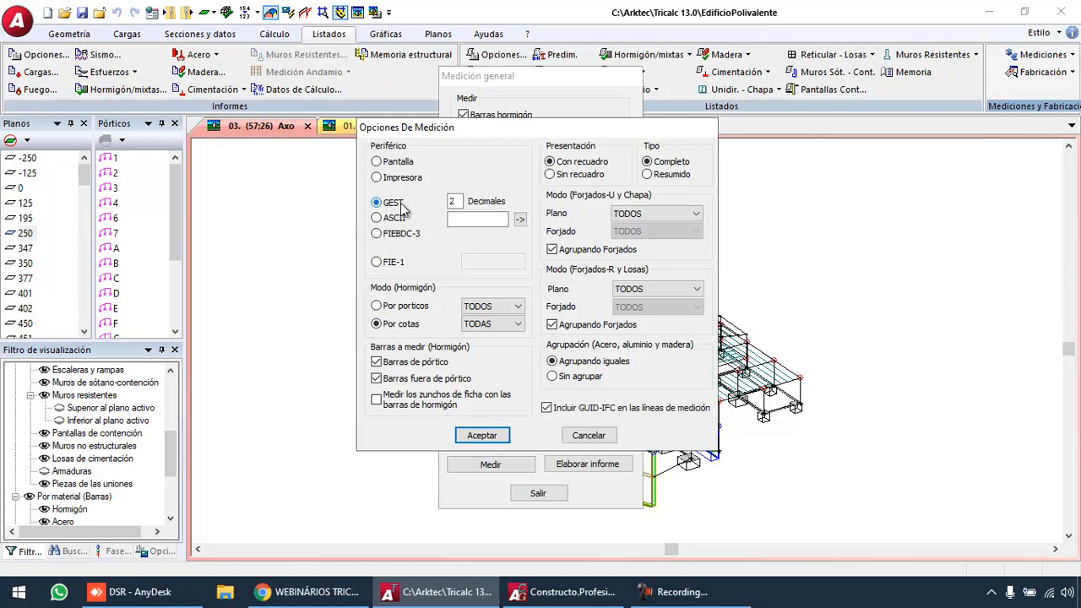
click(397, 222)
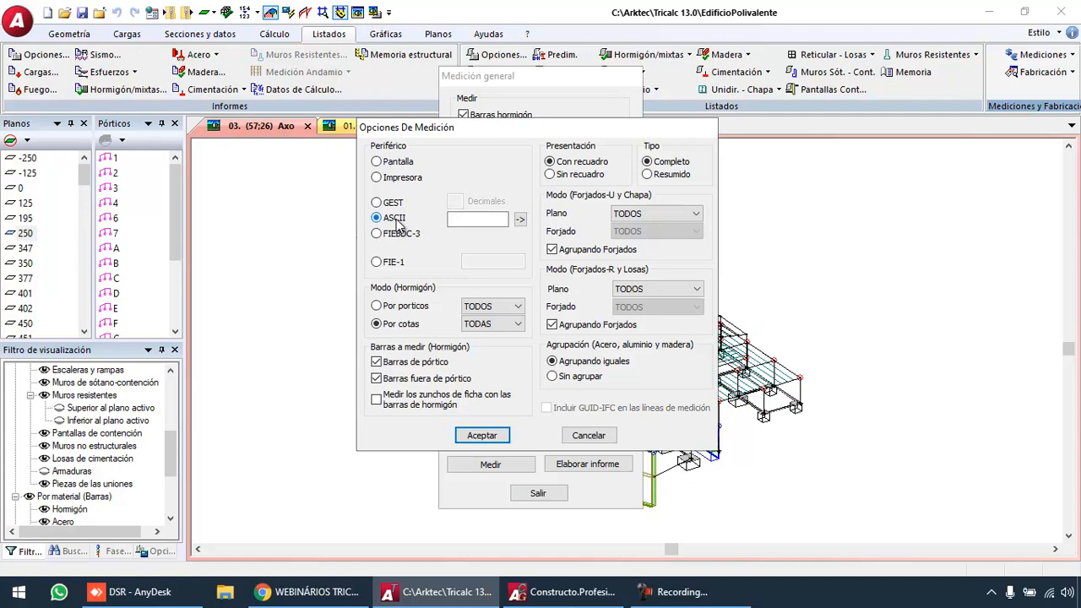
click(402, 236)
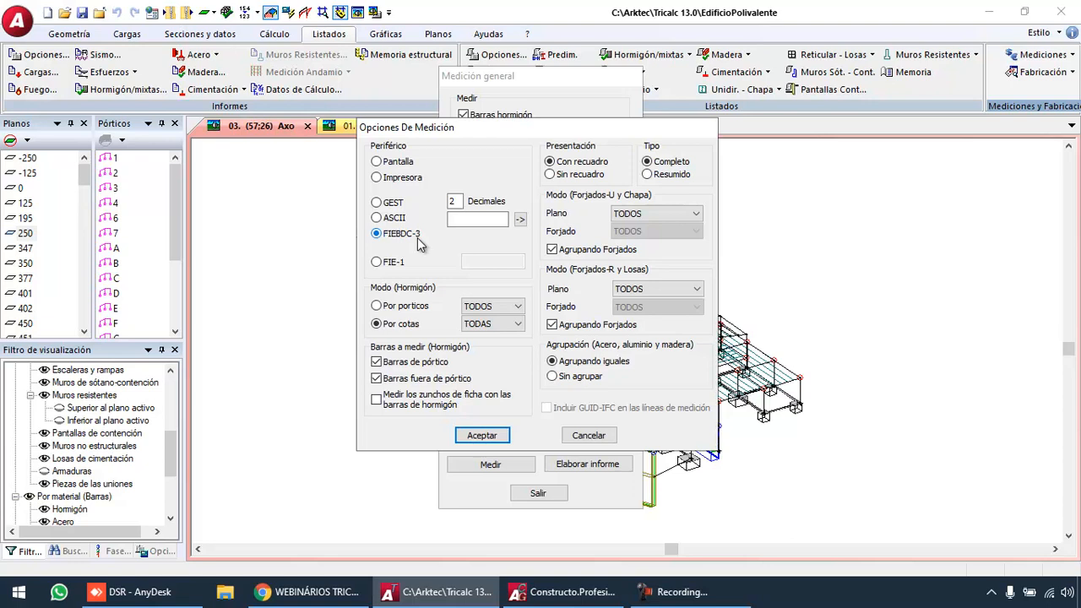
click(394, 264)
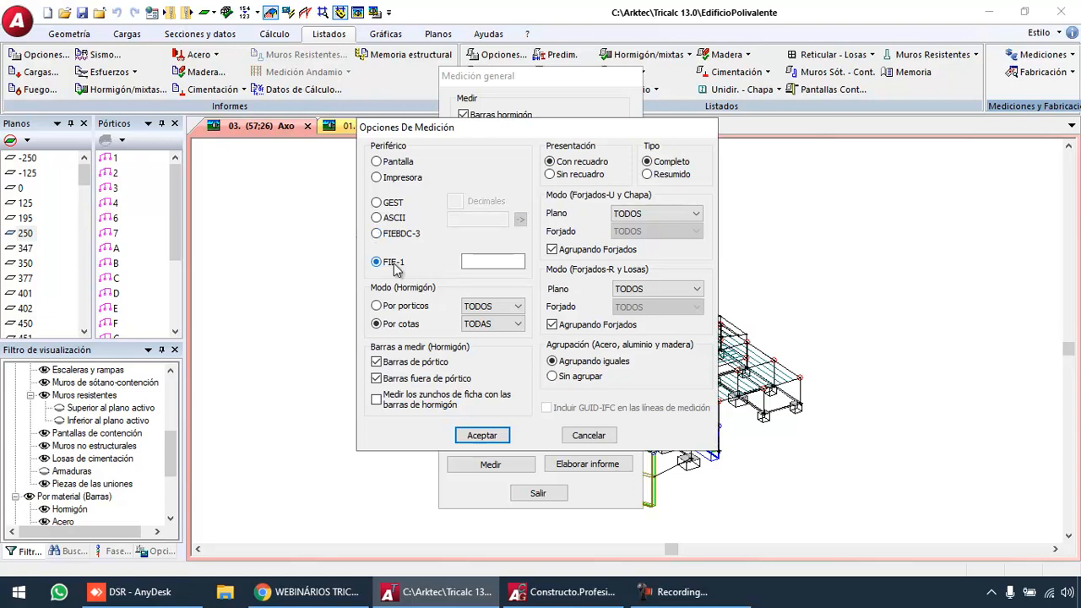
Set the measurement output to GEST format, saved on the desktop as Prueba, and accept the options
click(394, 204)
click(477, 219)
click(519, 221)
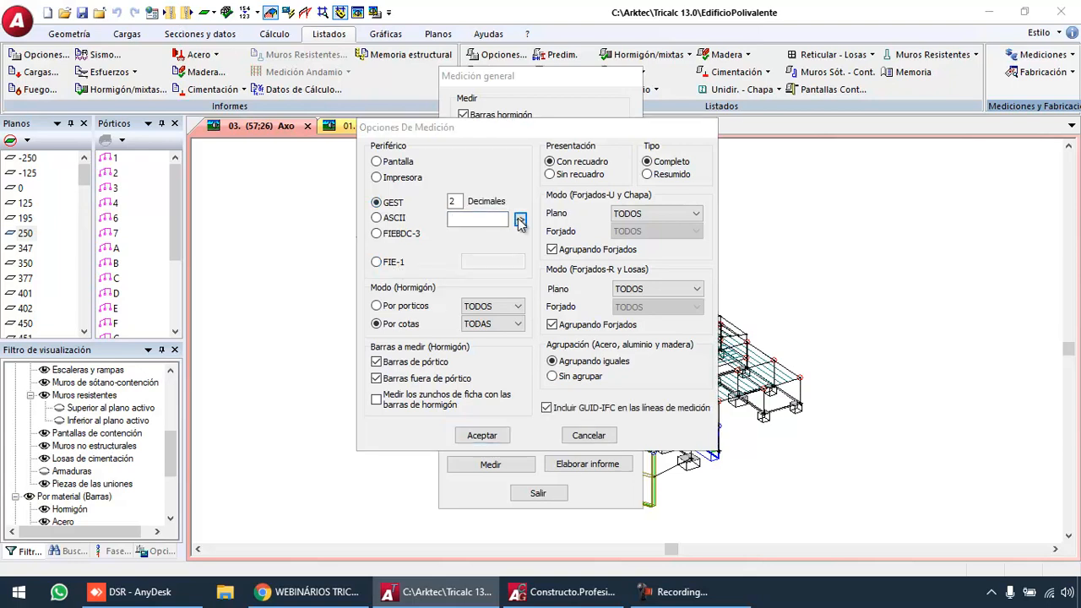
click(365, 247)
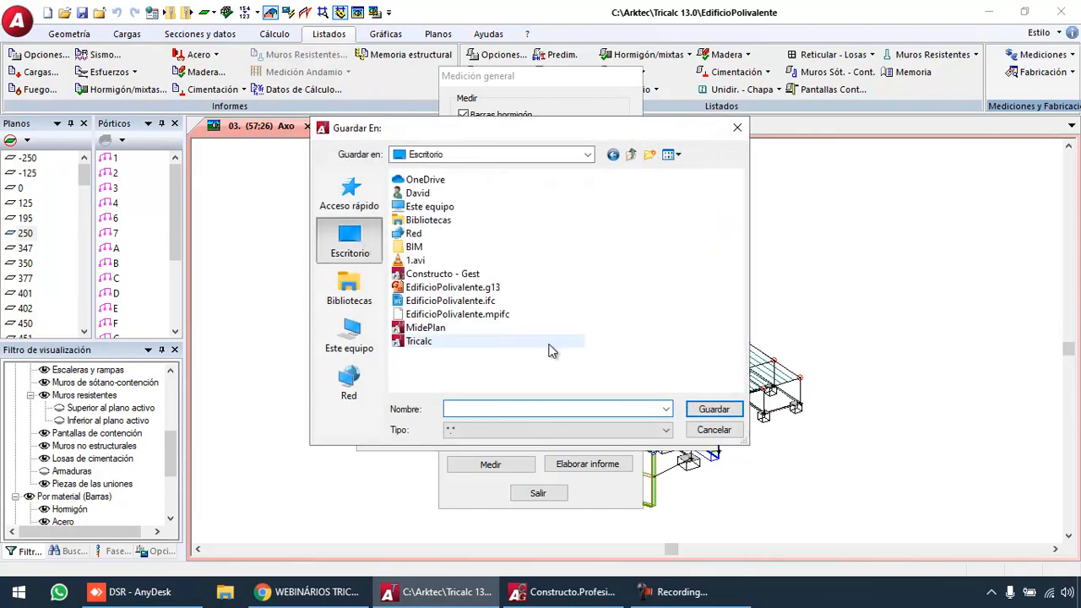
text(Pr)
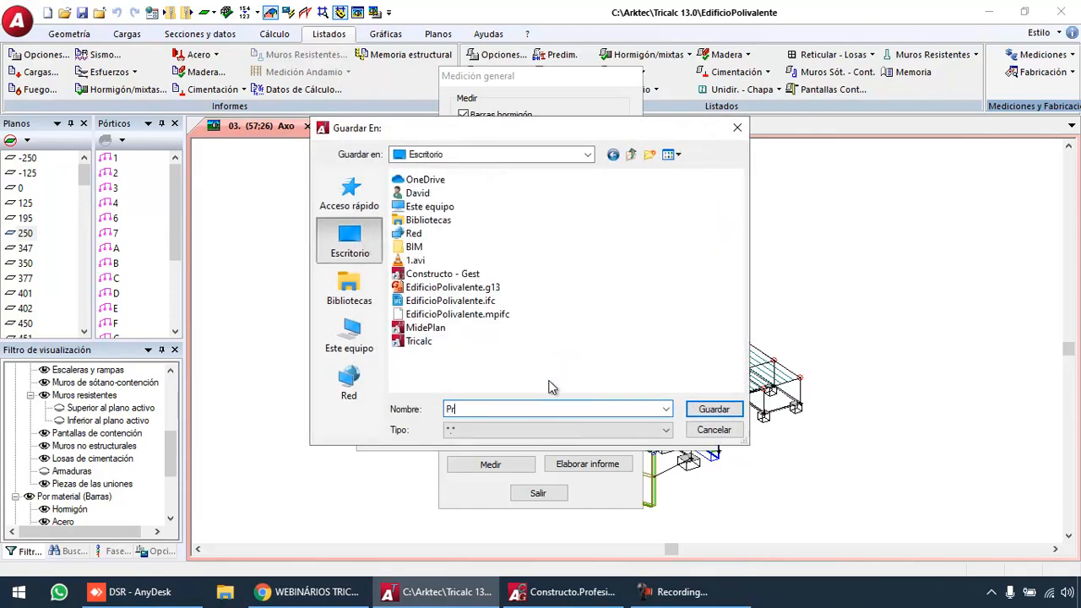
text(ueba)
click(693, 411)
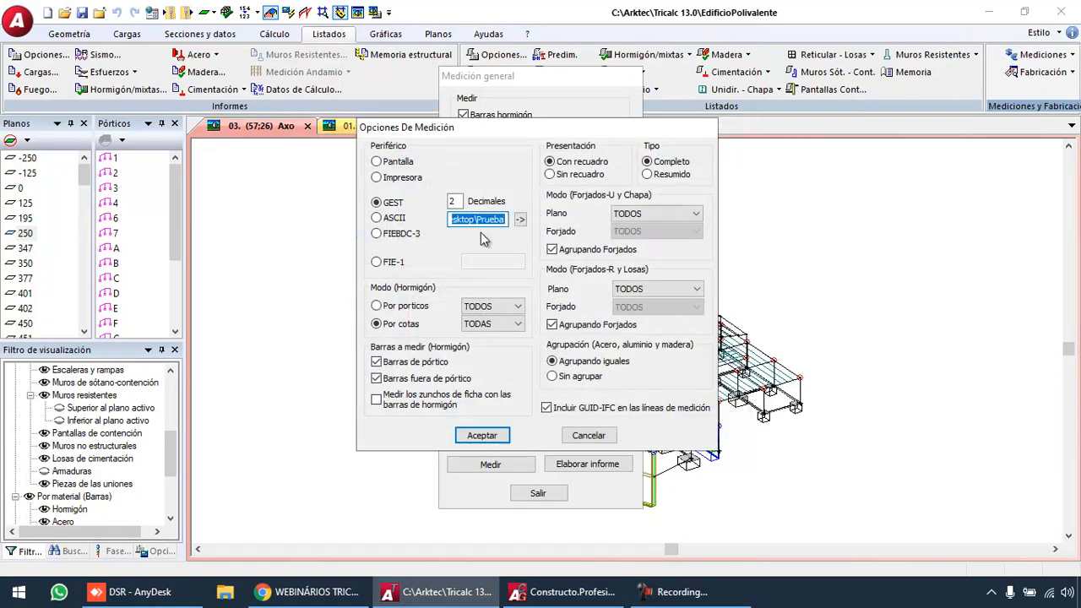
click(493, 438)
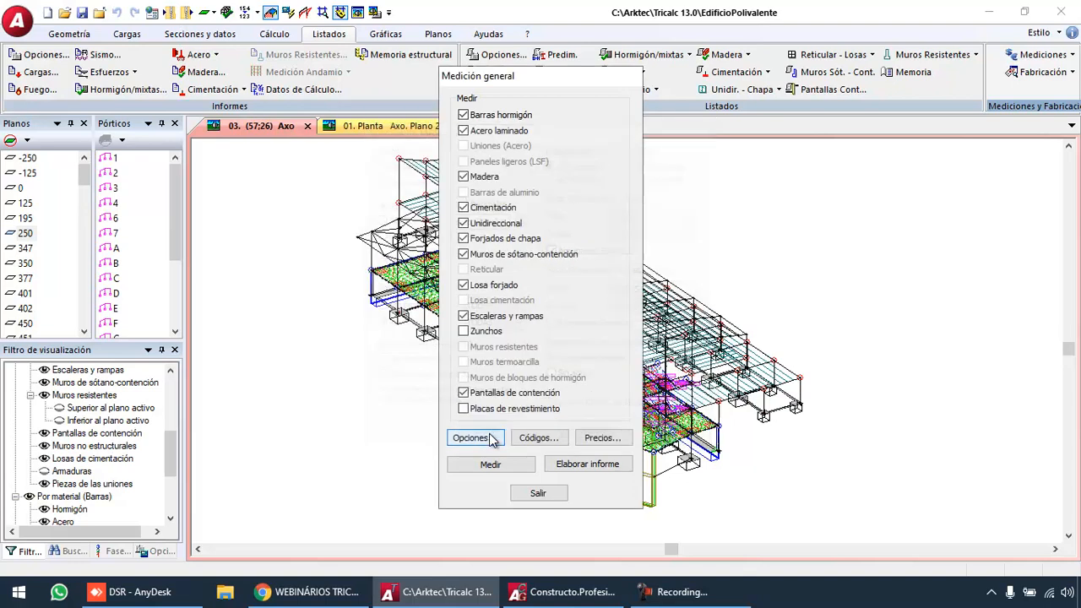
Open the codes of the CENTRO price base and examine the item and price codes for beams and columns
click(538, 438)
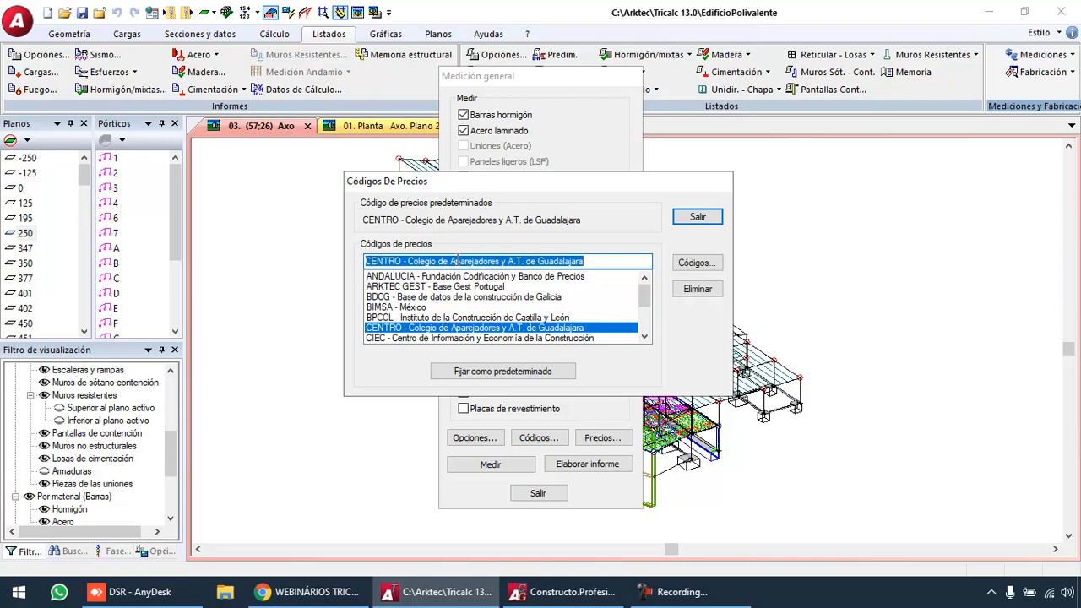
click(699, 264)
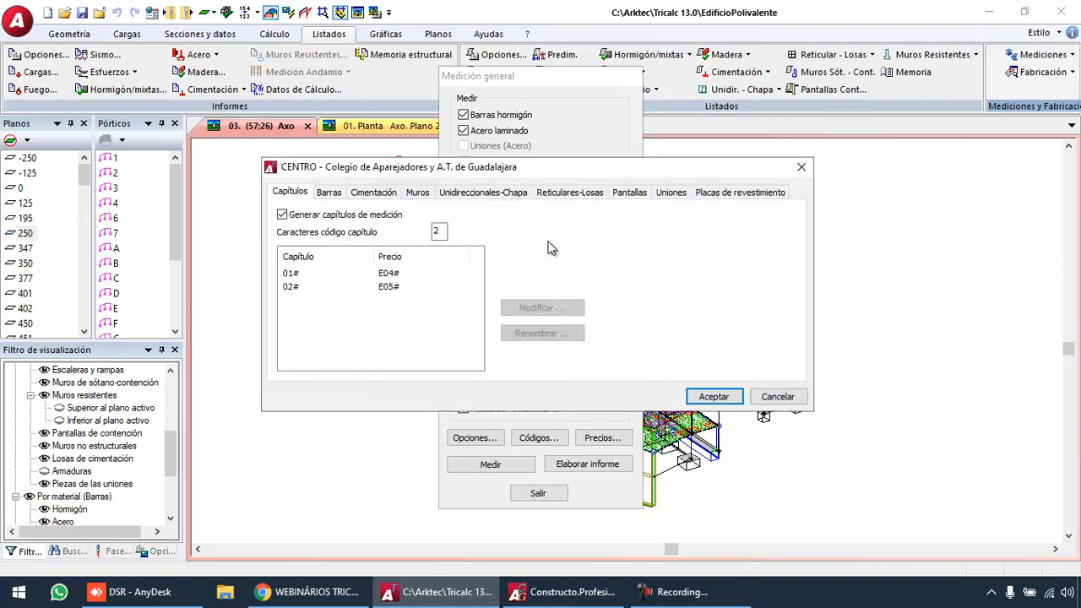
click(328, 192)
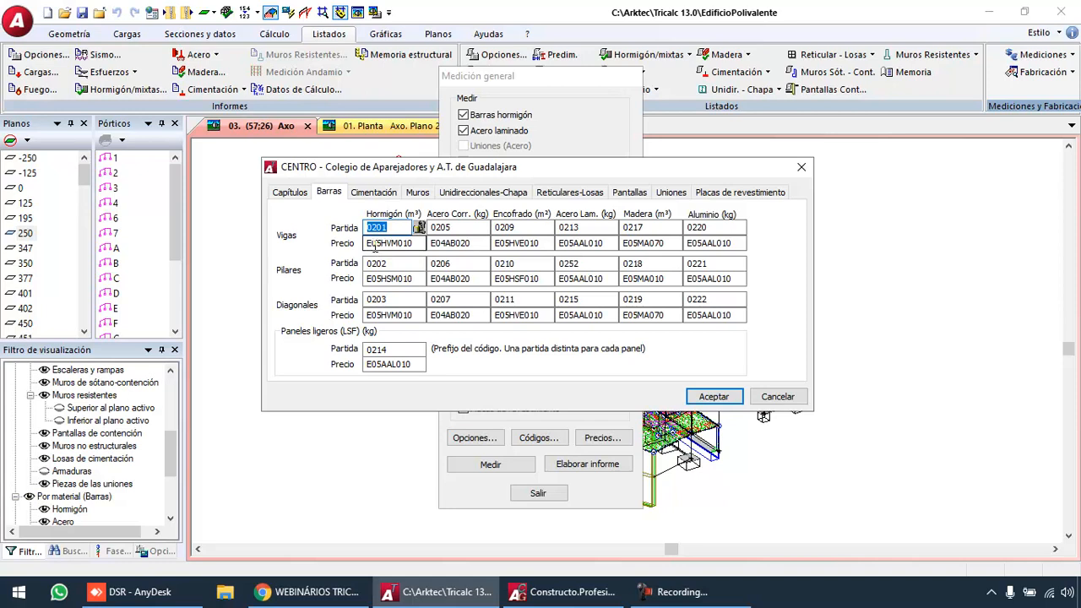
click(430, 242)
click(512, 243)
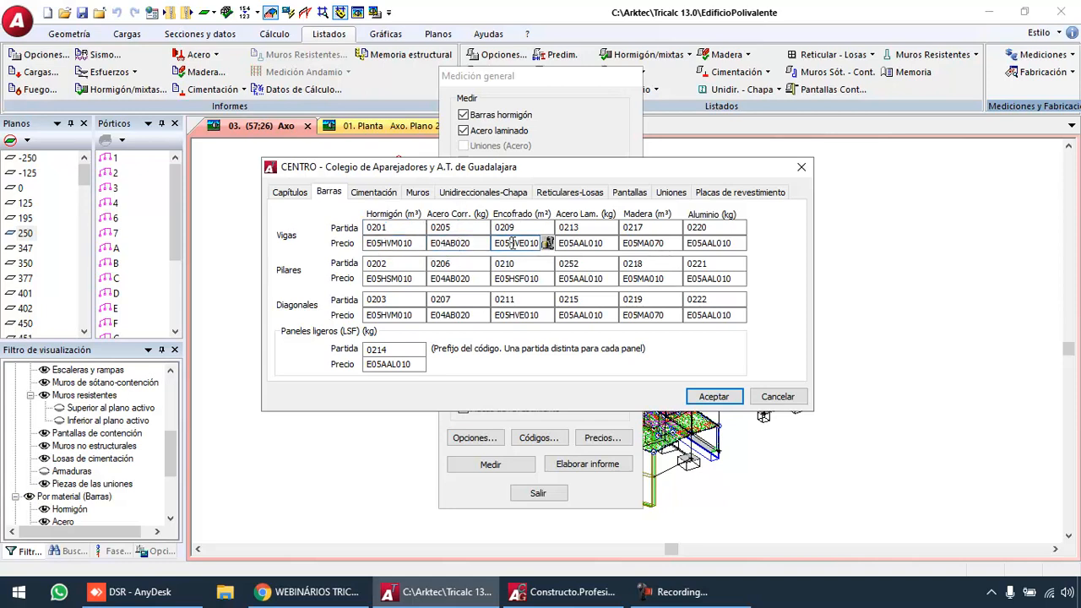
click(510, 280)
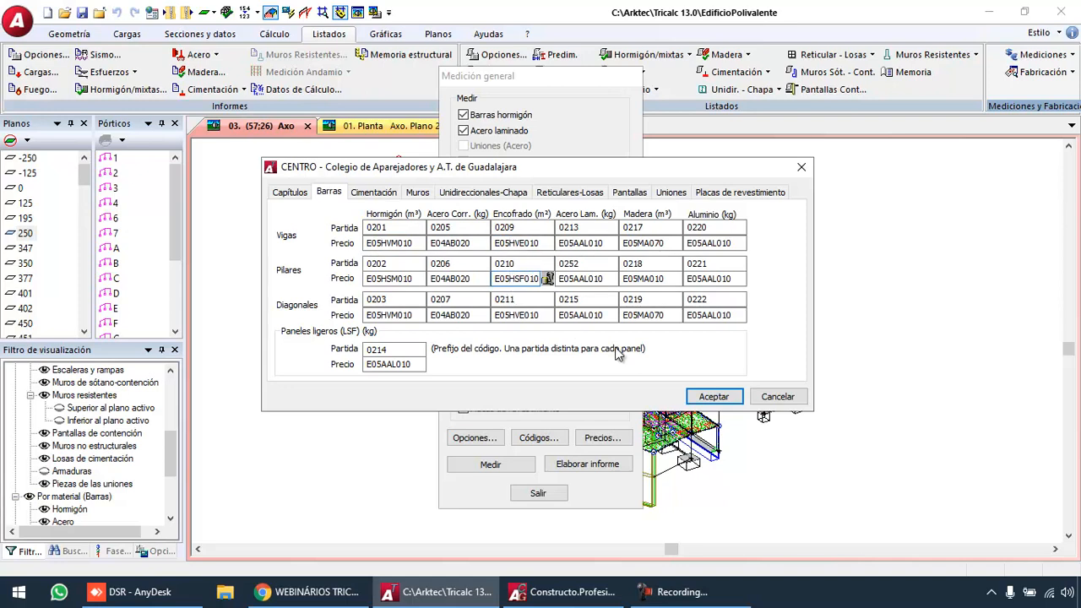
Examine the CENTRO codes for foundations, walls and one-way or sheet-metal floor slabs, and close the price codes
click(372, 193)
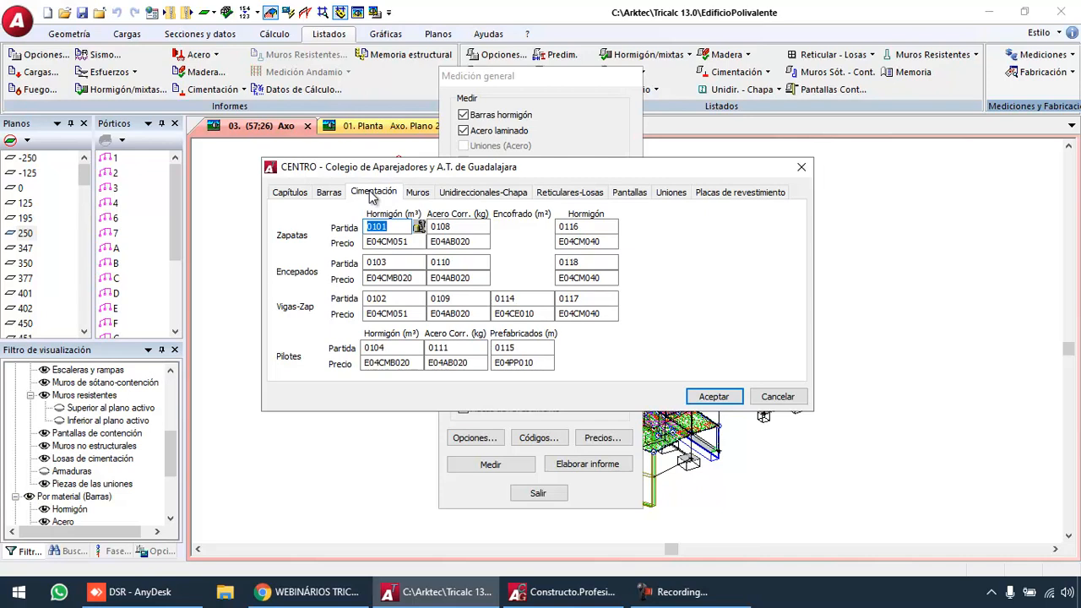
click(417, 193)
click(452, 193)
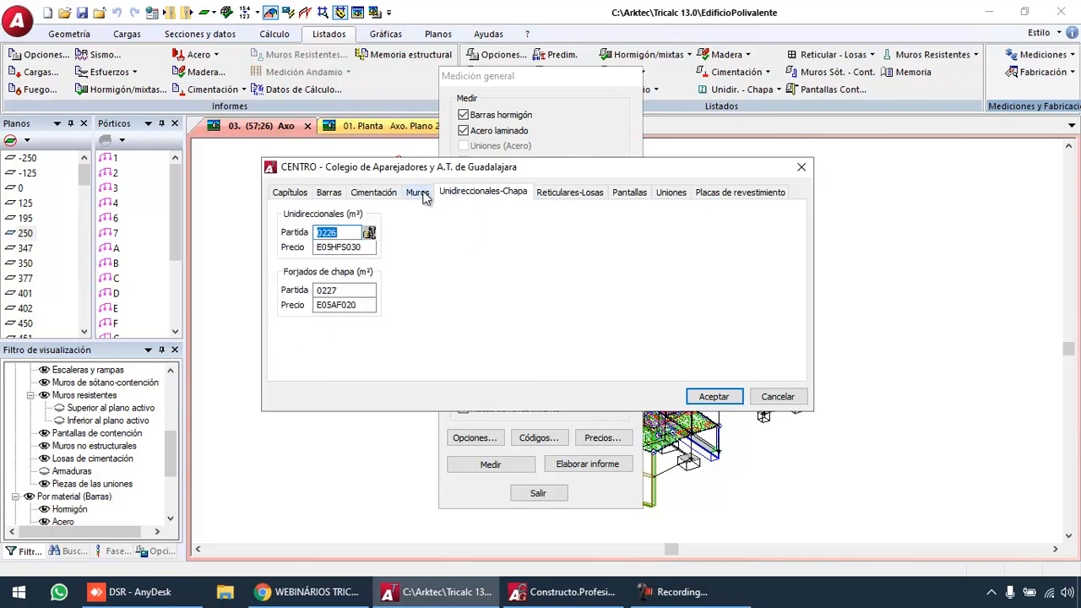
click(416, 195)
click(714, 397)
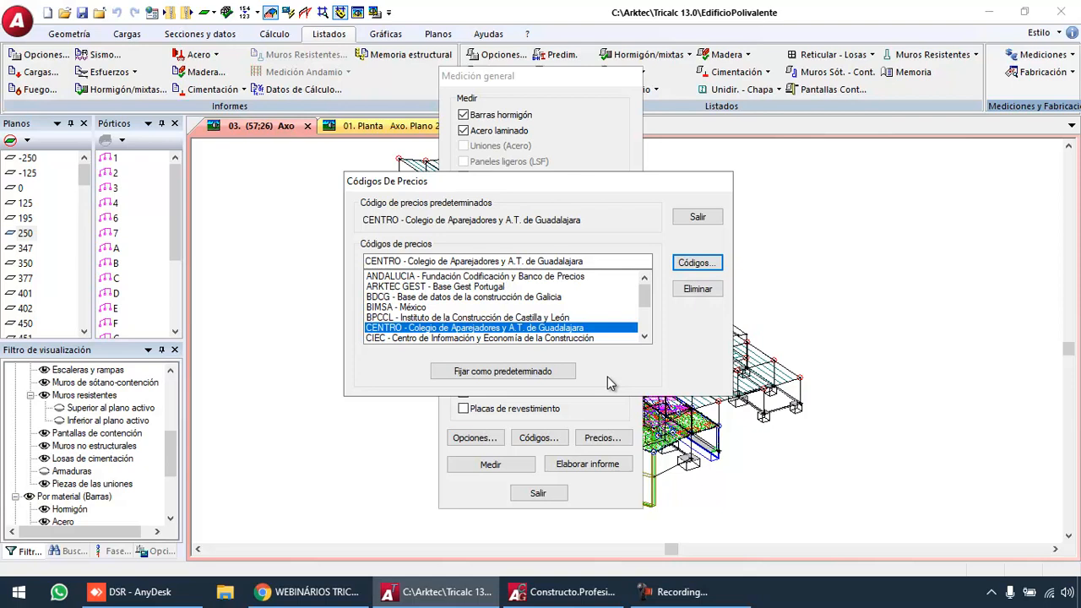
click(694, 218)
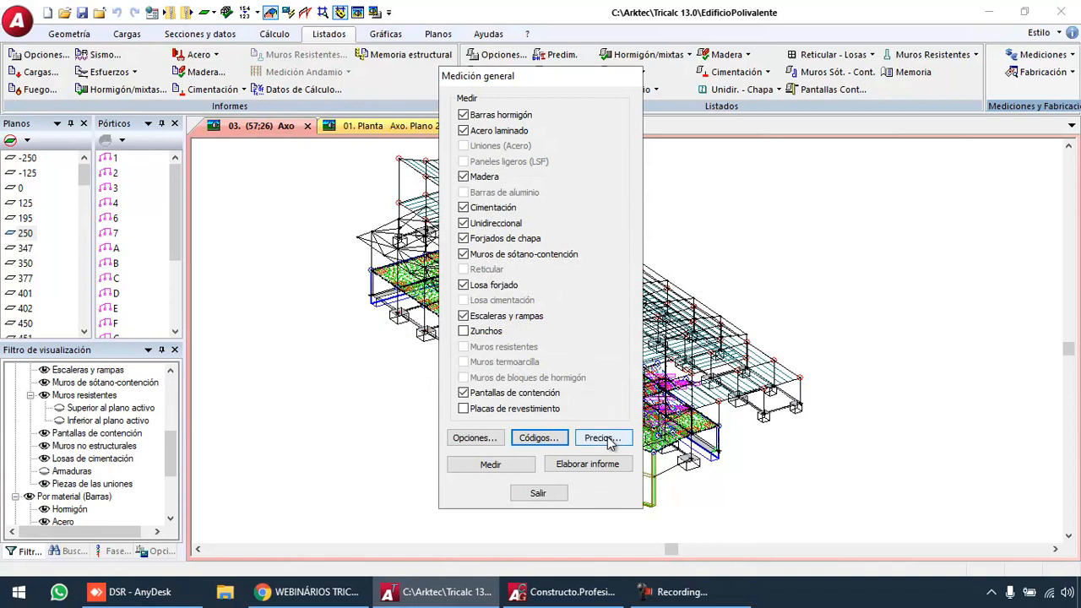
Review the unit prices for reinforced concrete and structural steel and the available currencies, leaving them without changes
click(602, 437)
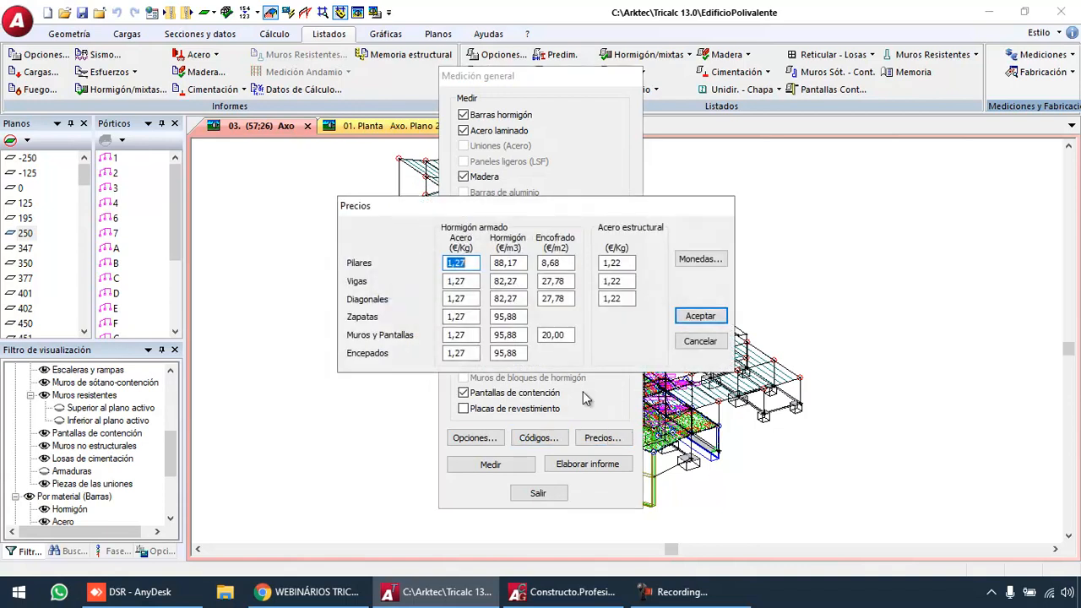
click(700, 259)
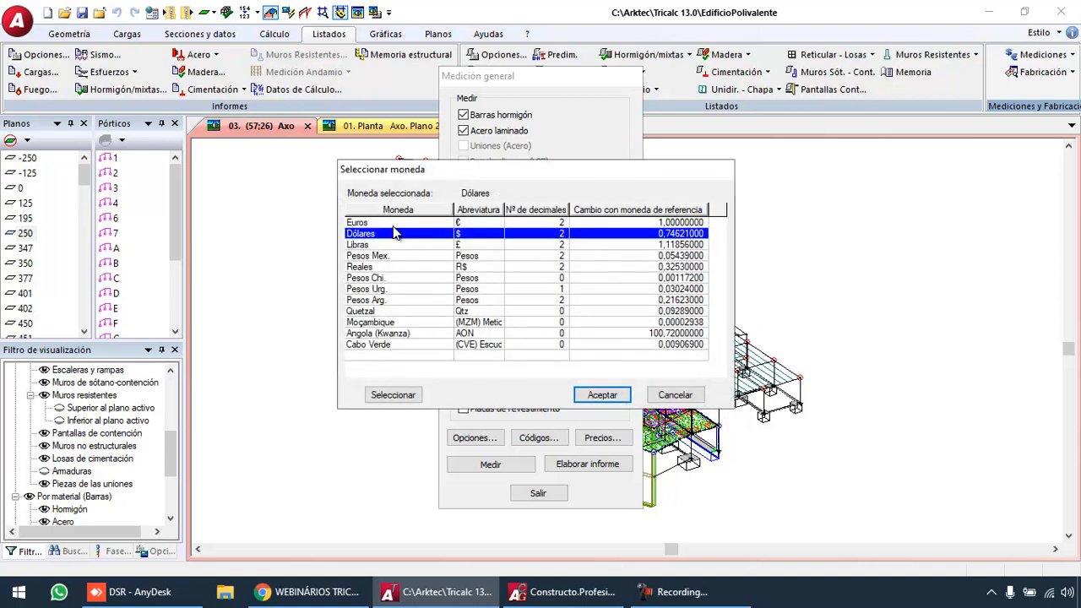
click(397, 245)
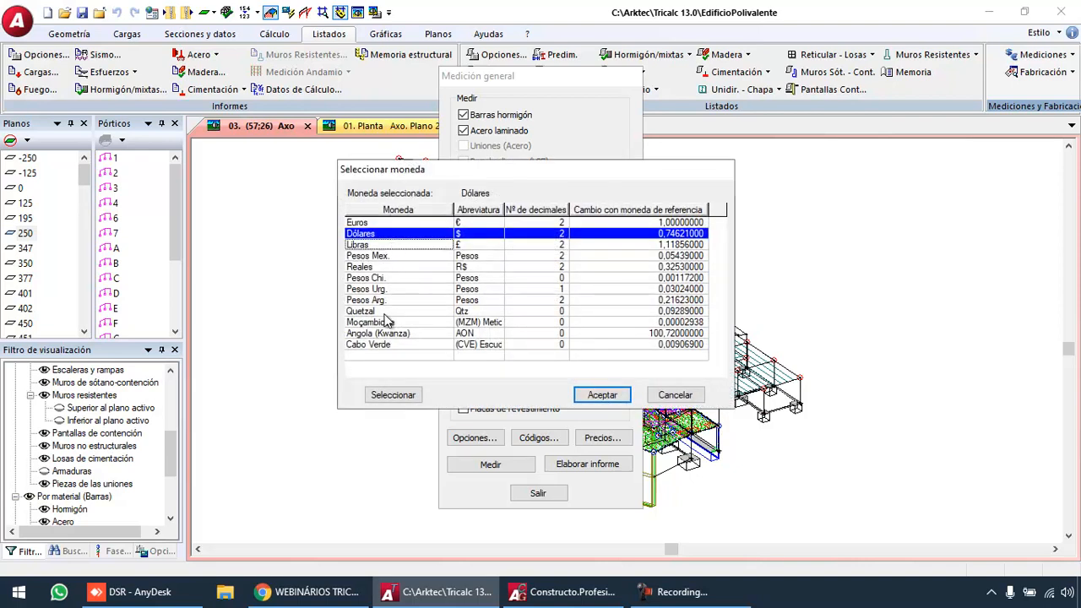
click(650, 395)
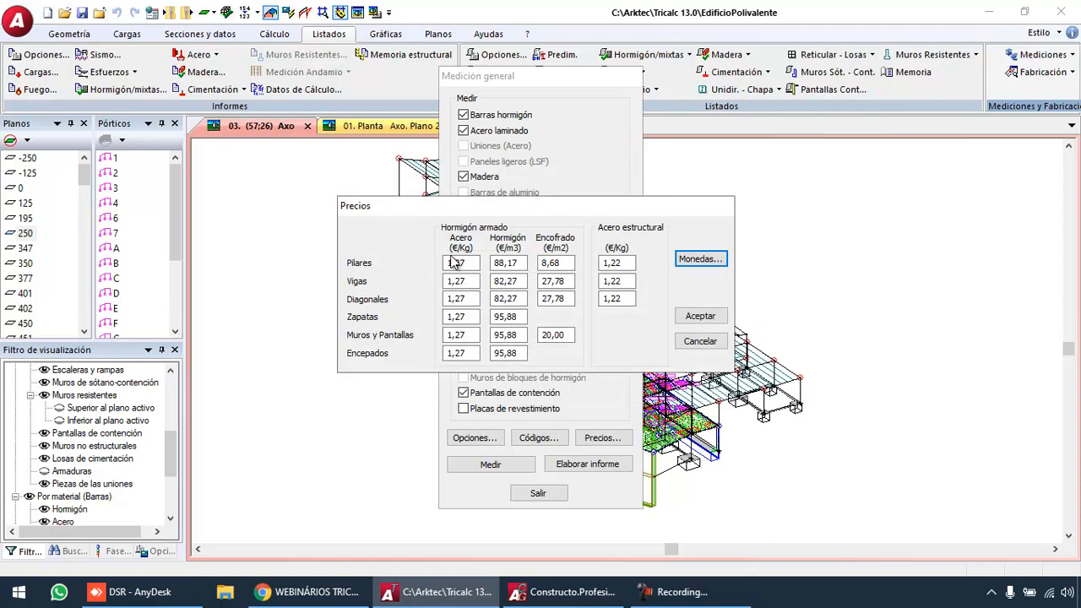
click(471, 262)
key(Tab)
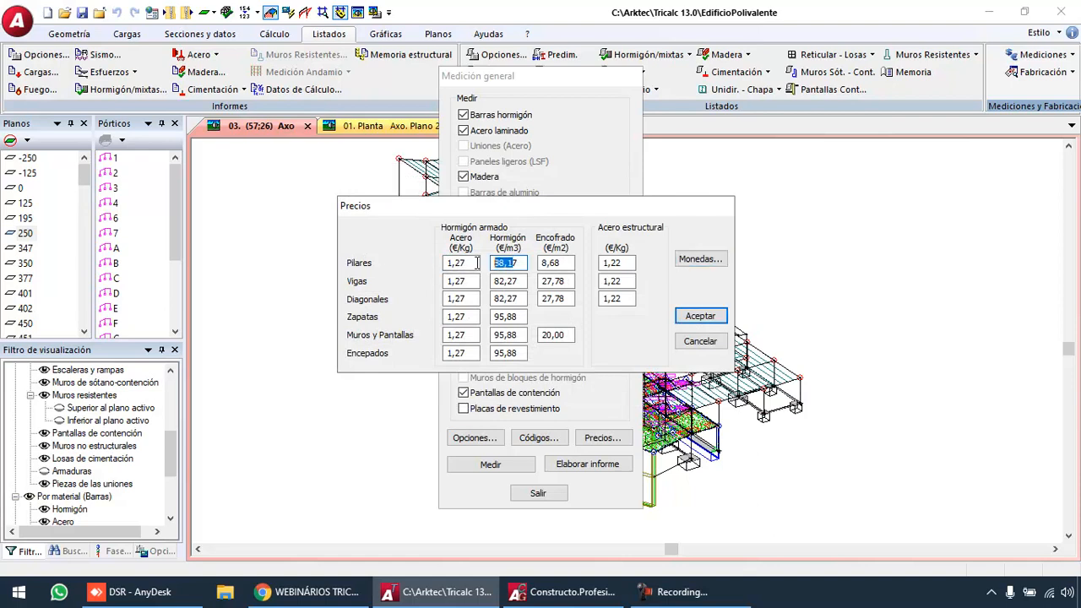
click(694, 343)
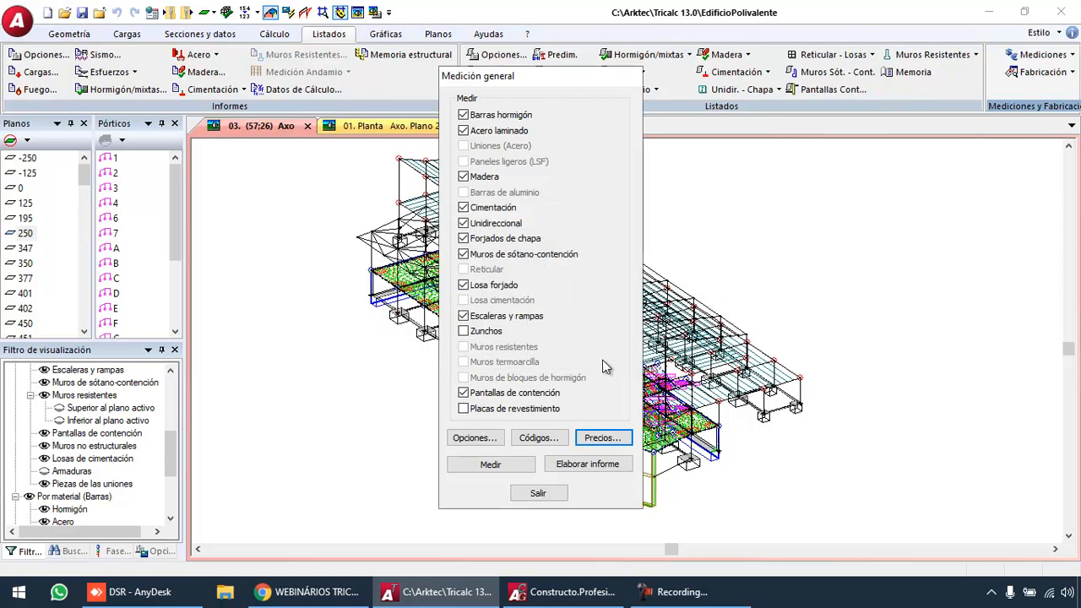
Generate the general measurement report and examine the column reinforcement table for level -250, frame C
click(591, 466)
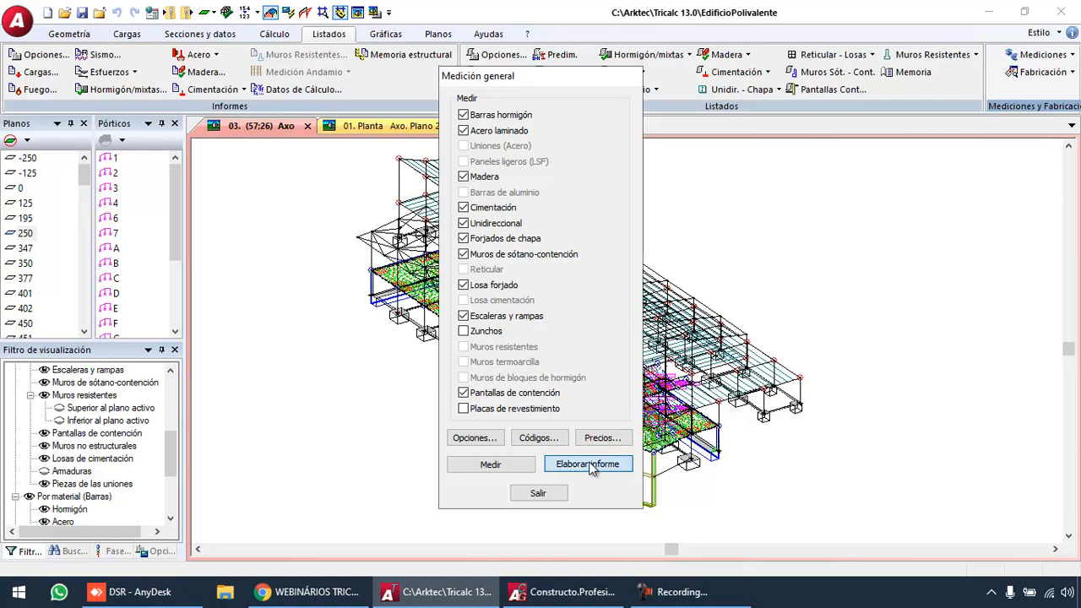
click(589, 464)
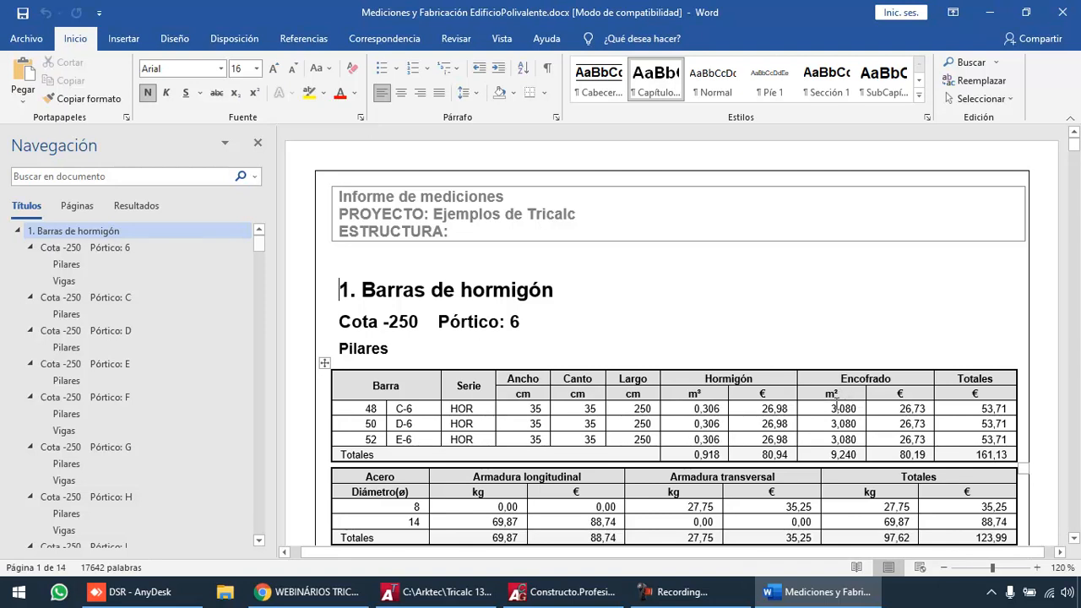
scroll(911, 408, down, 15)
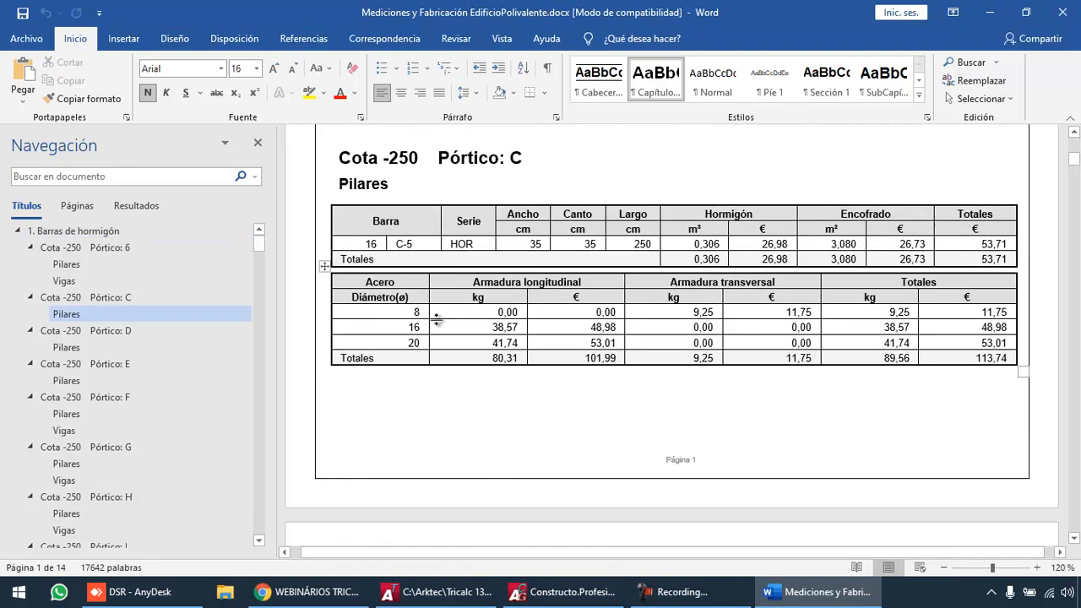
mouse_move(403, 313)
mouse_down()
mouse_move(601, 332)
mouse_move(610, 343)
mouse_move(829, 343)
mouse_up()
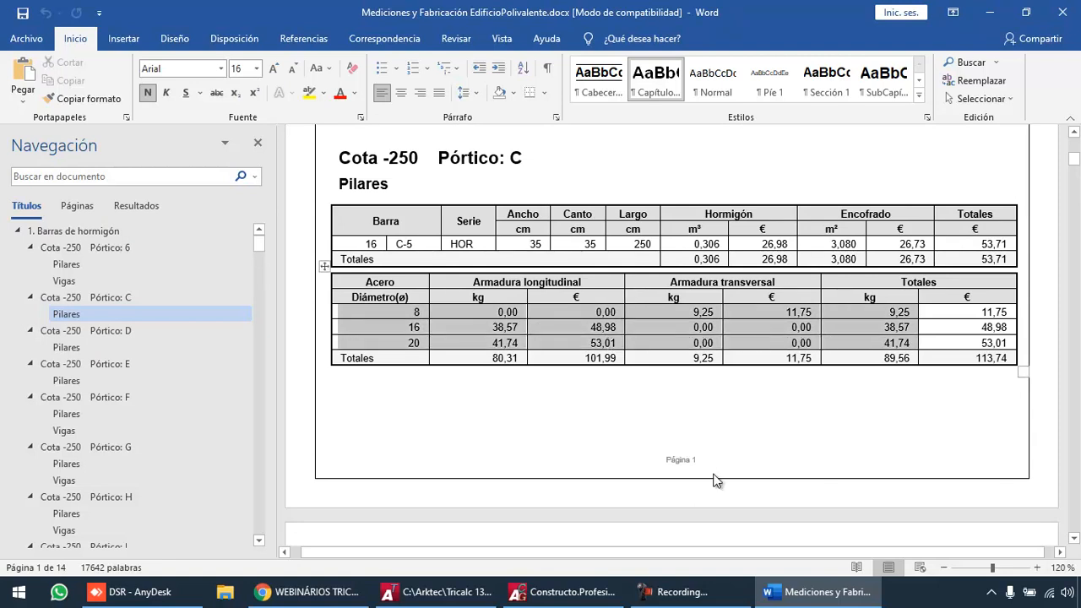
scroll(714, 473, down, 15)
click(717, 467)
Look through the report's remaining concrete bar tables and the footing reinforcement tables in the foundation chapter
scroll(717, 467, down, 8)
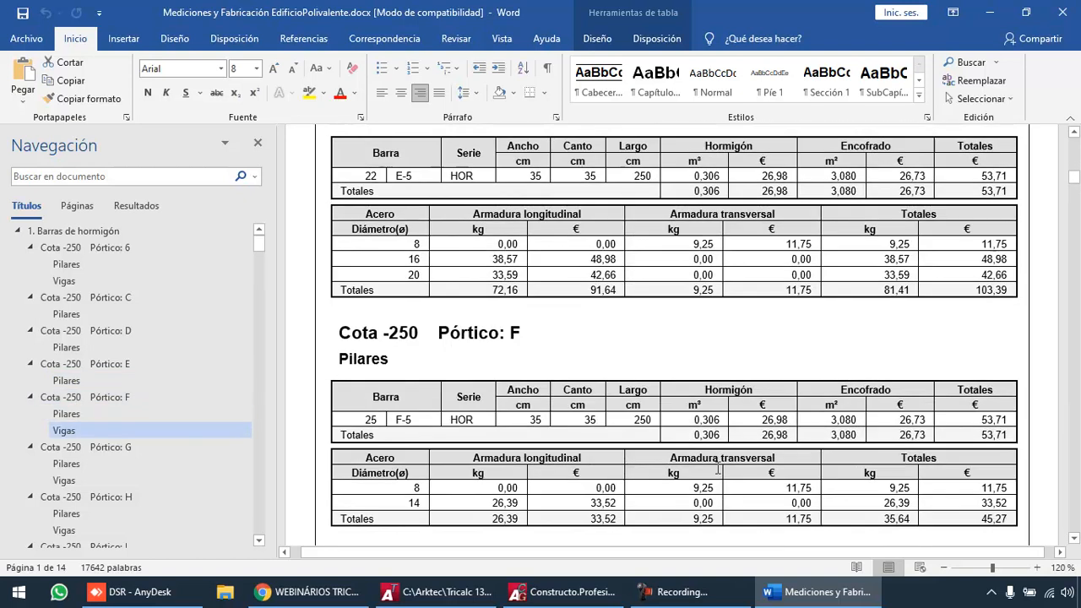
scroll(150, 353, down, 8)
scroll(151, 353, down, 10)
scroll(110, 381, down, 10)
scroll(111, 382, down, 15)
scroll(113, 382, up, 4)
click(70, 478)
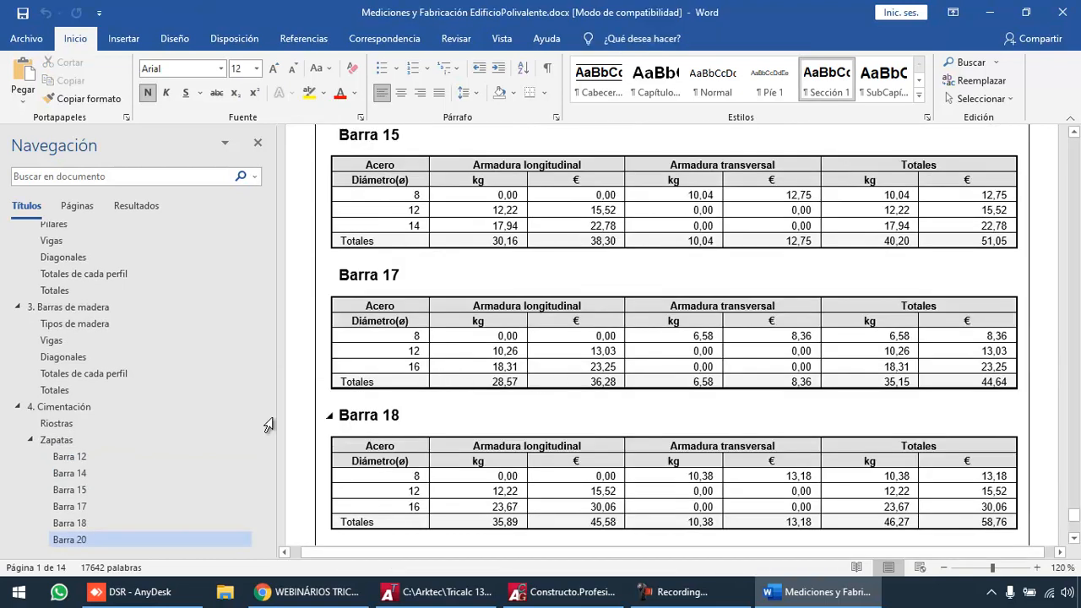
Examine the Total de mediciones table in the report's last chapter and close the report
scroll(140, 431, down, 20)
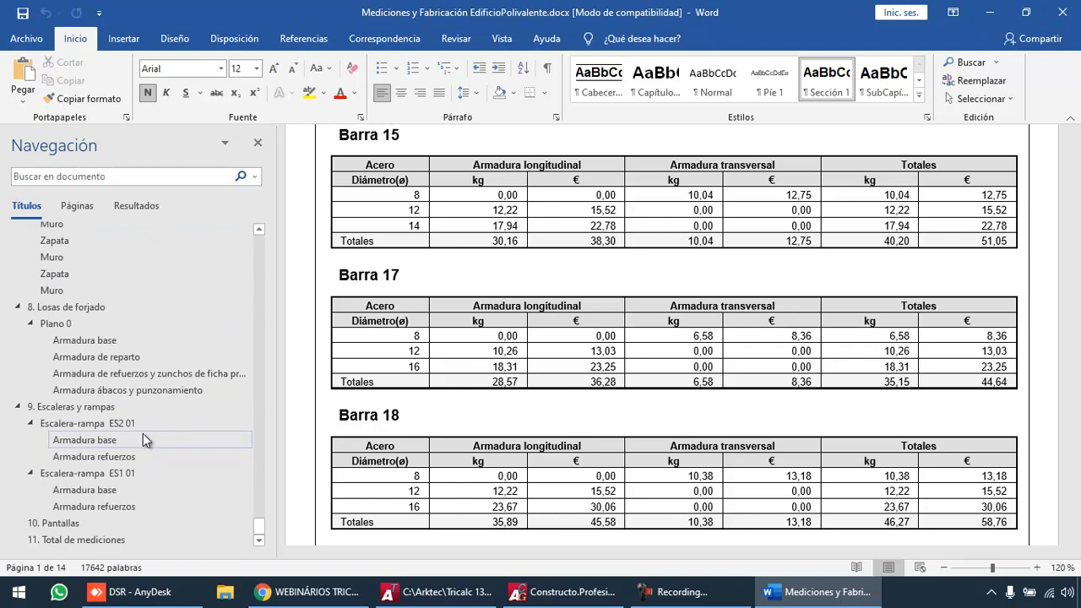
click(88, 540)
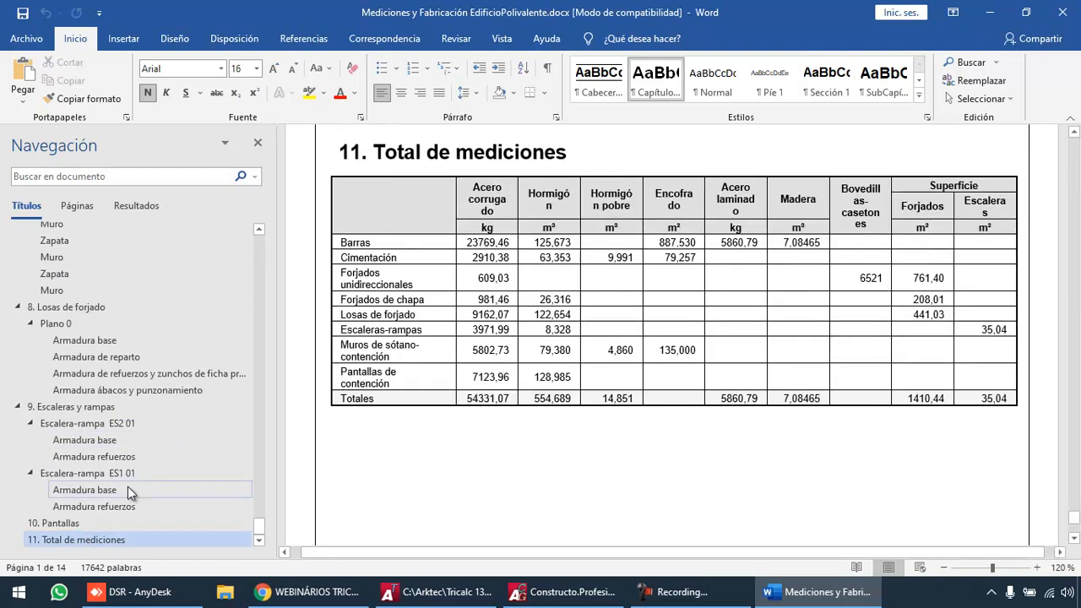
drag(497, 199, 932, 328)
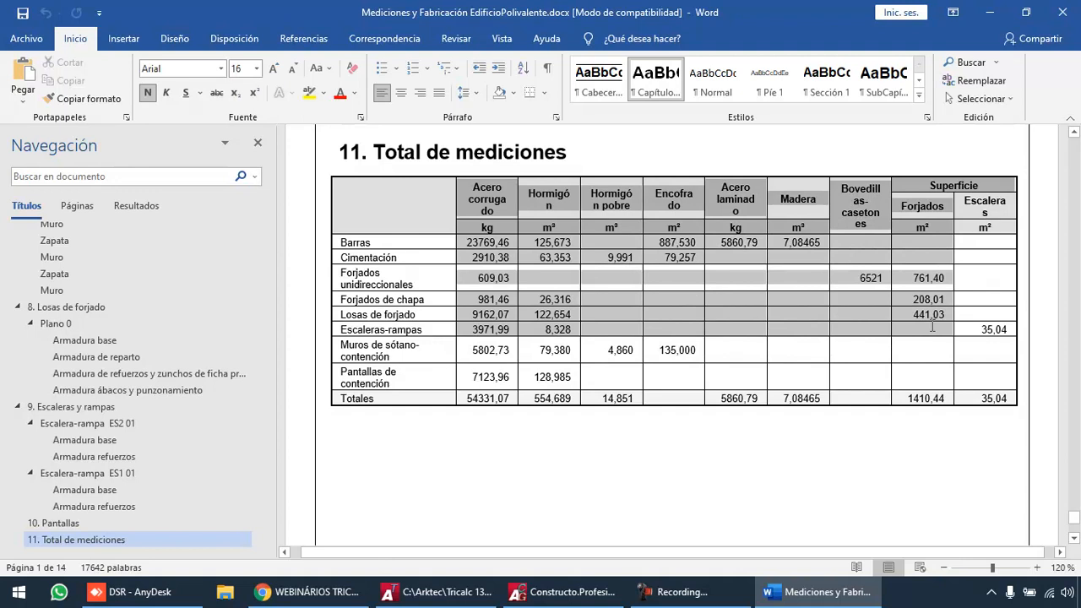
drag(932, 327, 932, 327)
click(797, 342)
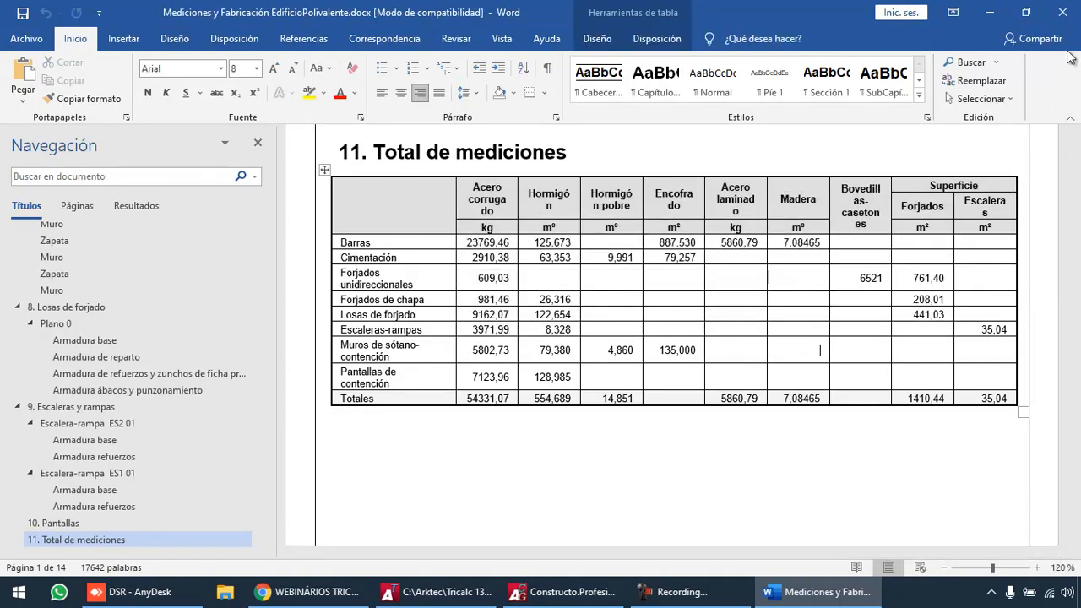
click(1062, 15)
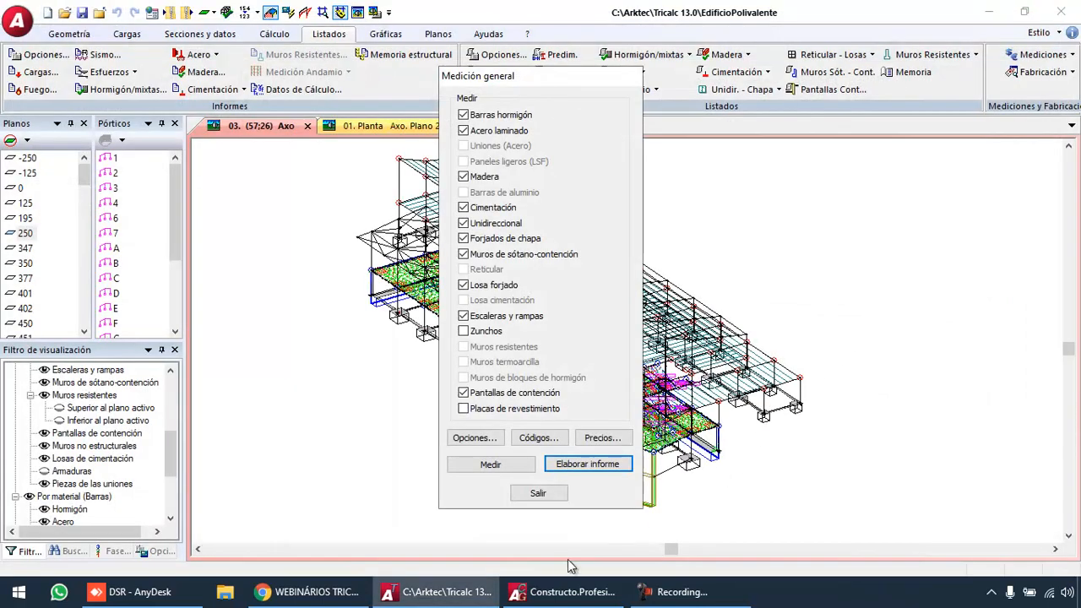
Check that the measurement goes to the Prueba file in GEST format, run it with 2 decimals, and exit the general measurement
click(476, 432)
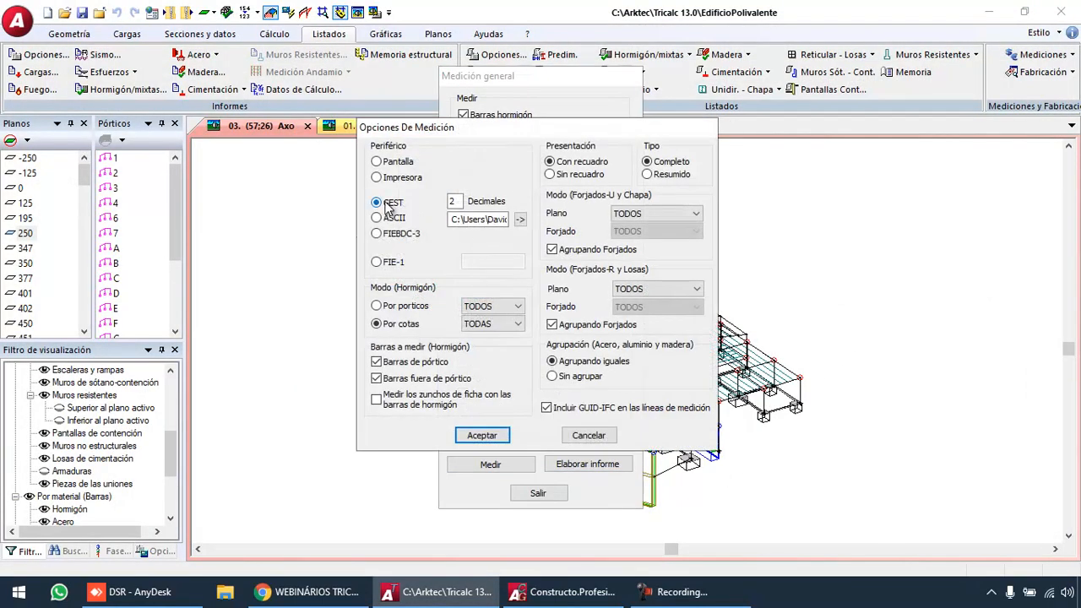
drag(455, 218, 564, 217)
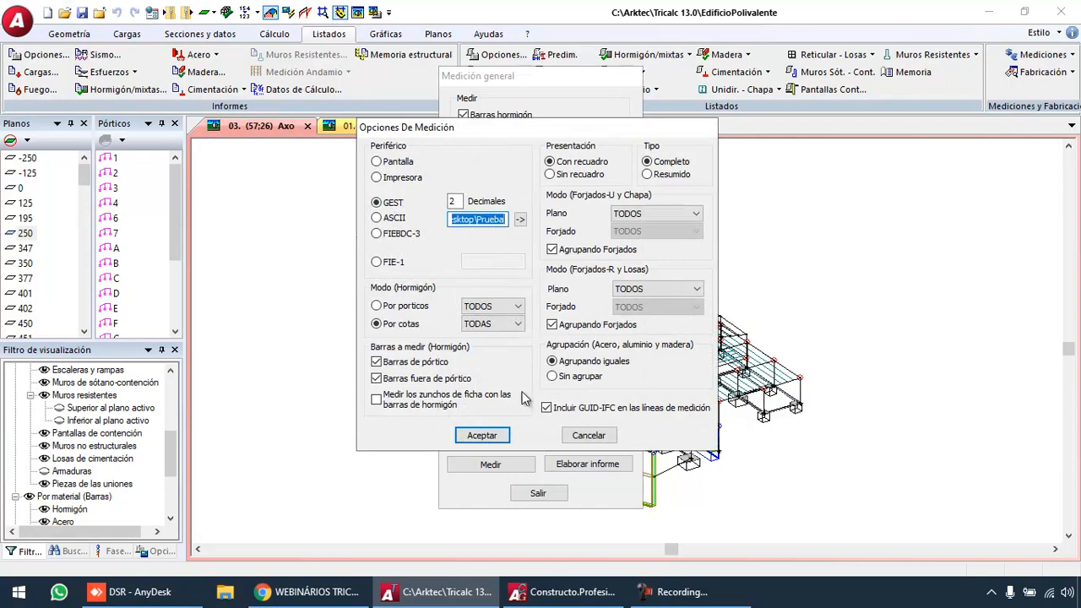
click(498, 437)
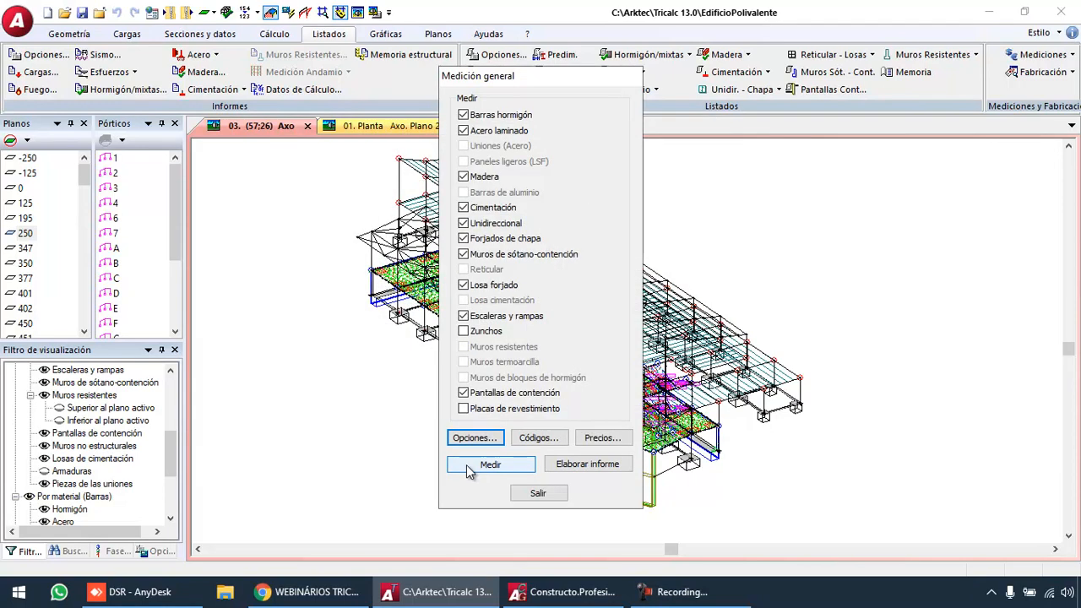
click(469, 472)
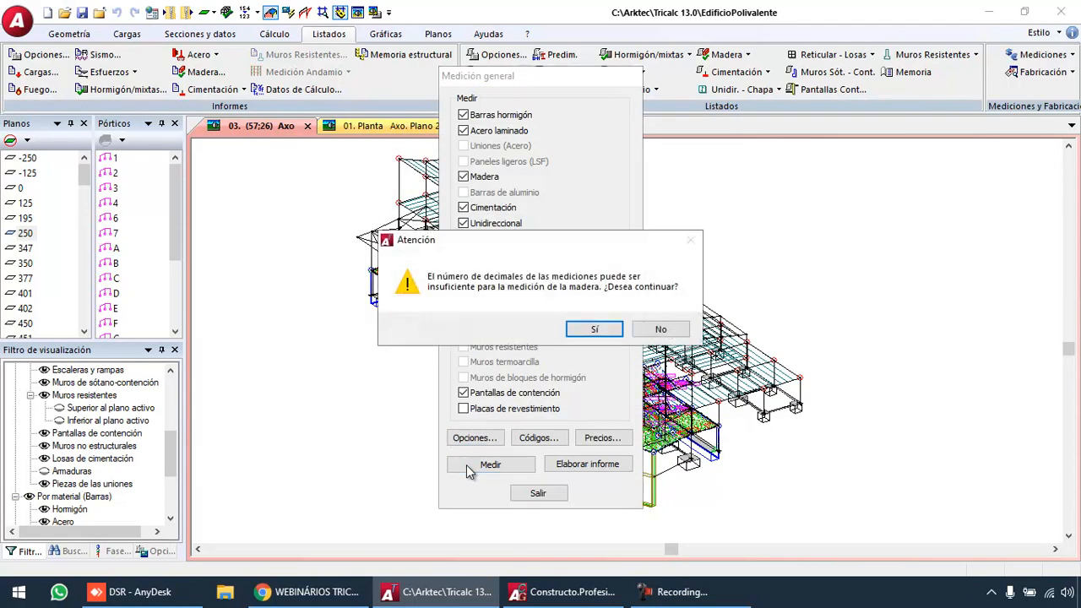
click(578, 326)
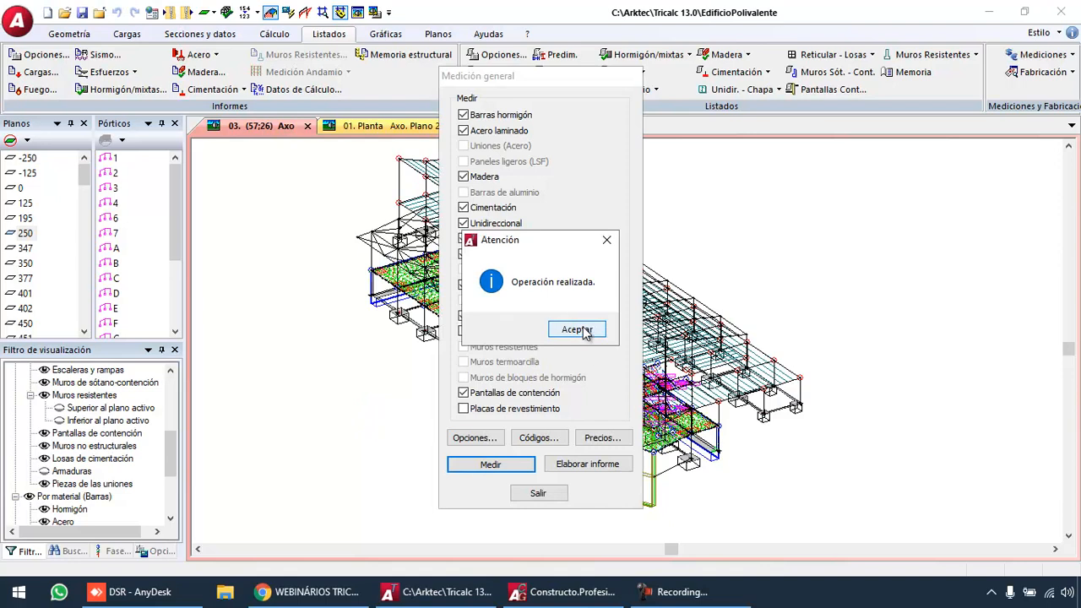
click(579, 331)
click(542, 494)
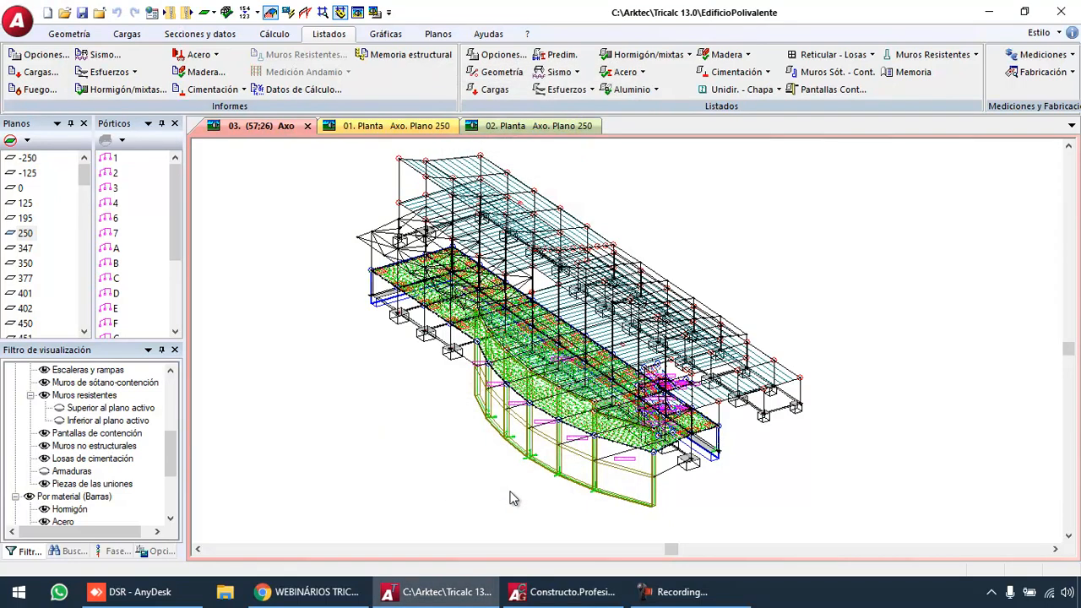
Switch to the desktop and open the exported Prueba.g13 budget in Constructo
key(super+d)
click(421, 387)
click(153, 426)
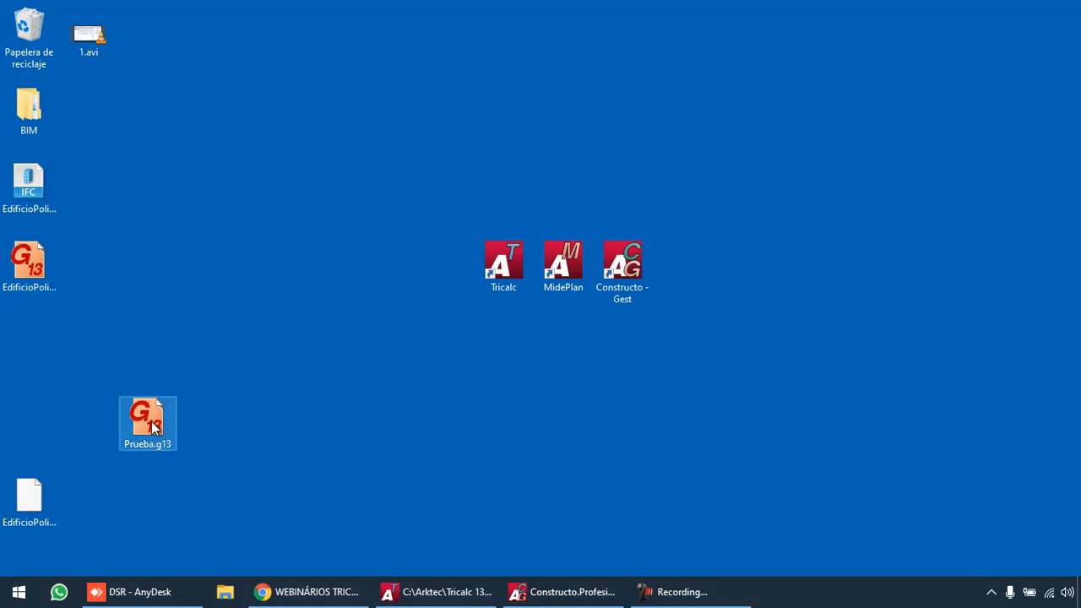
double_click(153, 426)
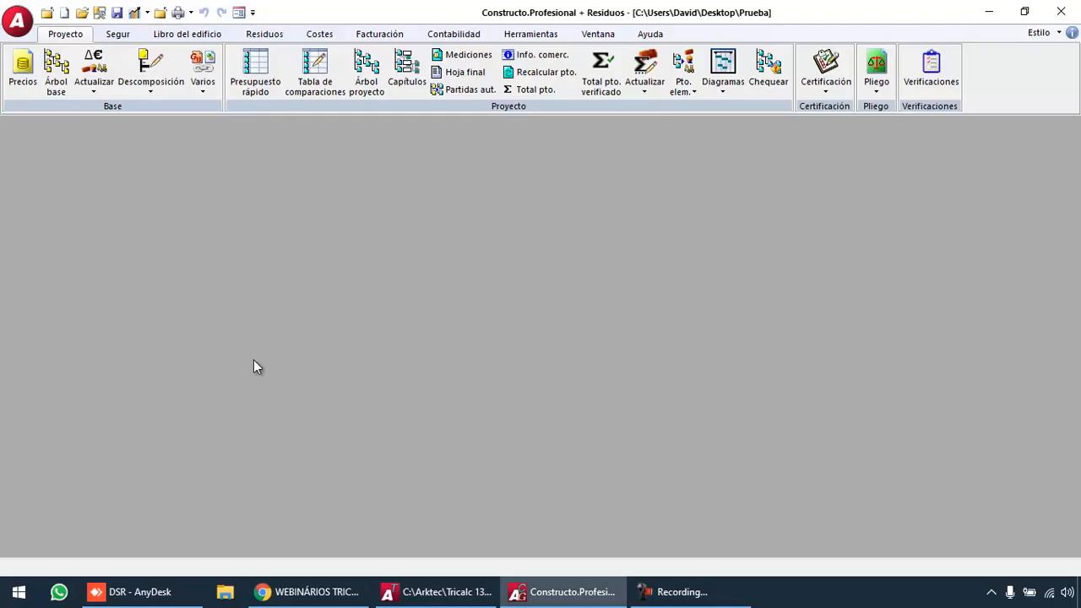
Update the project base of Prueba from the Centro.g13 price base in the Arktec folder
click(643, 89)
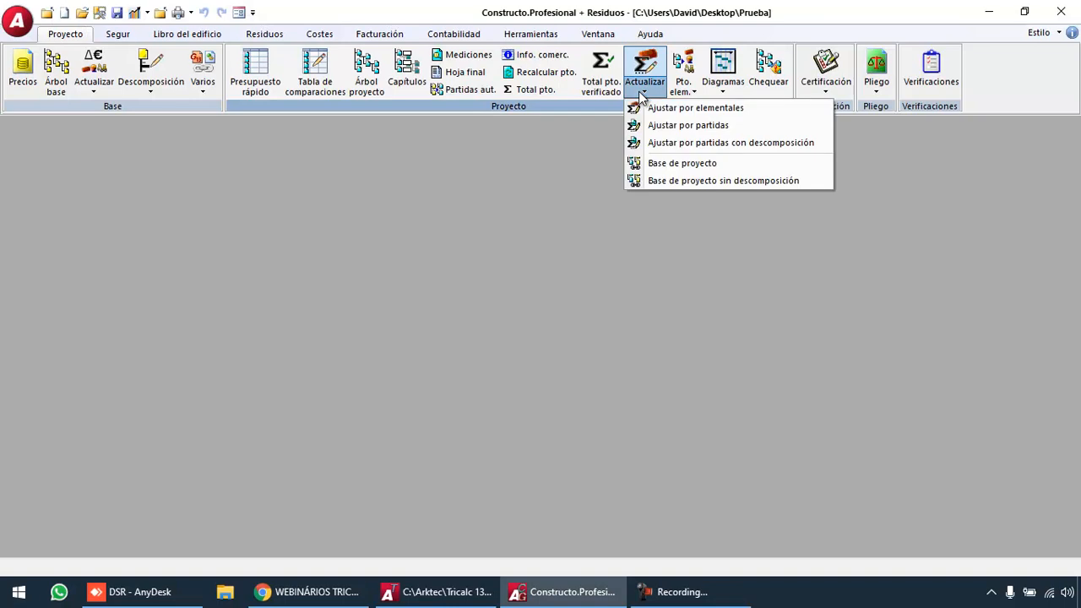
click(656, 164)
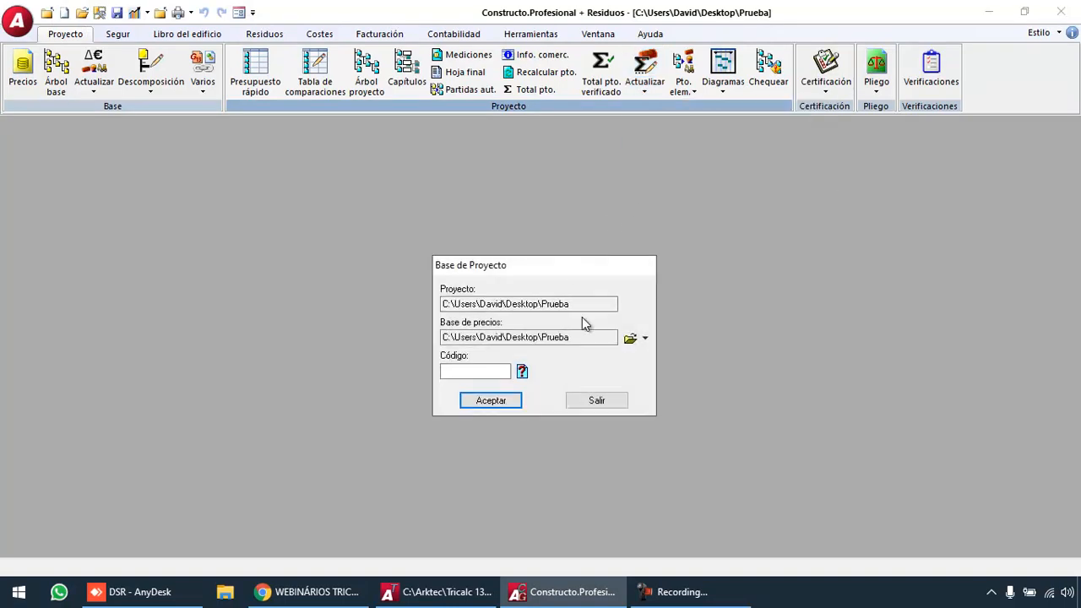
click(633, 339)
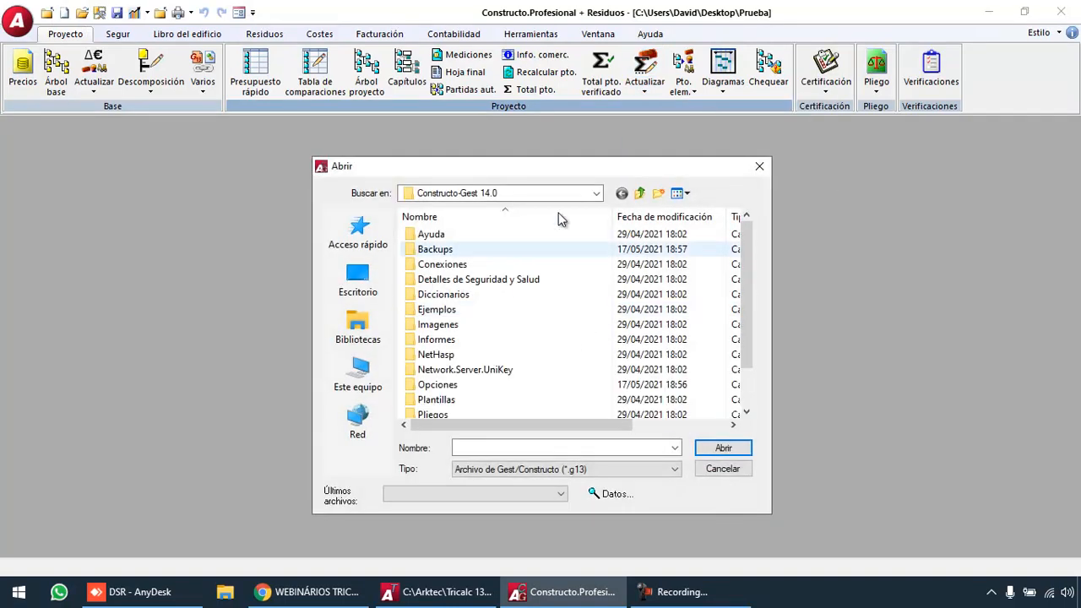
click(640, 194)
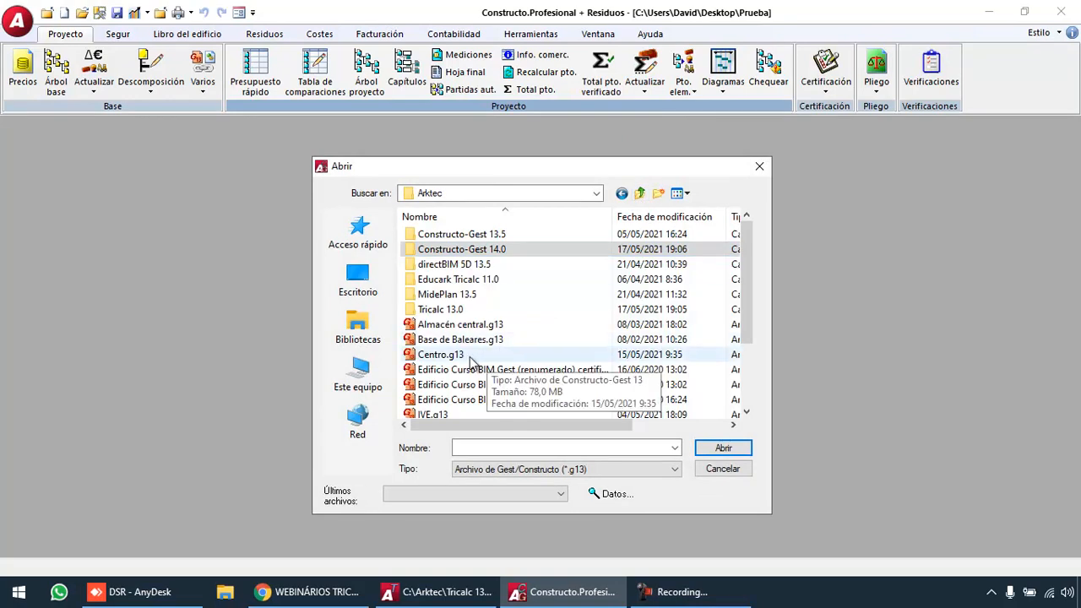
scroll(471, 361, down, 1)
click(473, 311)
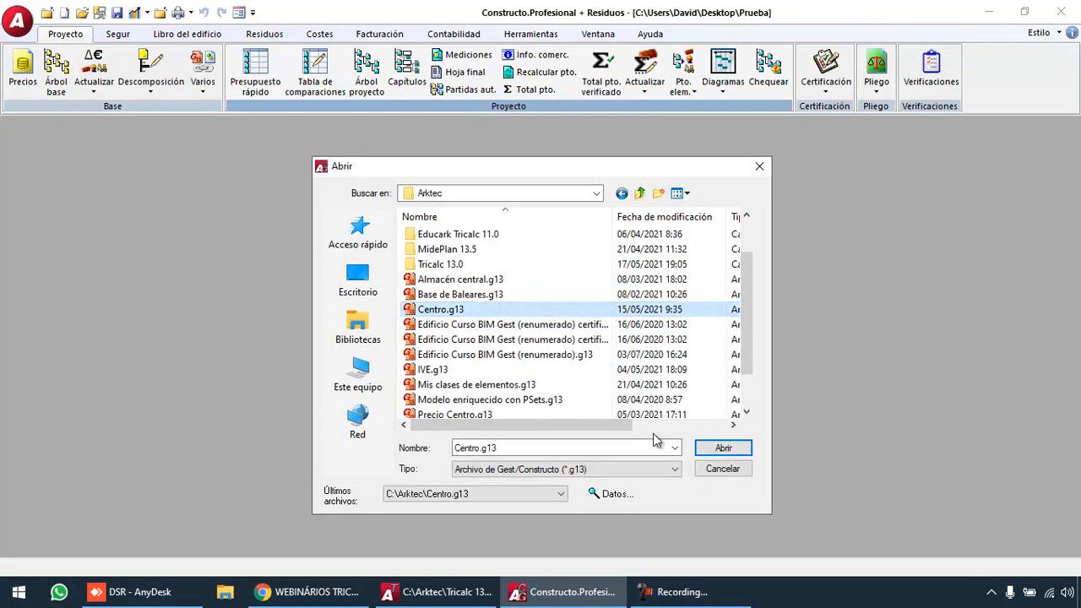
click(722, 447)
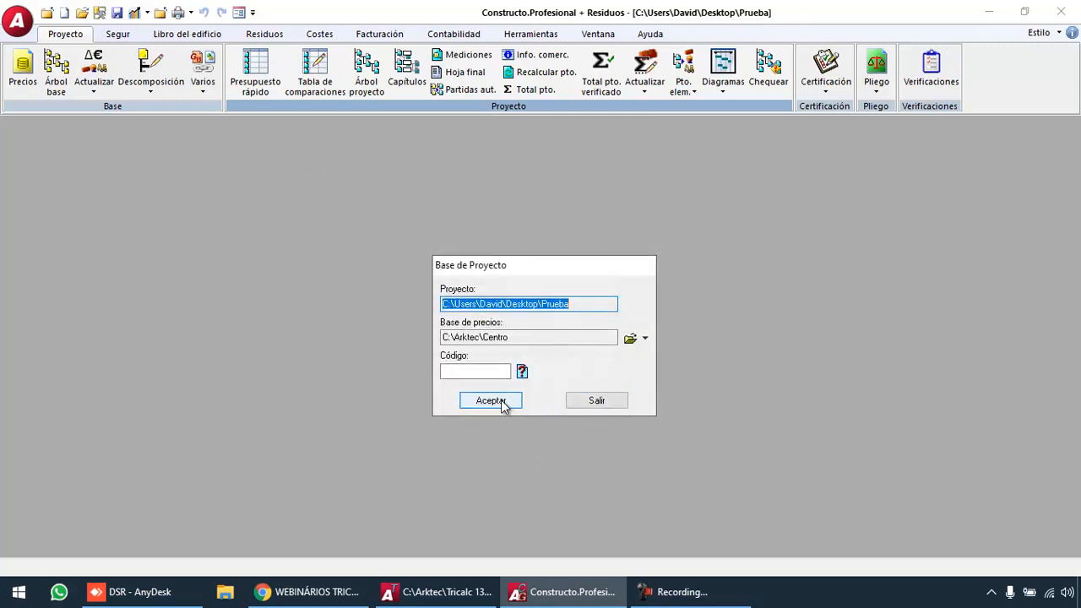
click(503, 404)
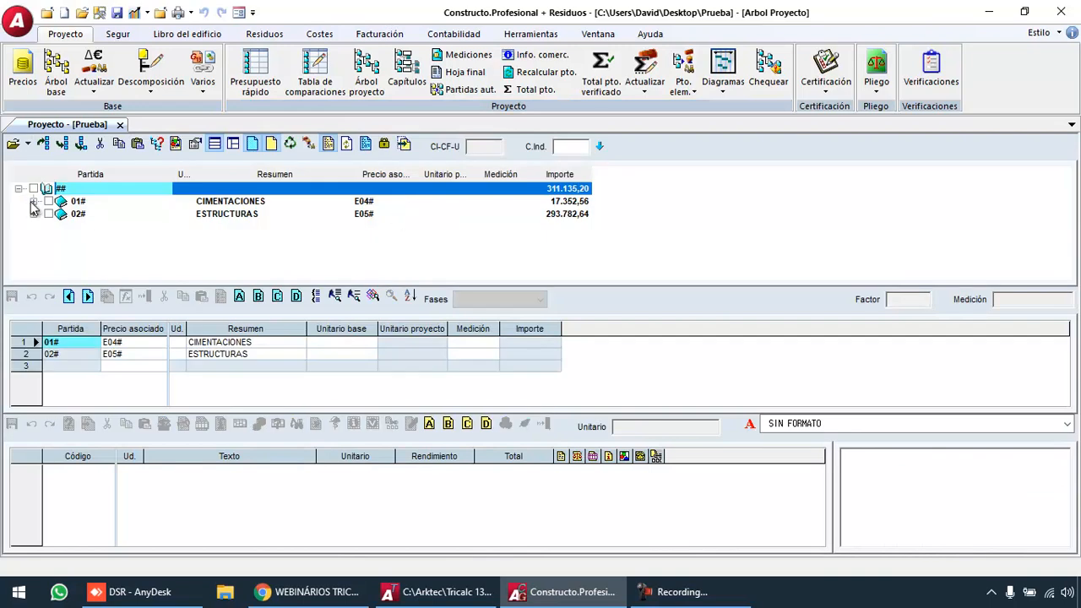
Expand the CIMENTACIONES and ESTRUCTURAS chapters in the project tree and examine the measurement lines of concrete item 0101
click(33, 201)
click(61, 201)
scroll(32, 238, down, 2)
click(33, 265)
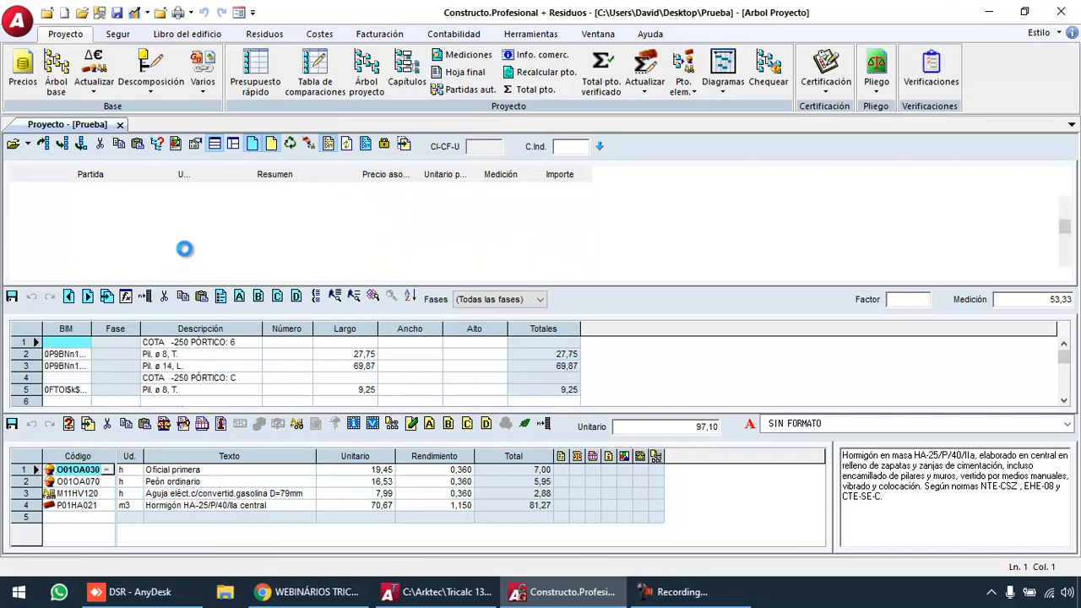
scroll(212, 247, up, 3)
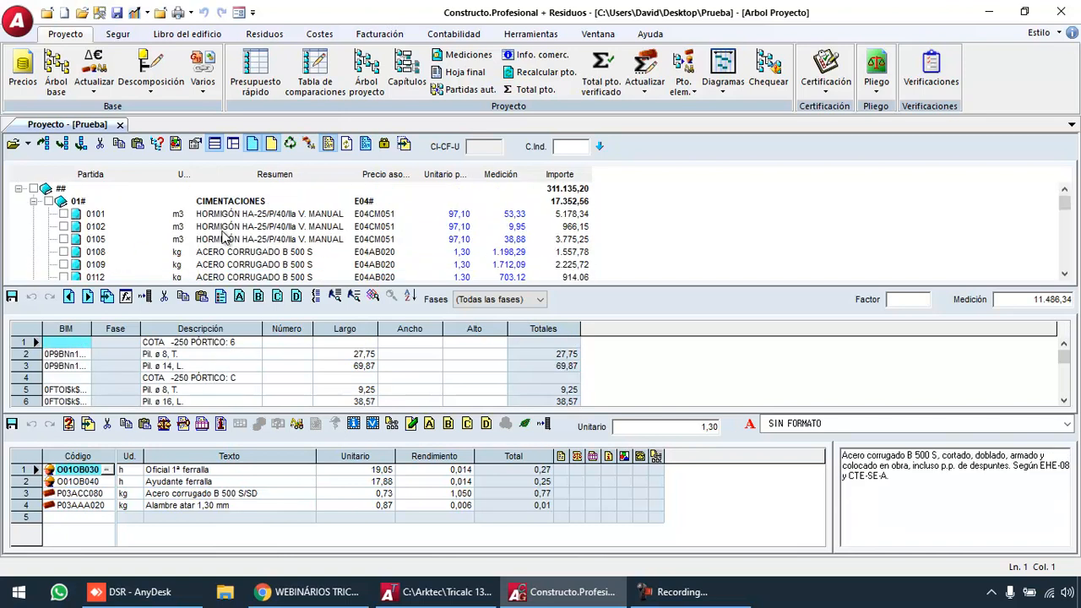
click(233, 216)
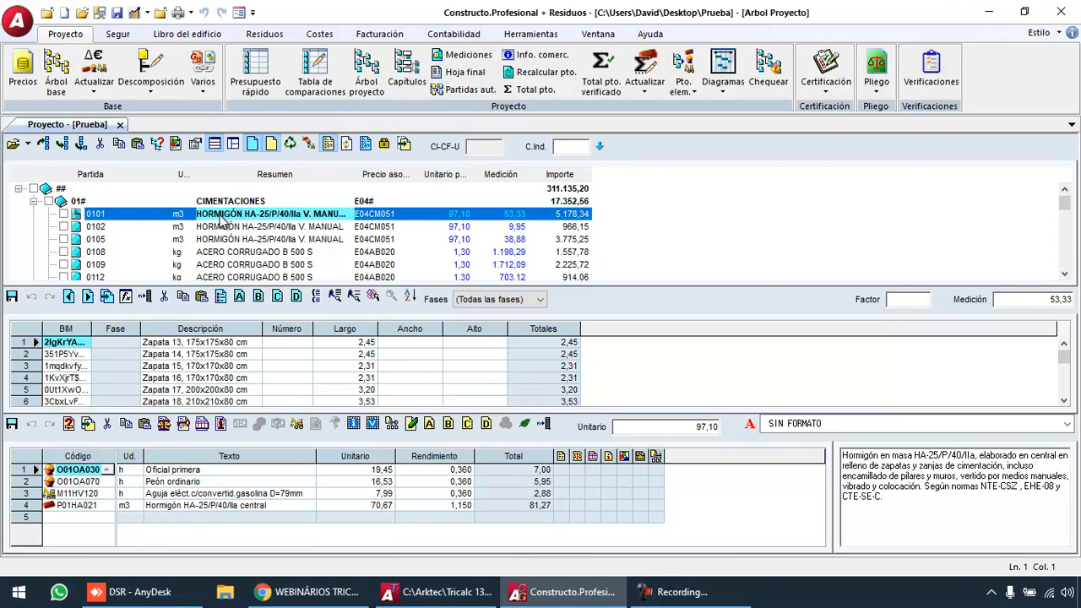
Examine item 0101's footing measurement lines, its price breakdown rows and its descriptive text
click(215, 355)
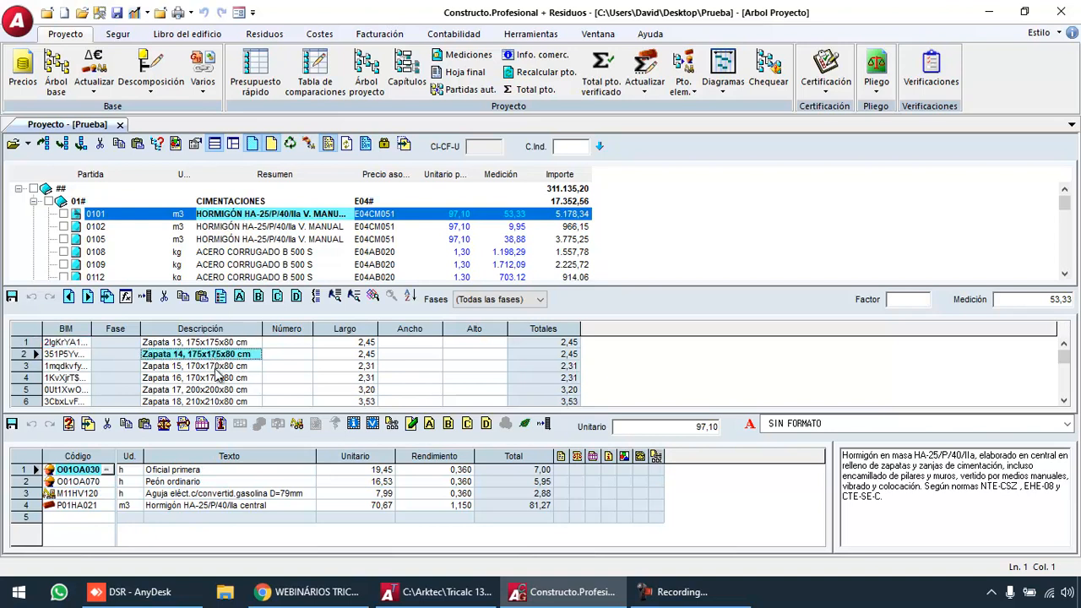
click(216, 368)
click(349, 366)
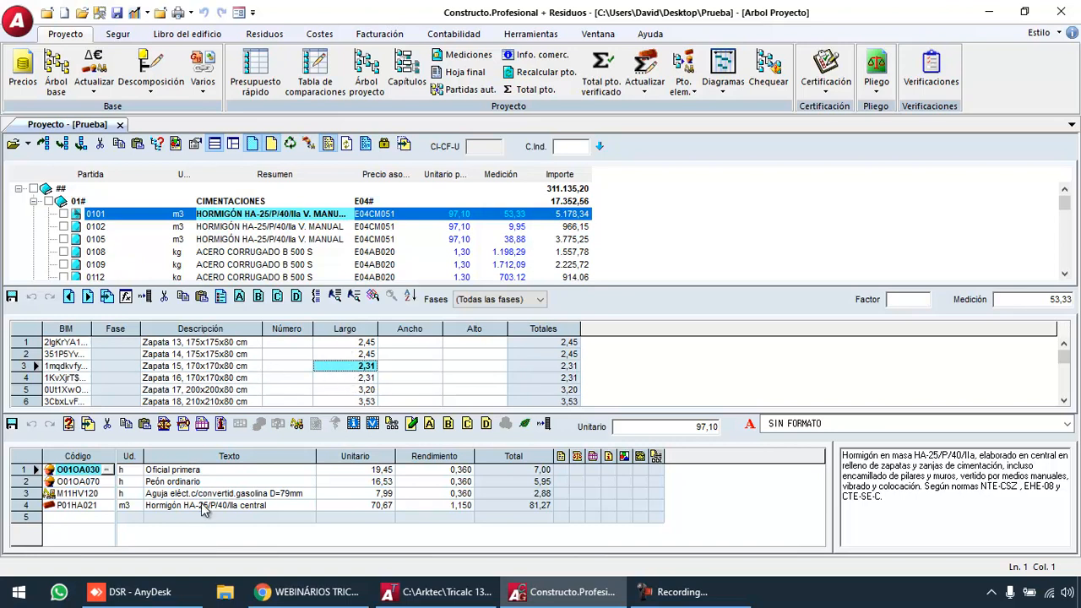
click(235, 481)
click(243, 505)
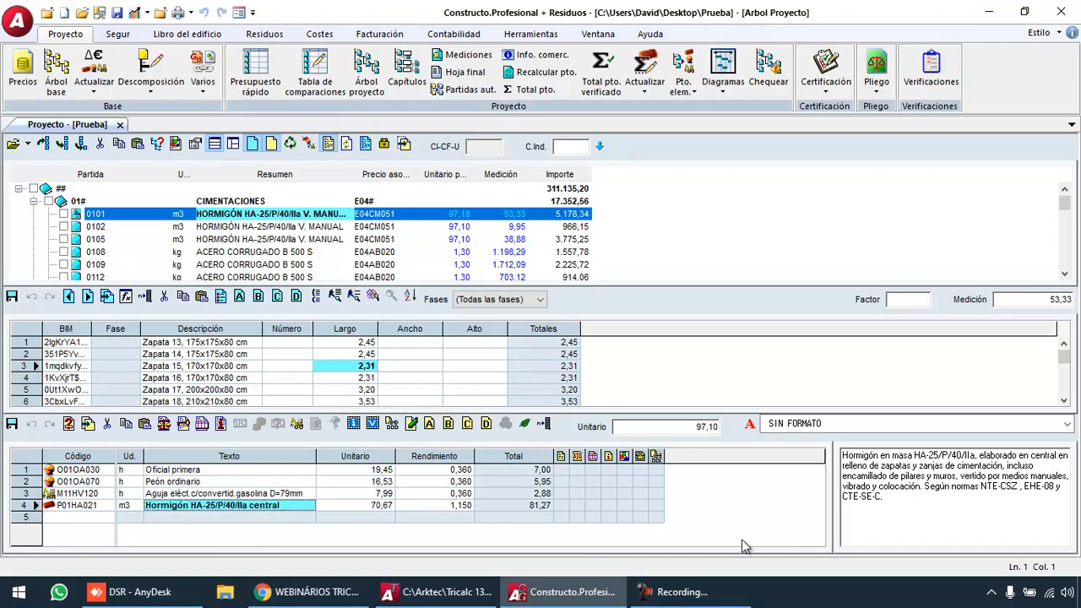
drag(936, 496, 799, 437)
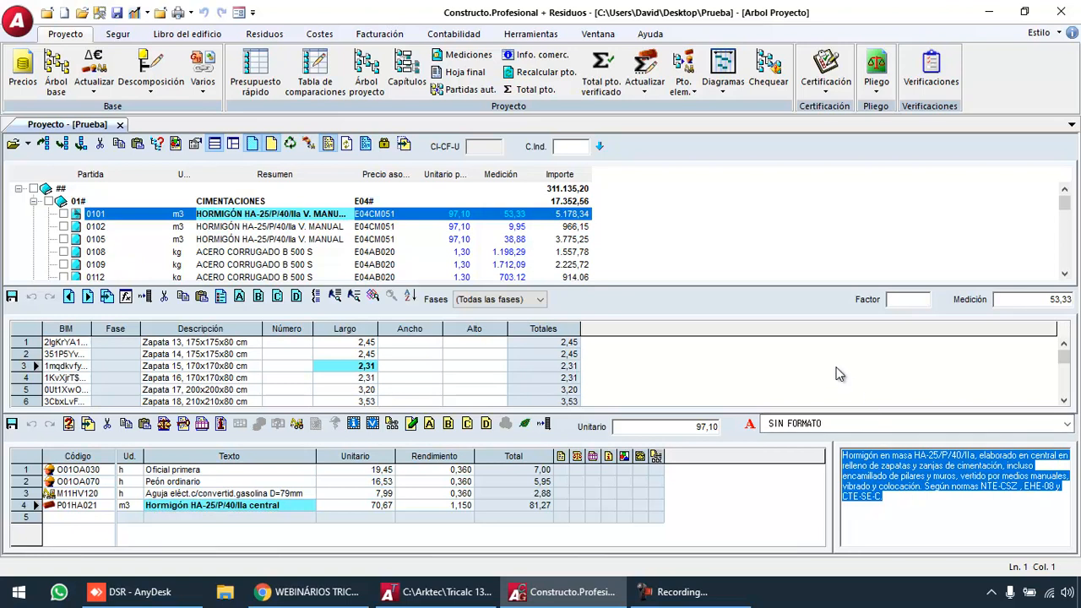
Widen the BIM column to its contents and place Constructo side by side with the Tricalc EdificioPolivalente model in render view
click(91, 330)
double_click(91, 331)
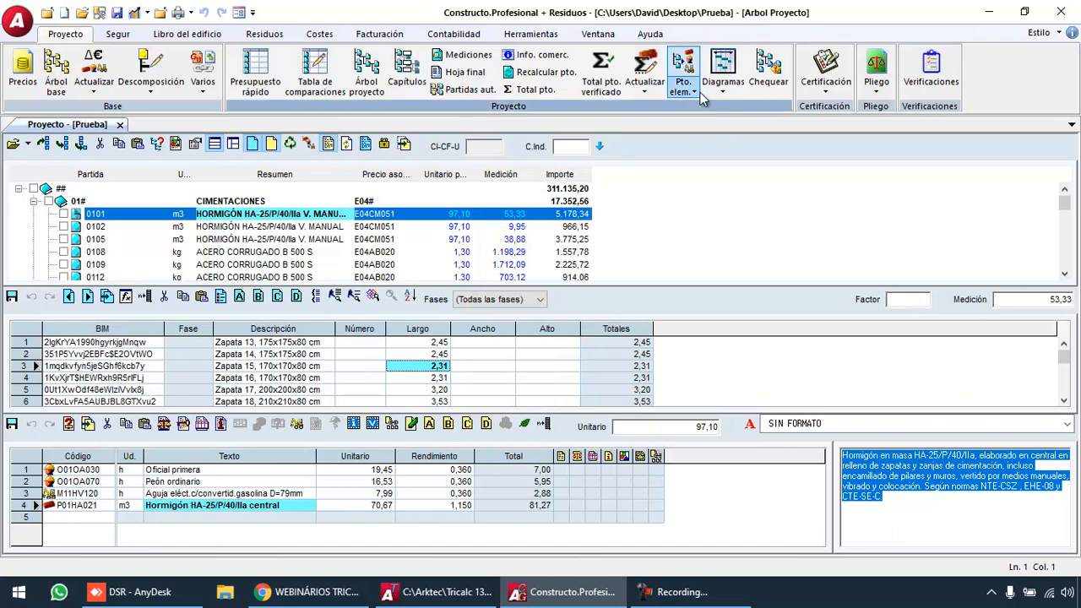
drag(663, 12, 1080, 173)
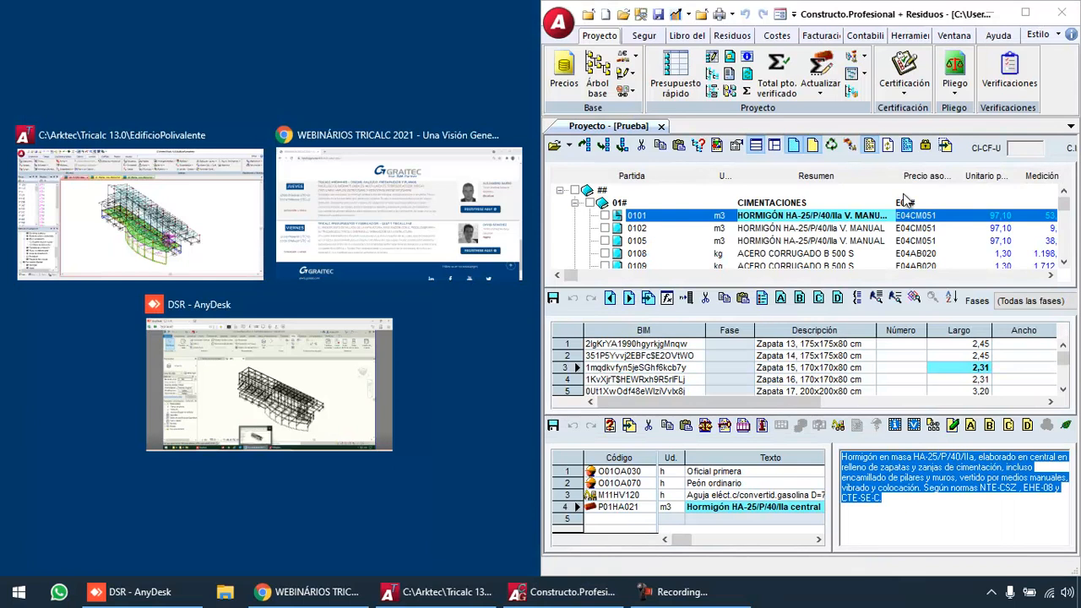
click(168, 203)
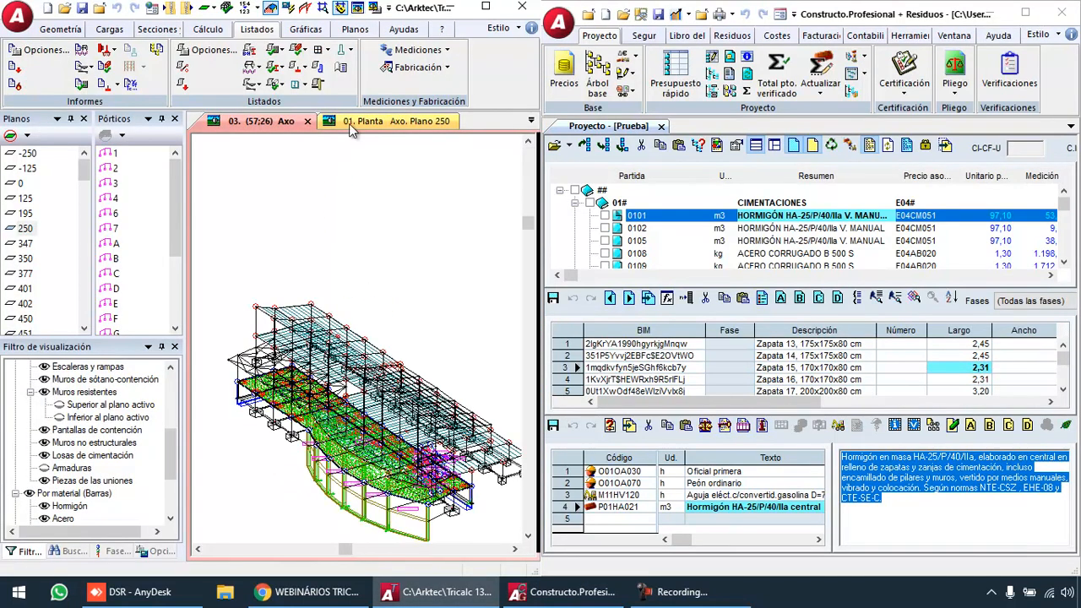
click(356, 7)
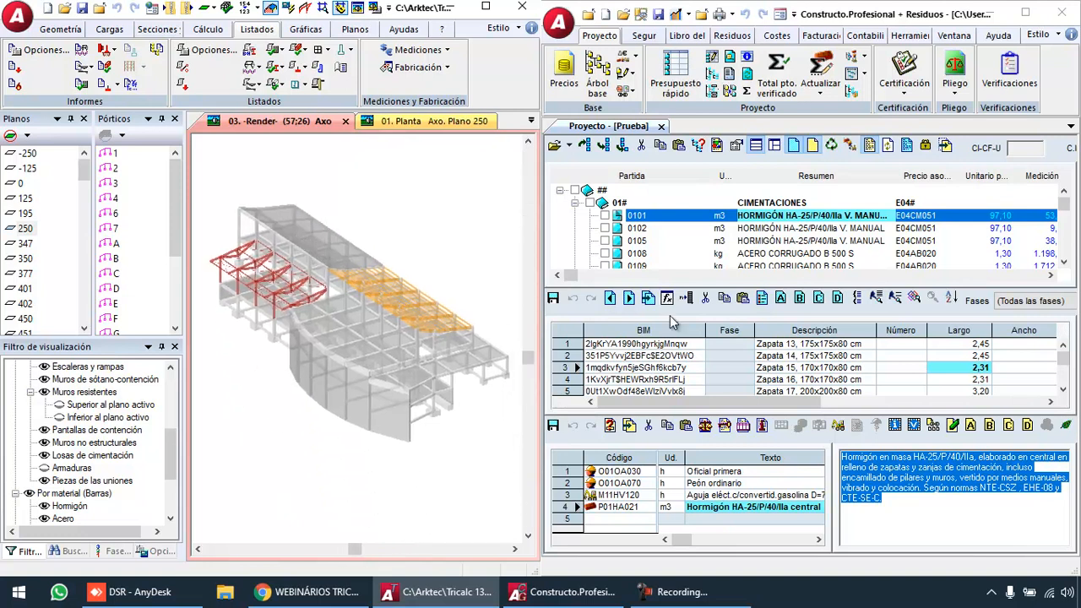
Highlight all elements of item 0102 in the Tricalc model, followed by only Viga Riostra 14, 15 and 17
click(647, 230)
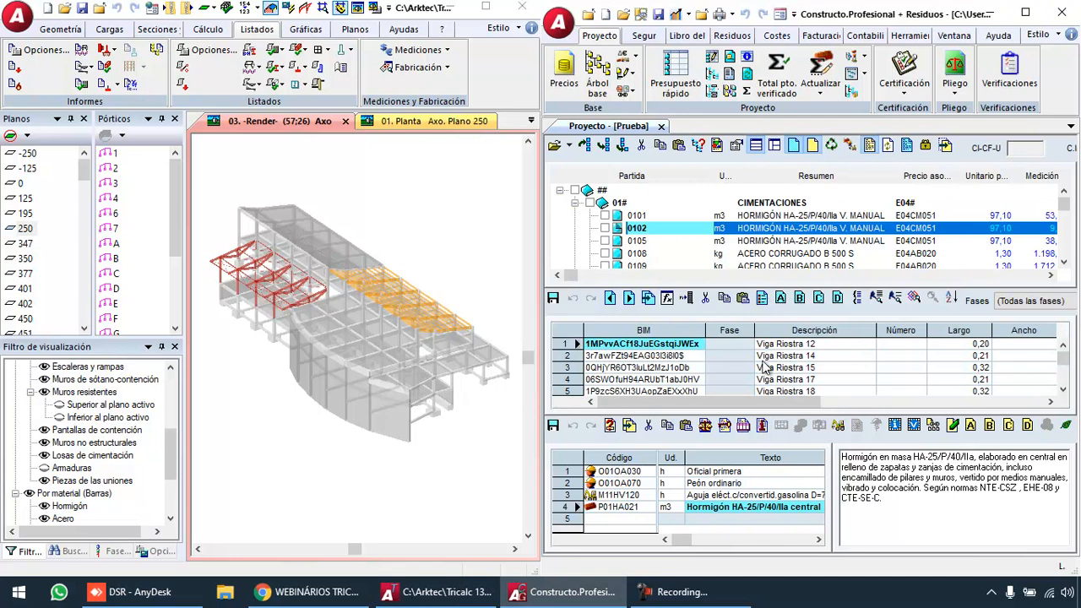
click(876, 299)
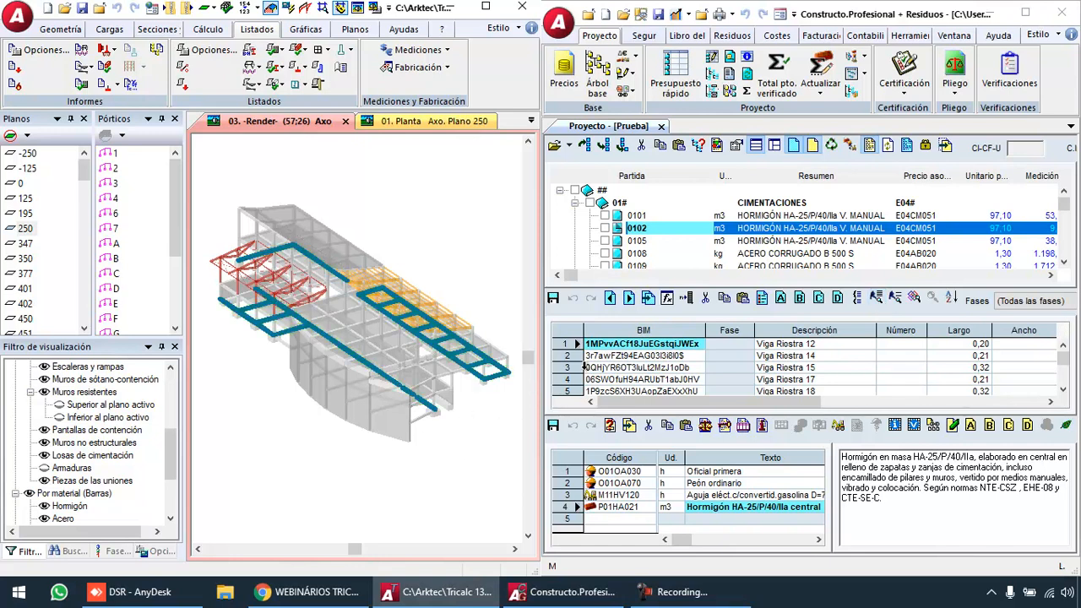
click(798, 232)
drag(570, 355, 574, 384)
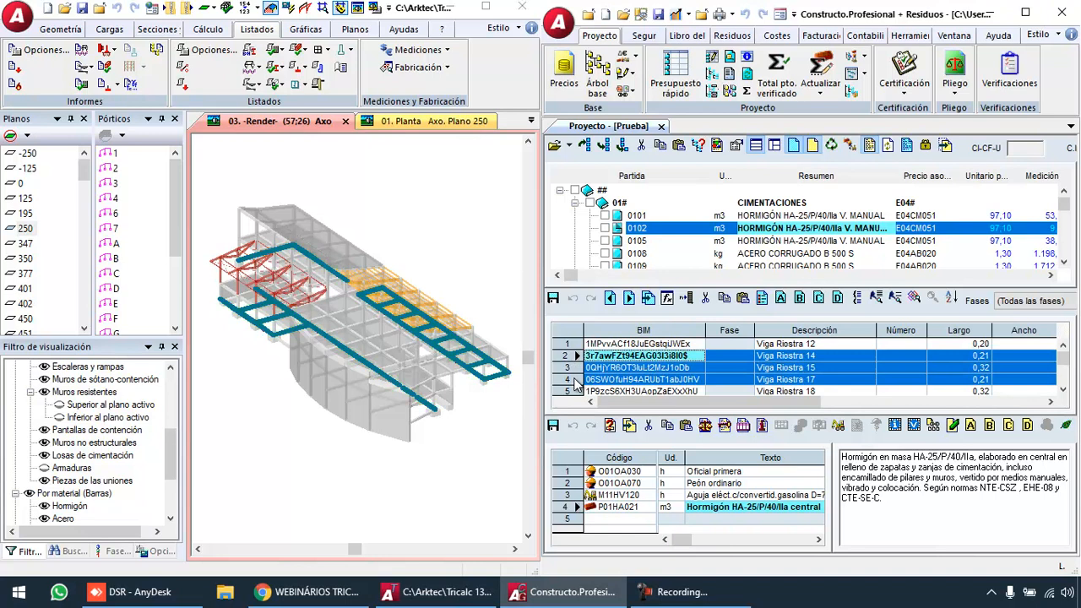
click(897, 299)
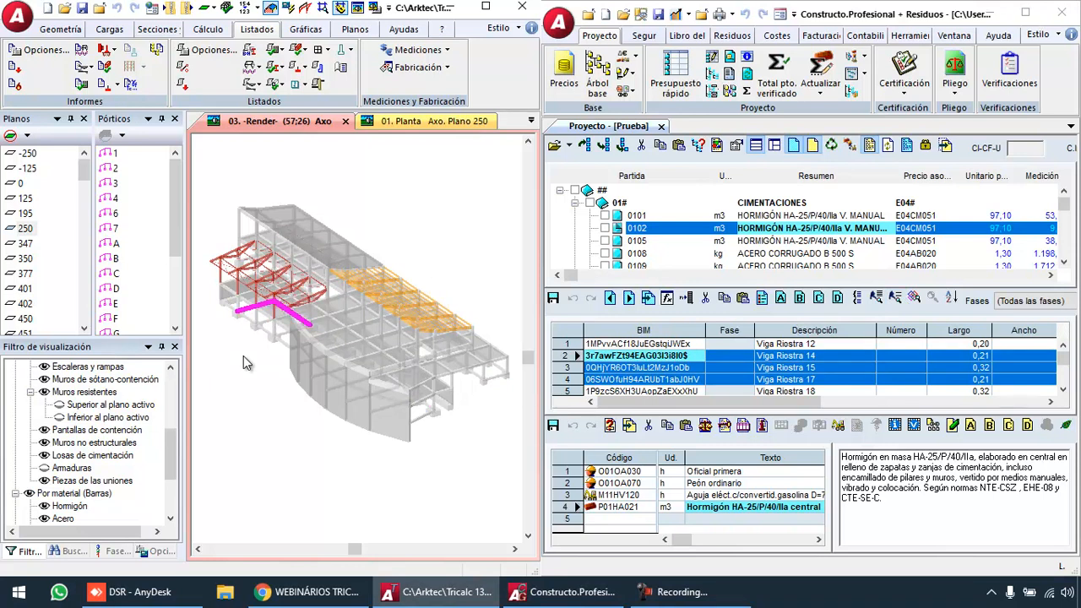
Maximize the Tricalc window and examine the highlighted tie beams in the rendered structure
click(488, 8)
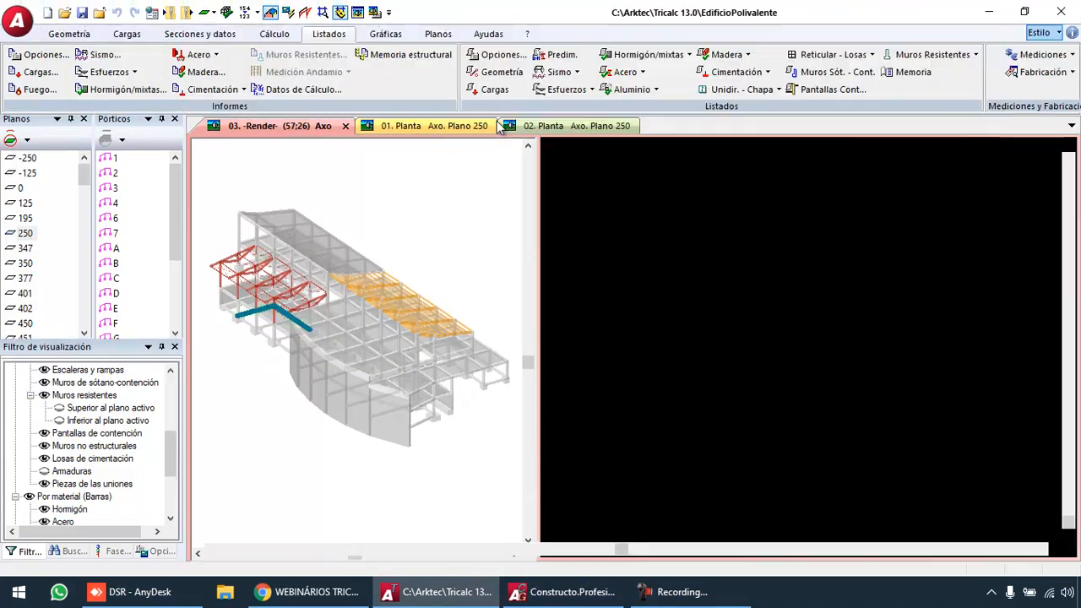
scroll(512, 244, up, 3)
middle_drag(504, 277, 532, 453)
scroll(529, 439, down, 3)
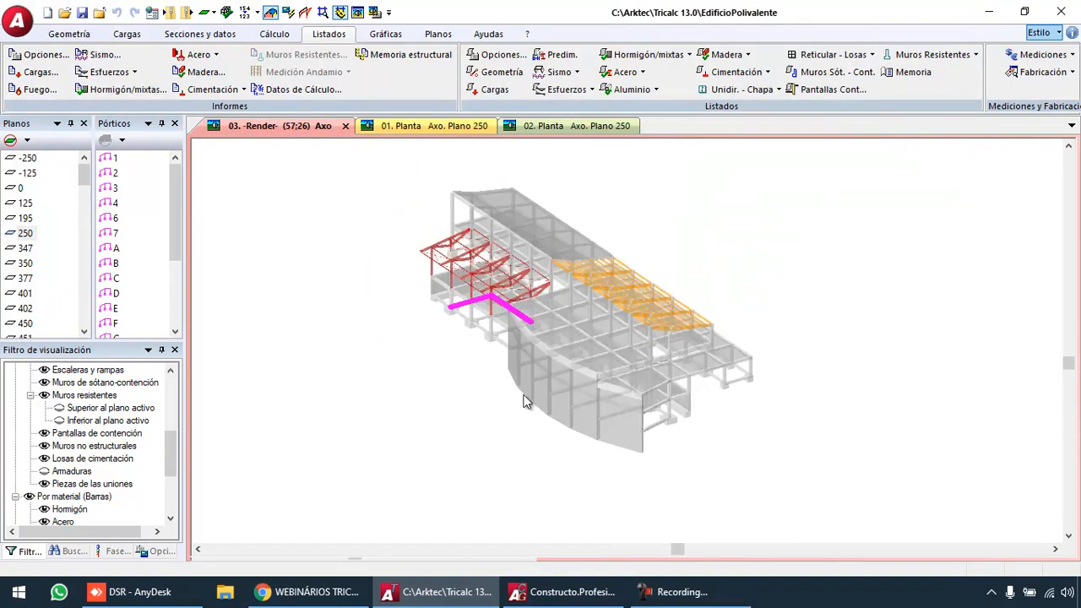
scroll(463, 325, up, 2)
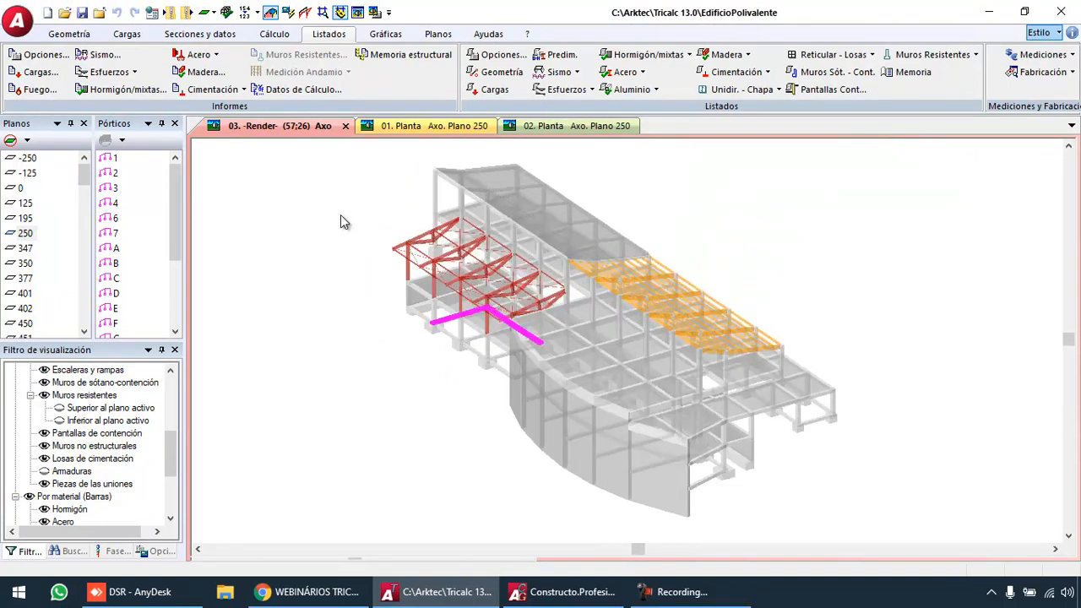
Start creating the BIM model as an ifc2x3 file named EdificioPolivalente.ifc, with the desktop as its destination
click(69, 33)
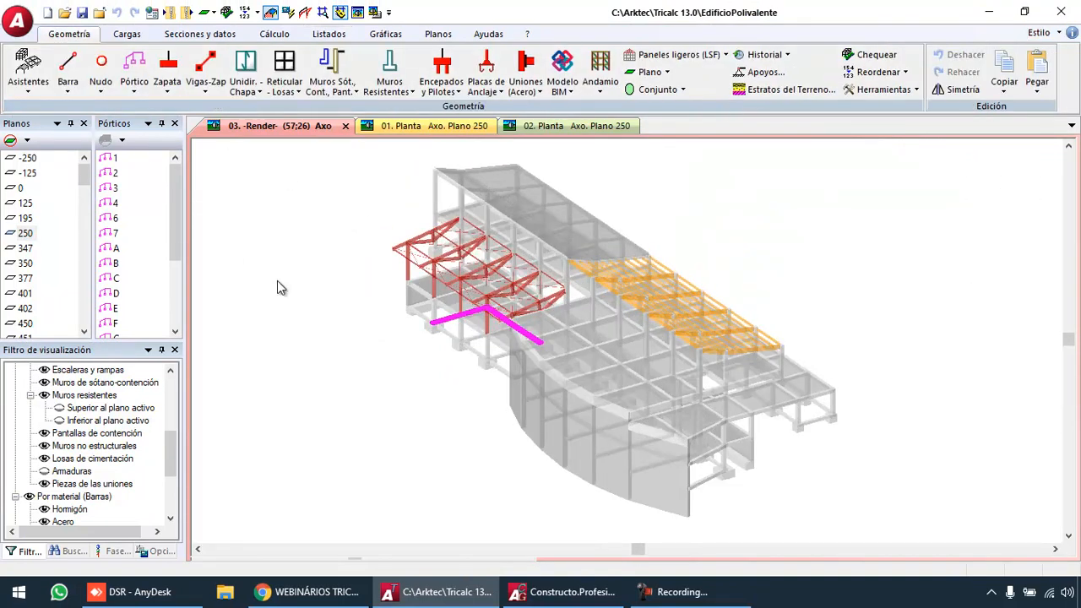
click(563, 88)
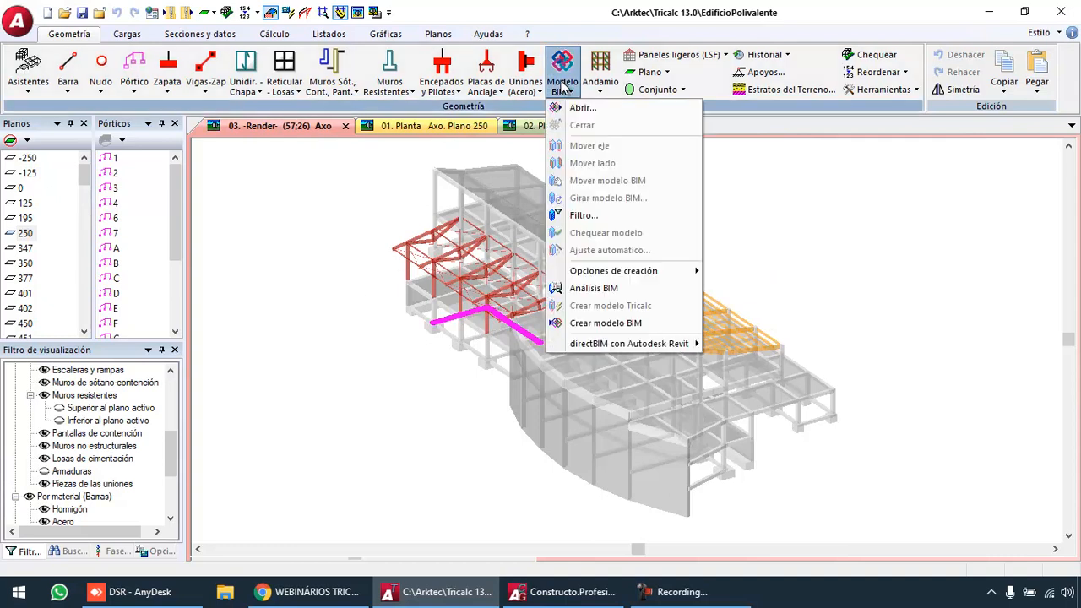
click(614, 328)
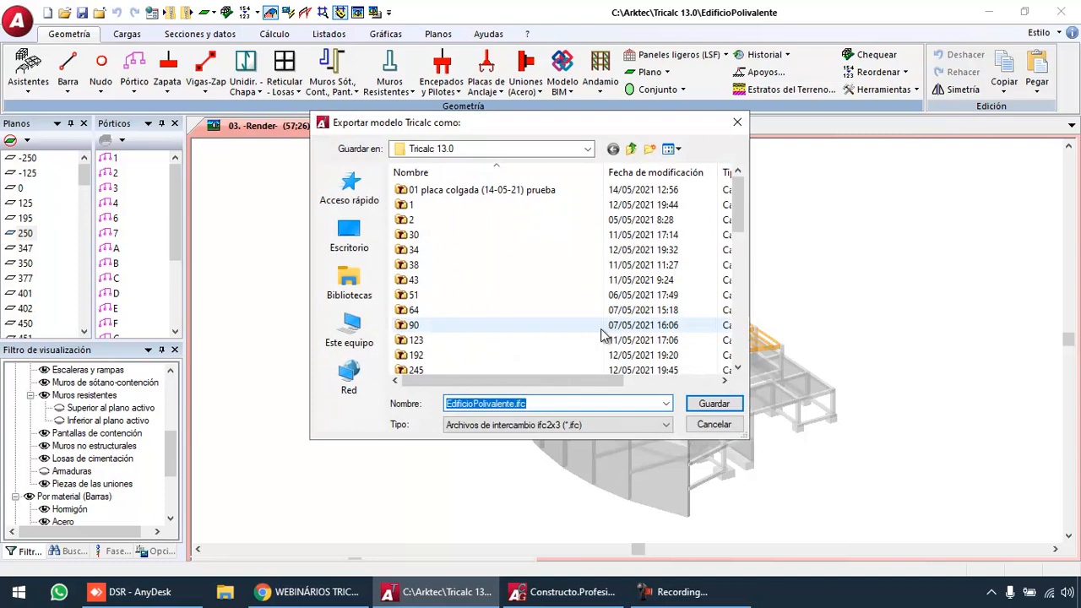
click(363, 229)
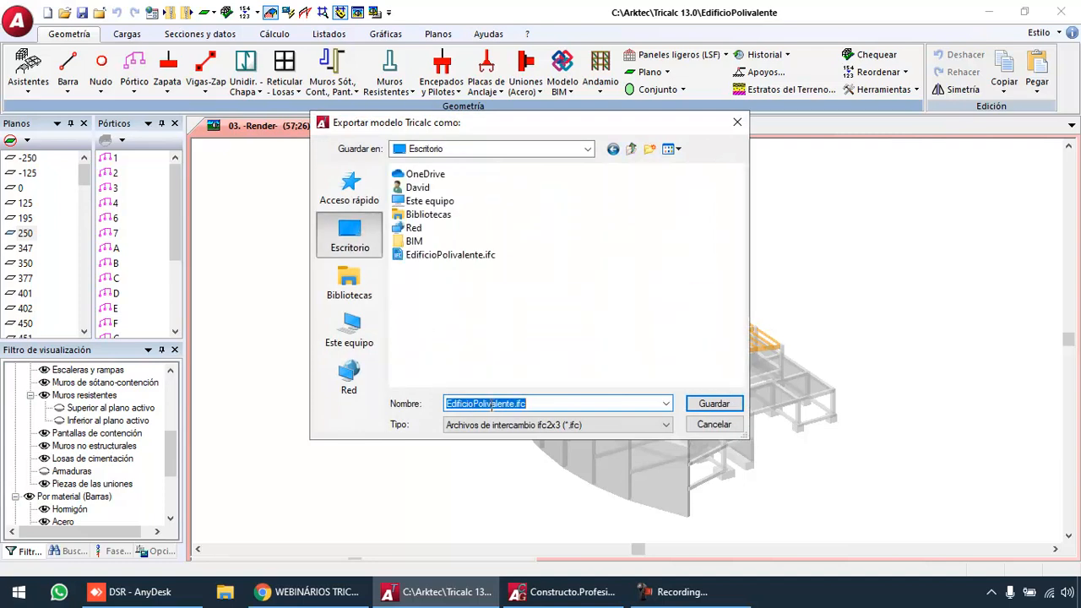
Switch to the AnyDesk remote session and place Revit and Mideplan side by side
click(140, 592)
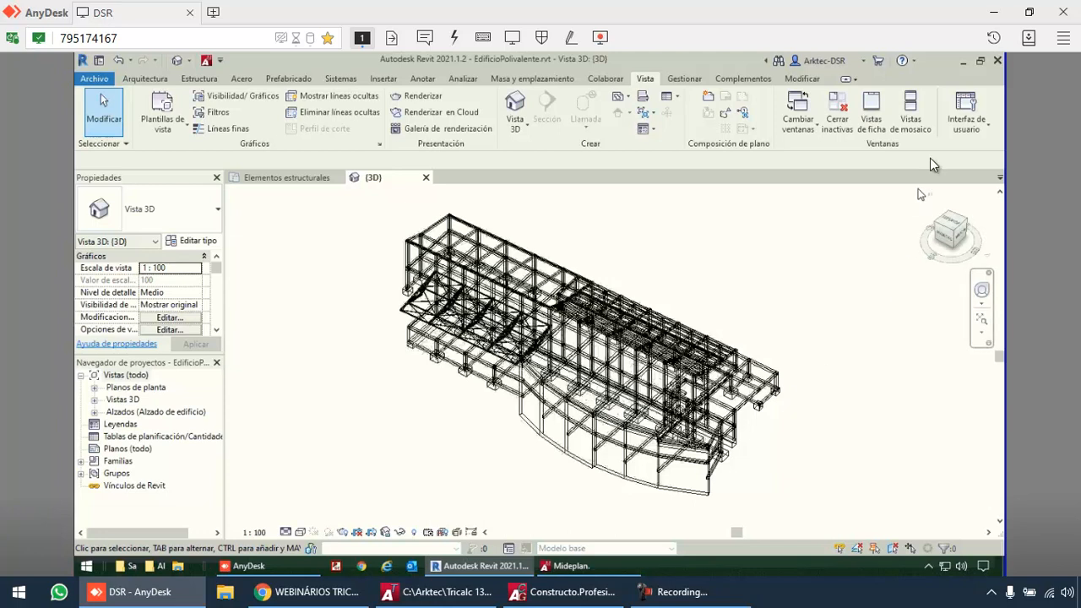
click(981, 62)
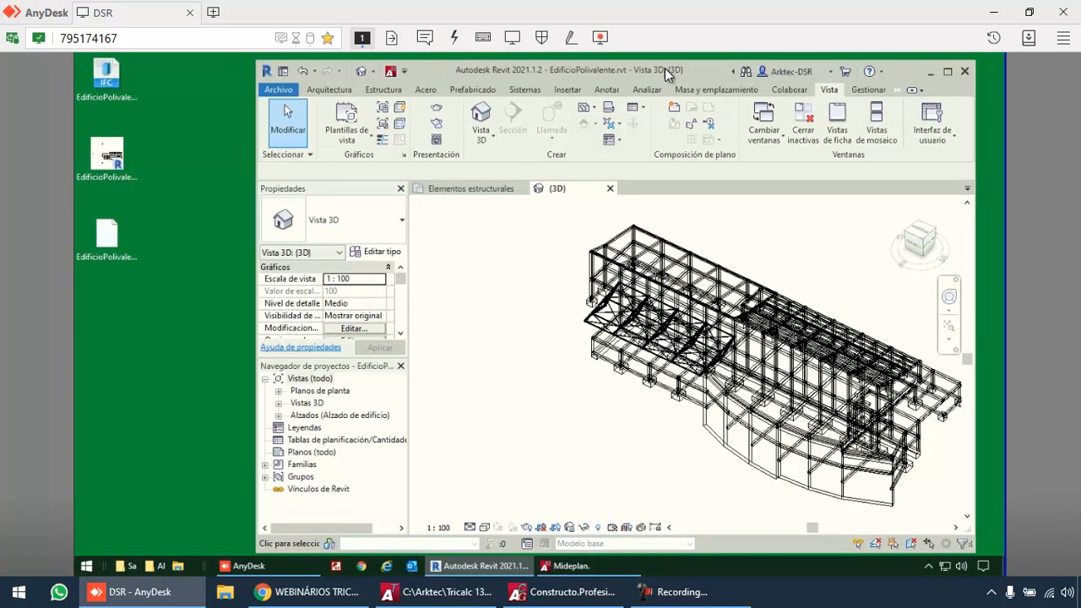
drag(665, 68, 18, 190)
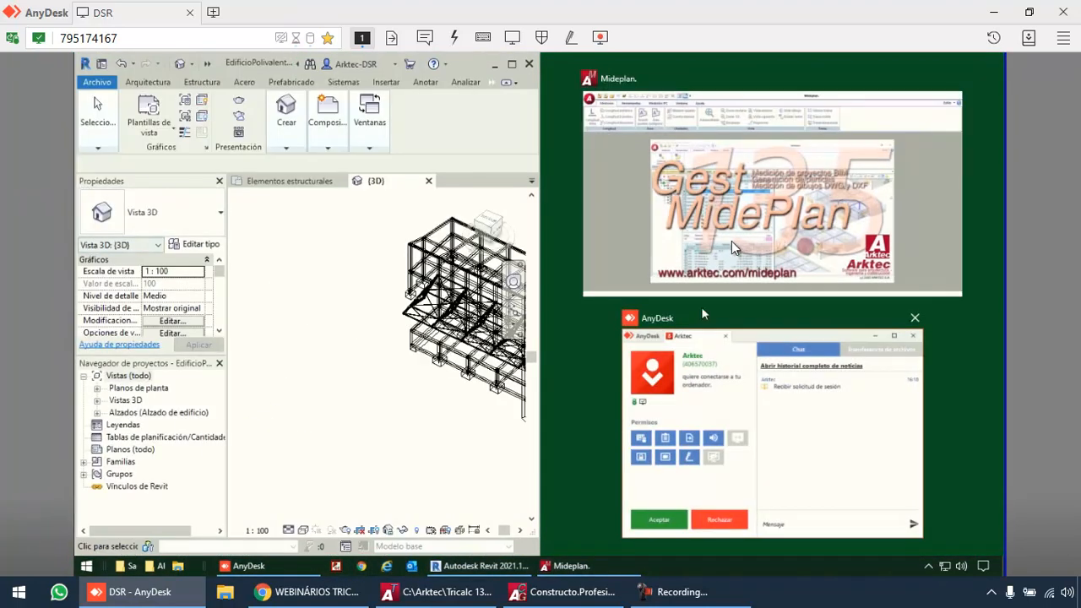
click(762, 207)
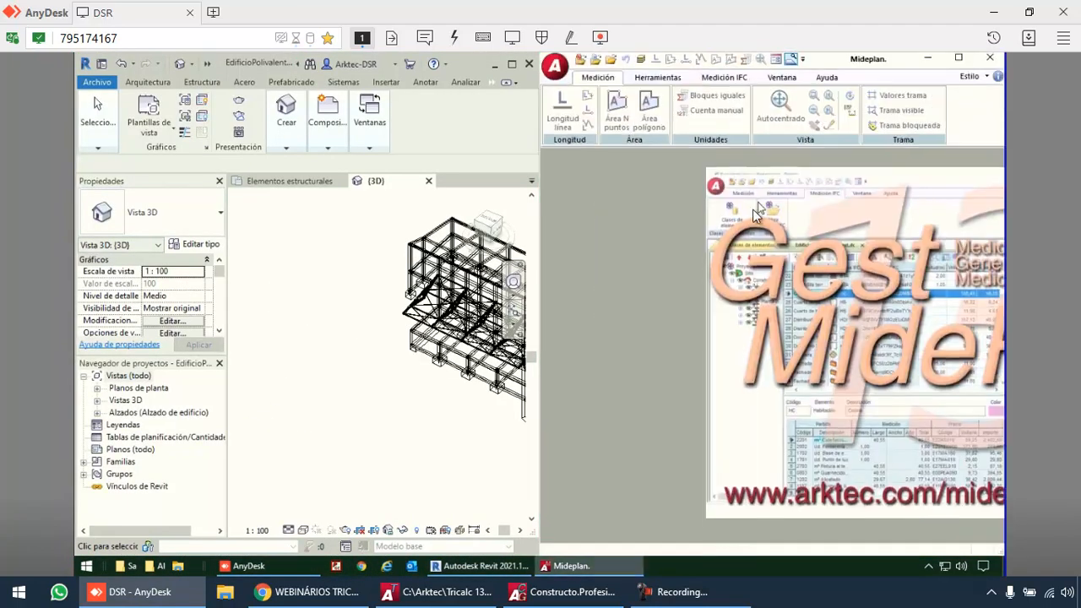
Open EdificioPolivalente.ifc from the desktop for IFC measurement in Mideplan without reading element geometry, replacing the existing EdificioPolivalente.mpifc
click(725, 76)
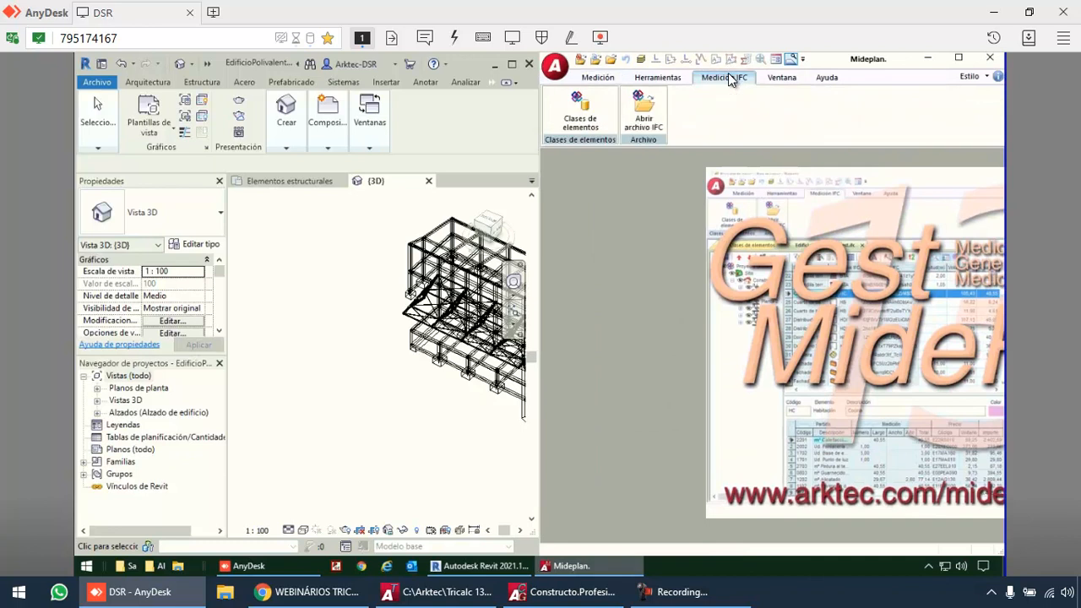
click(644, 121)
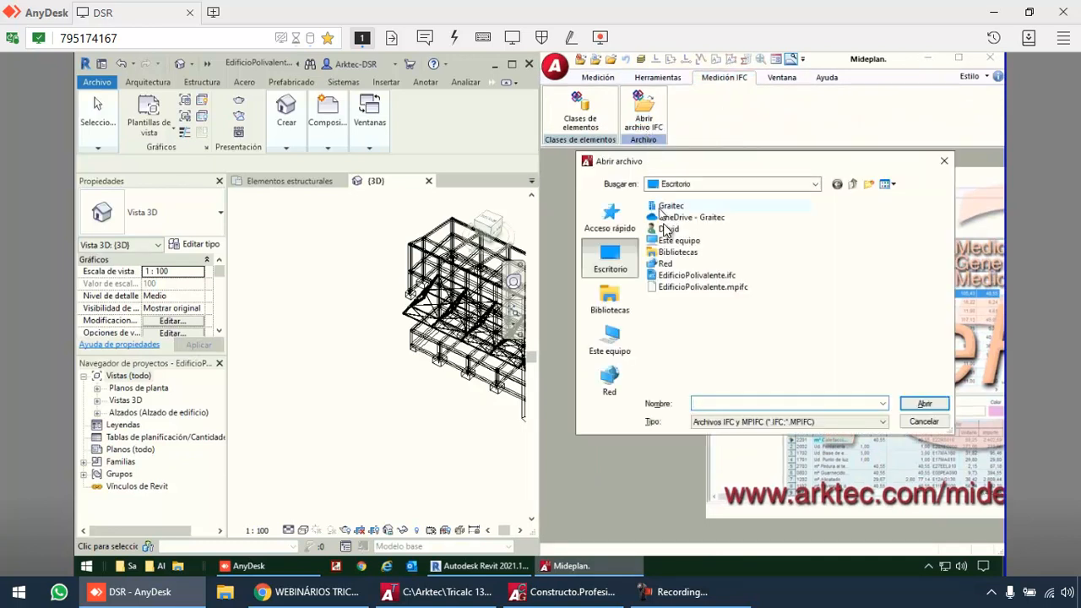
double_click(684, 276)
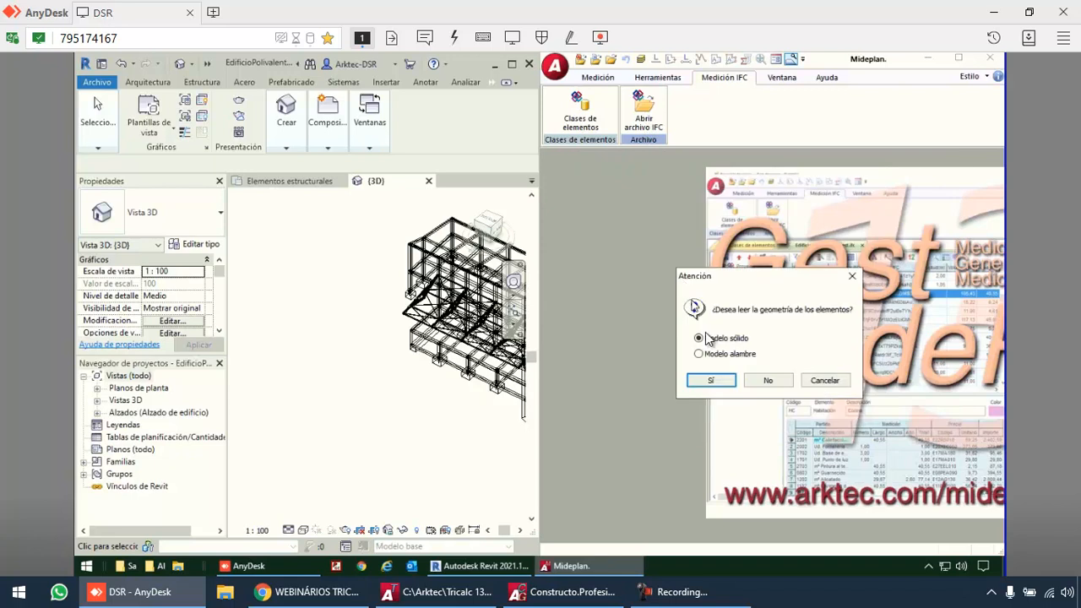
click(764, 381)
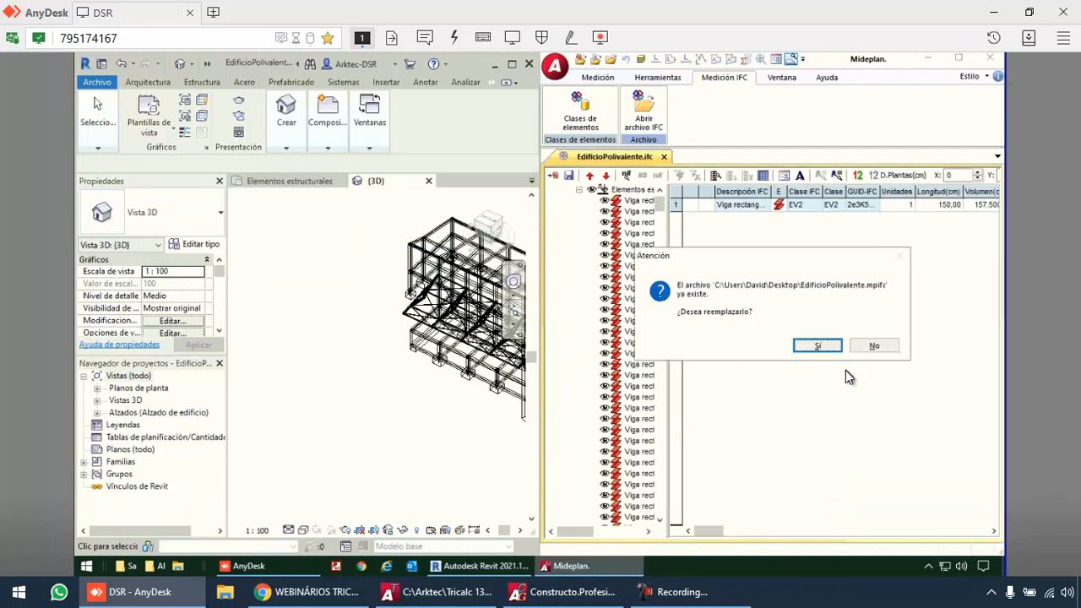
click(830, 352)
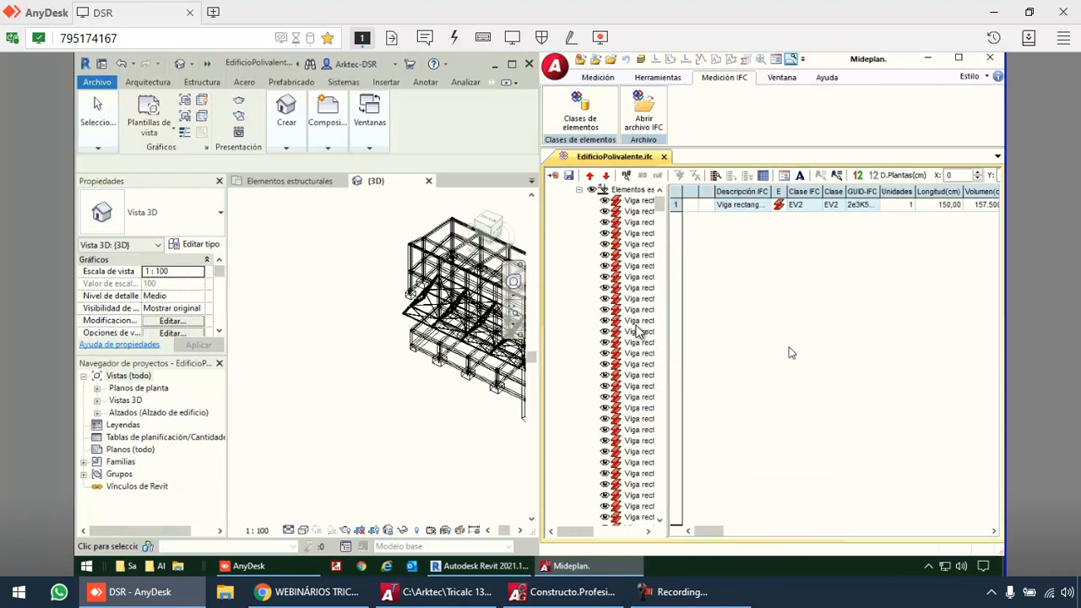
Activate Revit's 3D view and frame the building structure in it
click(405, 409)
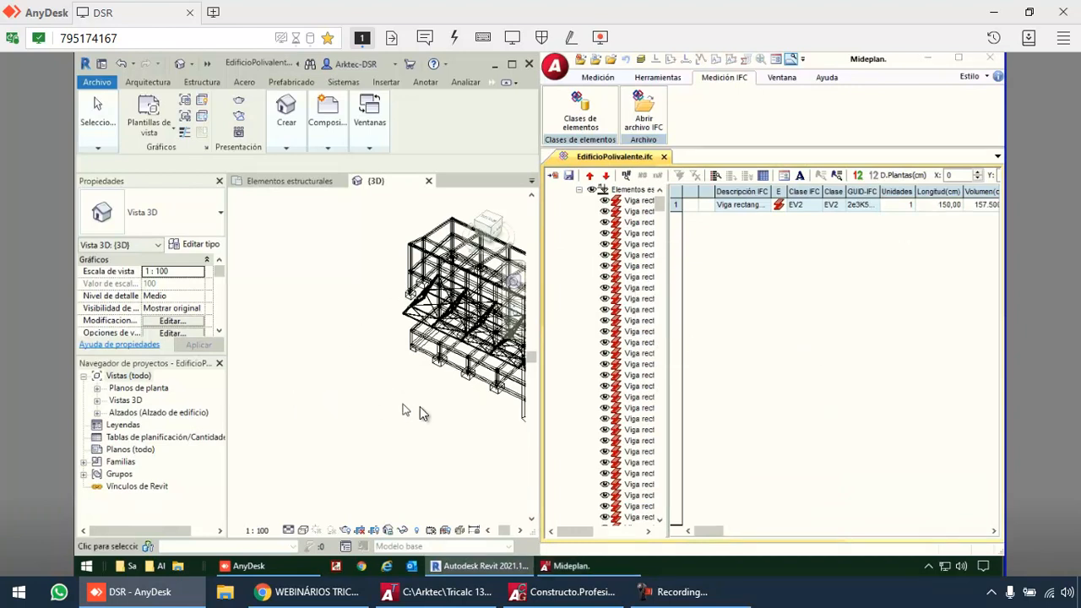
middle_drag(465, 399, 321, 392)
scroll(321, 388, down, 2)
middle_drag(375, 437, 346, 421)
scroll(346, 421, up, 1)
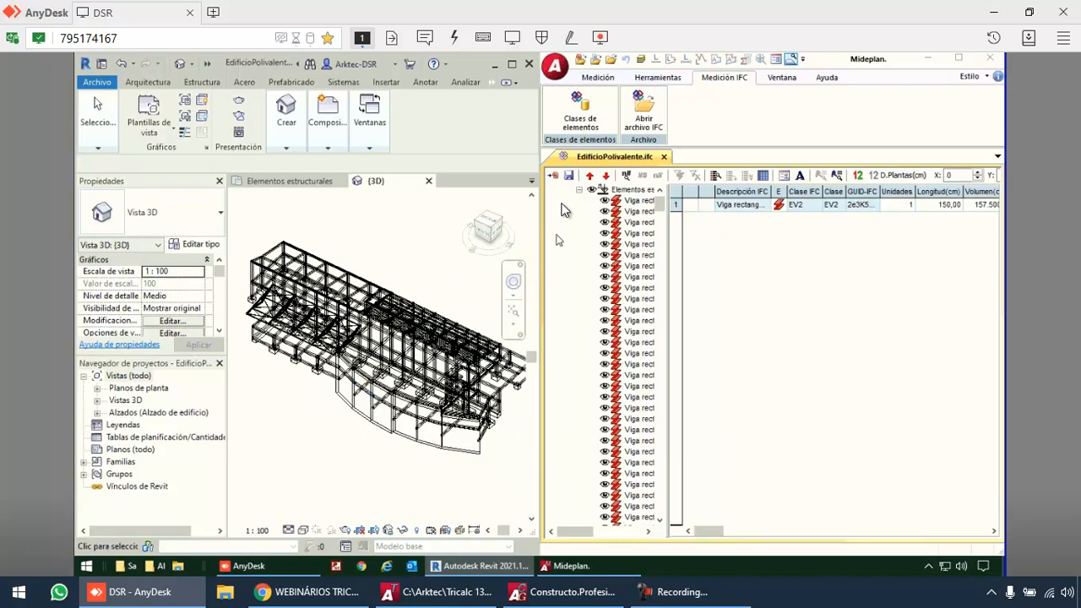
Collapse the Elementos estructurales branch in Mideplan and browse its full element list down to the CZ1 footings
click(581, 191)
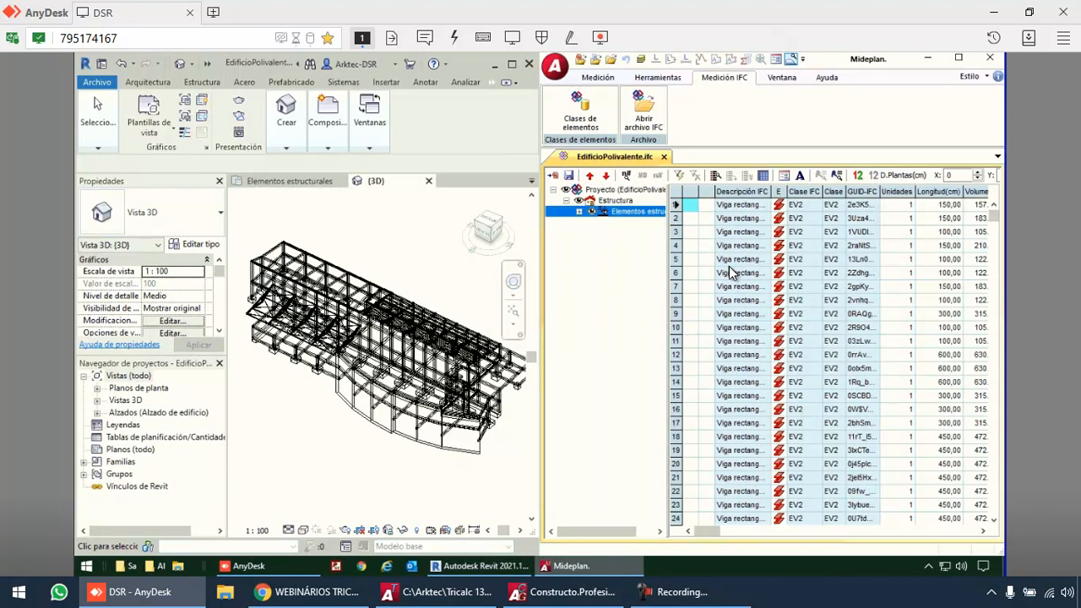
drag(993, 218, 996, 515)
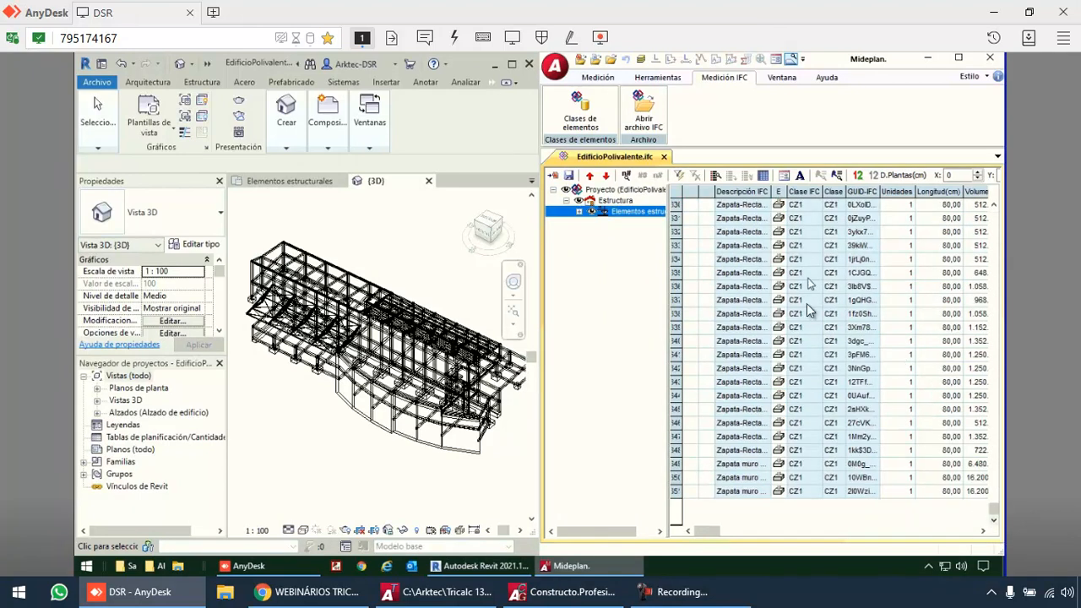
scroll(834, 249, up, 1)
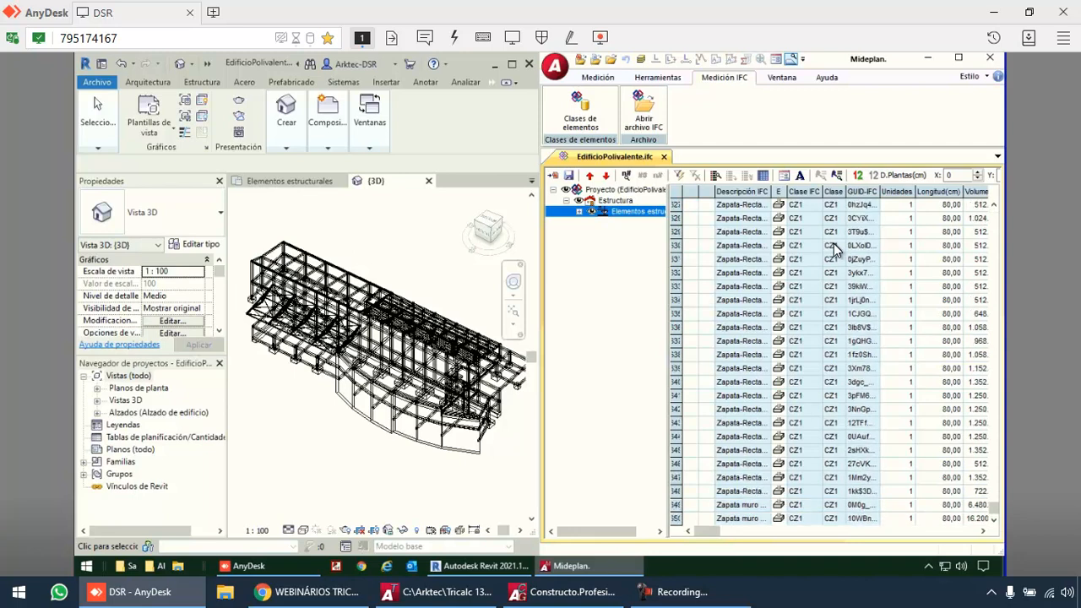
scroll(722, 304, down, 1)
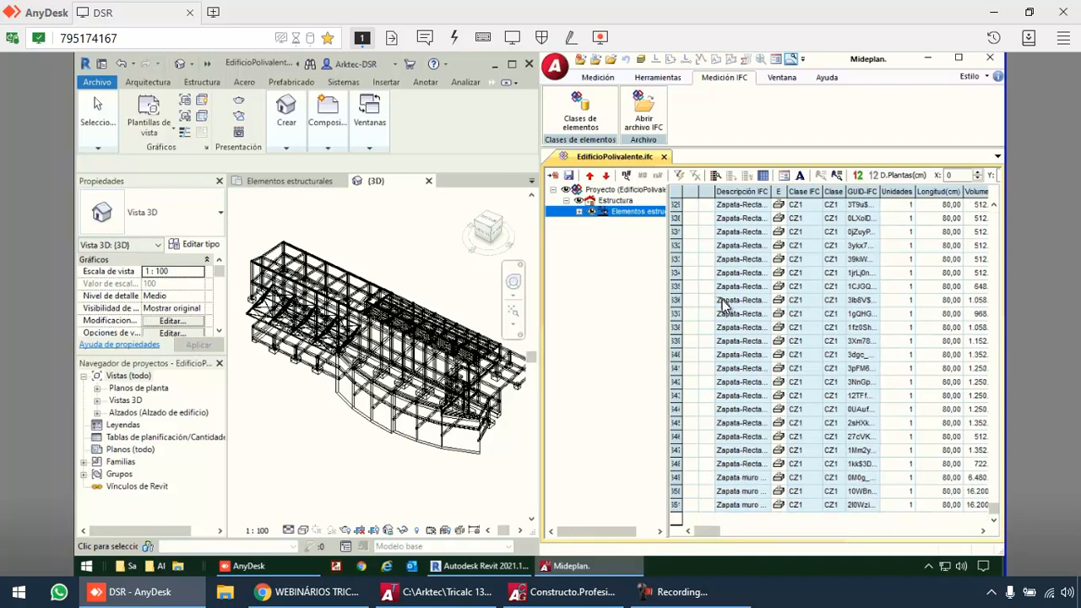
Highlight in the Revit model the four consecutive Zapata-Rectangular rows from GUID 3dgc_ to 12TFf, and inspect them in 3D
click(675, 358)
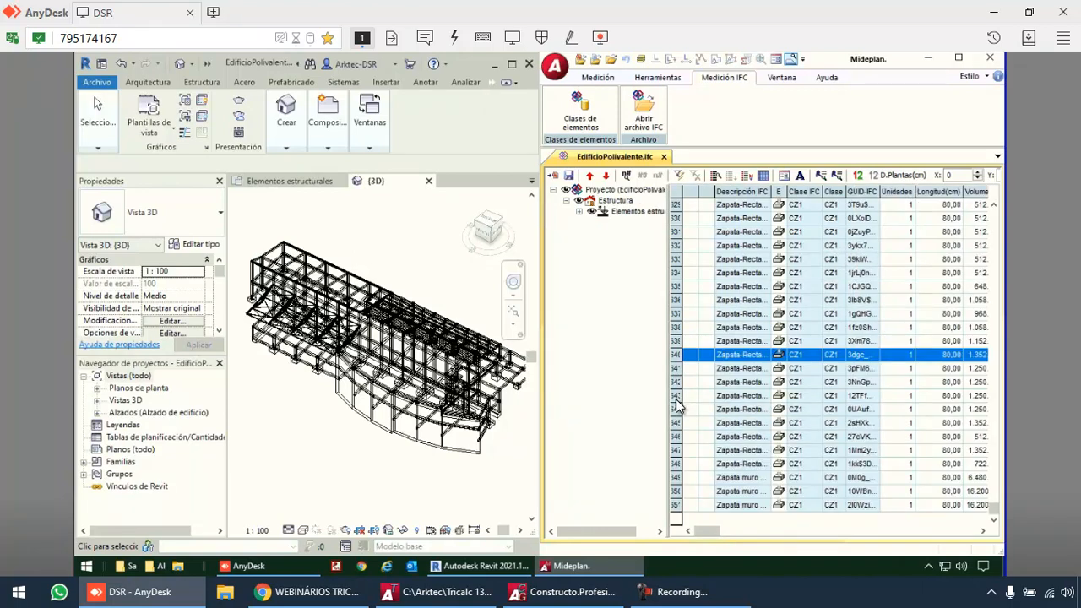
shift+click(676, 397)
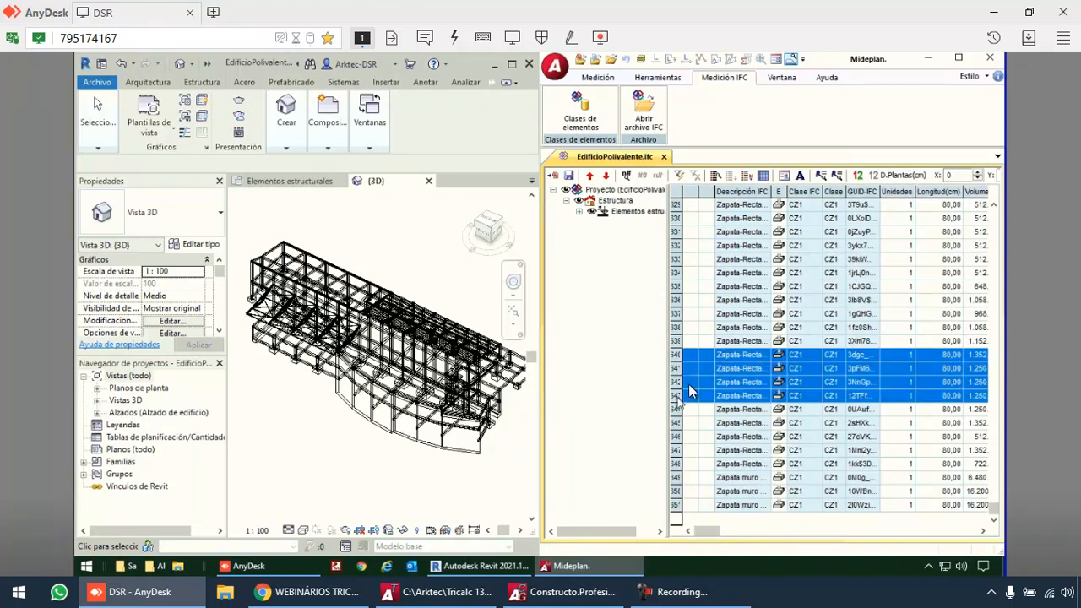
click(821, 175)
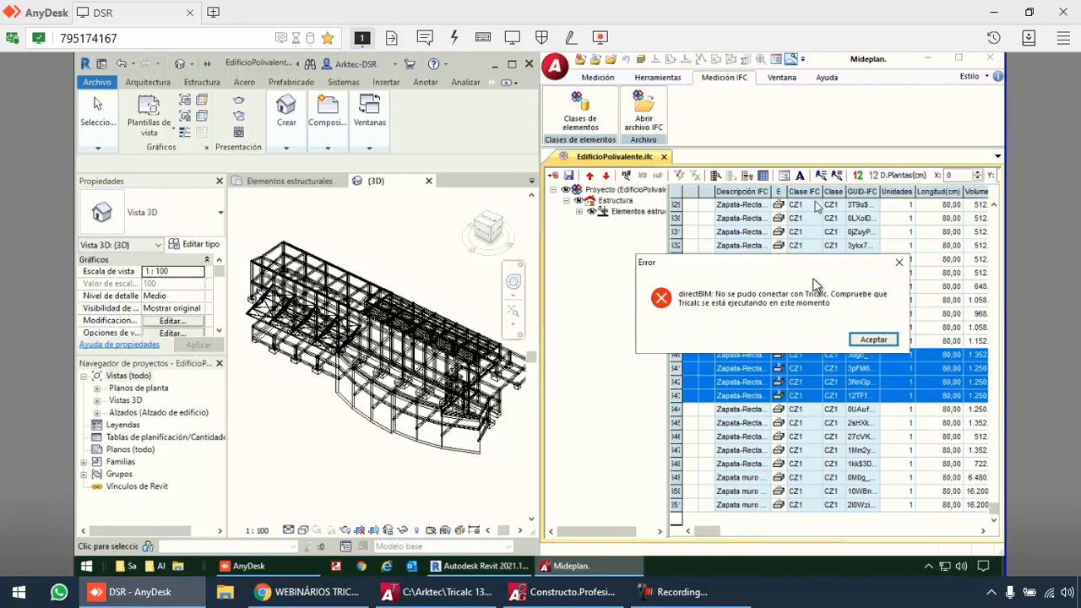
click(867, 340)
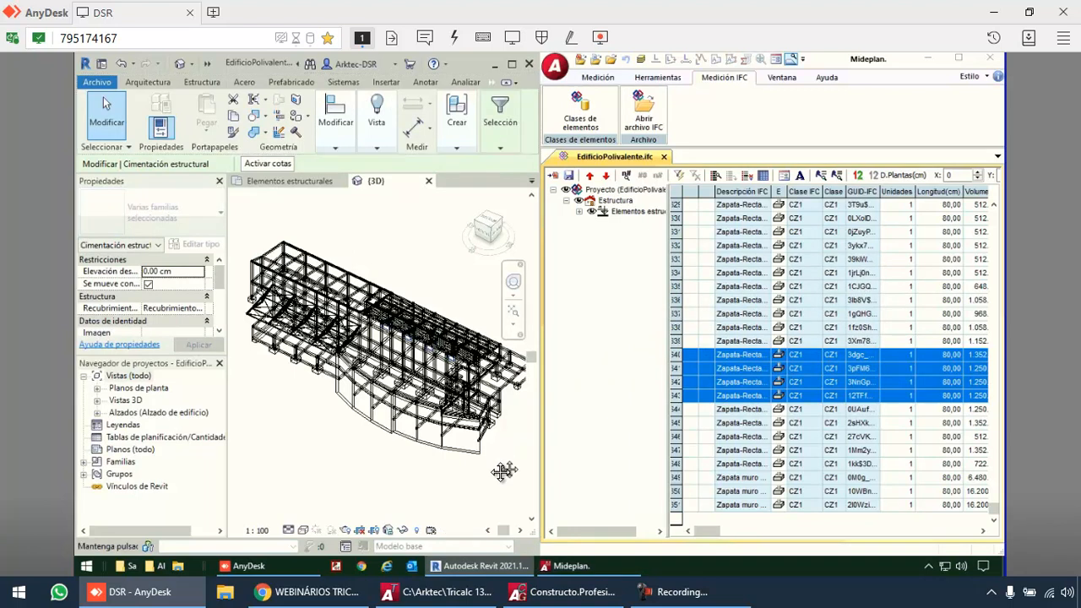
scroll(499, 465, up, 3)
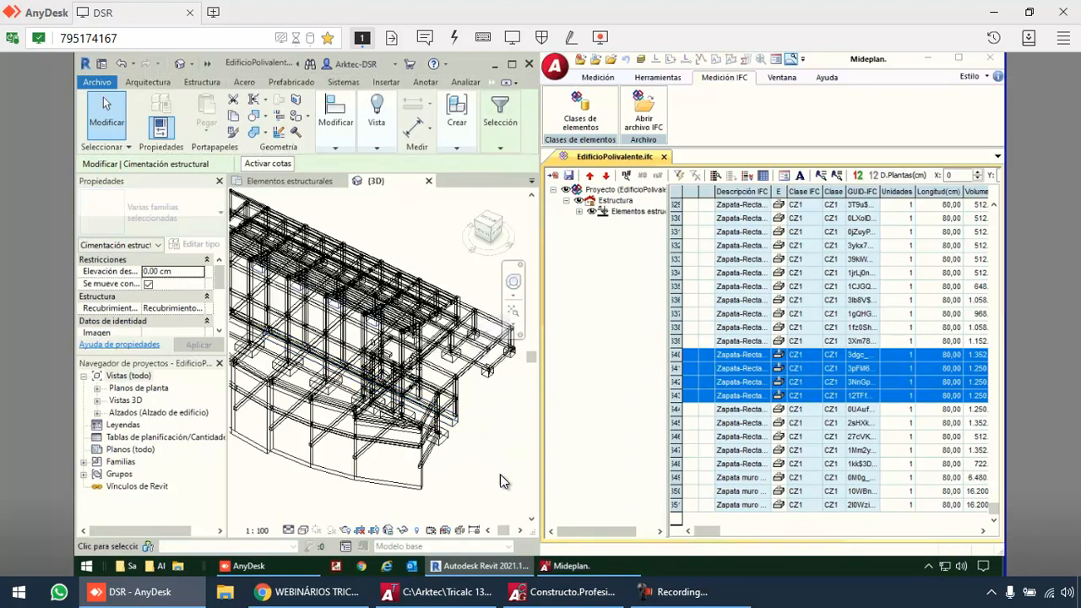
scroll(495, 469, down, 2)
scroll(498, 443, down, 2)
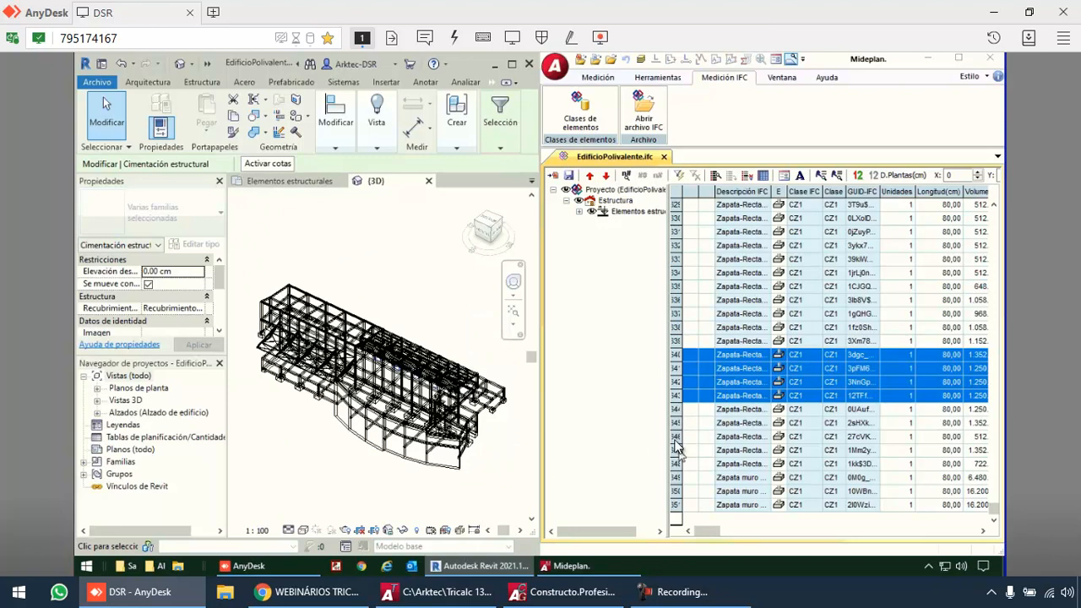
Highlight in Revit the six footing rows from GUID 2sHXk to 10WBn, including two Zapata muro rows, and inspect them in 3D
click(675, 423)
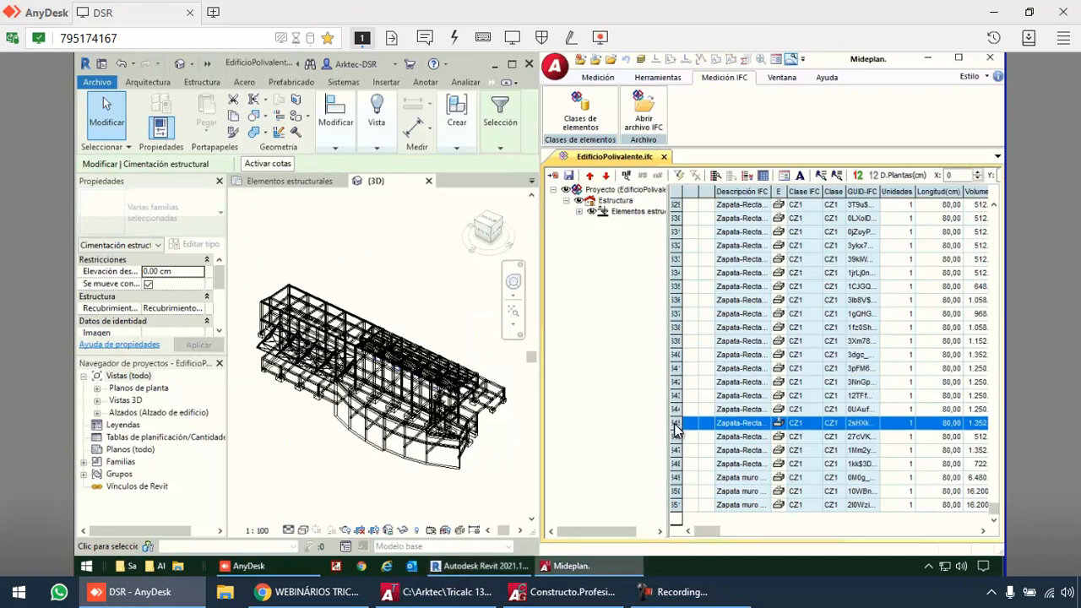
shift+click(676, 492)
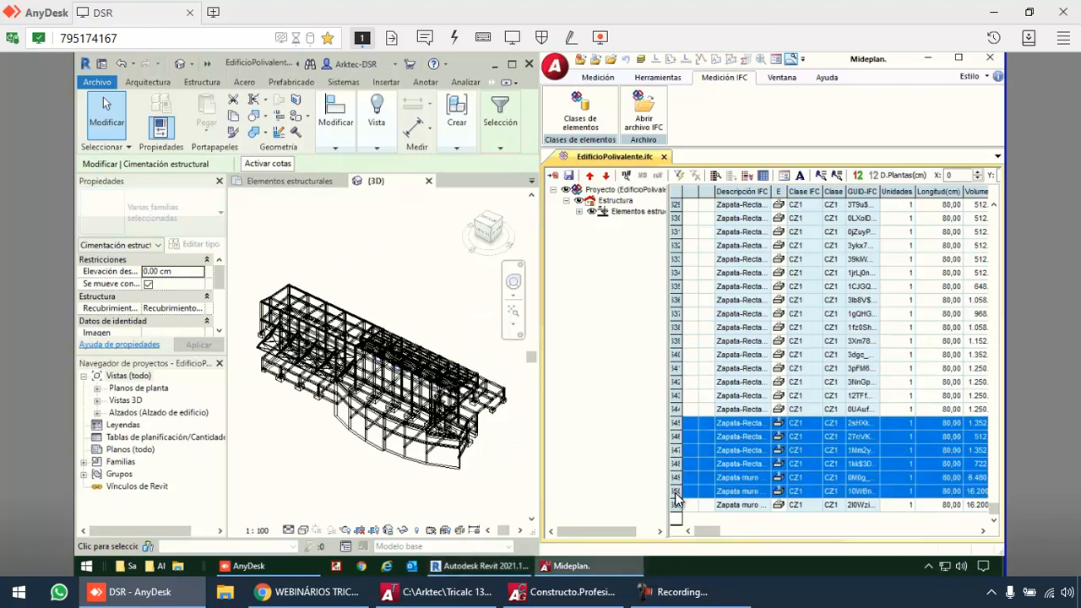
click(822, 174)
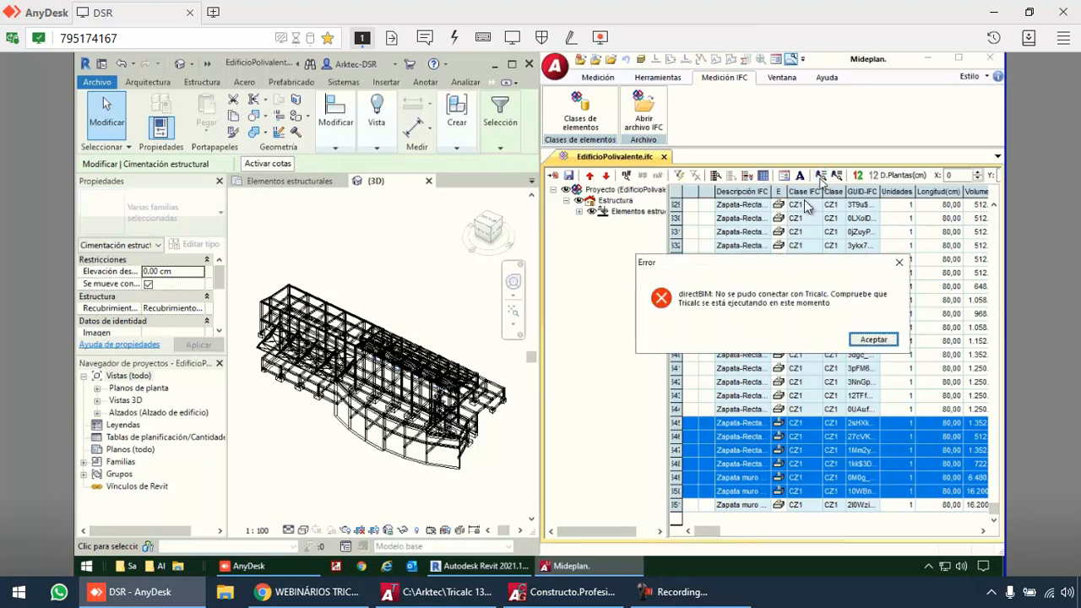
click(862, 341)
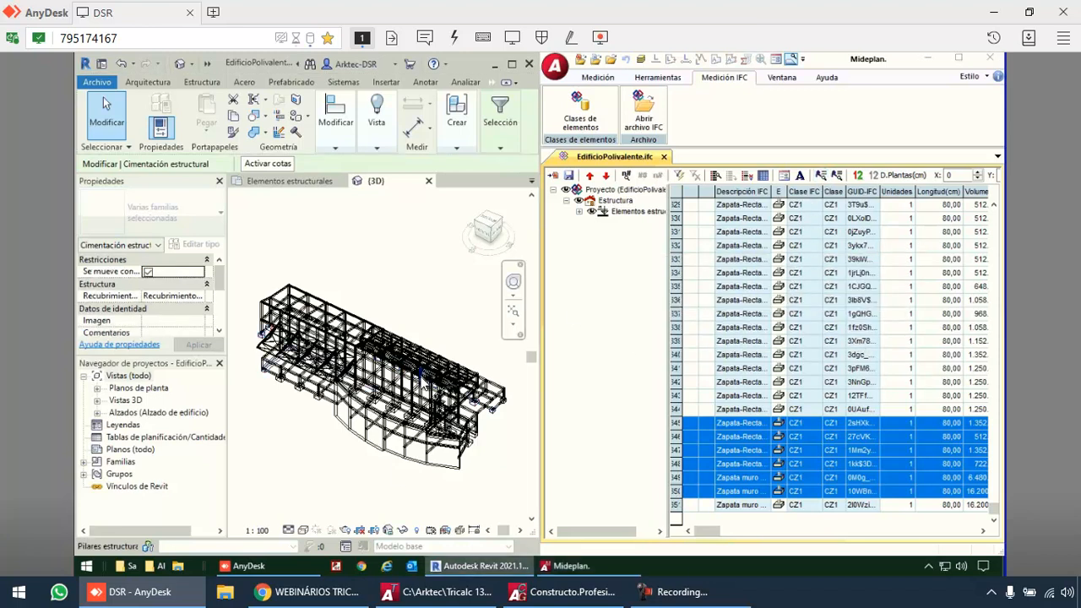
scroll(398, 481, up, 2)
scroll(390, 515, up, 2)
scroll(415, 412, up, 2)
scroll(415, 412, up, 3)
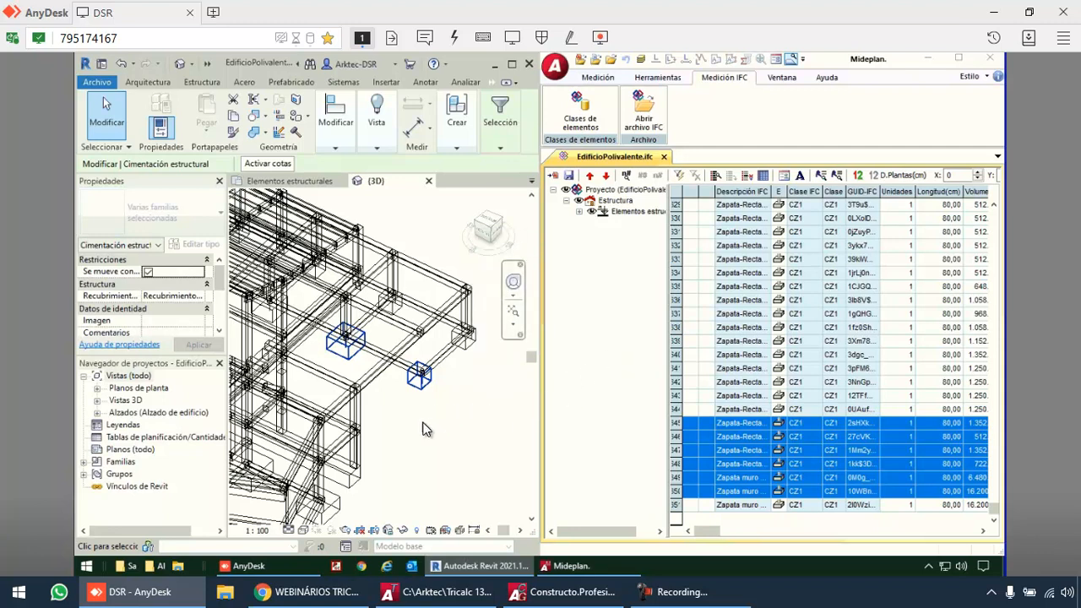
scroll(427, 432, down, 5)
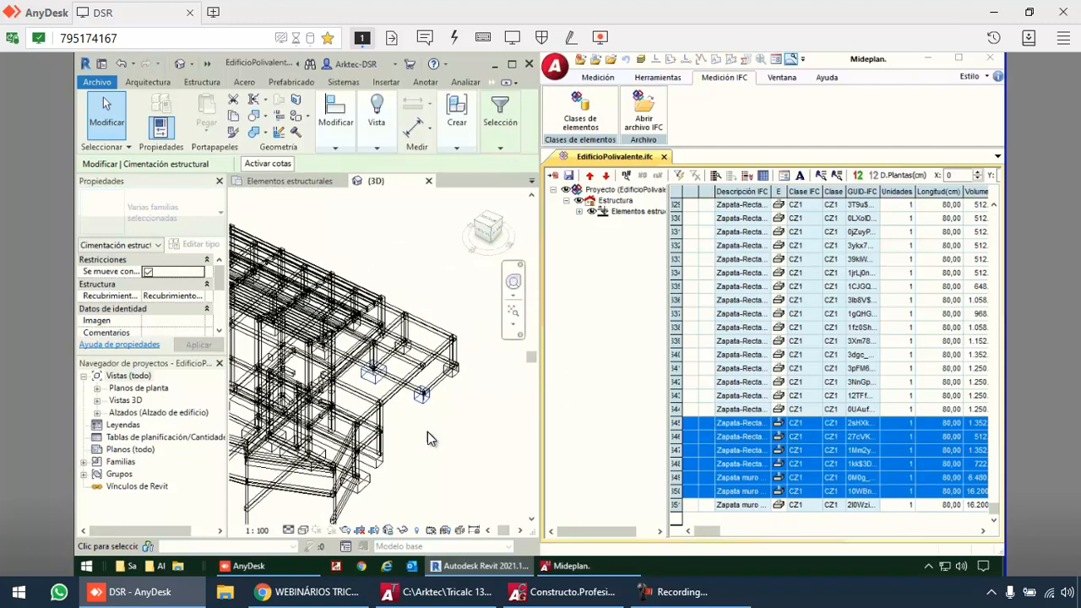
middle_drag(428, 449, 488, 403)
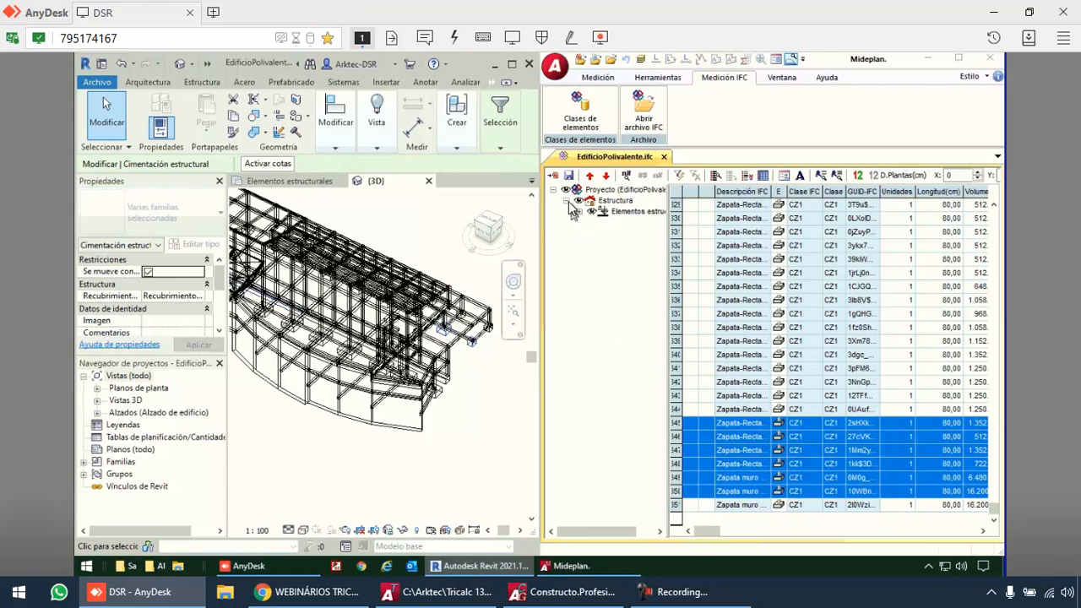
Export the measurements of all elements to EdificioPolivalente.g13 with the Centro price base, continuing despite elements without an assigned class
click(553, 177)
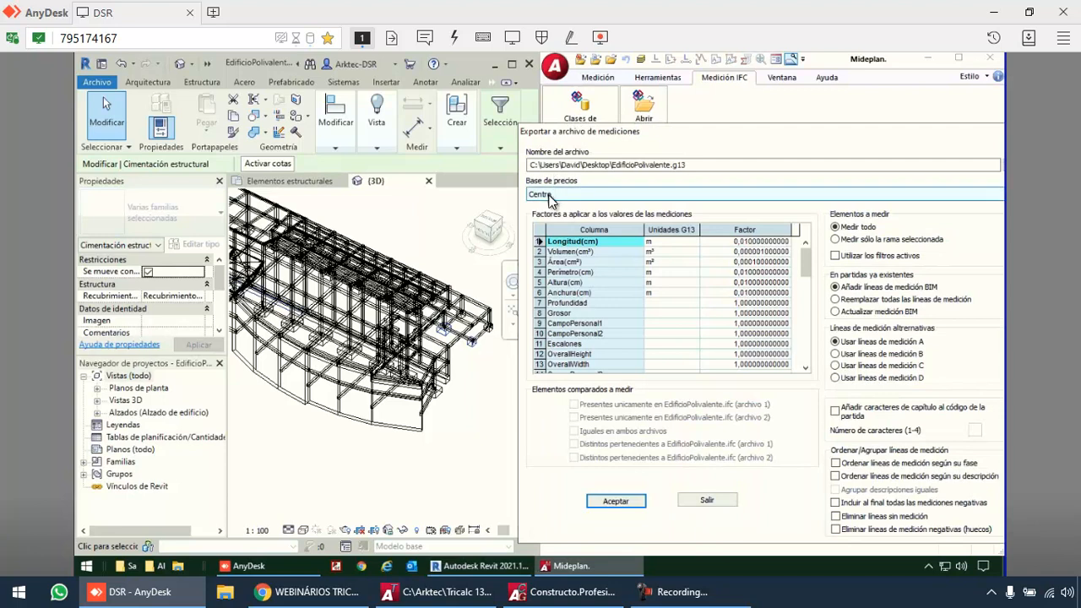
click(558, 195)
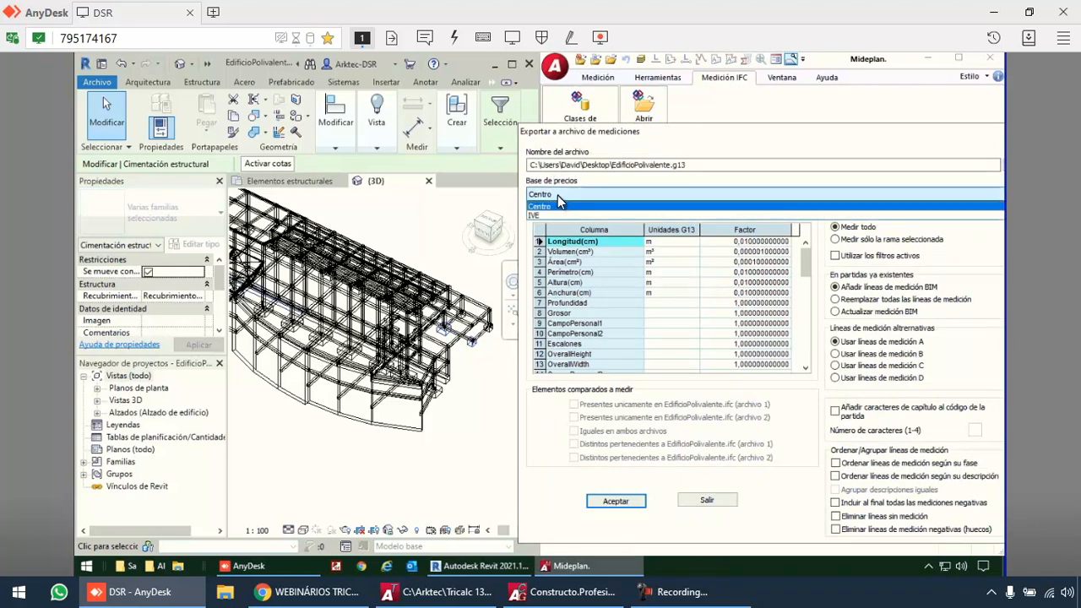
click(557, 195)
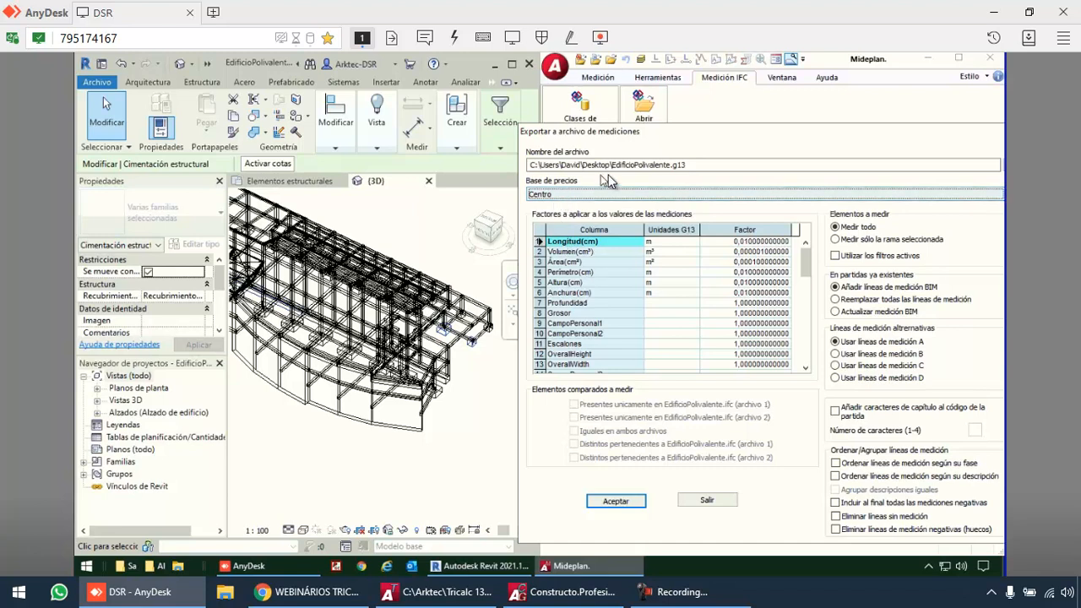
click(616, 500)
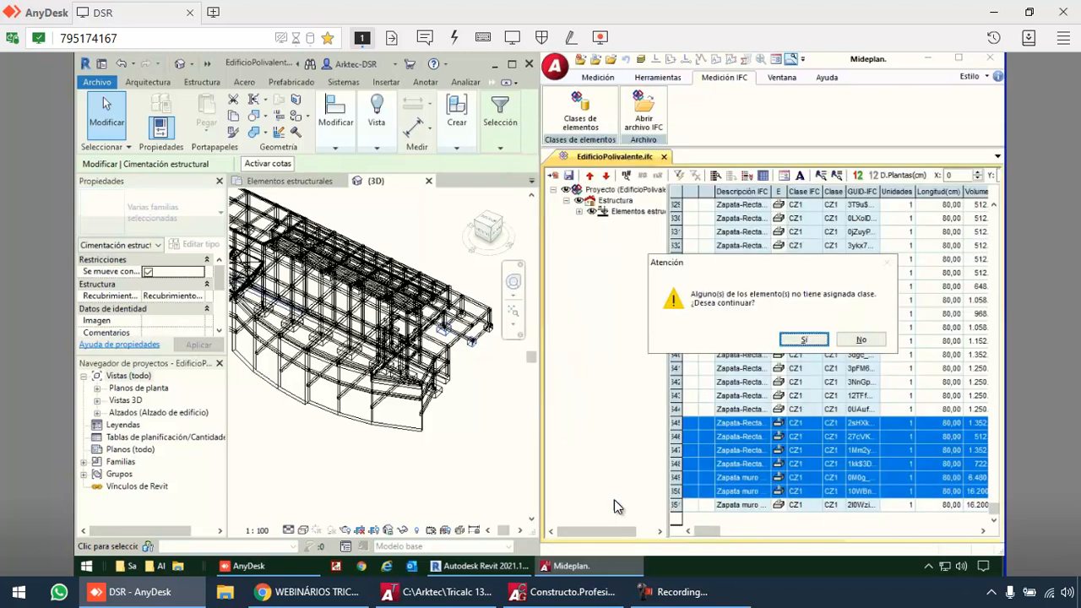
click(794, 345)
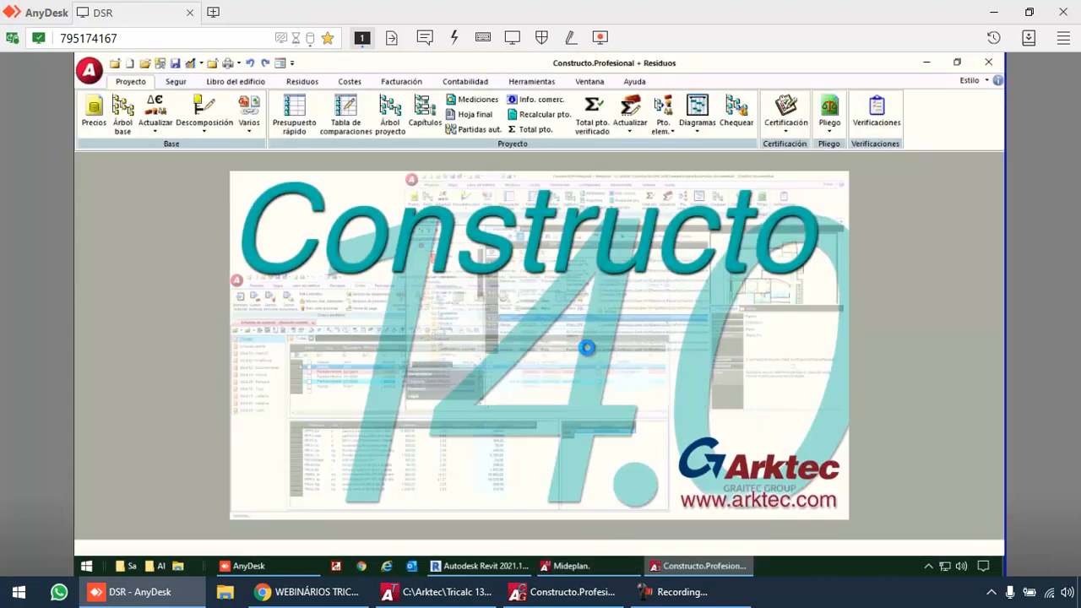
Open the project tree in Constructo, expand CIMENTACIONES and ESTRUCTURA, and show the measurement lines of item 0501
click(388, 114)
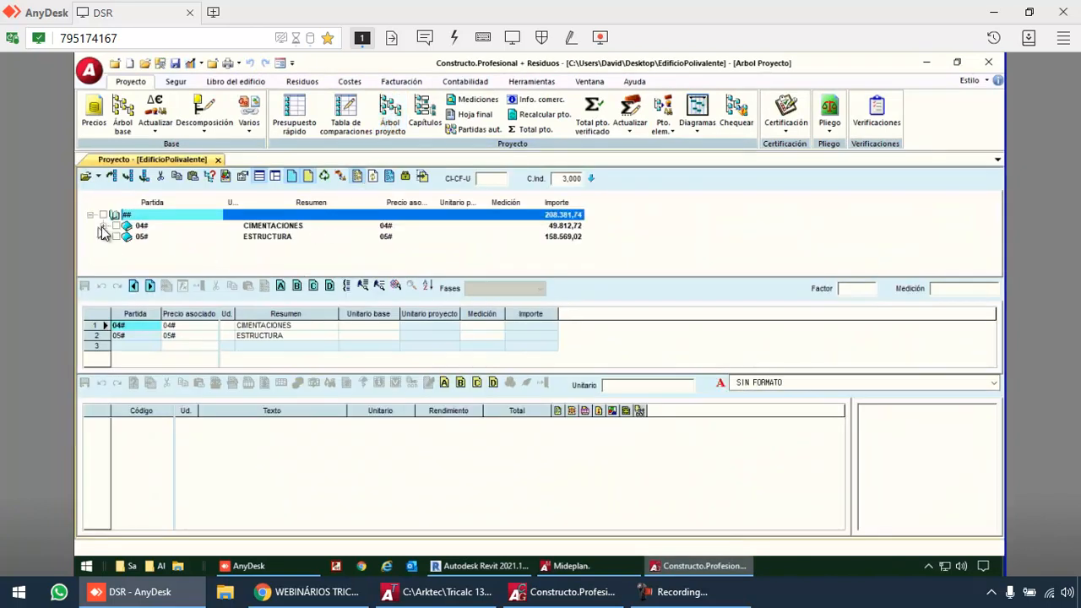
click(103, 225)
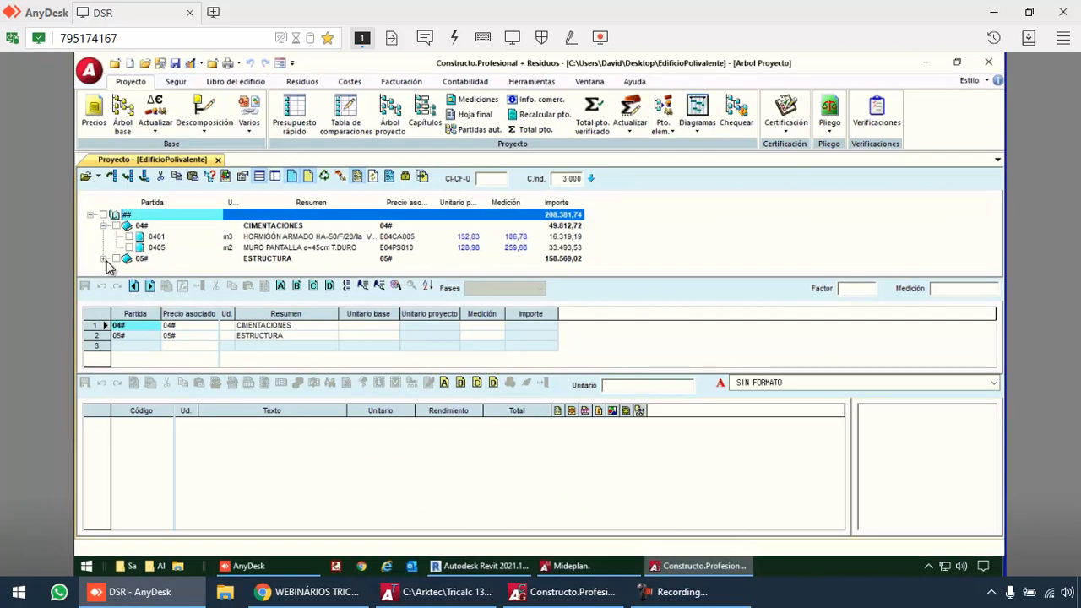
click(103, 259)
click(299, 258)
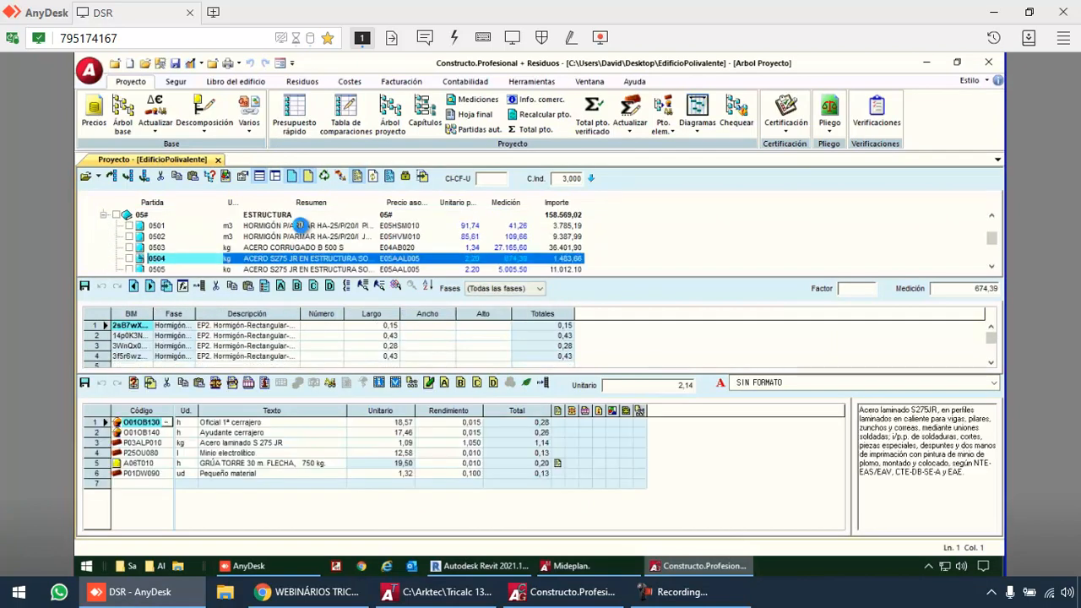
click(300, 226)
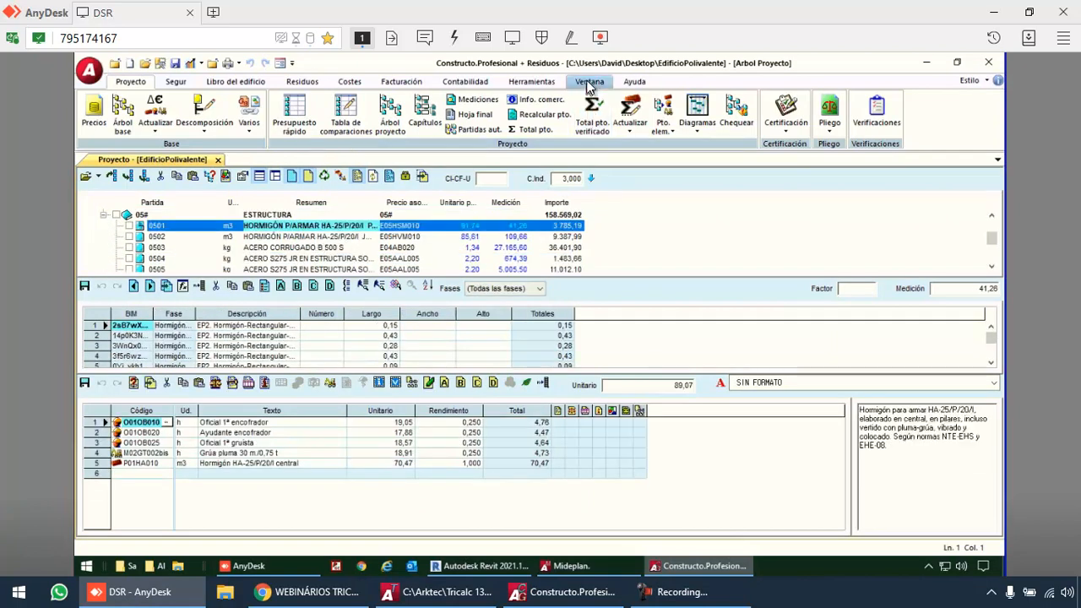
Place Constructo beside Revit and select item 0514, VIGA DE MADERA 16x20, in the project tree
drag(589, 67, 1010, 213)
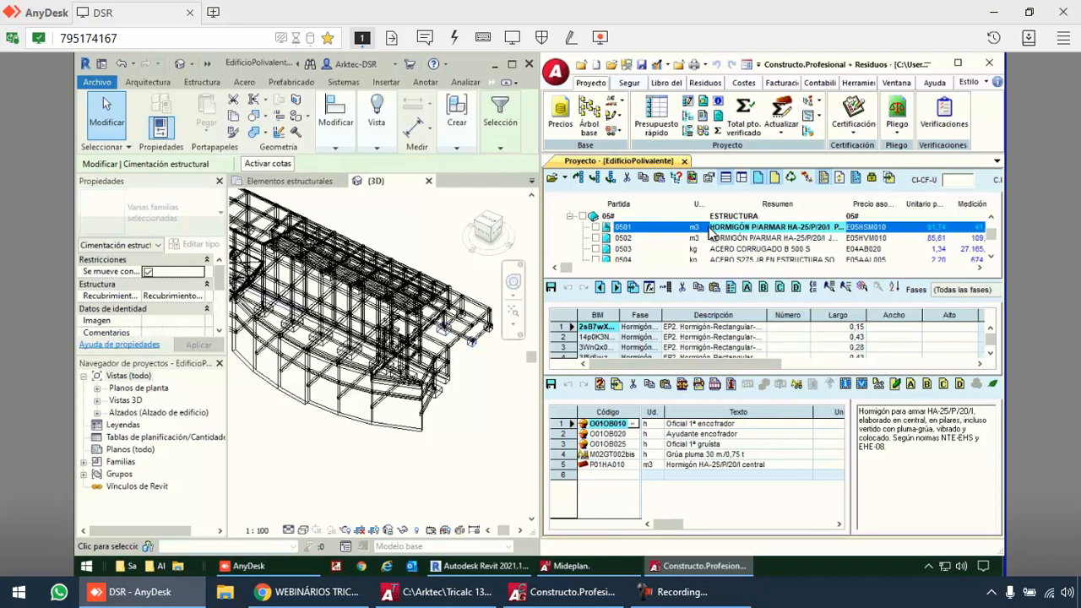
scroll(713, 255, down, 1)
scroll(714, 255, down, 1)
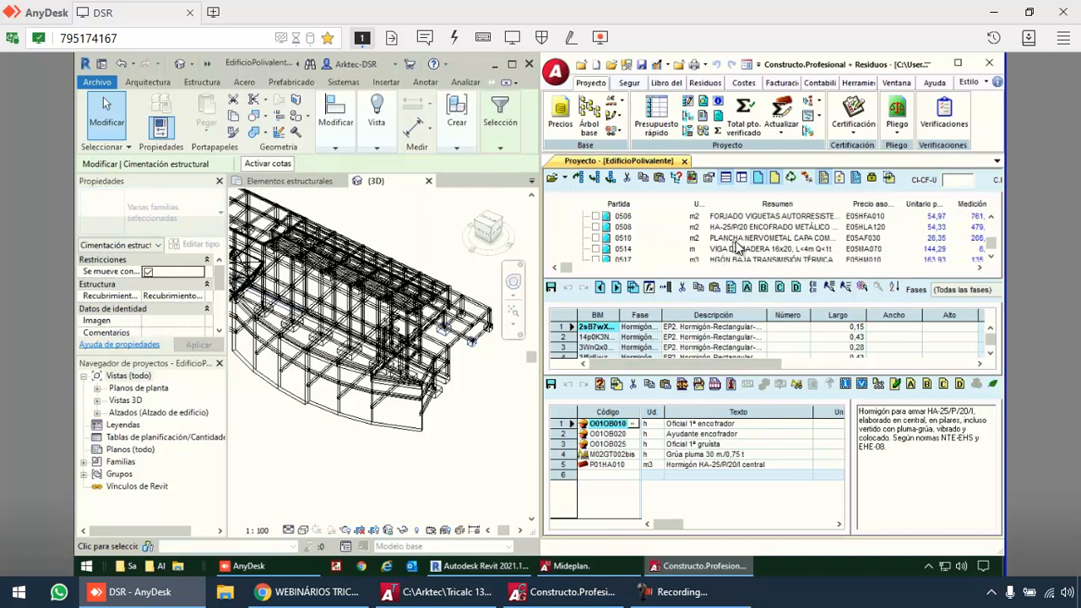
scroll(747, 242, down, 1)
click(745, 239)
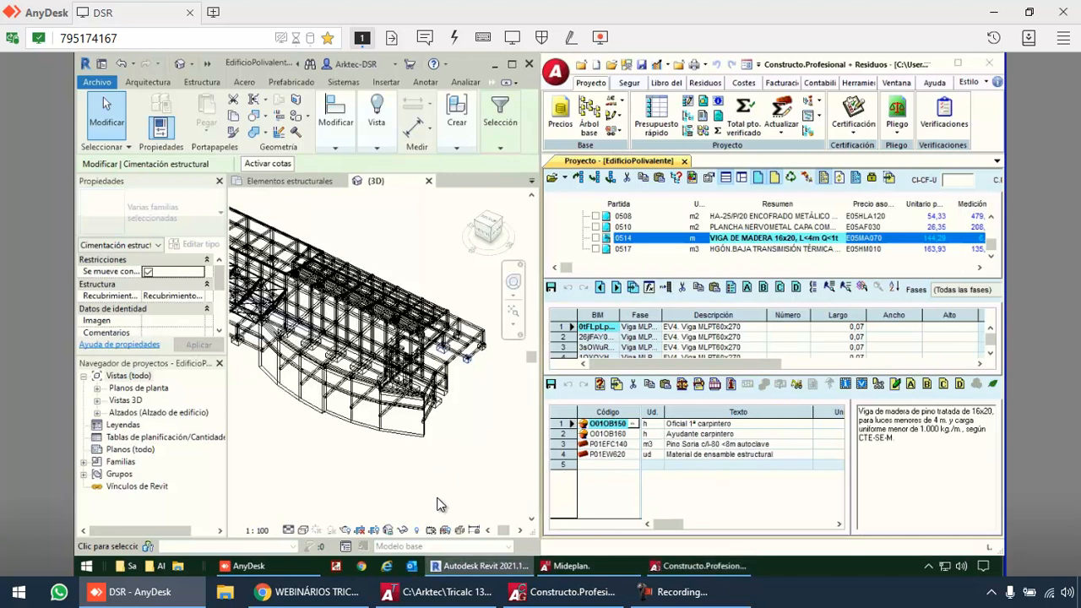
Bring up the Arktec add-in commands in Revit with the building structure framed in the 3D view
middle_drag(347, 444, 390, 480)
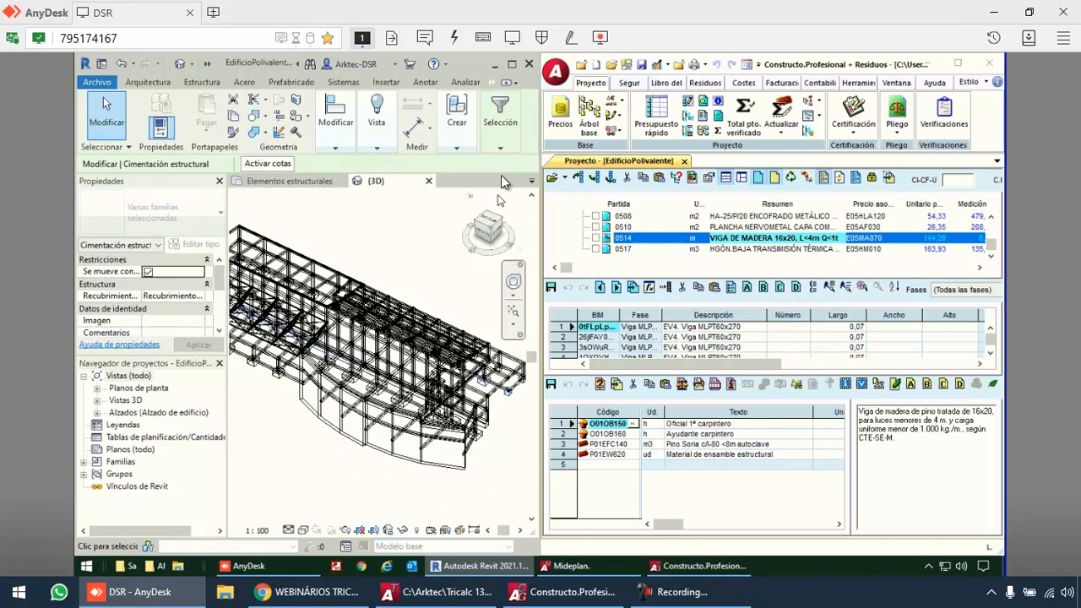
click(491, 81)
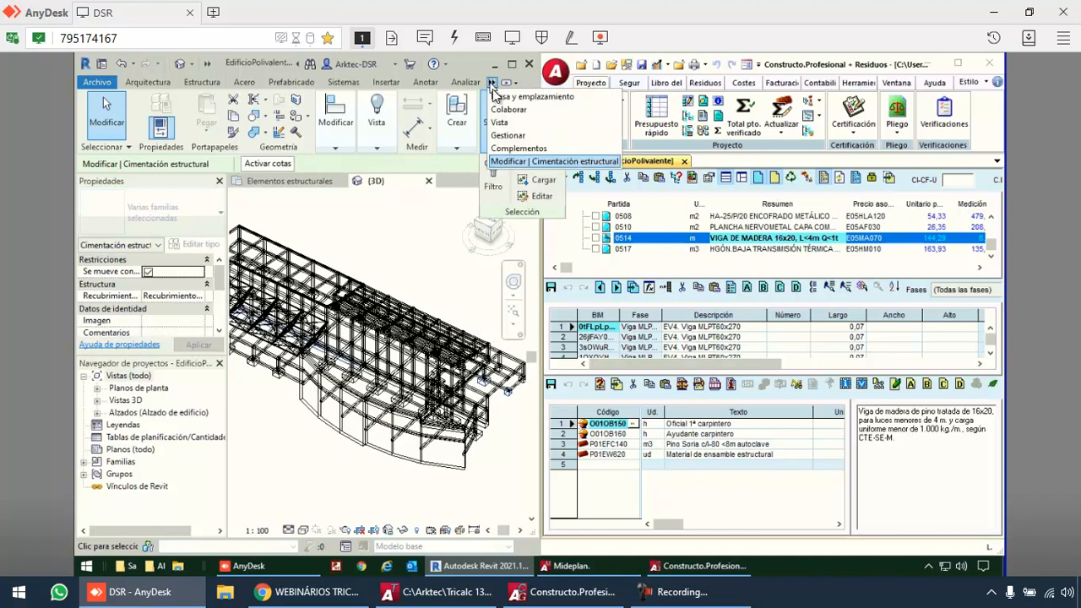
click(519, 147)
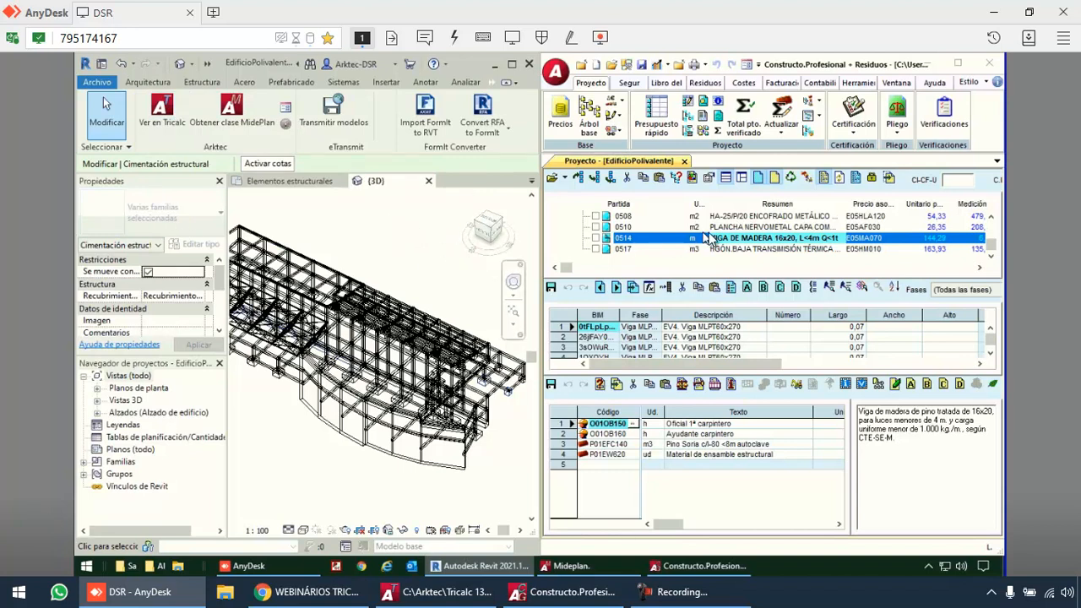
Reselect item 0514, VIGA DE MADERA 16x20, and widen the BIM column to fit its full identifiers
click(737, 228)
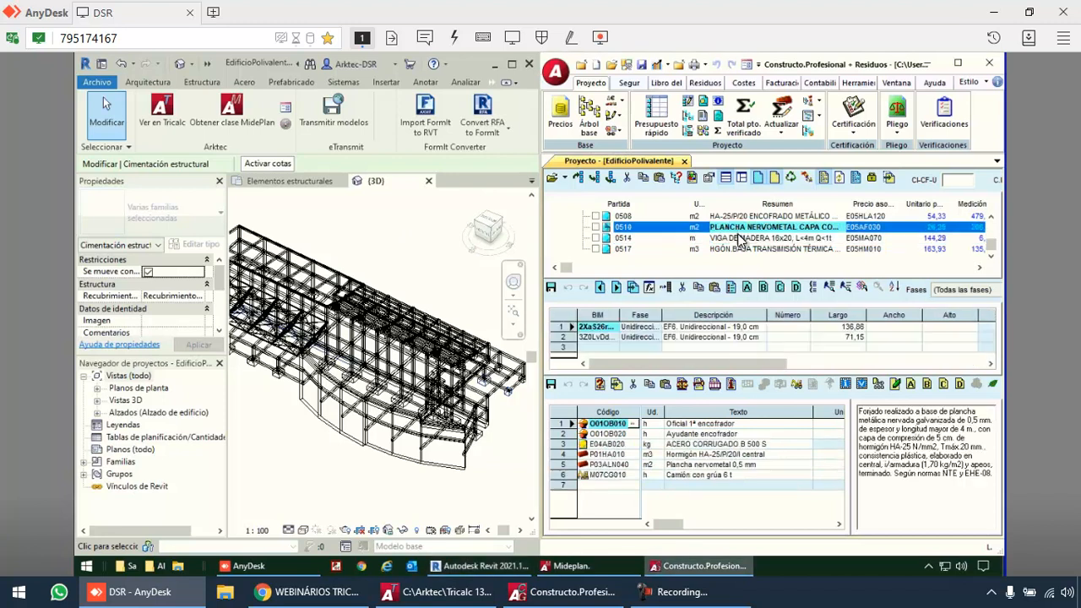
click(737, 238)
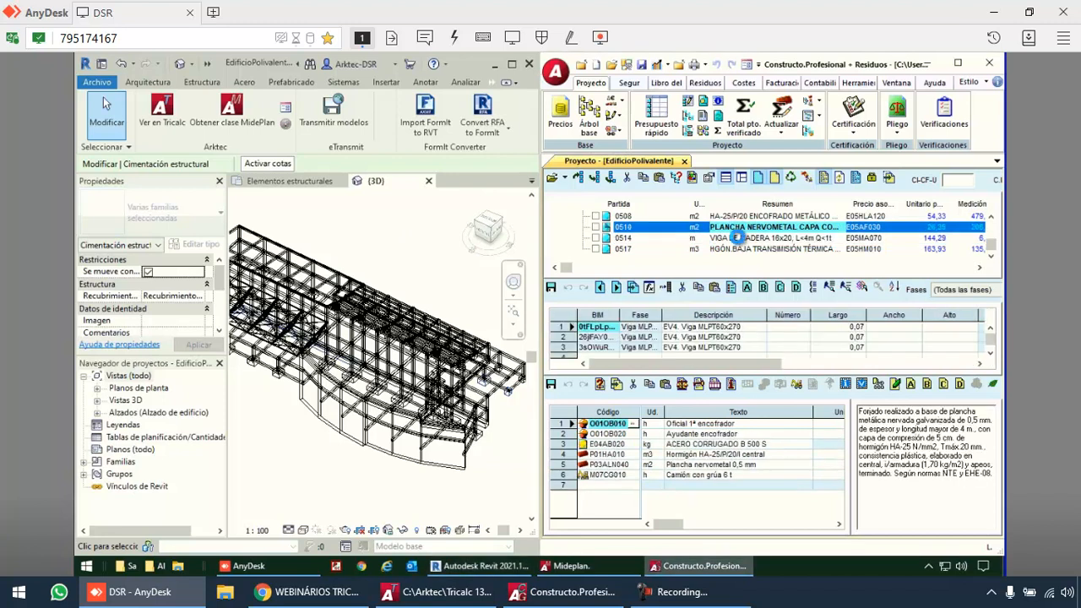
double_click(620, 315)
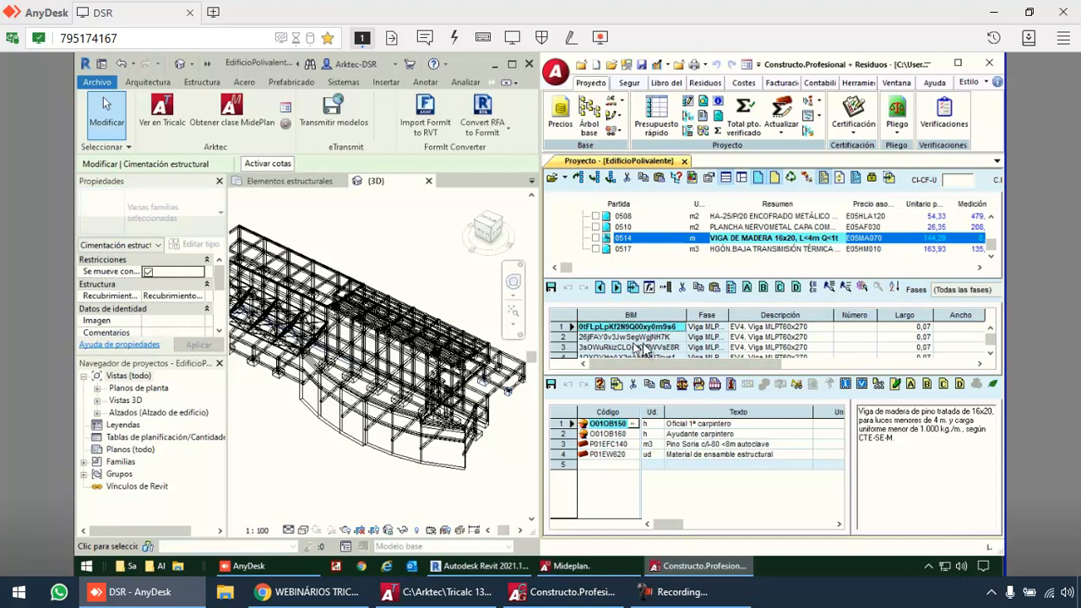
Highlight the elements measured in item 0514 in the Revit model and enlarge Revit to view the selected beams
click(830, 288)
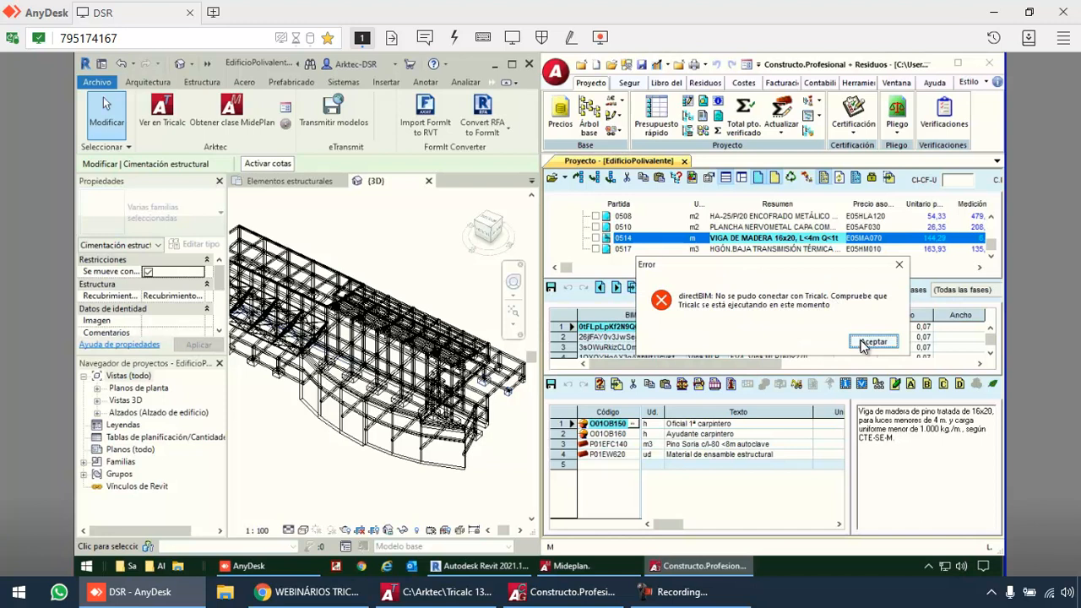
click(872, 342)
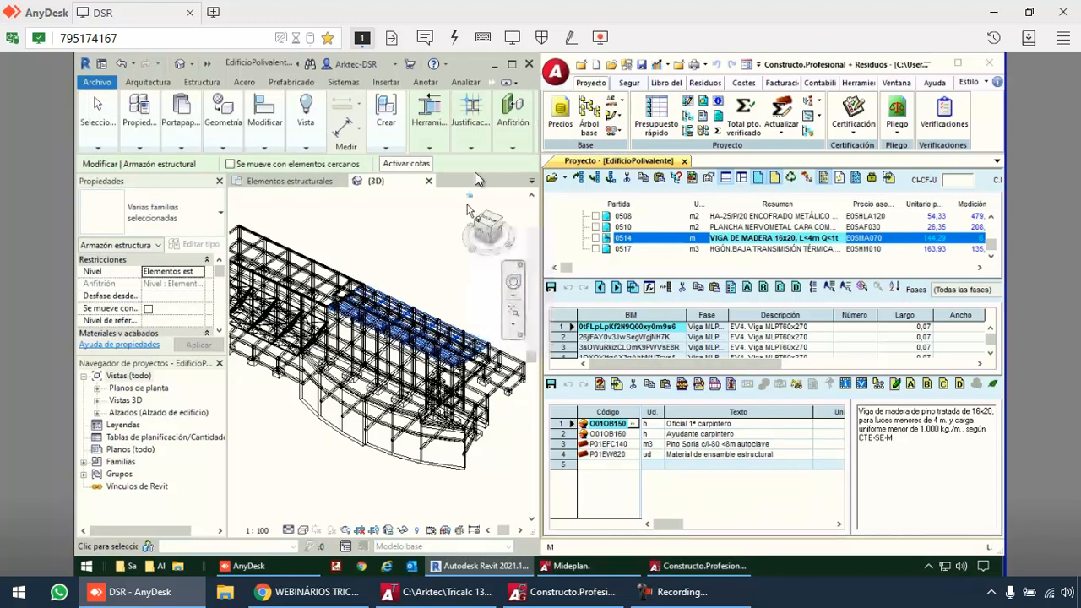
click(510, 64)
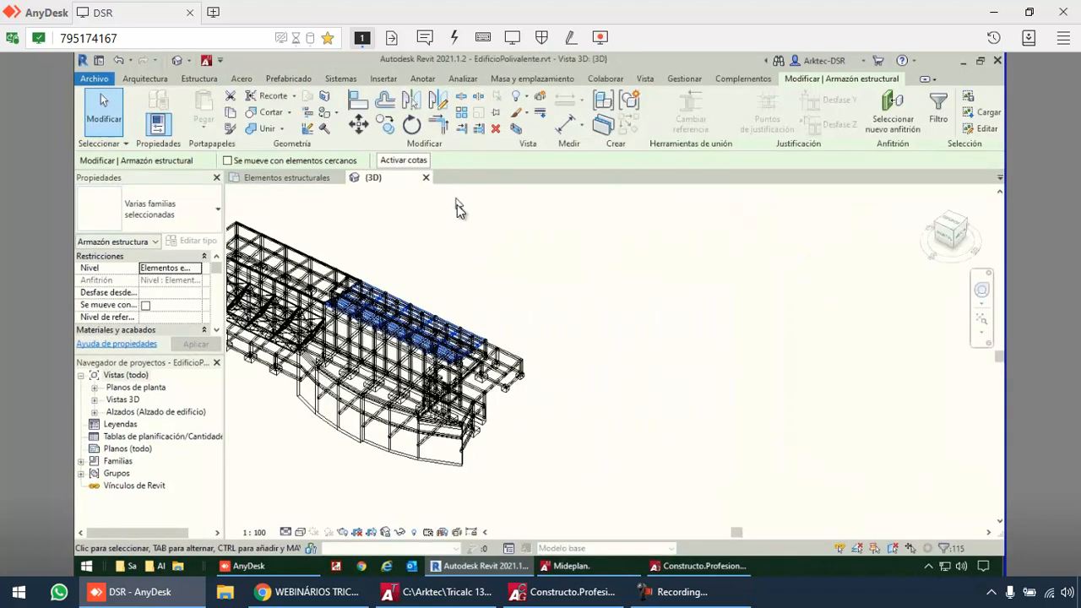
middle_drag(479, 247, 591, 241)
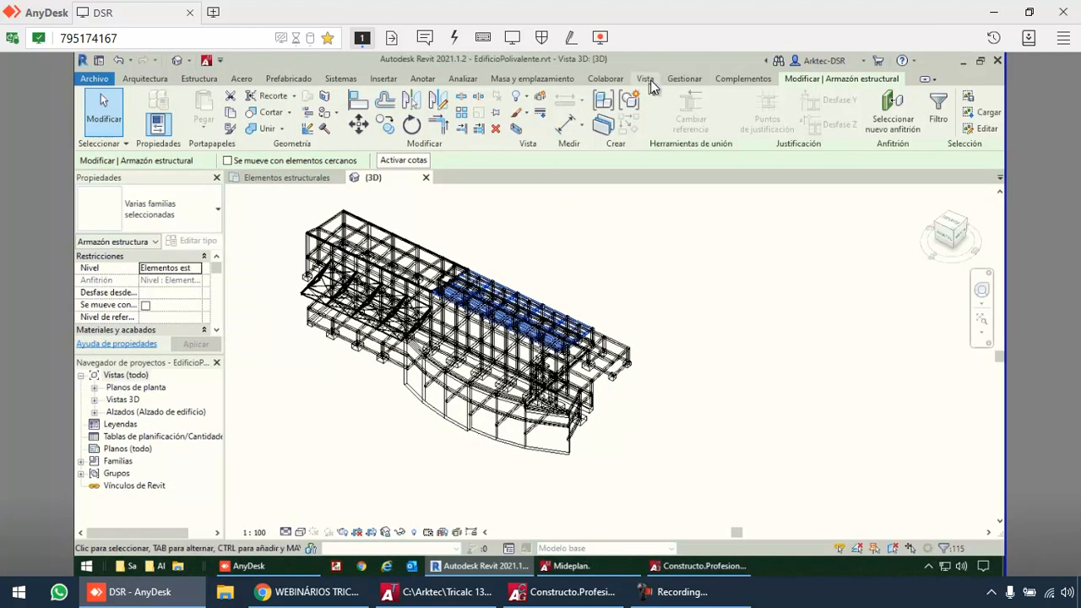
Inspect the "Elementos de Arktec" selection filter in Revit's view filters and leave the filters unchanged
click(646, 79)
click(213, 112)
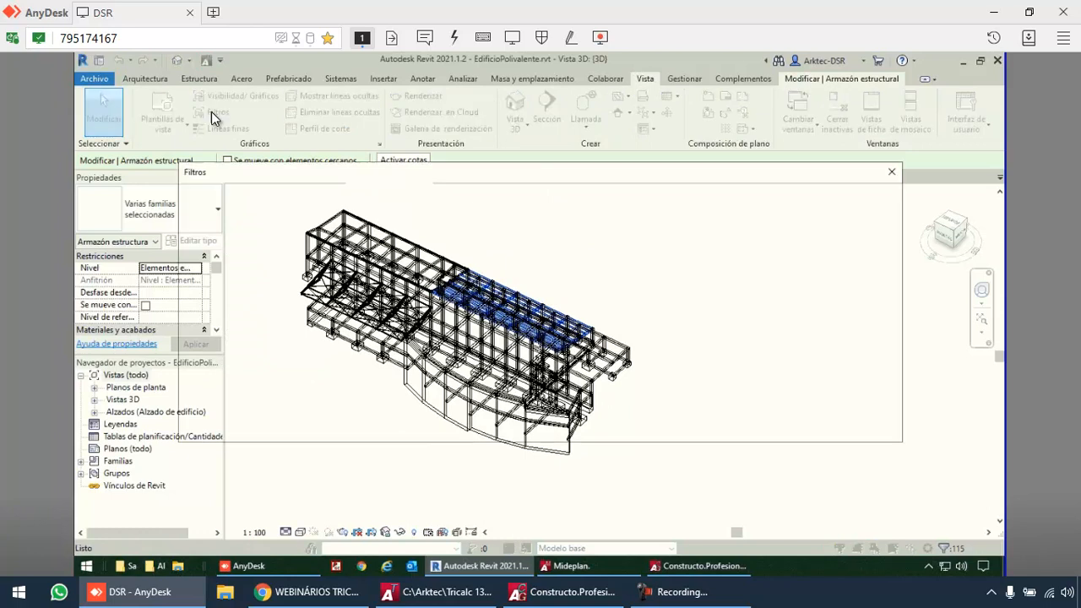
click(200, 267)
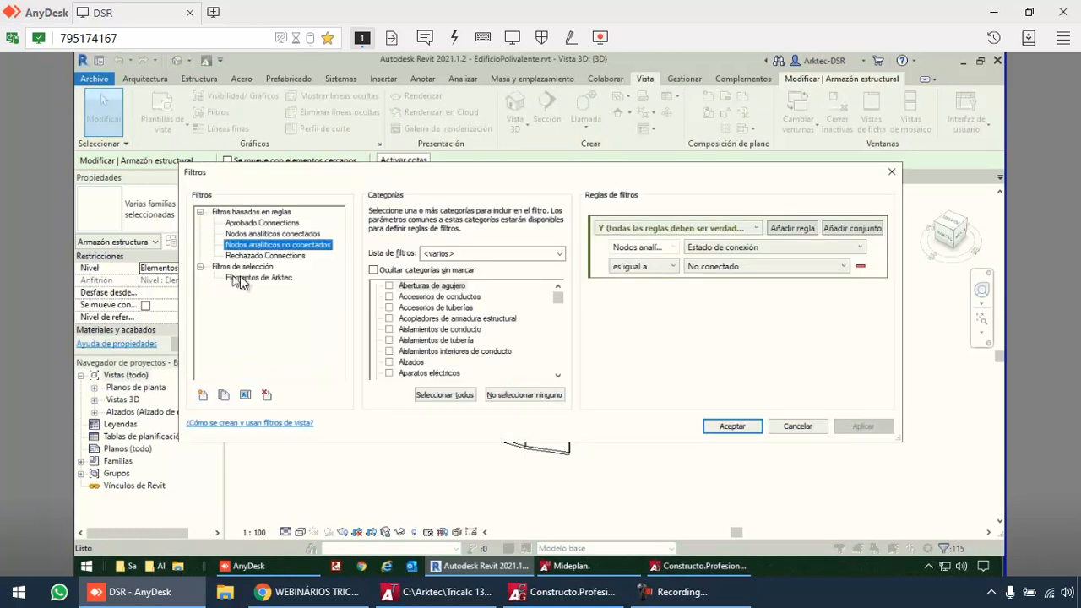
click(249, 277)
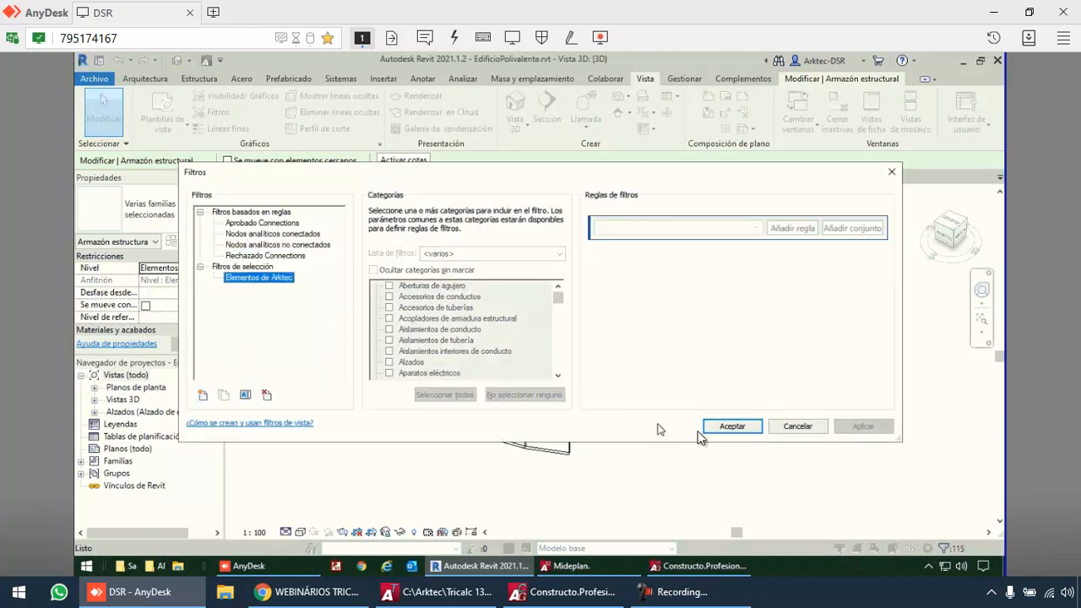
click(795, 426)
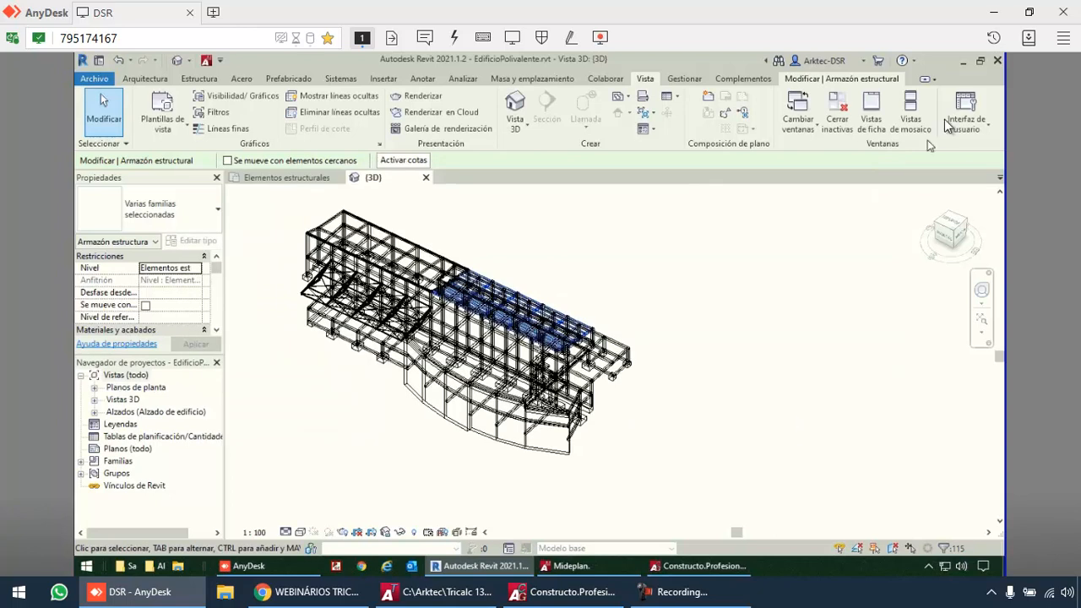
Place the Revit window back beside Constructo and frame the building structure in the 3D view
click(982, 65)
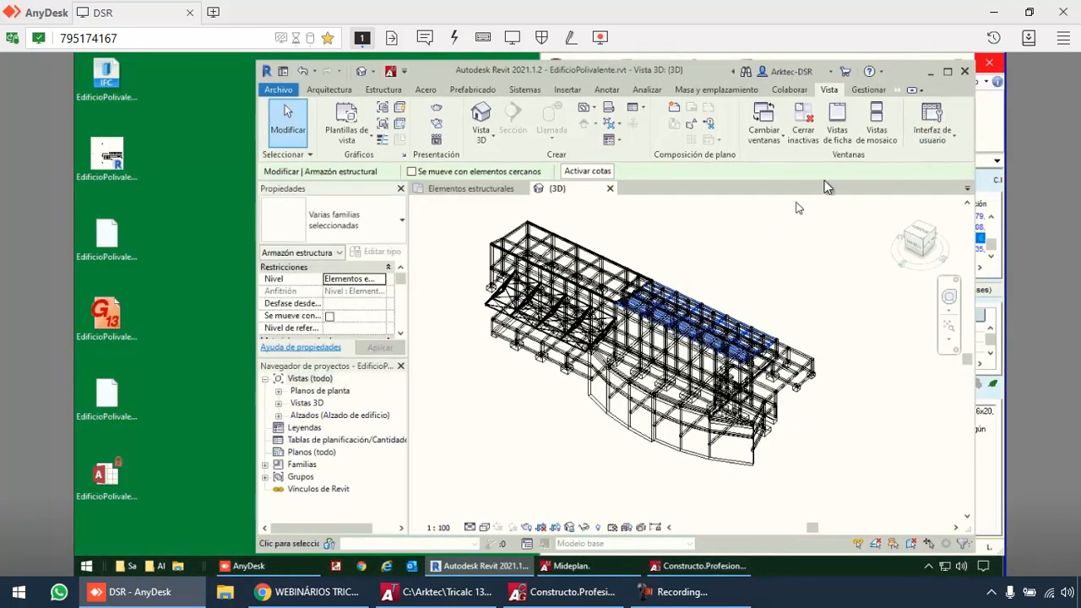
drag(665, 71, 55, 150)
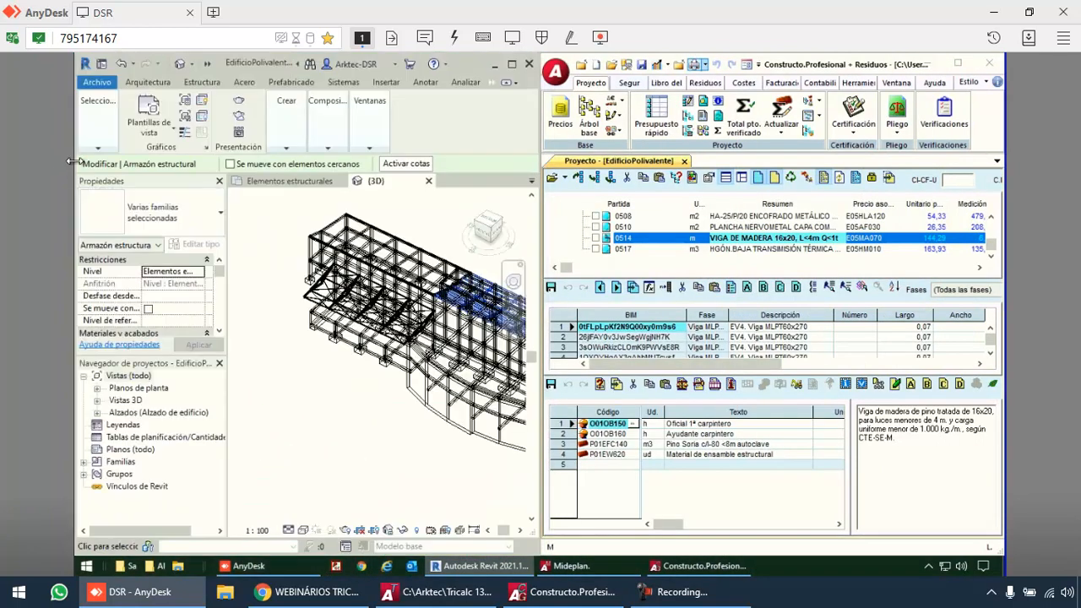
middle_drag(402, 431, 358, 448)
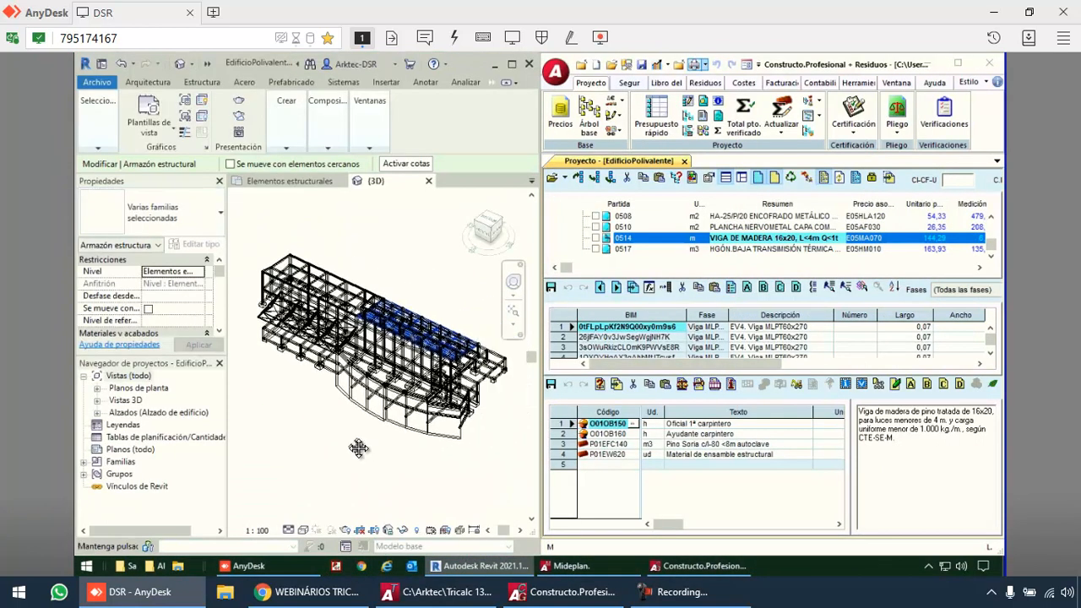
Maximize Constructo and close the EdificioPolivalente project tree
click(958, 65)
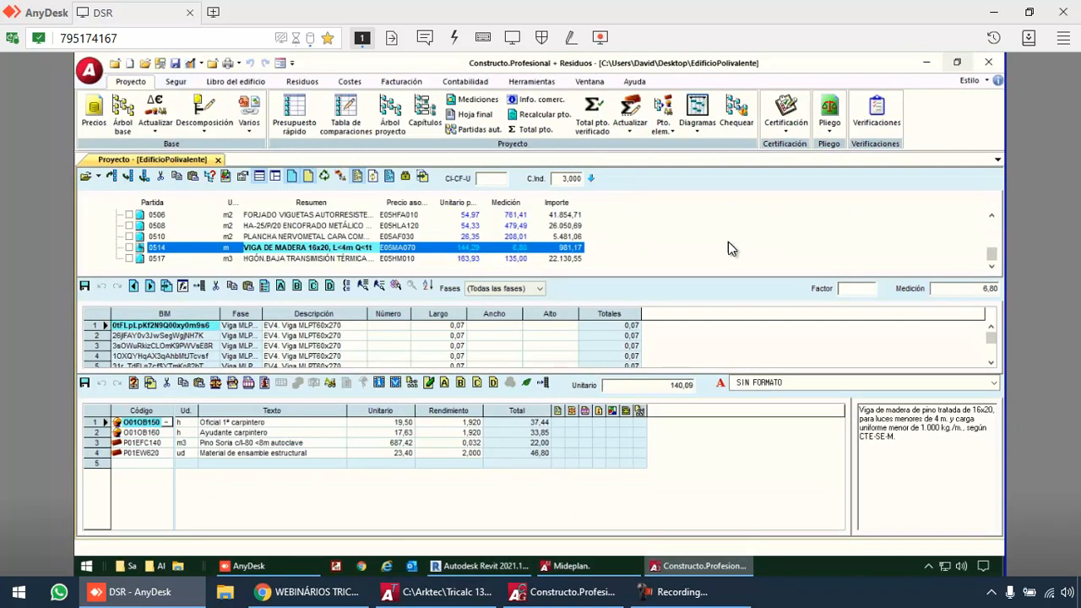
scroll(321, 234, up, 5)
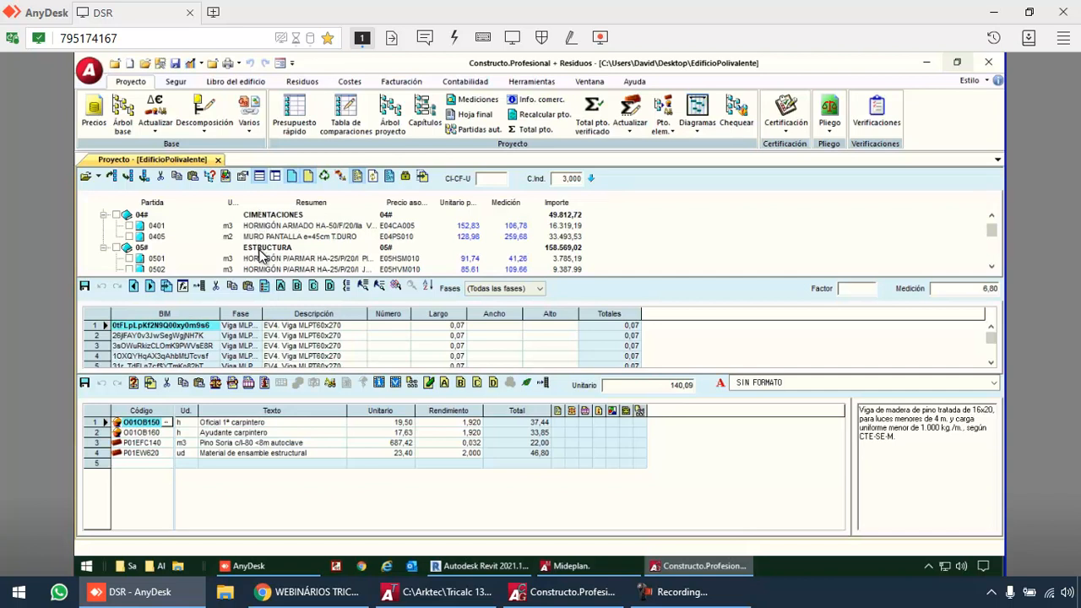
click(217, 160)
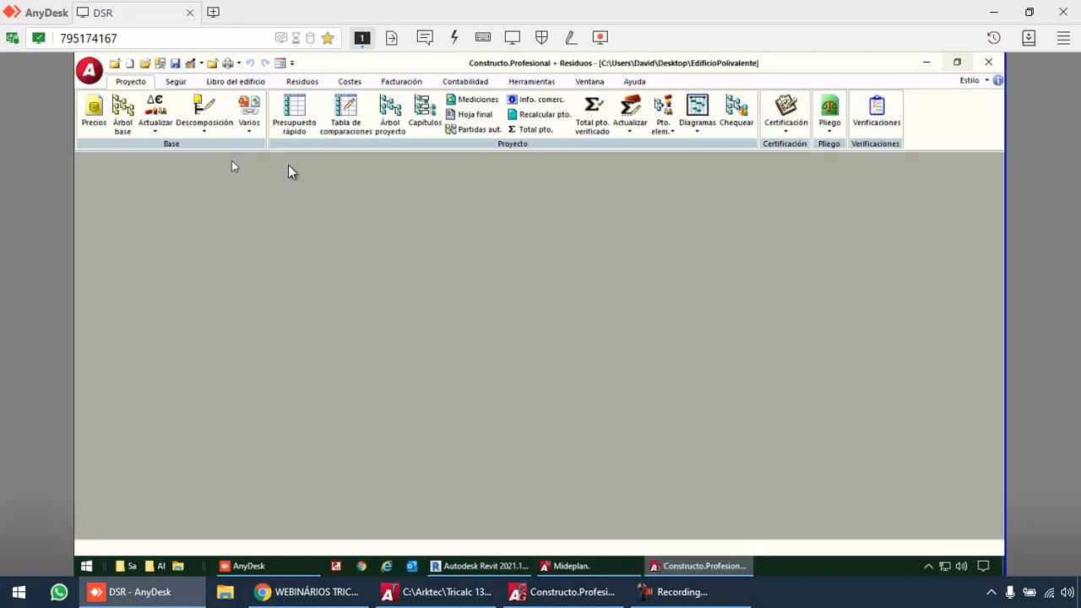
Add chapter 06, ELECTRICIDAD, to the project's chapter list, save the modifications and reopen the project tree
click(431, 121)
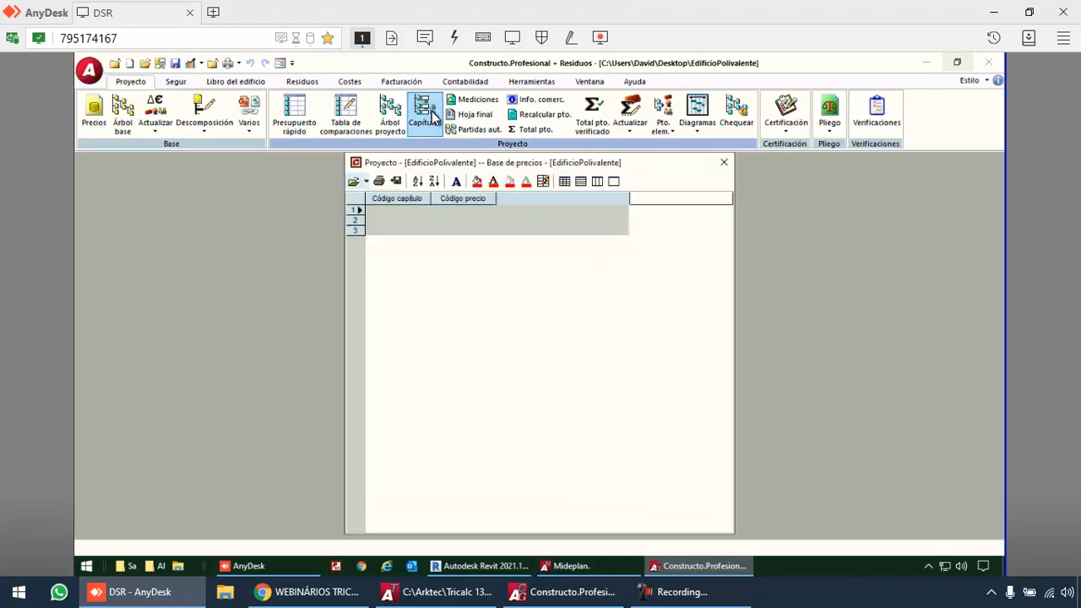
click(388, 230)
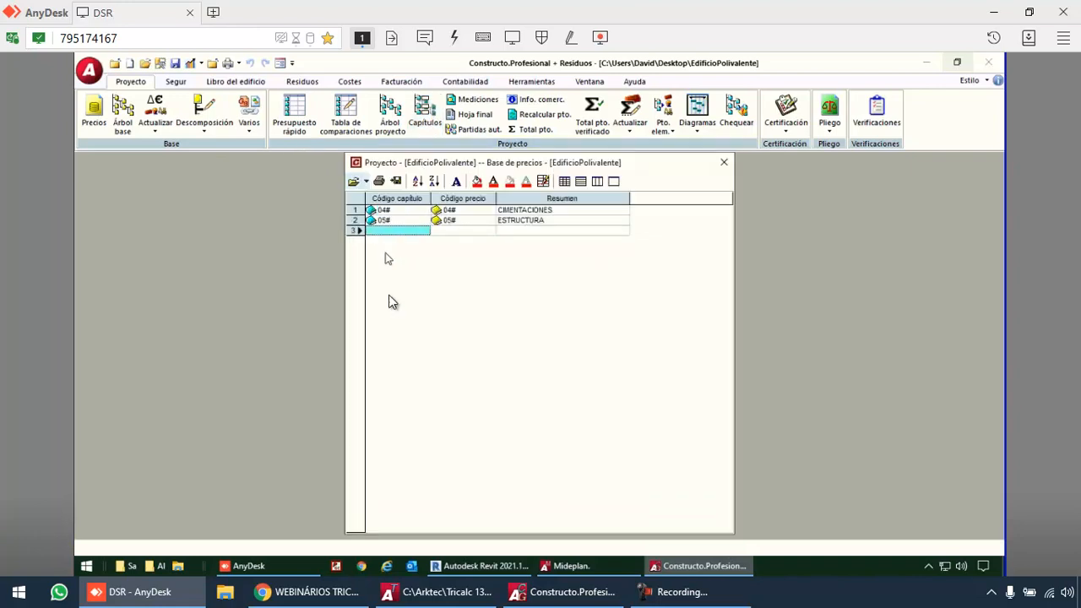
text(06)
key(Return)
key(Return)
text(ELECTRICID)
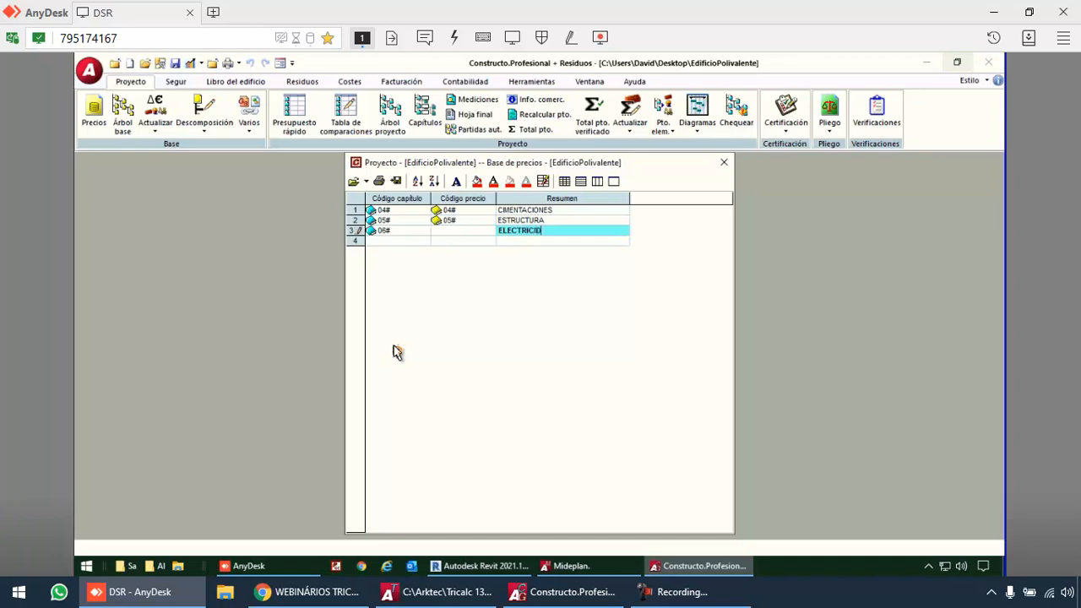
text(AD)
key(Return)
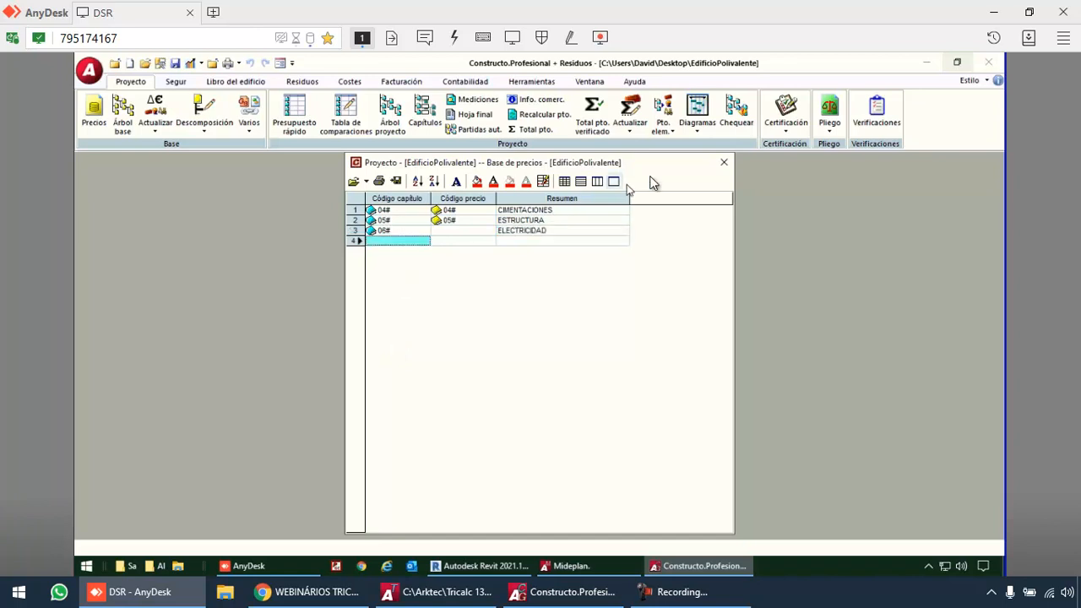
click(724, 162)
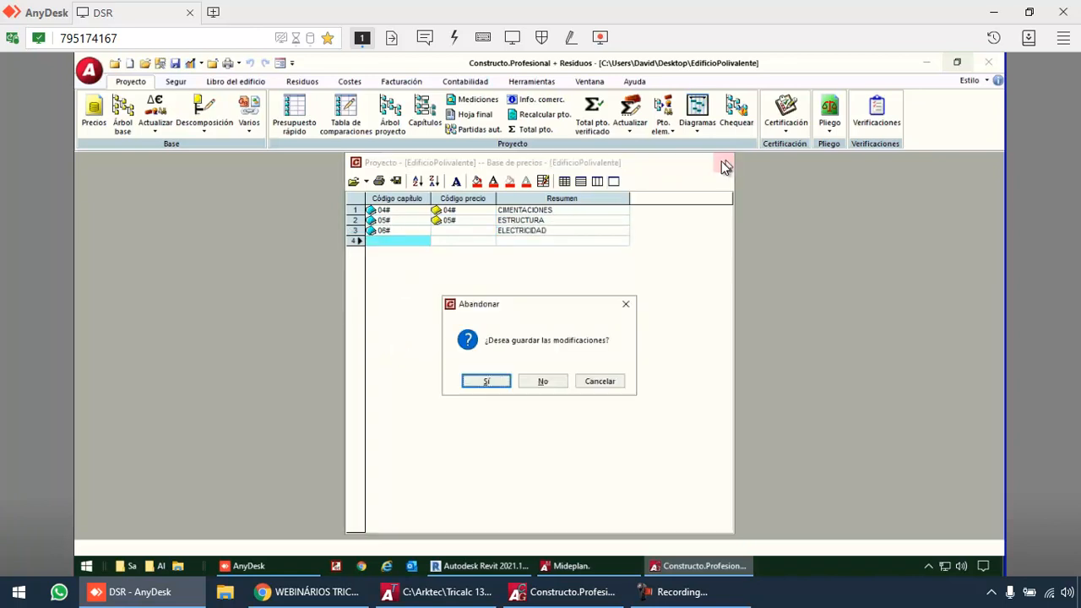
click(505, 382)
click(389, 121)
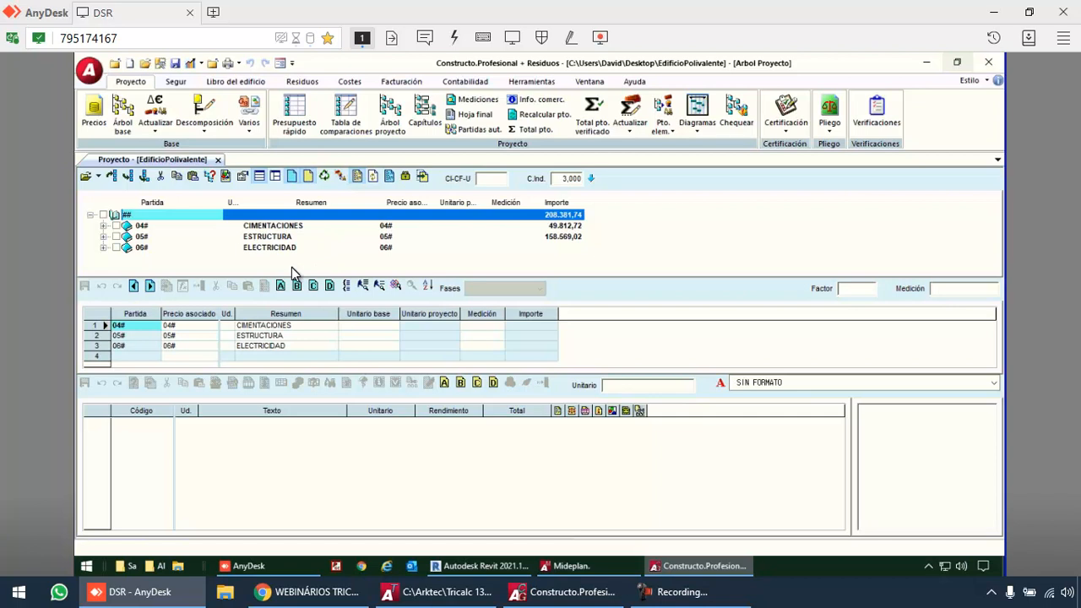
Open the price database Centro.g13 from the Arktec folder and show its base tree
click(88, 70)
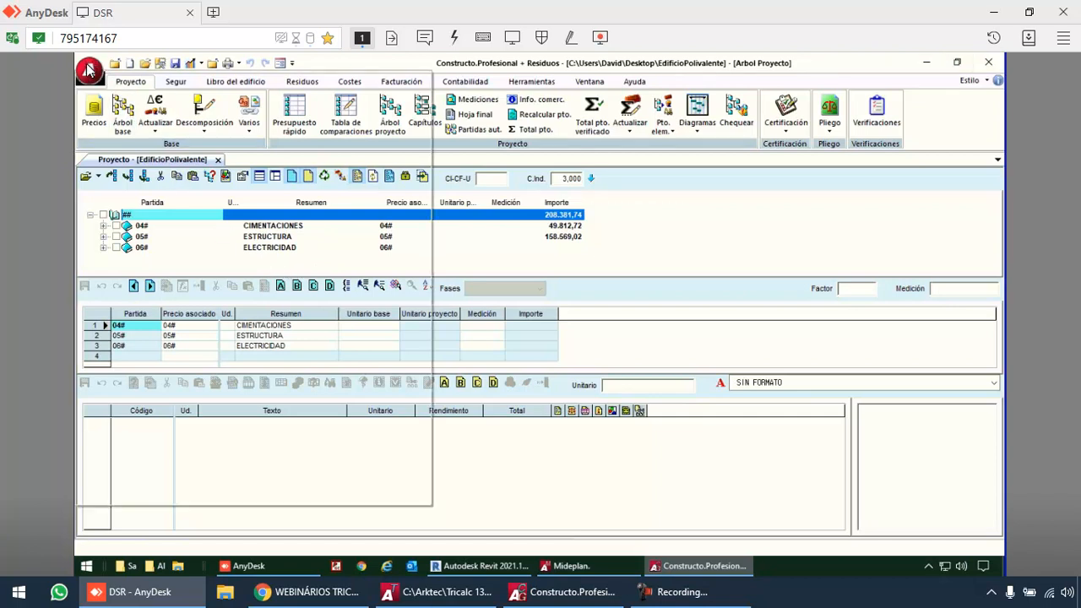
click(132, 133)
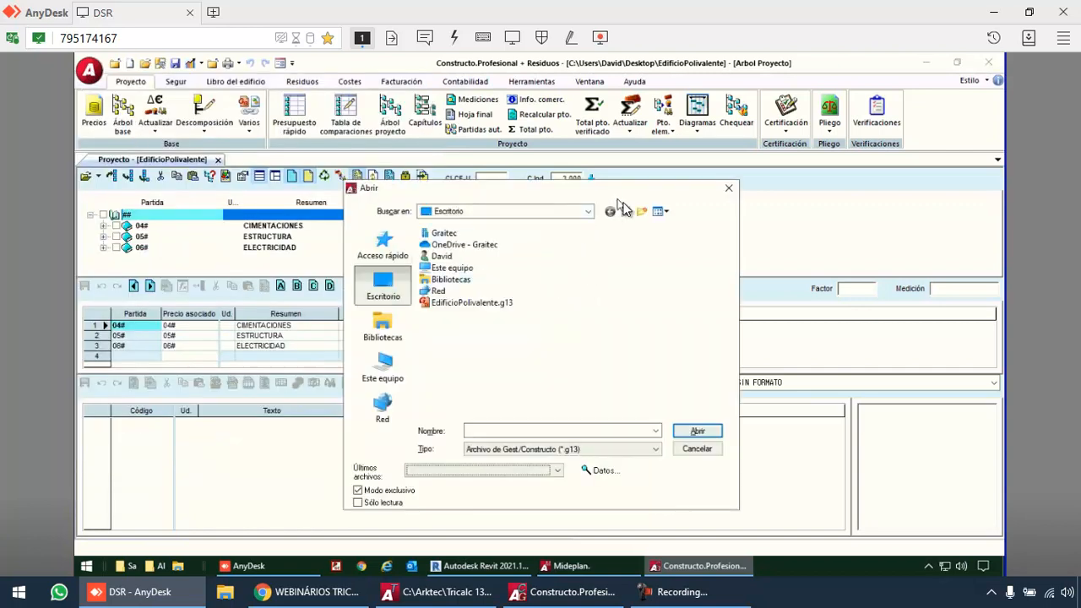
double_click(441, 256)
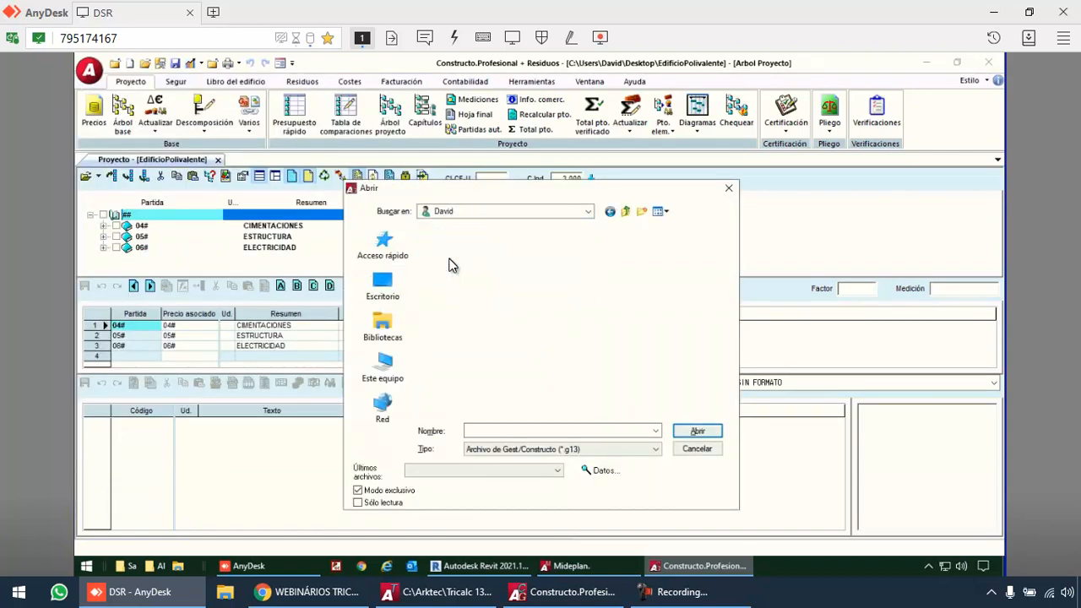
click(386, 372)
scroll(485, 326, down, 3)
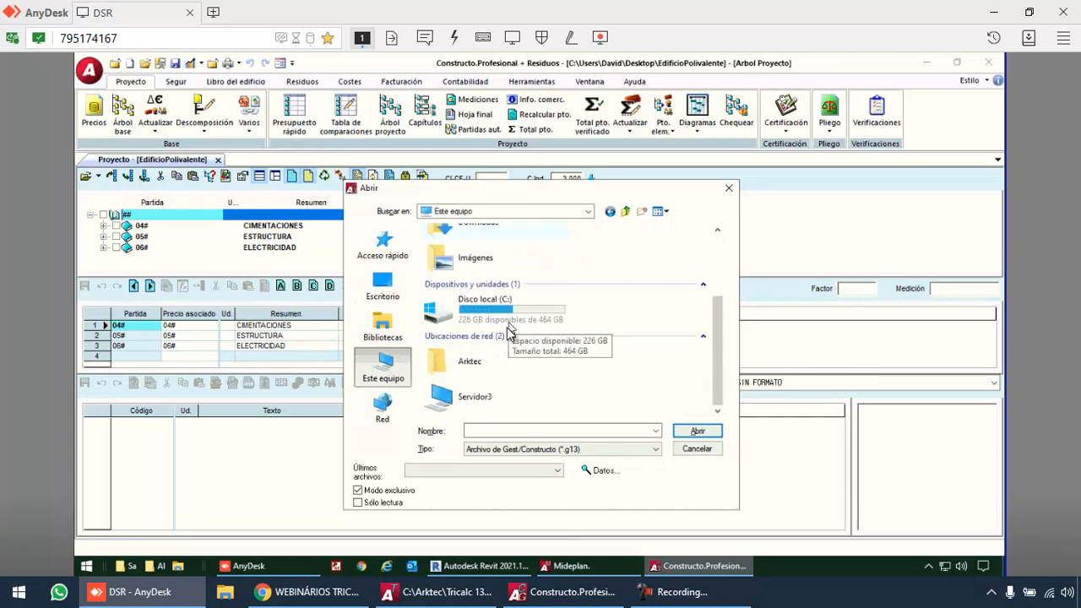
double_click(481, 363)
double_click(456, 312)
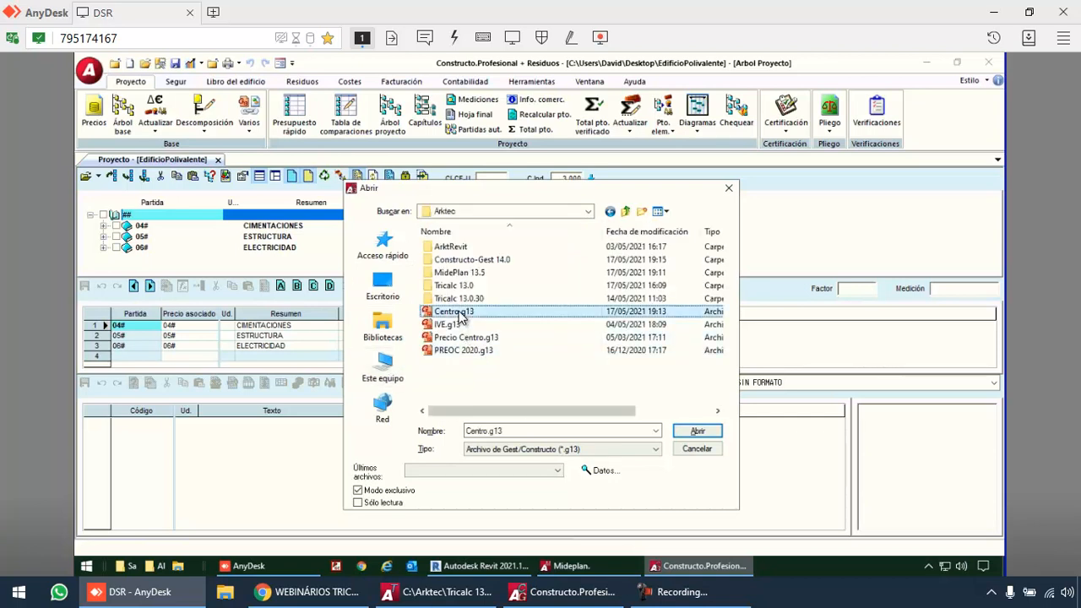
click(127, 119)
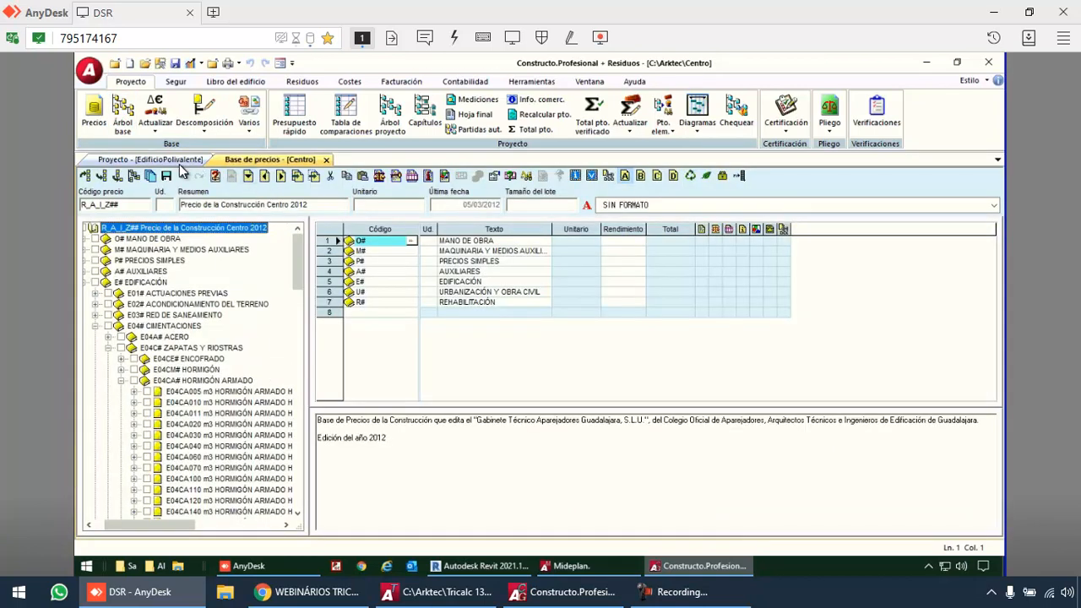
Close the project tree, make EdificioPolivalente.g13 the active file again and reopen its project tree
click(155, 159)
click(217, 160)
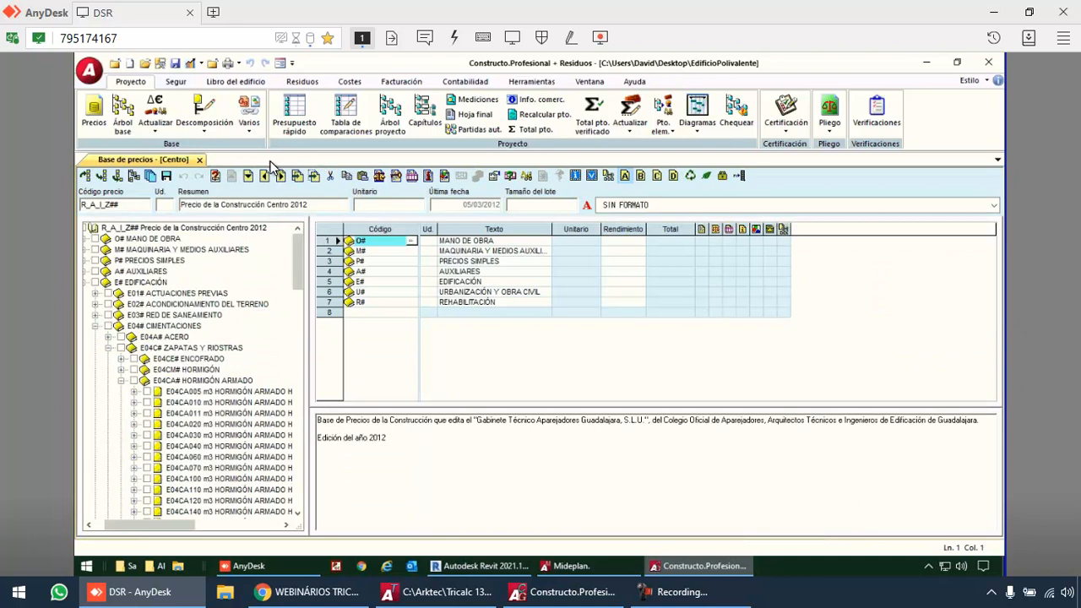
click(91, 72)
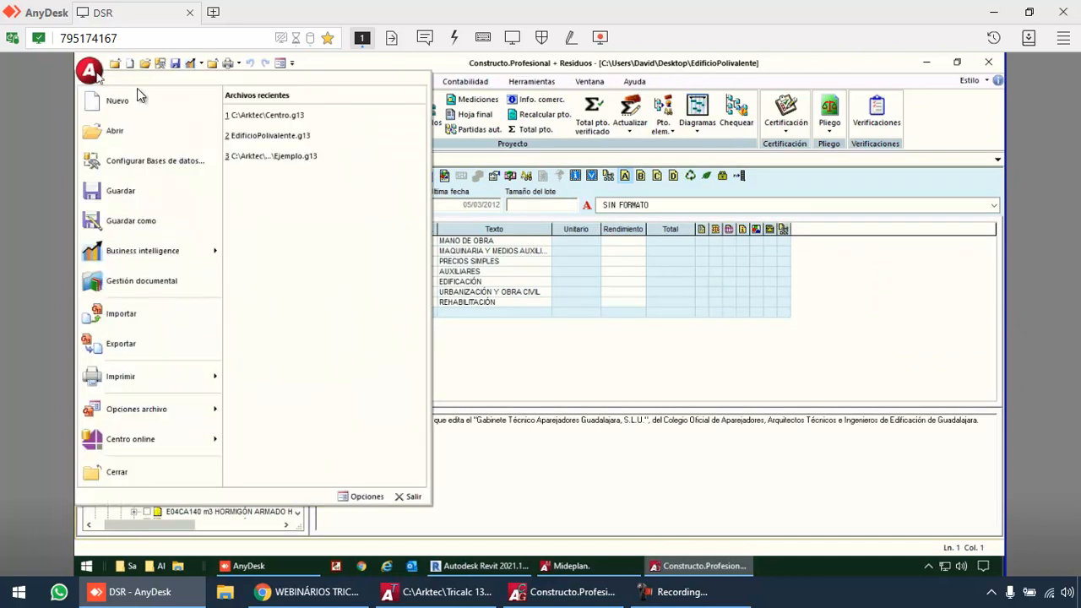
click(305, 134)
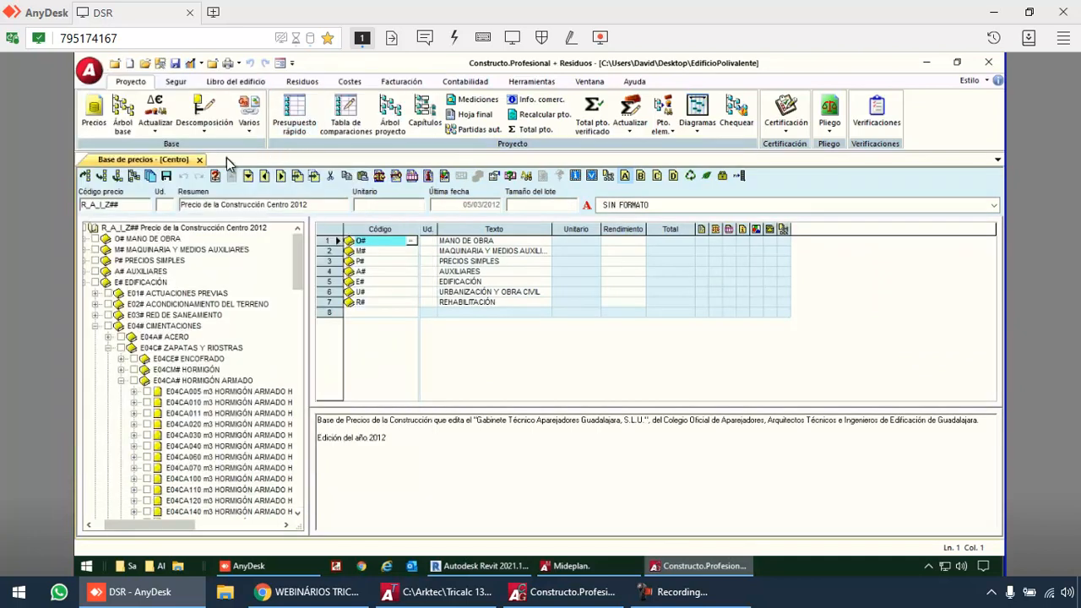
click(390, 111)
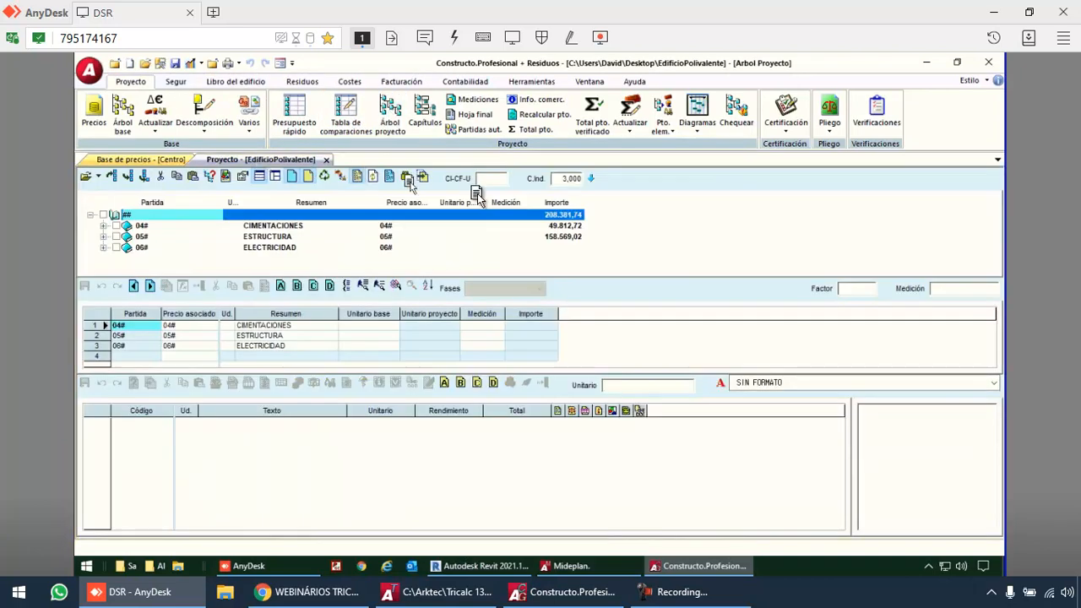
Dock the EdificioPolivalente project tree beside the Centro price database and enlarge its chapter tree area
drag(997, 254, 996, 252)
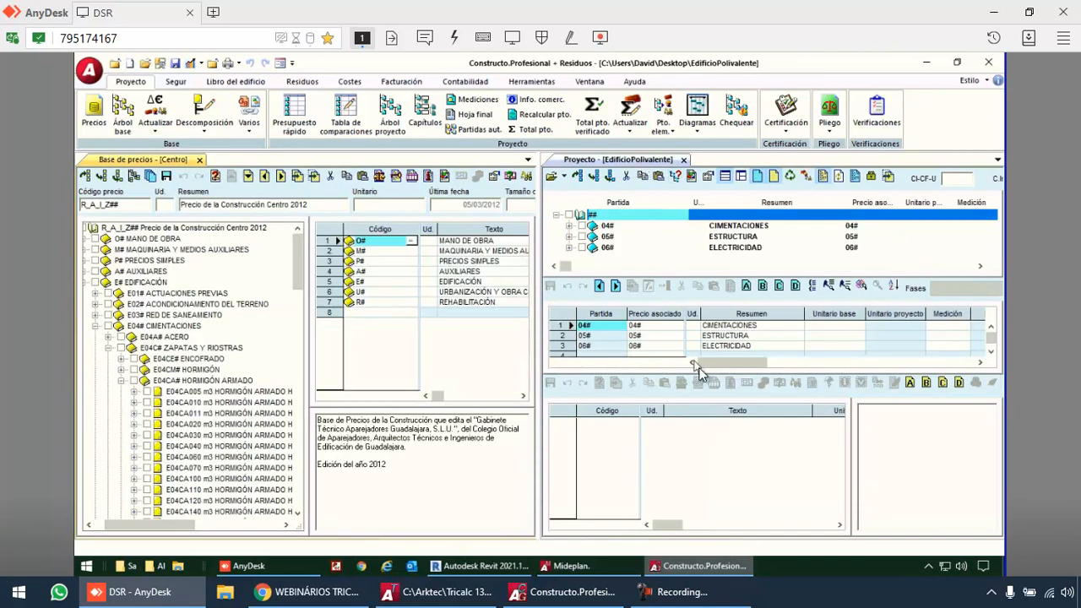
drag(712, 374, 724, 429)
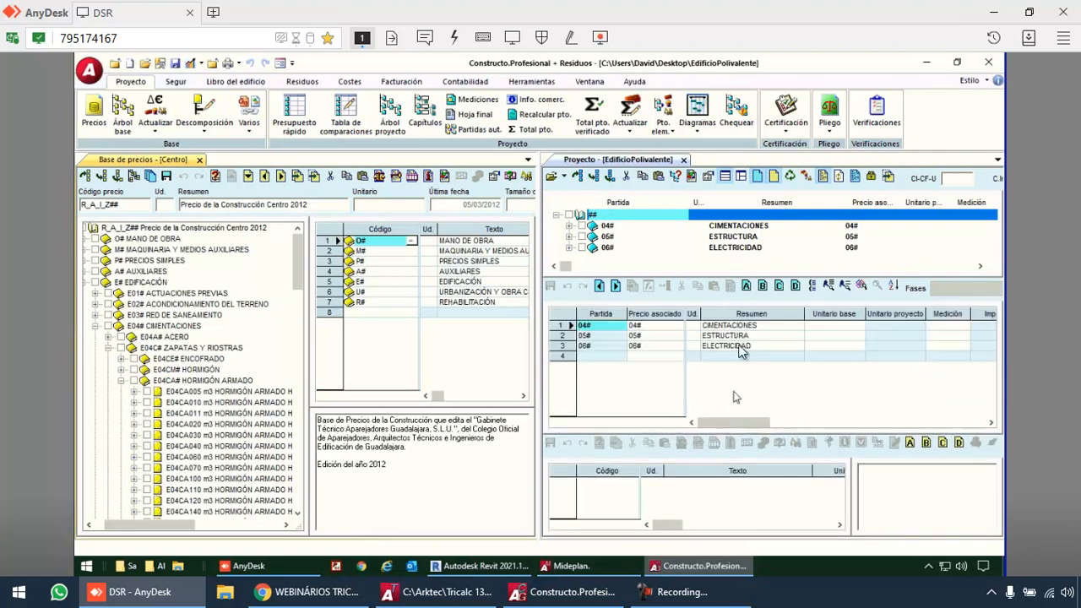
drag(770, 275, 774, 330)
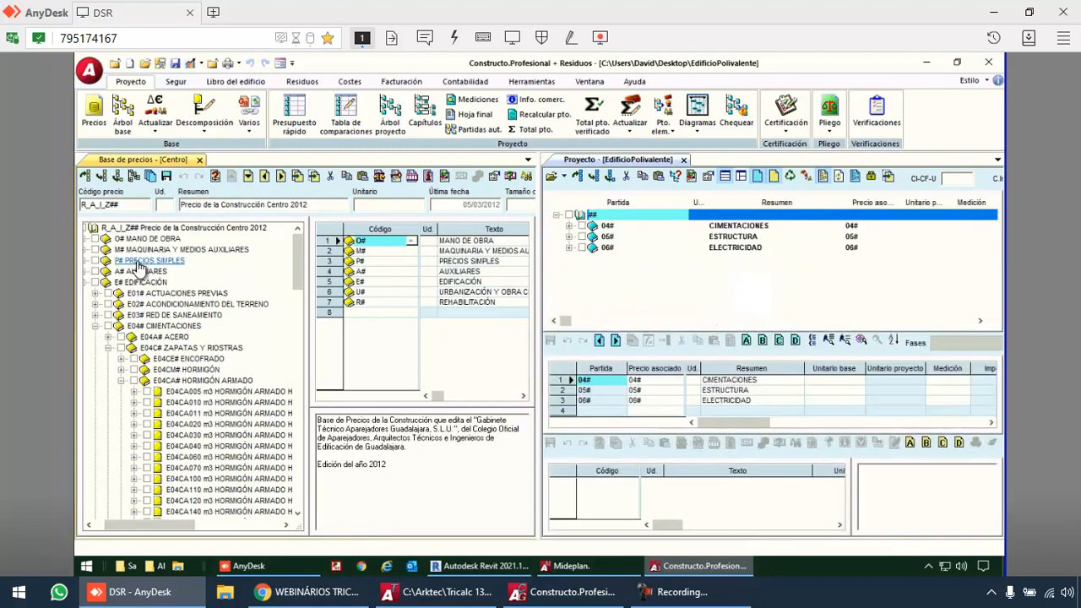
Collapse E04C# ZAPATAS Y RIOSTRAS, E04# CIMENTACIONES and E05# ESTRUCTURAS in the Centro price tree
click(108, 348)
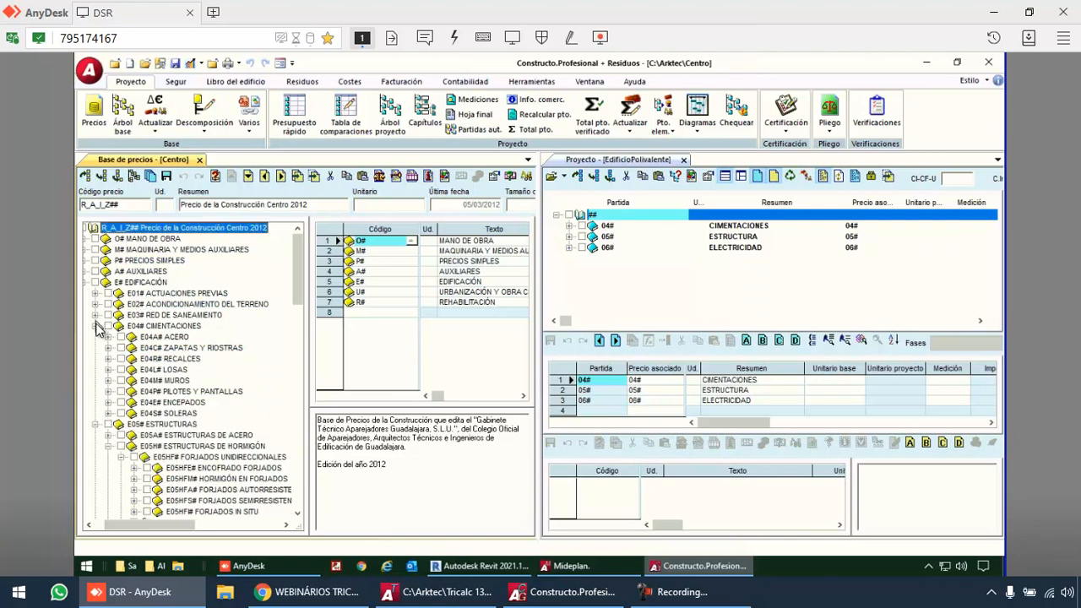
click(96, 326)
click(96, 337)
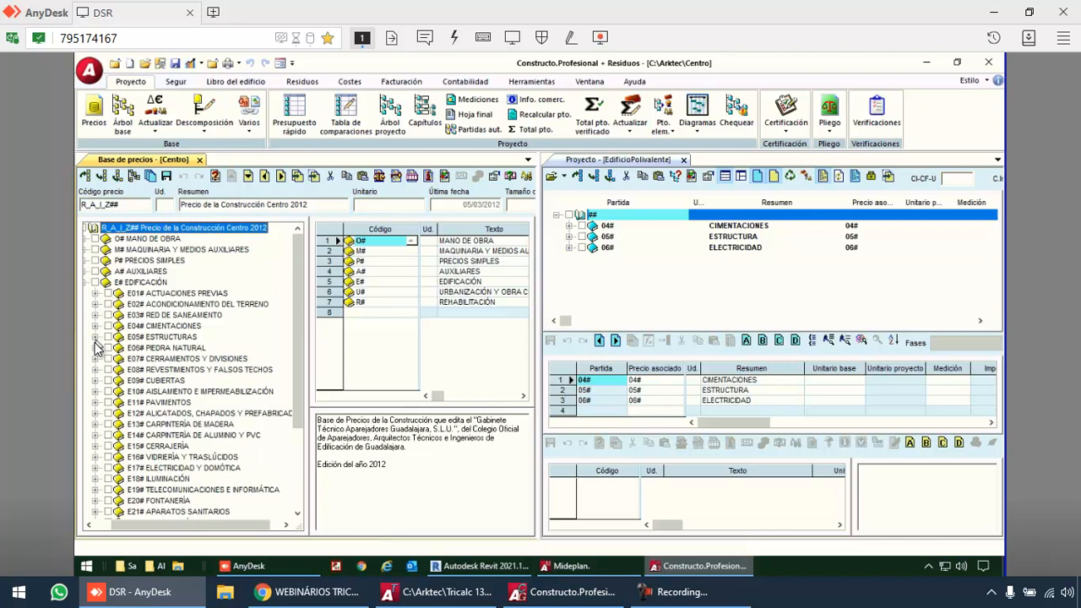
Expand the Centro price tree through E17# ELECTRICIDAD Y DOMÓTICA and E17C# INSTALACIÓN INTERIOR down to the E17CL# general supply lines
scroll(208, 347, down, 3)
scroll(208, 346, down, 1)
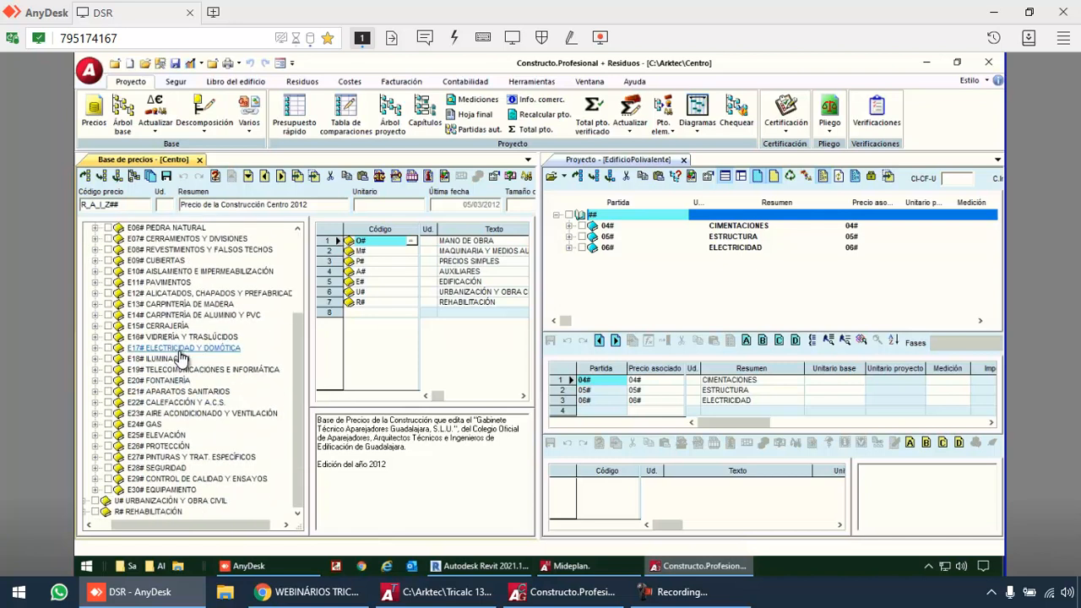
click(179, 348)
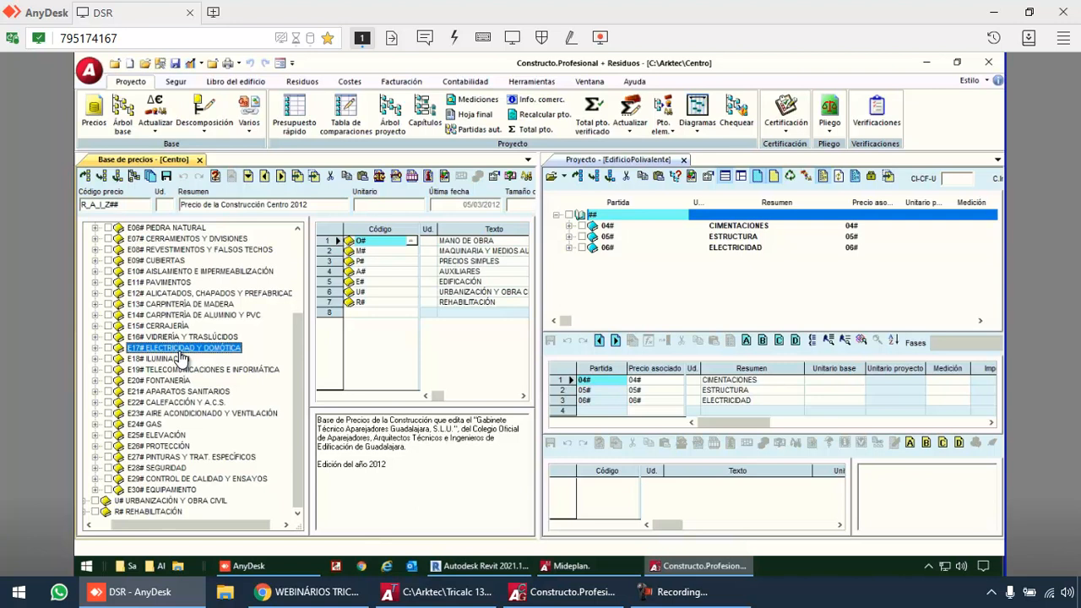
click(95, 348)
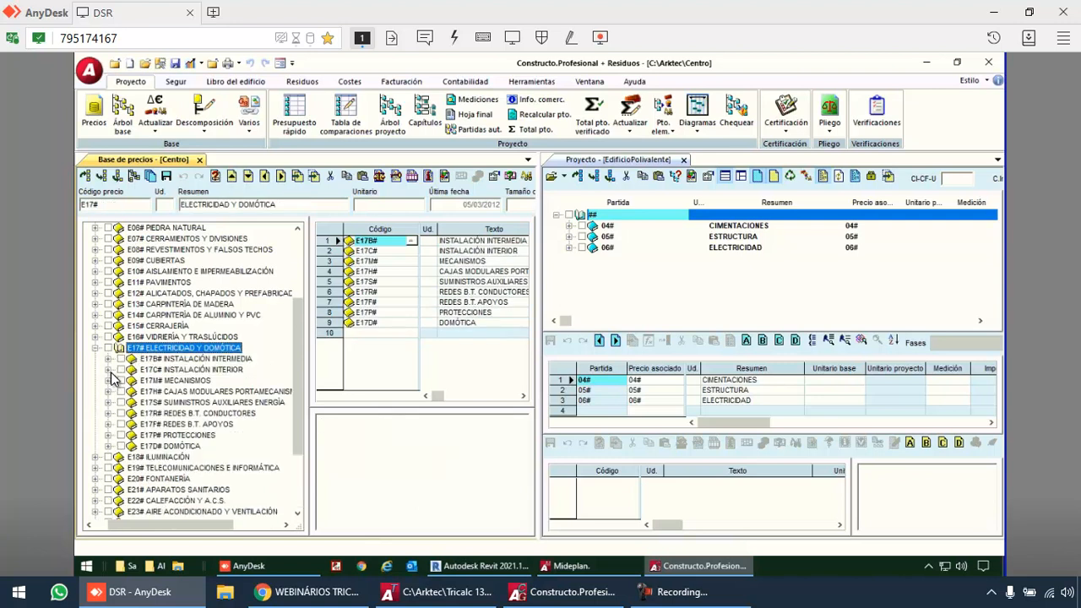
click(108, 370)
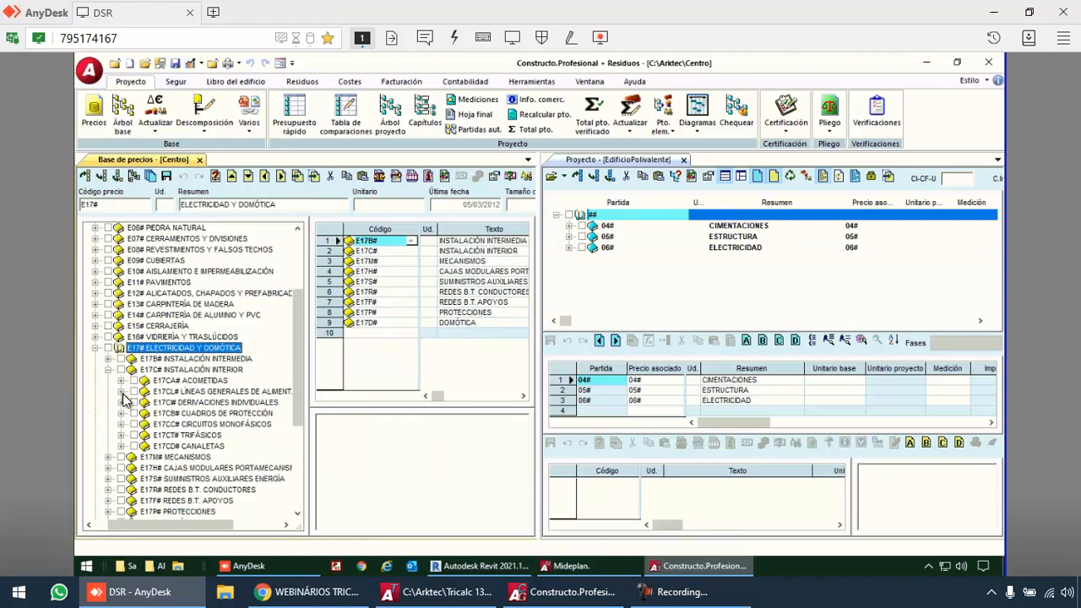
click(122, 392)
Add price E17CL010, LÍNEA GRAL. ALIMENTACIÓN 2(1x10)mm2 Cu, to project chapter 06# ELECTRICIDAD
click(174, 361)
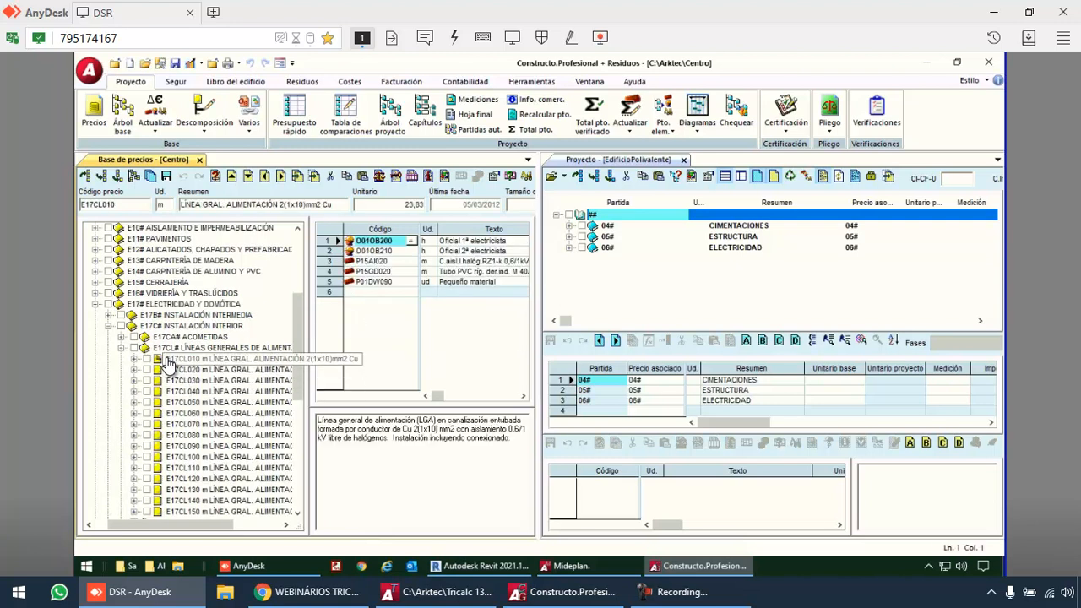
click(160, 359)
click(733, 238)
drag(732, 242, 733, 250)
Add the SIMON 82 BLANCO prices E17MSC070 and E17MSC110 from E17M# MECANISMOS to project chapter 06# ELECTRICIDAD
scroll(181, 411, down, 6)
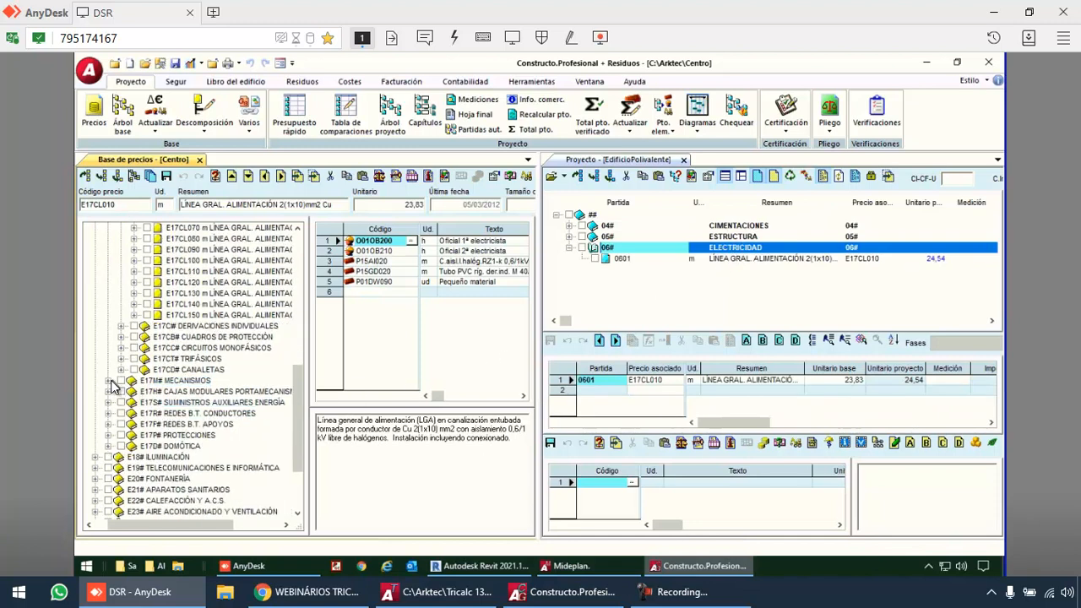
click(108, 380)
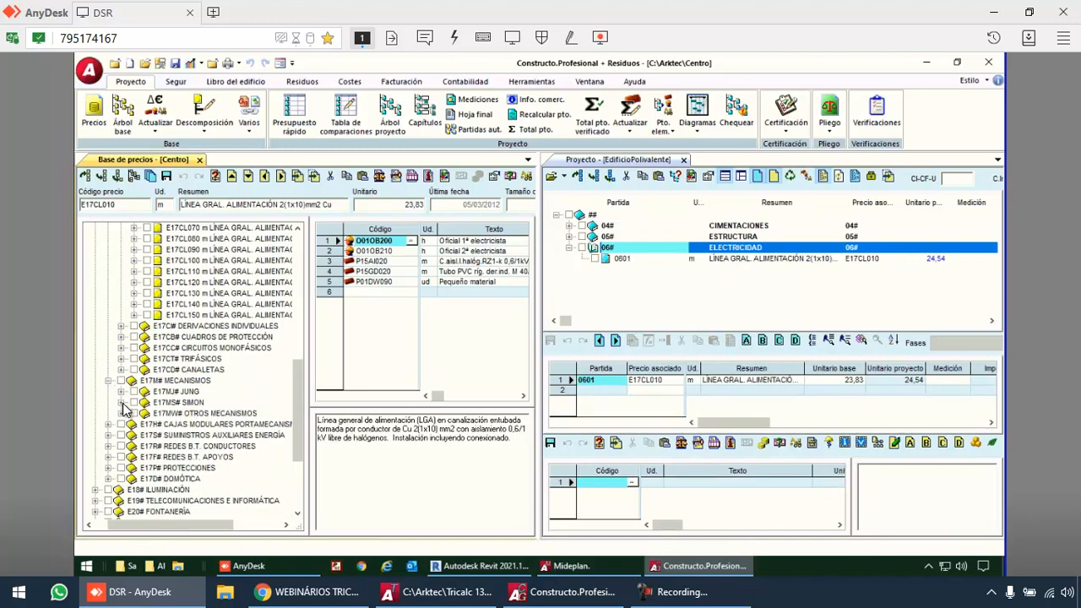
click(120, 403)
click(134, 425)
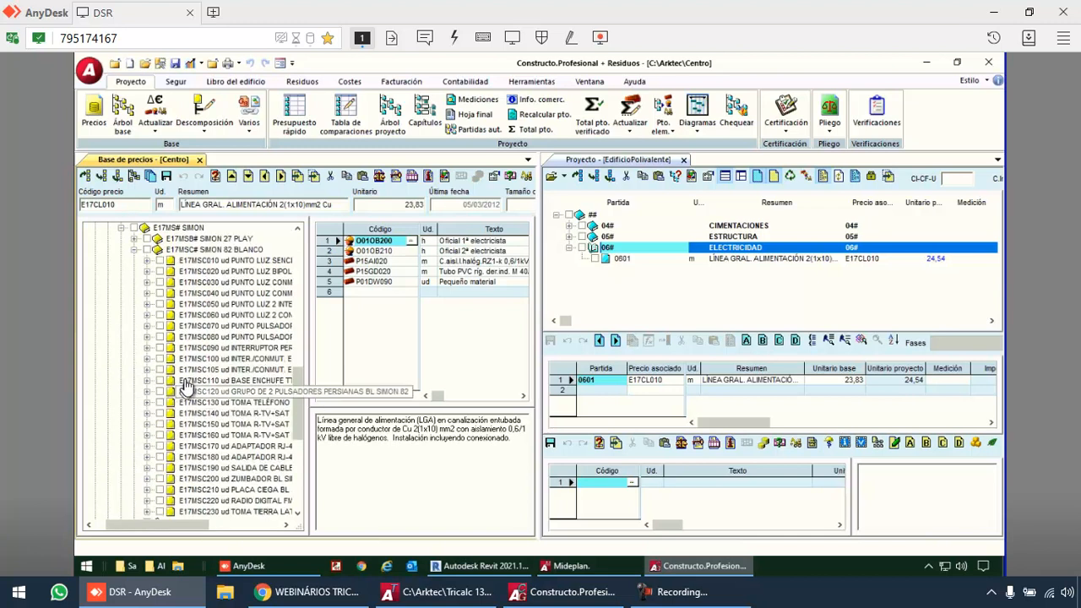
drag(189, 333, 737, 246)
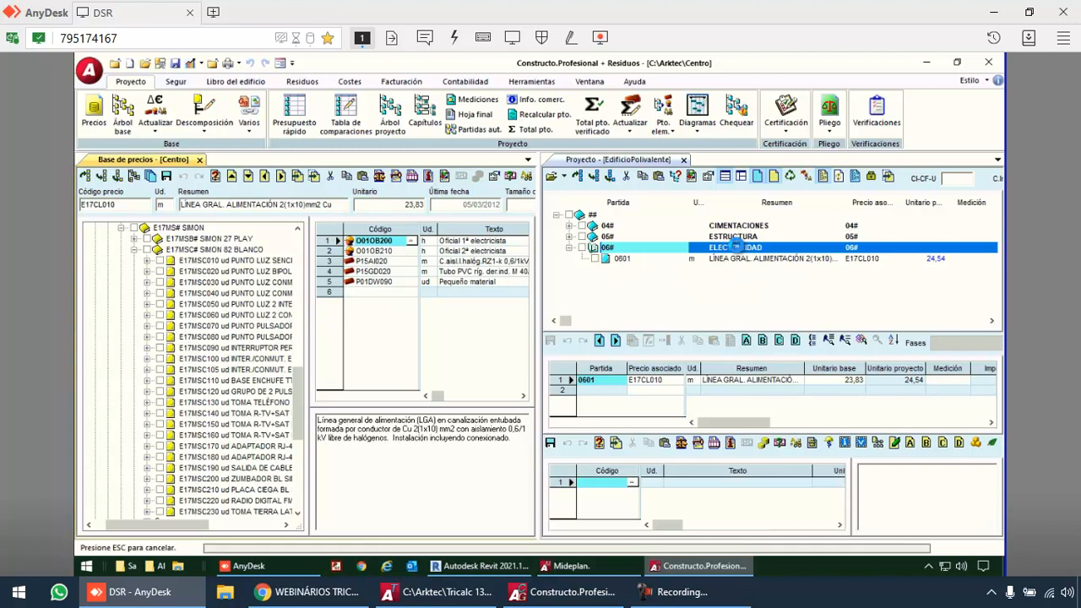
drag(215, 385, 743, 251)
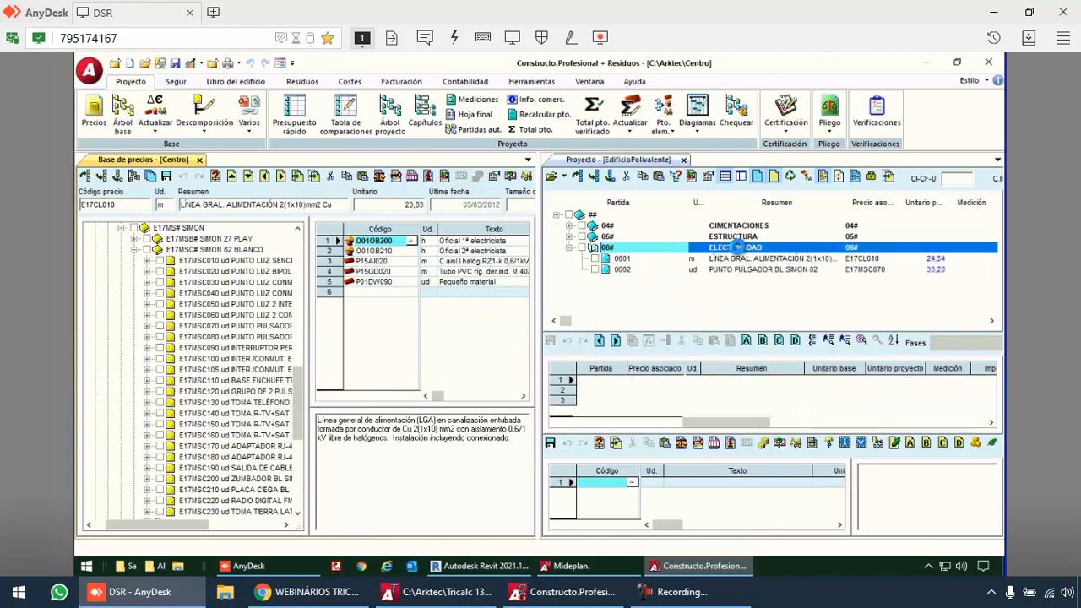
Close the Centro price database and show the breakdown of item 0603 BASE ENCHUFE TT SCHUKO with a wider description text area
click(200, 160)
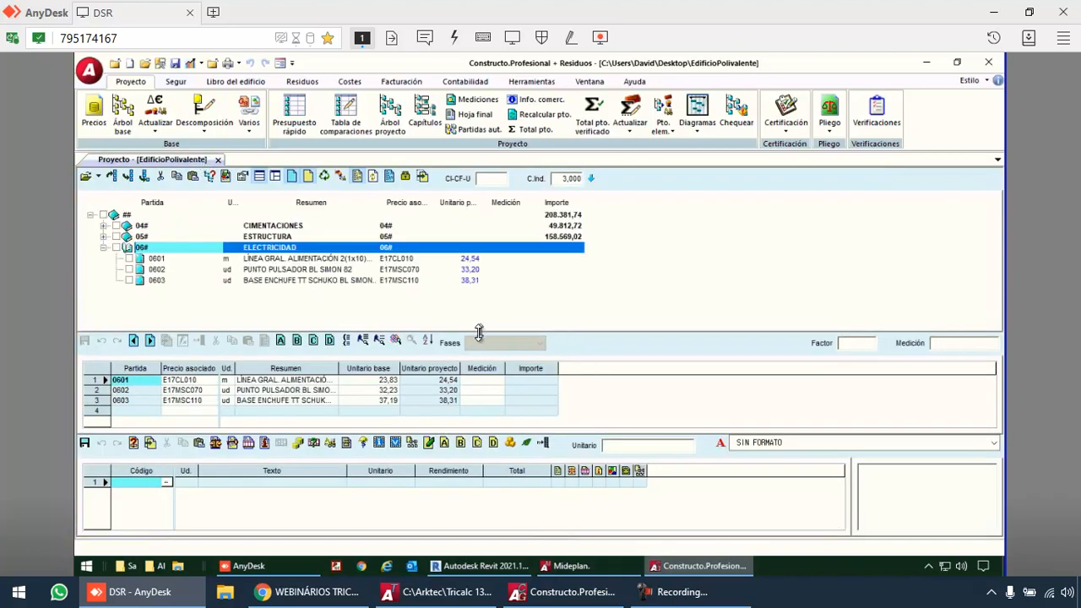
click(331, 259)
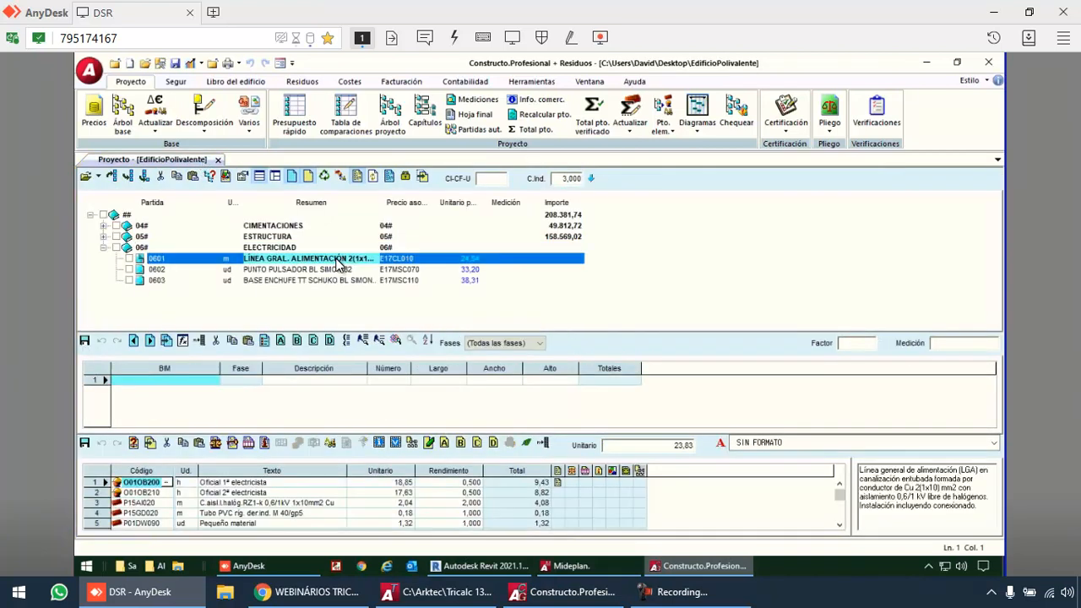
click(304, 279)
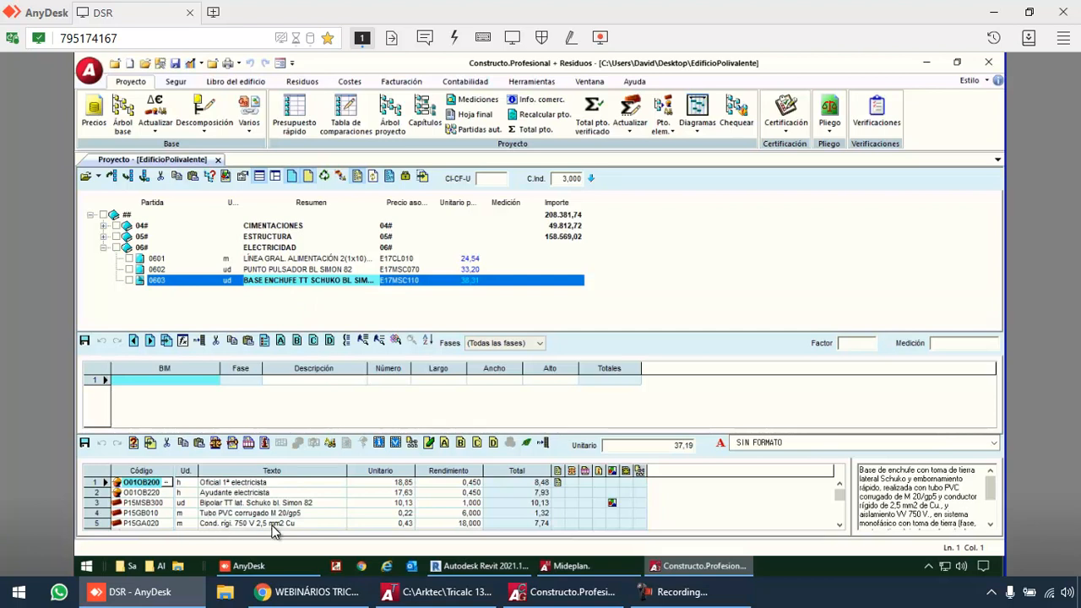
drag(848, 498, 765, 512)
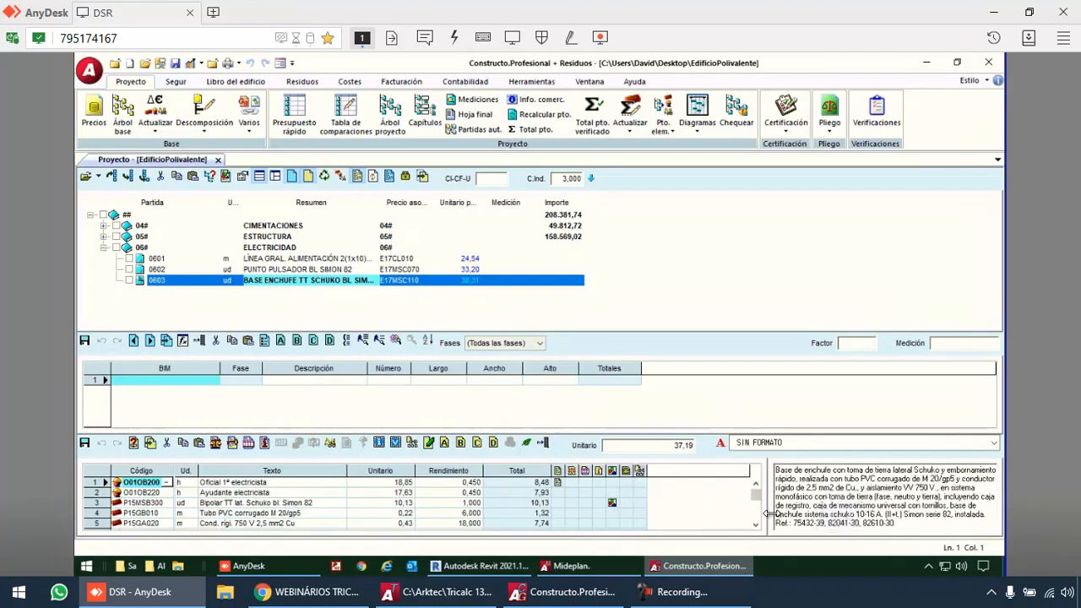
Enter a measurement line for socket item 0603 with description Zona norte and number 12
click(291, 383)
mouse_move(298, 430)
mouse_down()
mouse_move(304, 419)
mouse_move(313, 427)
mouse_up()
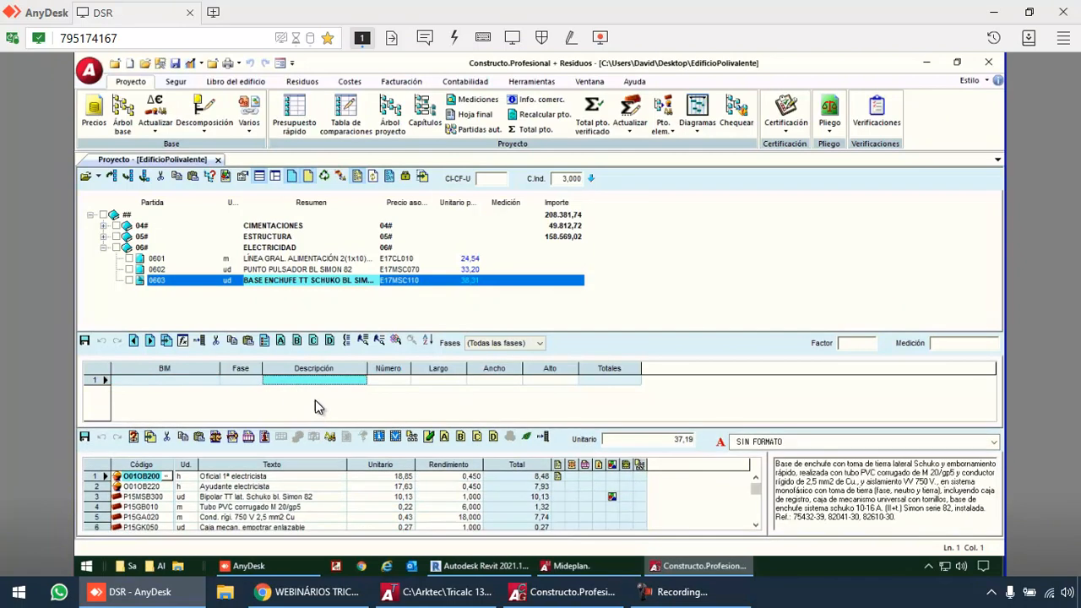
text(Zona norte)
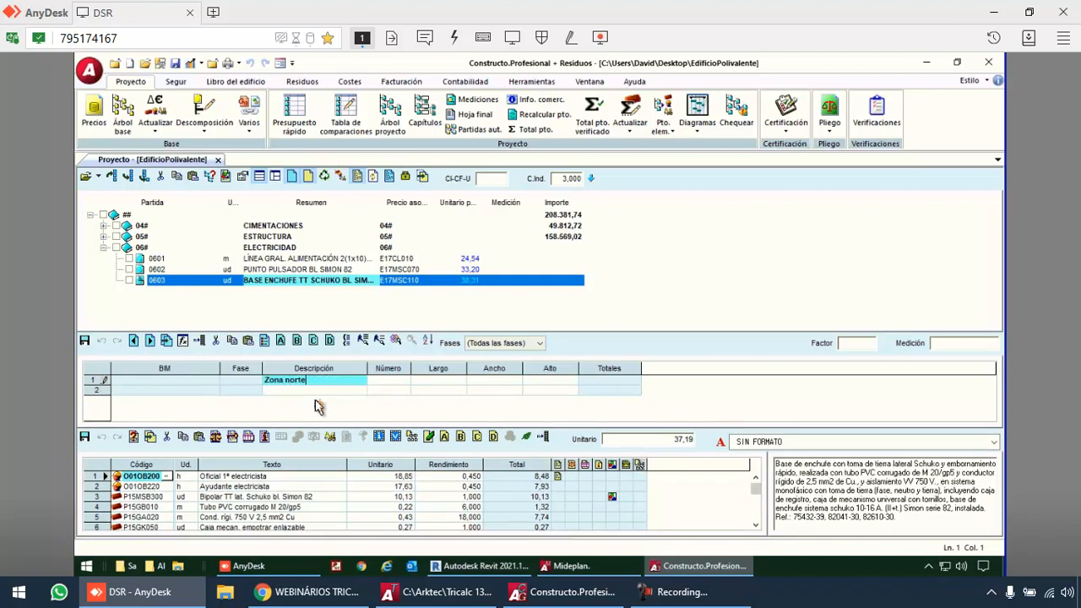
key(Tab)
text(12)
key(Tab)
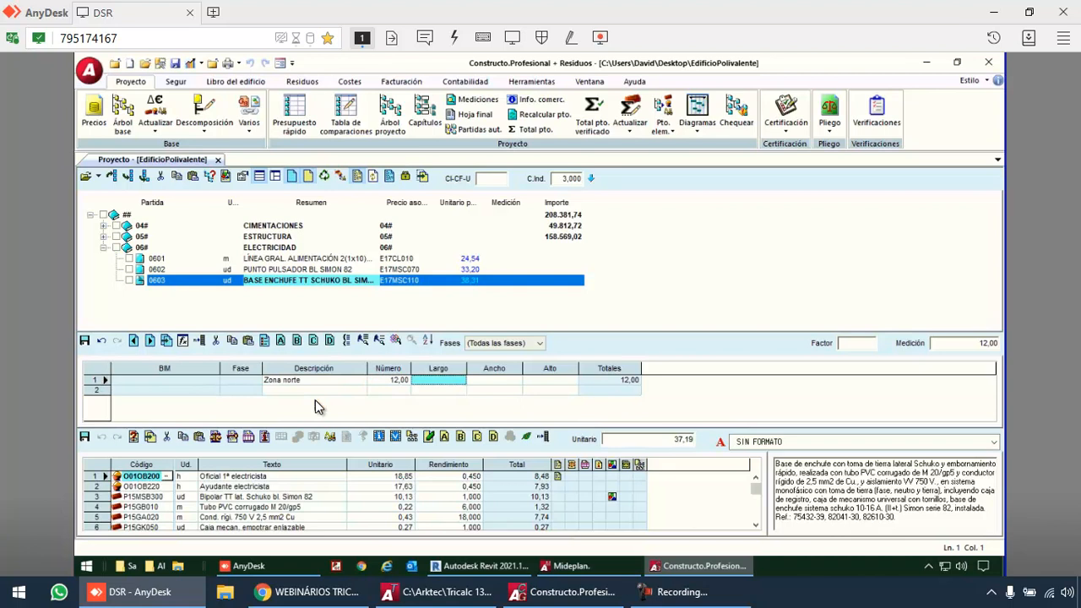
Add a second measurement line to socket item 0603 with description Zona sur and number 15
click(318, 390)
text(Zona sur)
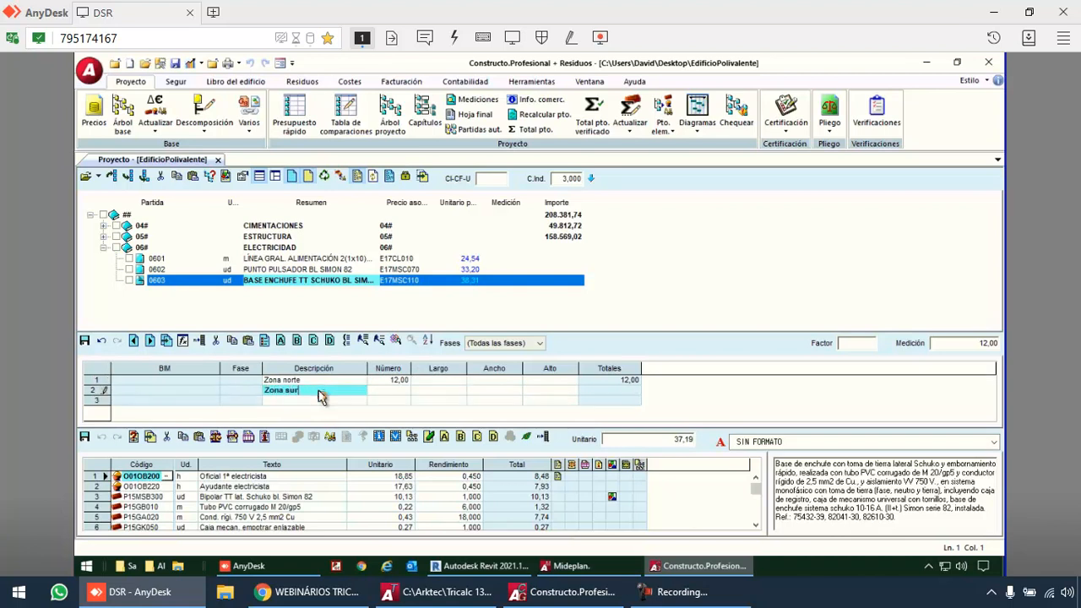
key(Tab)
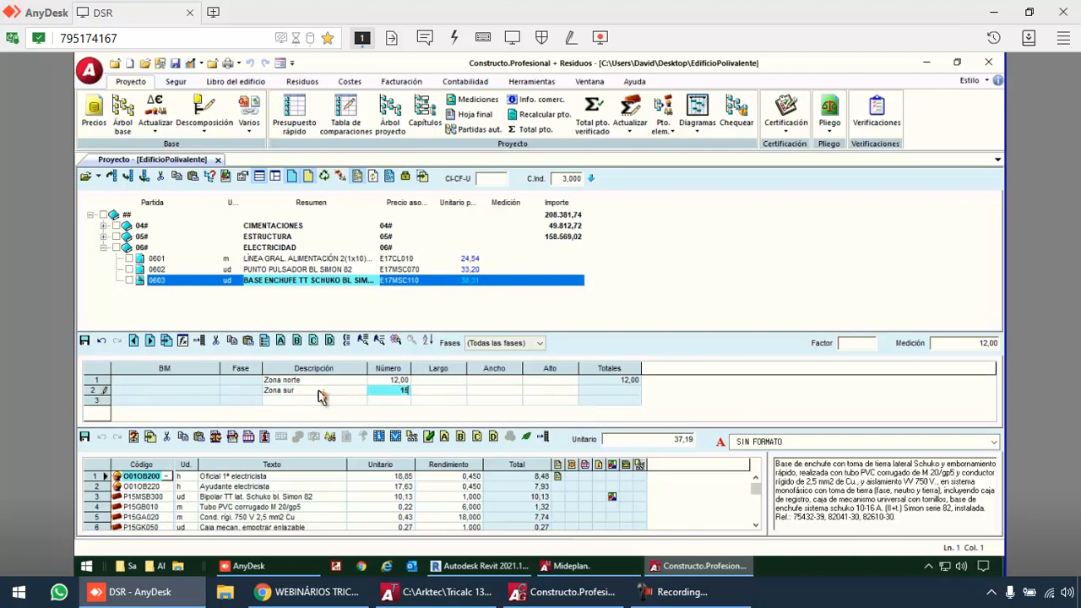
text(15)
key(Tab)
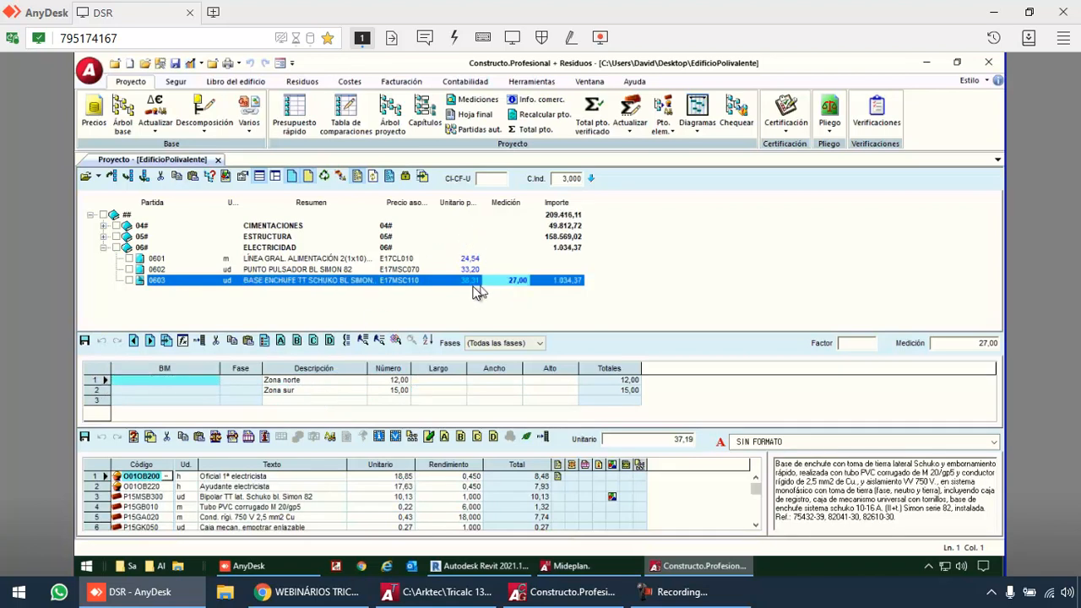
click(571, 284)
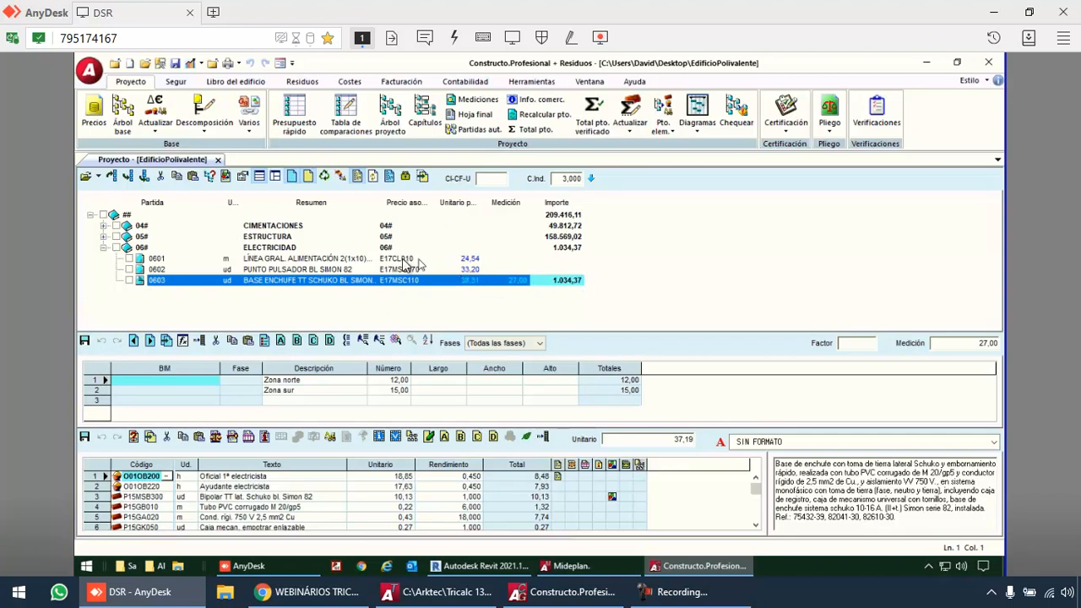
Enter two measurement lines for item 0601 LÍNEA GRAL. ALIMENTACIÓN with lengths 15 and 22
click(333, 259)
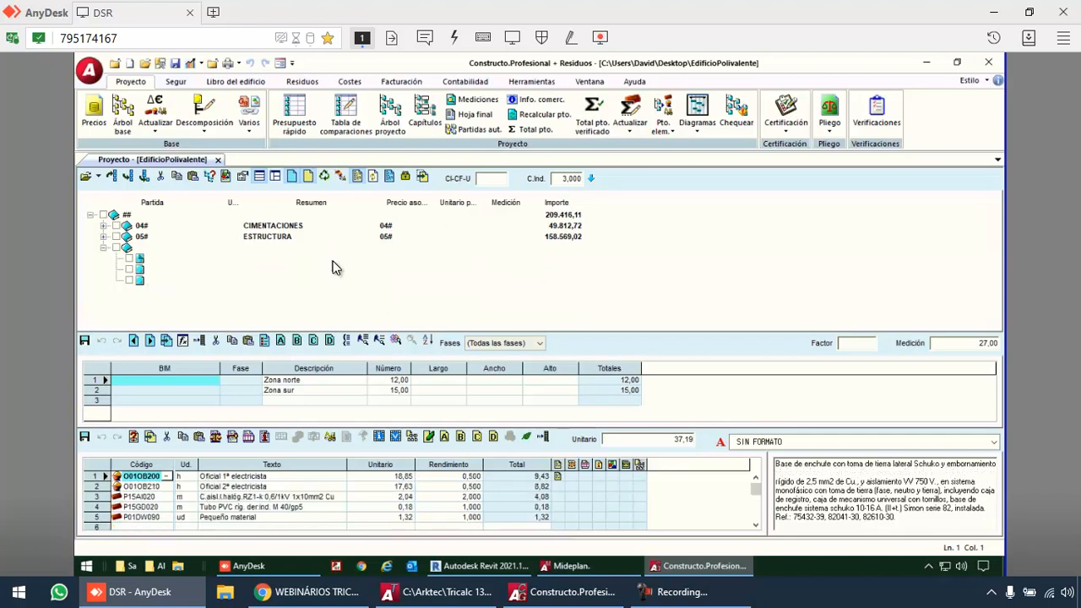
click(441, 380)
text(15)
key(Return)
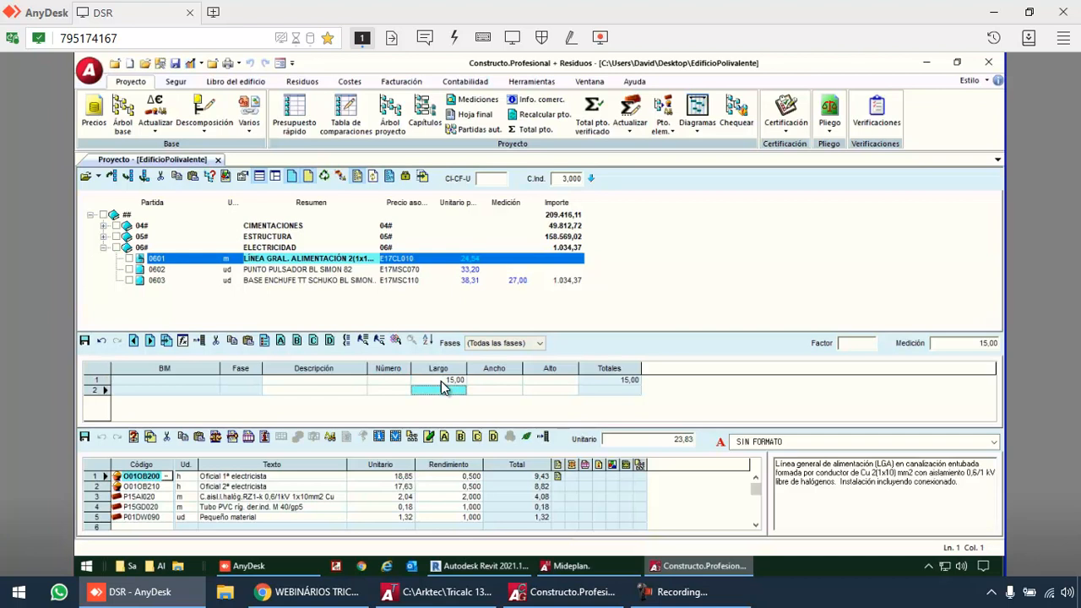
text(22)
key(Return)
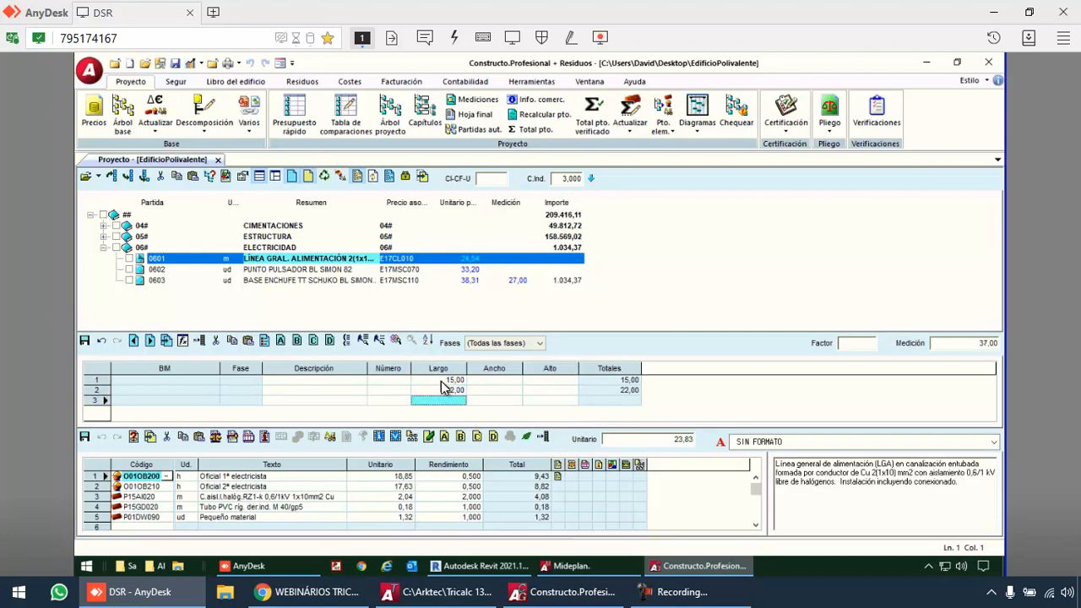
Enter a measurement line for item 0602 PUNTO PULSADOR BL SIMON 82 with number 5
click(445, 269)
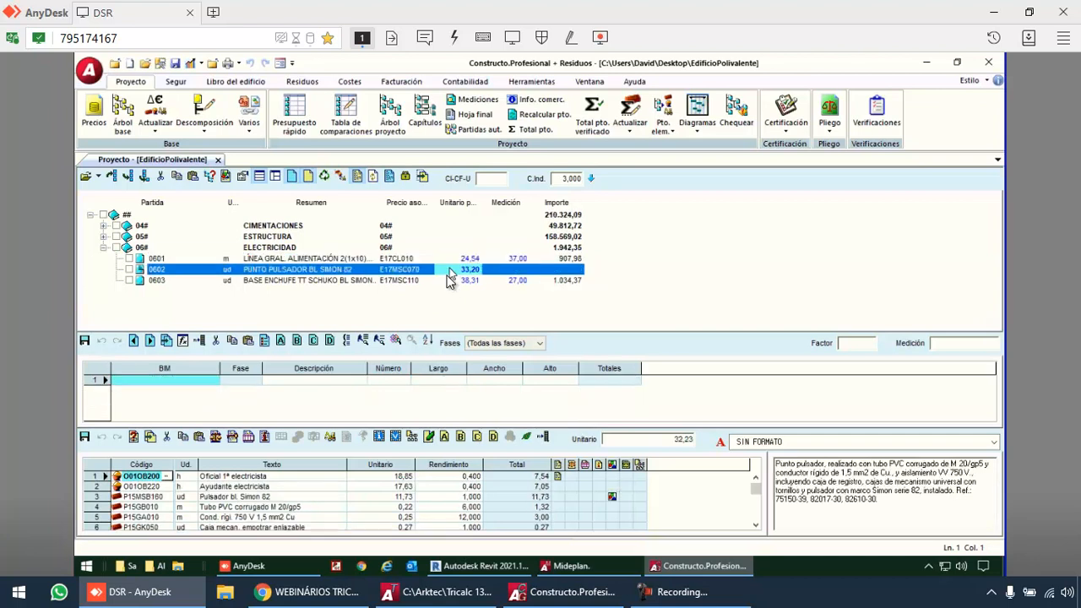
click(388, 380)
text(5)
key(Tab)
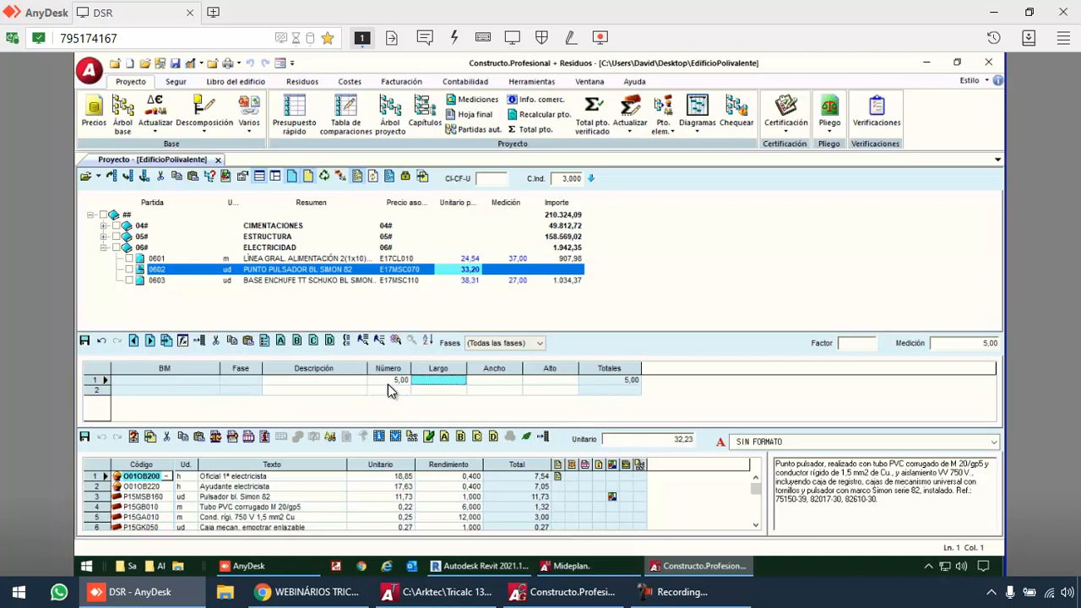
Compare the BIM identifiers in the measurement lines of slab item 0506 in 05# ESTRUCTURA with those of electrical items 0601, 0602 and 0603
click(102, 236)
click(489, 339)
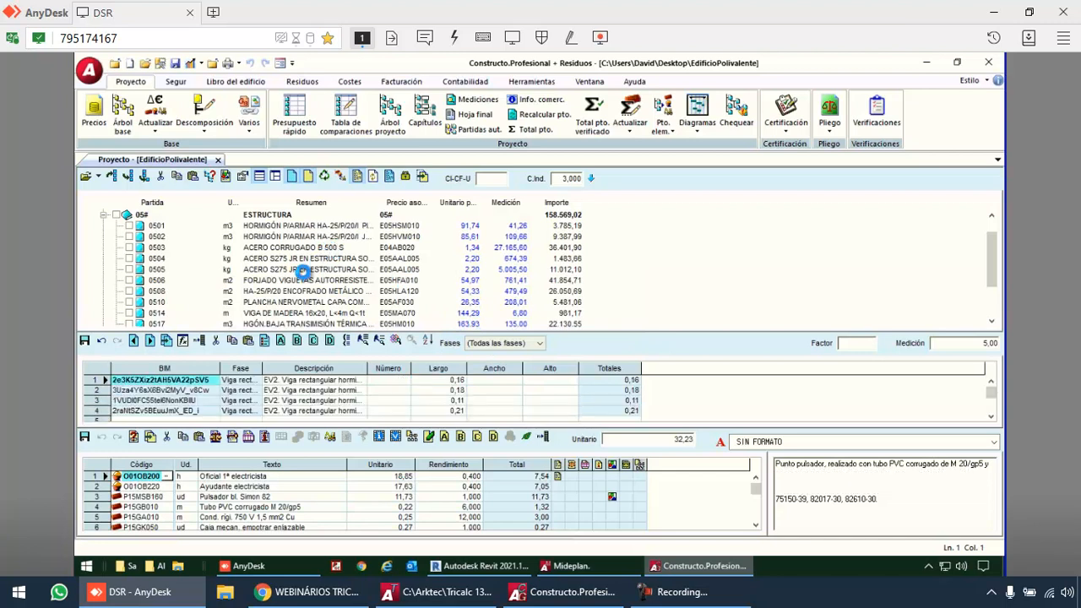
click(269, 281)
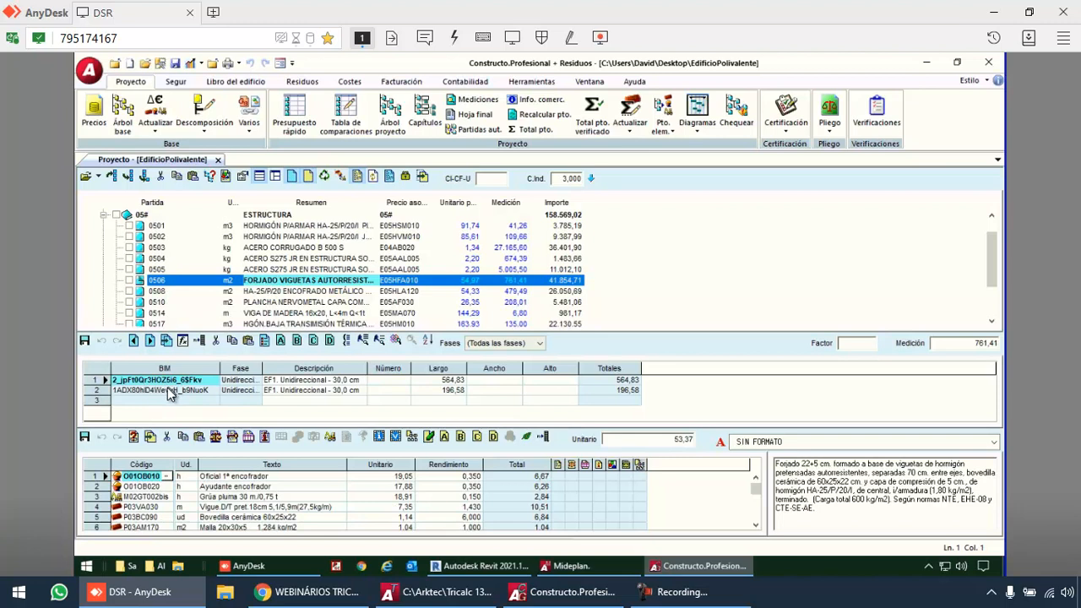
scroll(287, 263, down, 2)
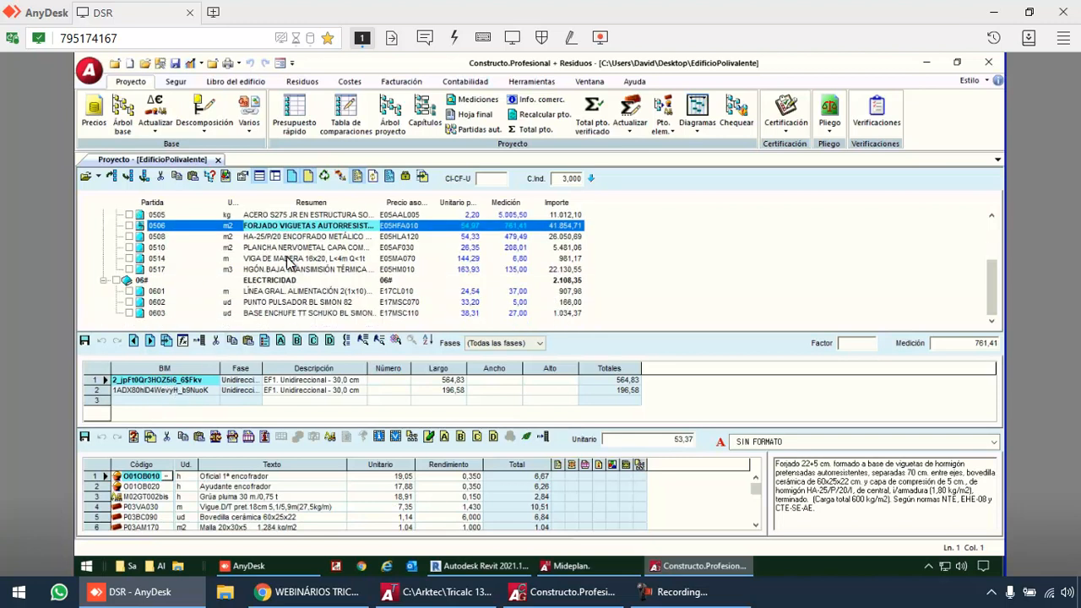
click(279, 292)
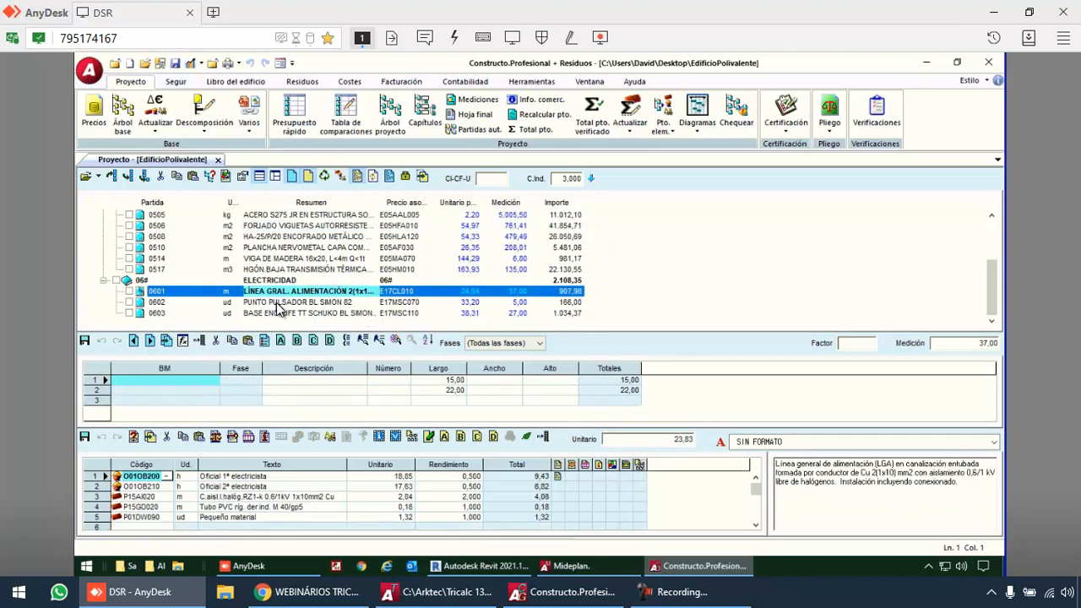
click(277, 302)
click(278, 312)
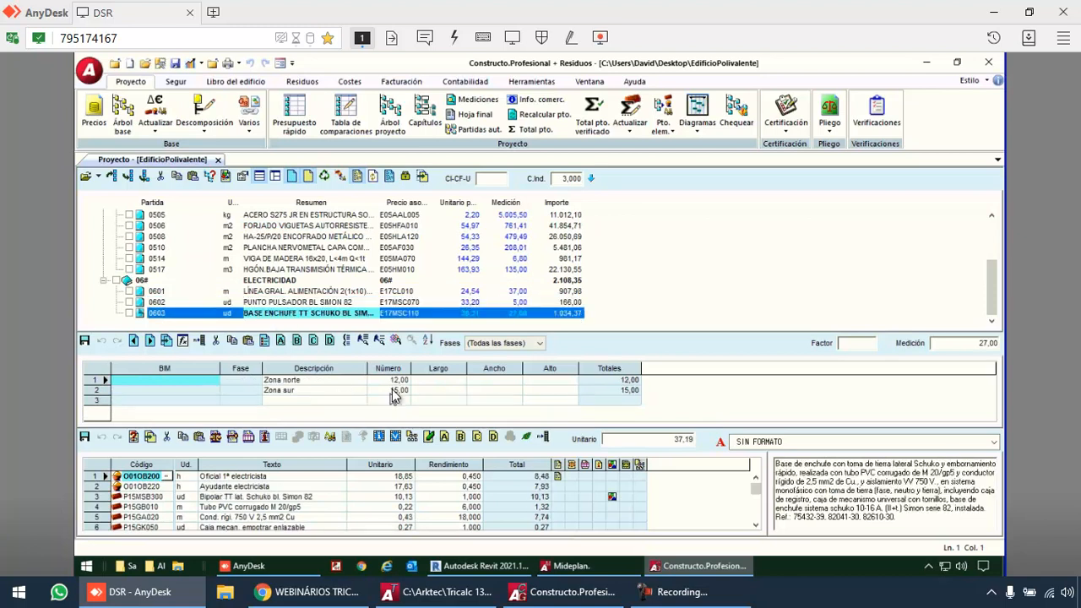
click(168, 382)
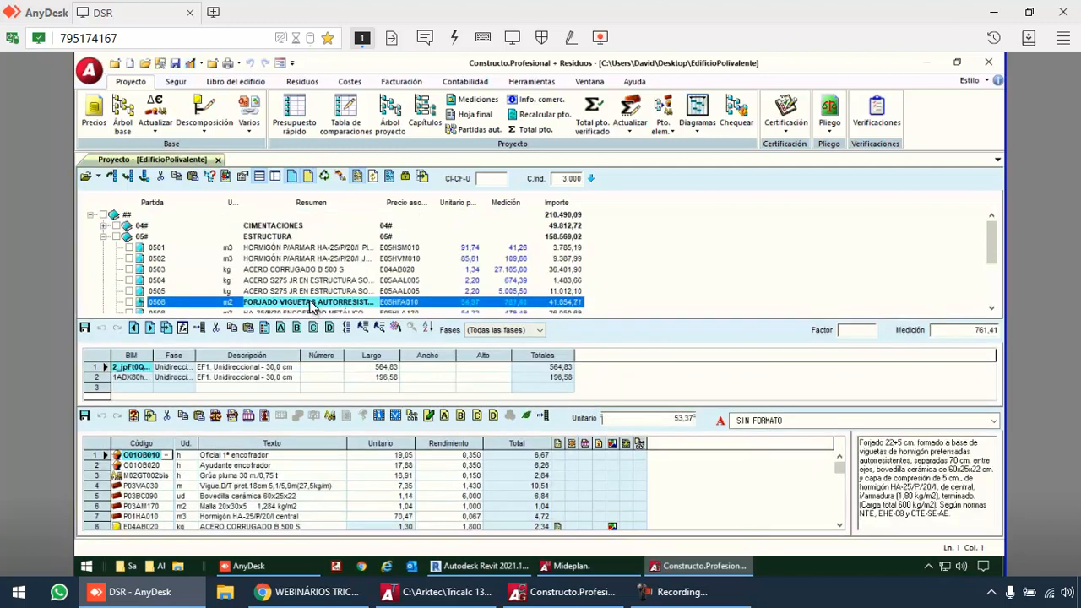
Open the EdificioPolivalente IFC model beside the budget and hide its element tree
click(396, 328)
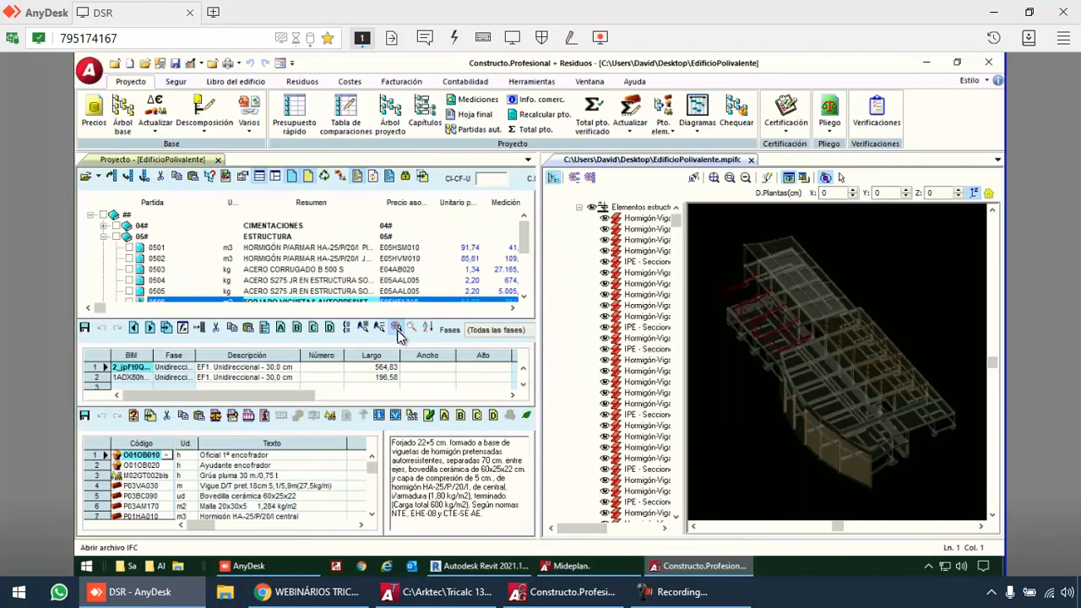
click(554, 177)
Set the IFC model's render background colour to Blanco, keeping the elements in their original colour
click(739, 177)
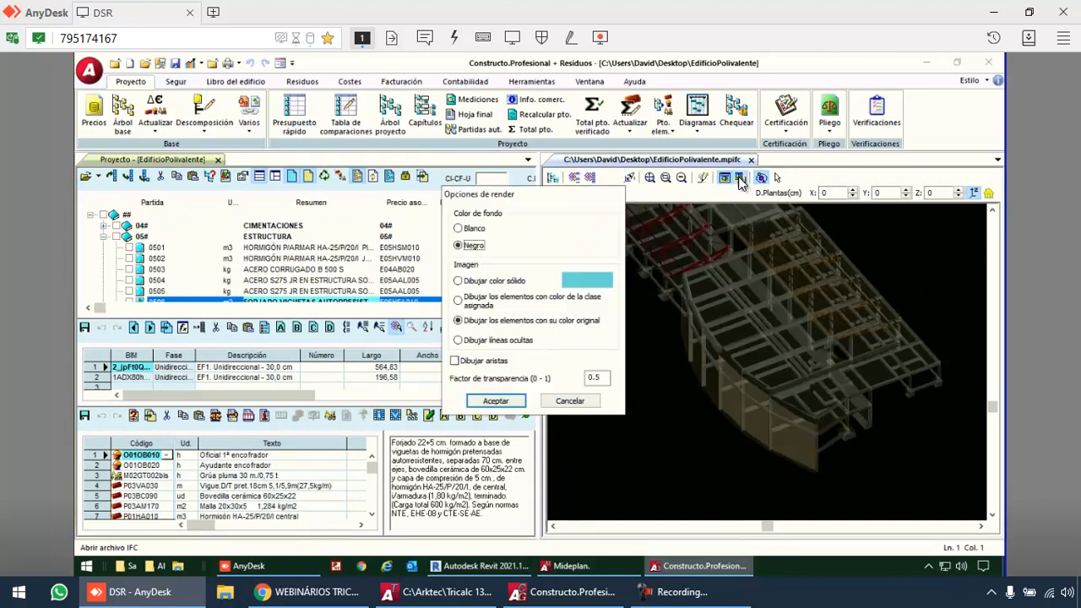
click(471, 231)
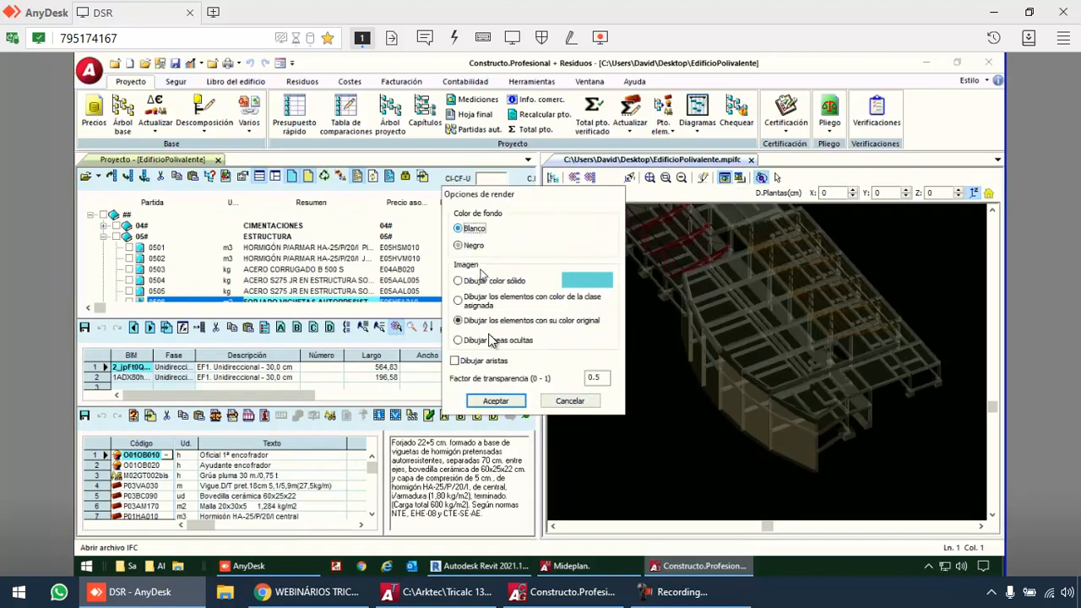
click(496, 400)
drag(684, 285, 702, 360)
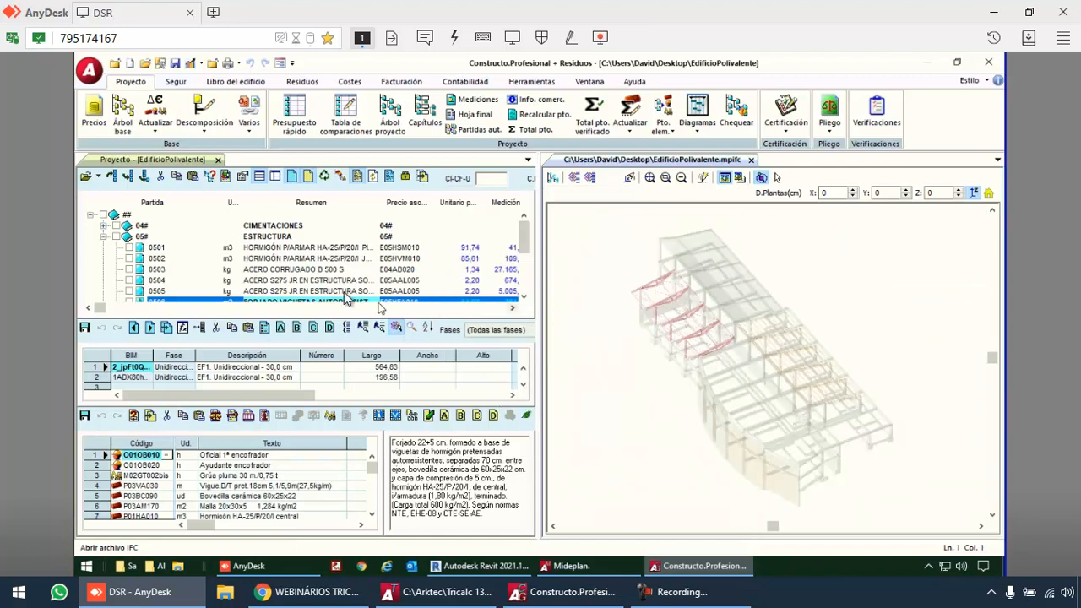
Highlight in the IFC model the elements of concrete item 0501, its second measurement line alone, and timber beam item 0514
click(296, 247)
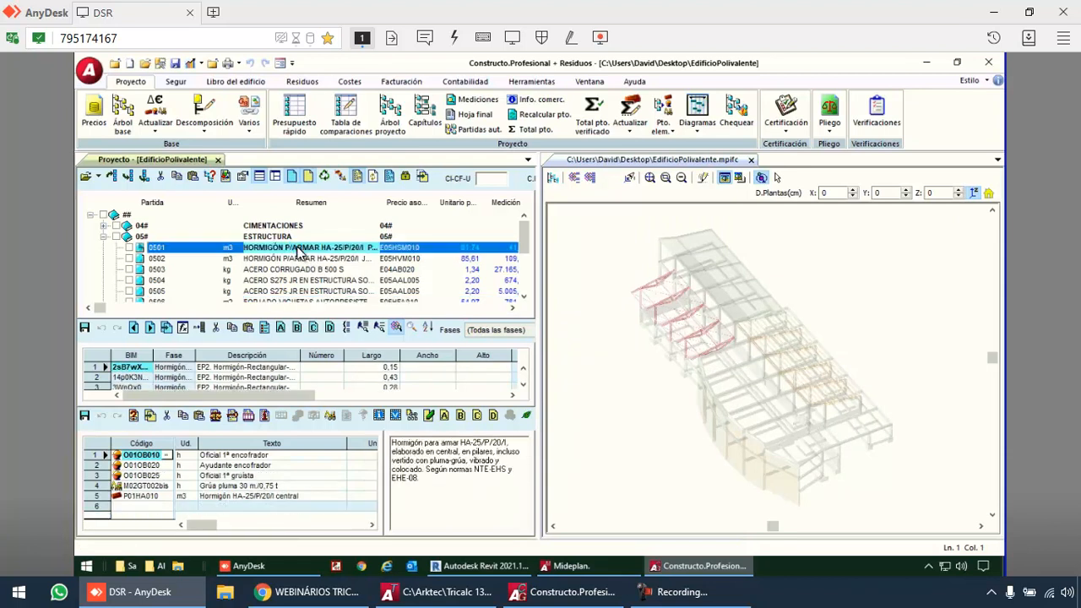
click(413, 326)
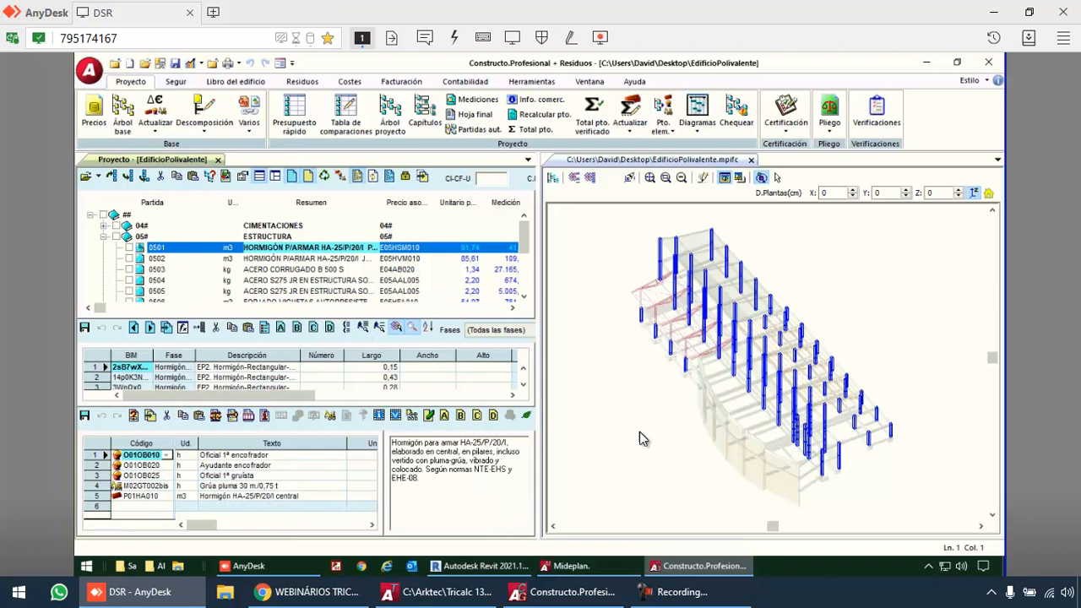
click(99, 377)
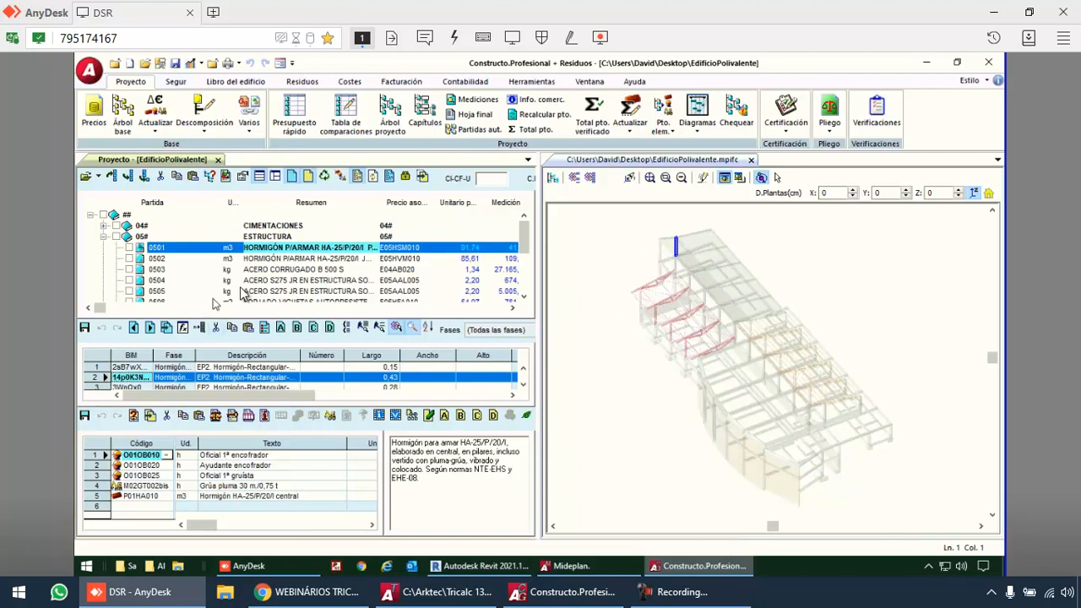
scroll(291, 277, down, 3)
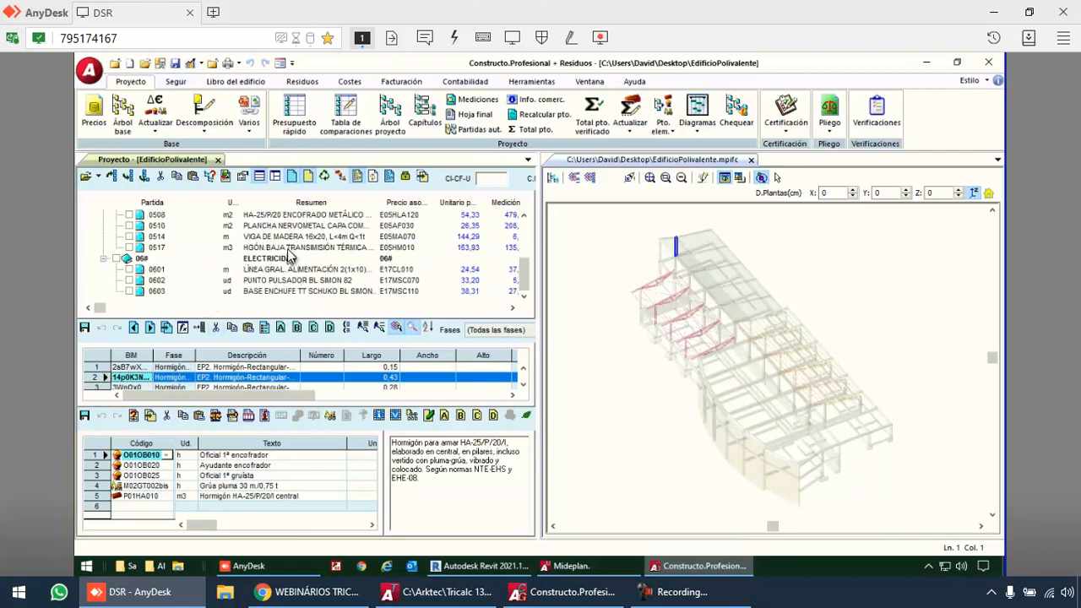
click(281, 236)
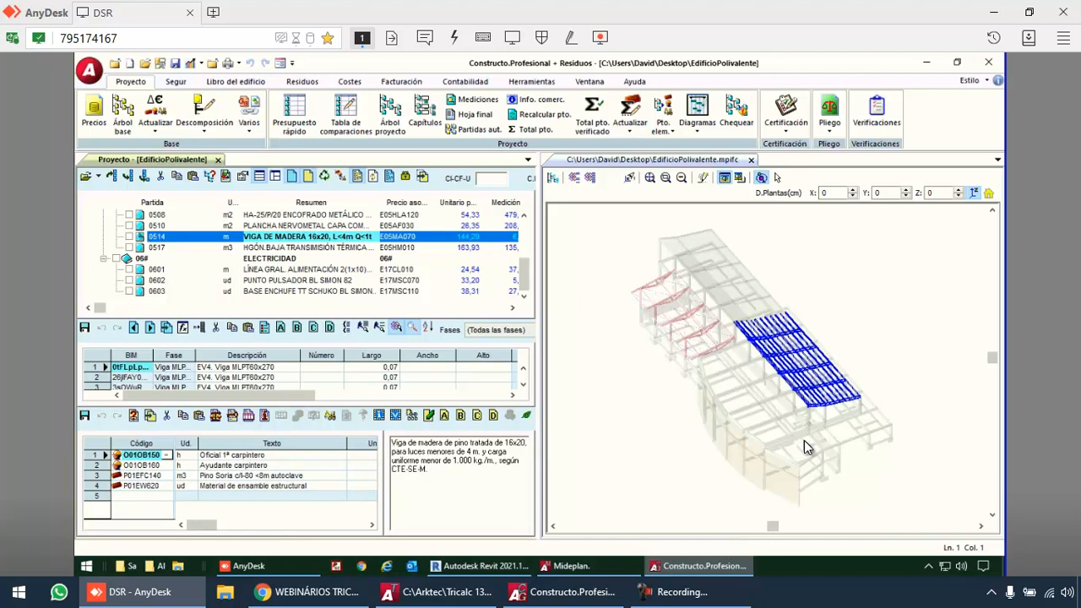
Close the IFC model and budget views and open a print preview of the project's Medición y presupuesto listing
click(751, 160)
click(218, 160)
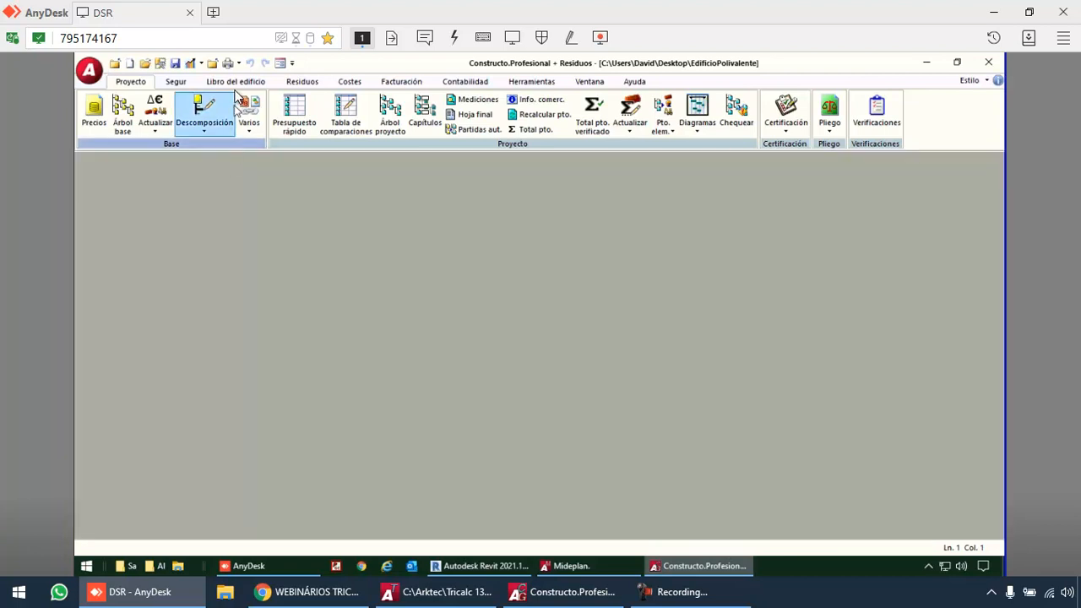
click(226, 64)
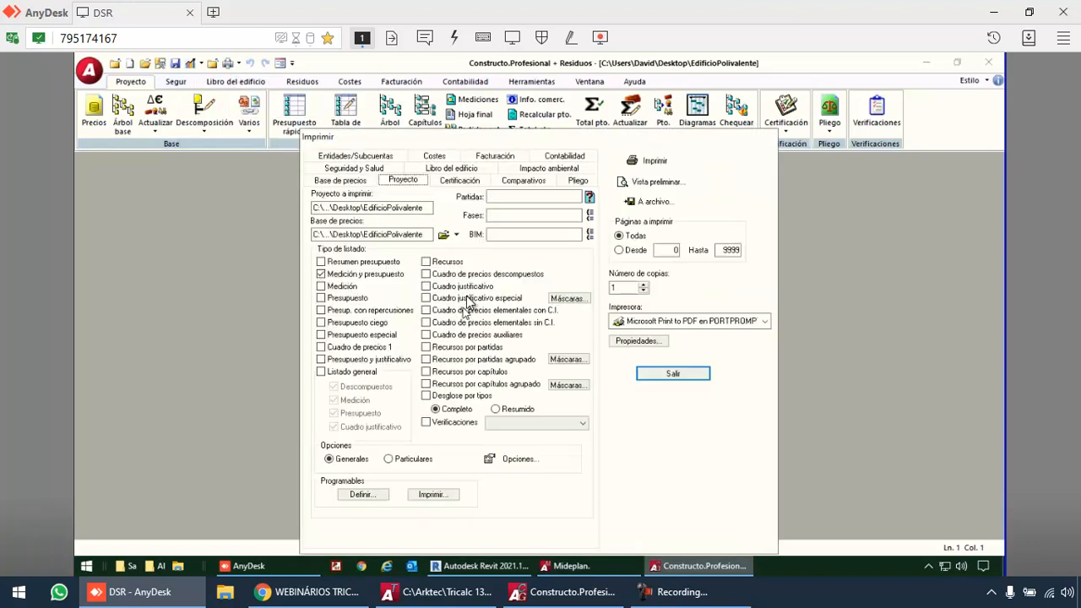
click(671, 179)
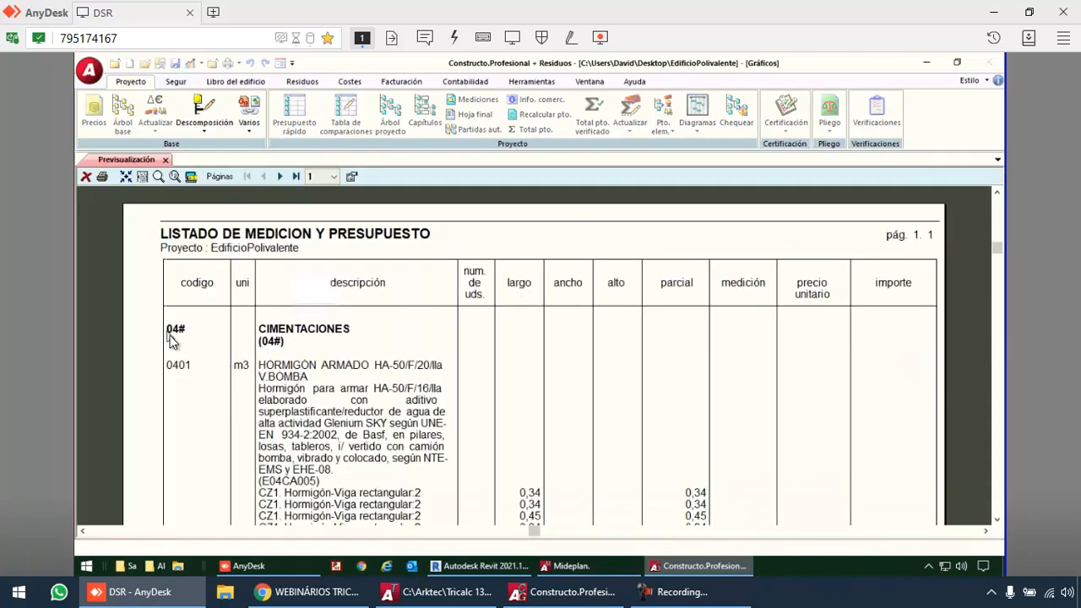
Review the measurement lines and totals of chapter 04# CIMENTACIONES on pages 1 and 2 of the listing preview
scroll(287, 342, down, 3)
scroll(292, 343, down, 2)
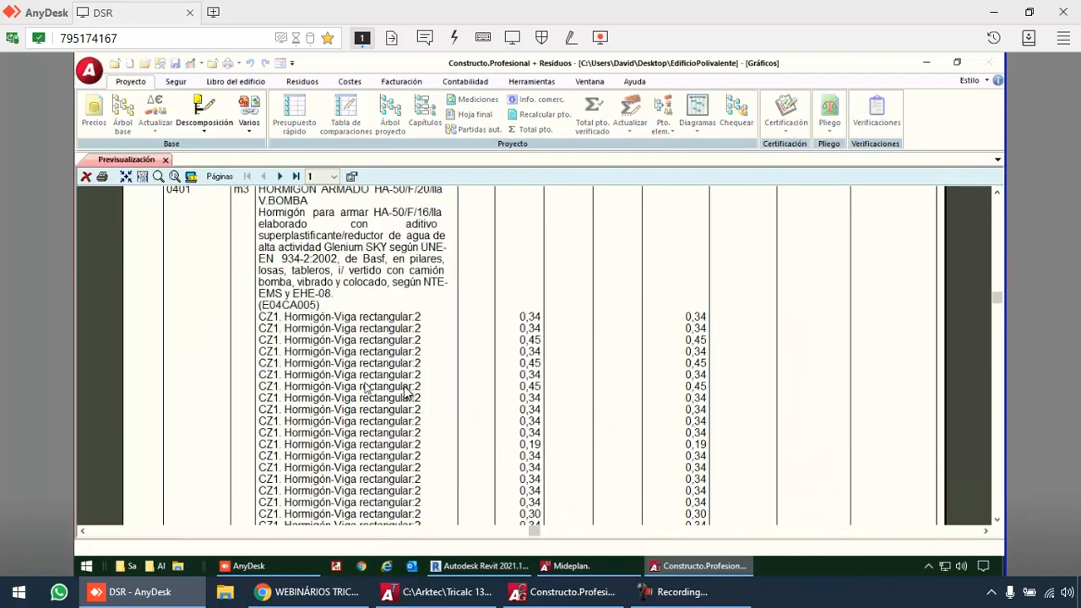
scroll(436, 413, down, 7)
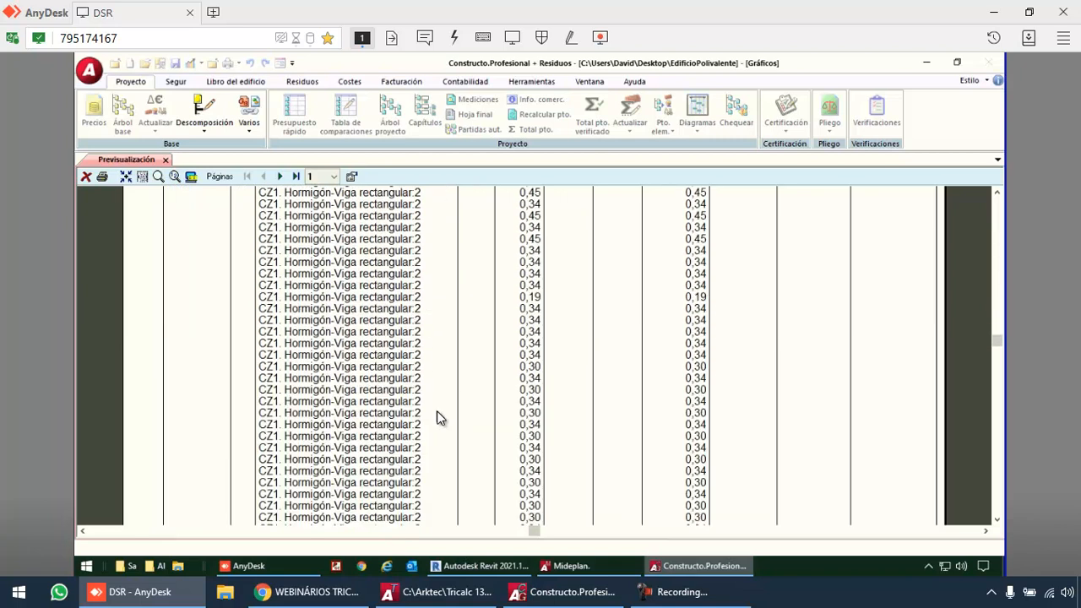
scroll(437, 411, down, 10)
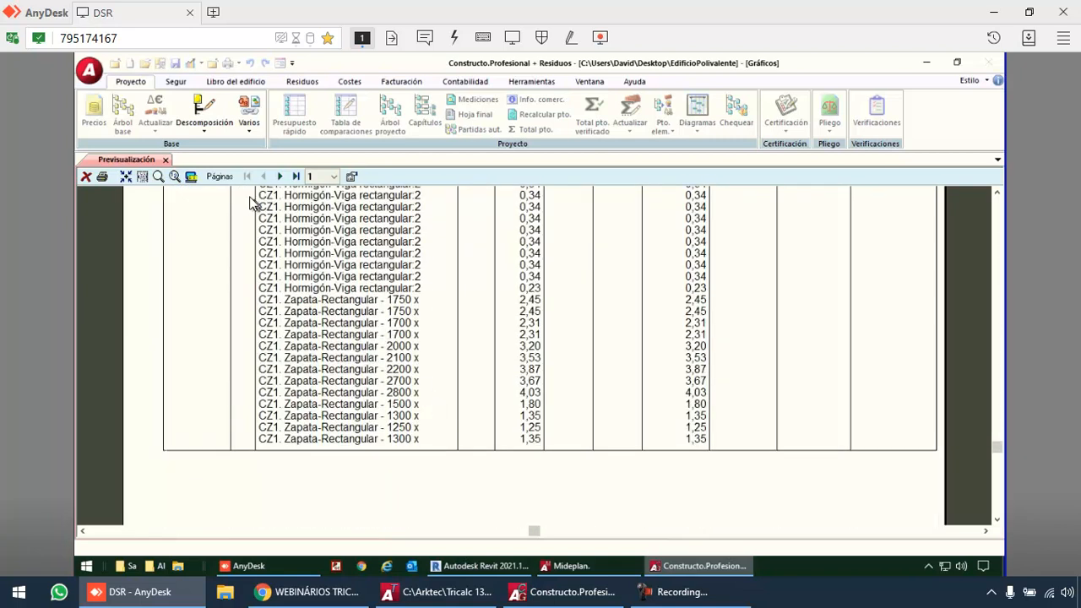
click(283, 178)
scroll(528, 325, up, 3)
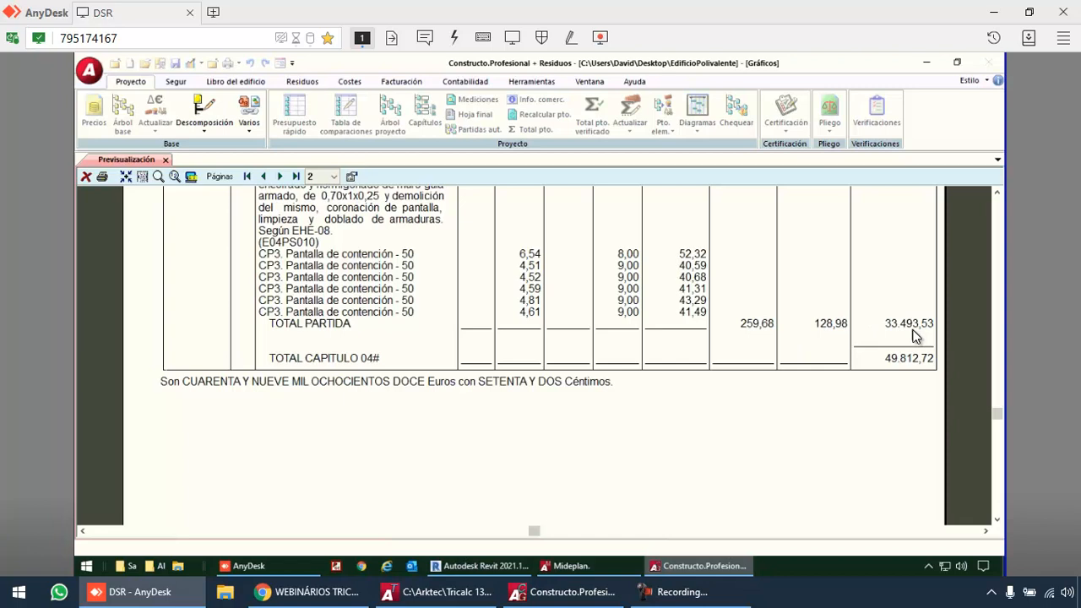
Enable Dibujar elementos BIM in the listing's image options, with selected elements highlighted and only selected elements drawn
click(352, 179)
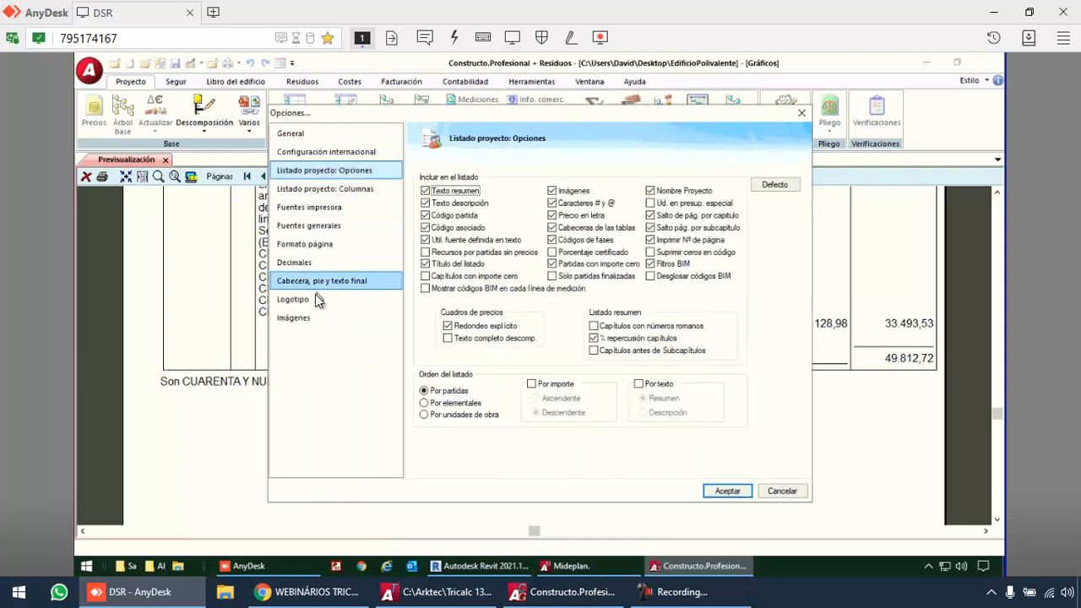
click(302, 317)
click(564, 377)
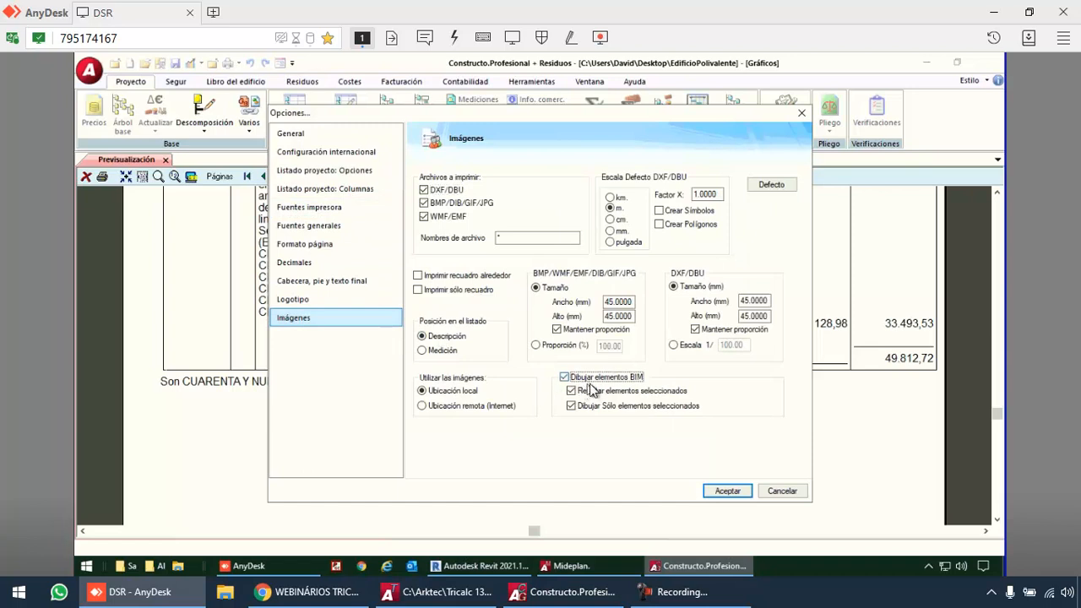
click(741, 494)
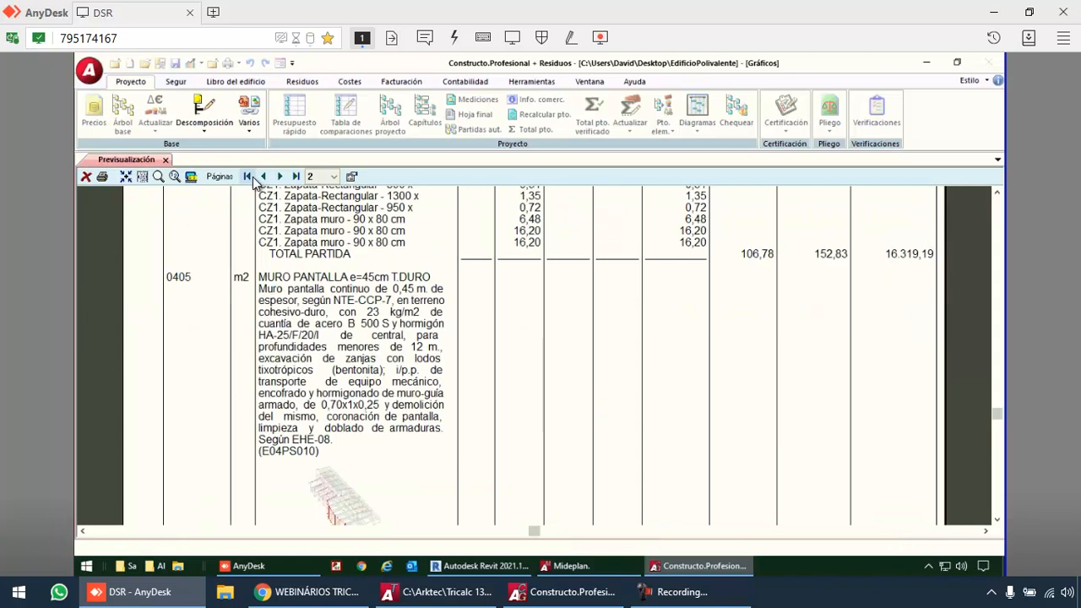
Inspect an enlarged view of the BIM images under item 0401 on the listing's first page
click(247, 176)
scroll(996, 213, up, 10)
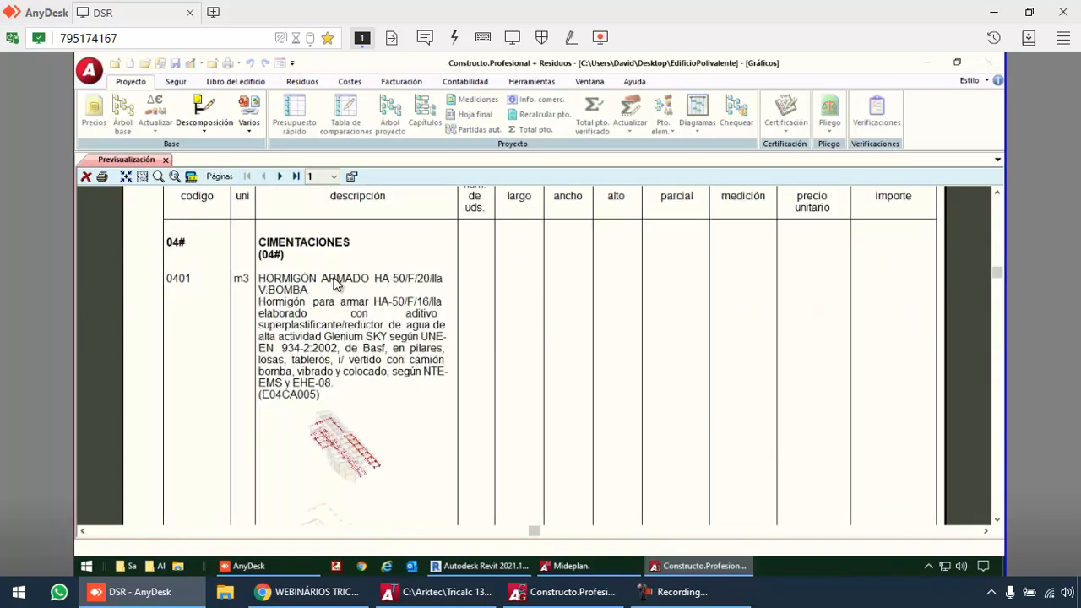
click(158, 175)
drag(215, 344, 476, 493)
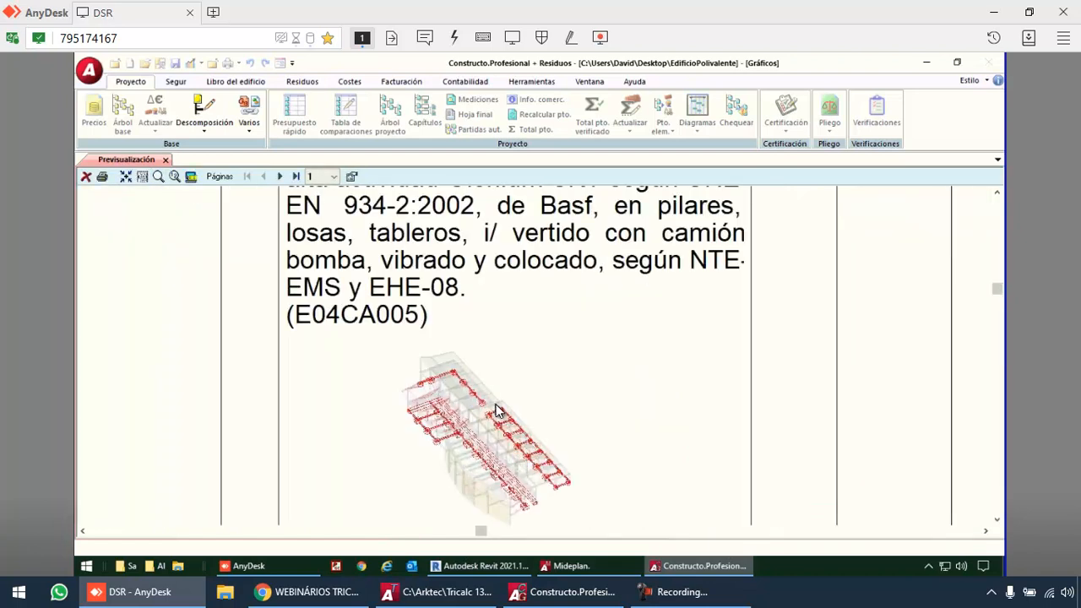
scroll(496, 411, down, 1)
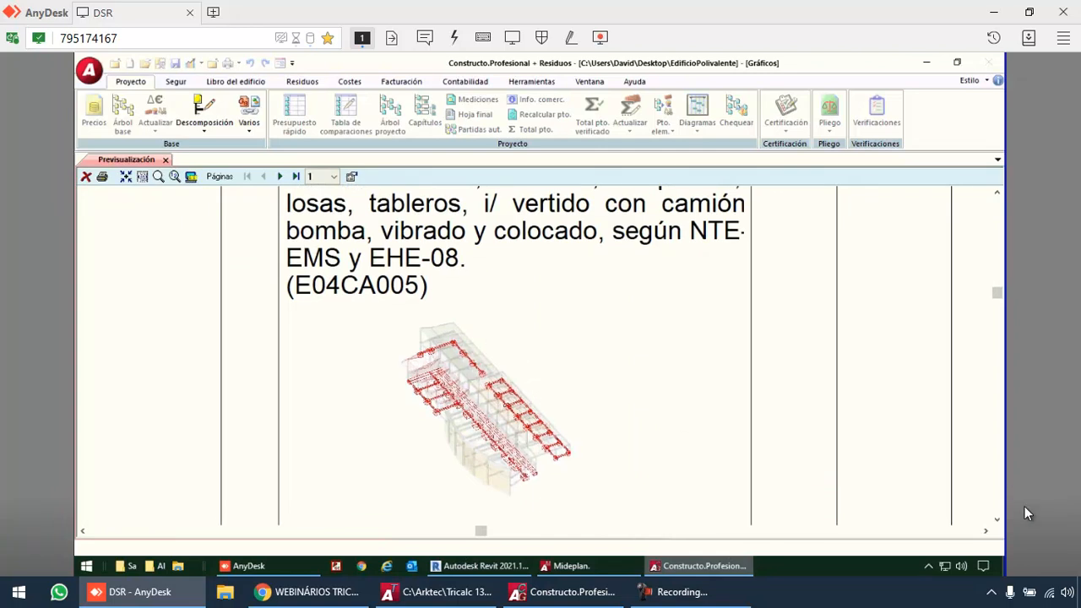
click(996, 521)
click(997, 521)
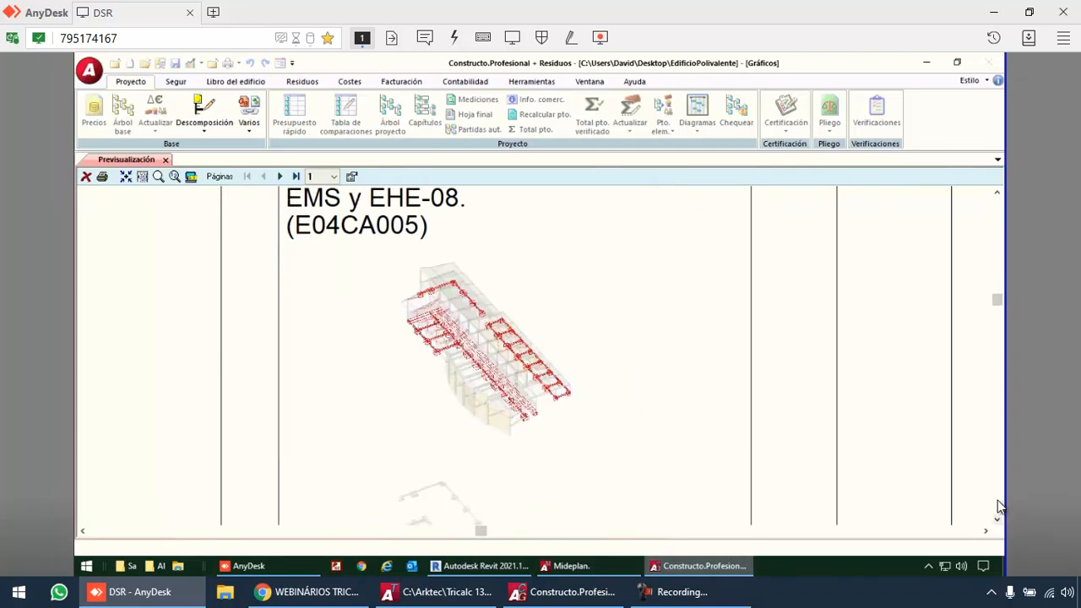
Examine the BIM drawings and measurement lines of concrete item E04CA005 on page 1 of the listing preview
click(996, 521)
click(996, 521)
click(996, 520)
click(996, 521)
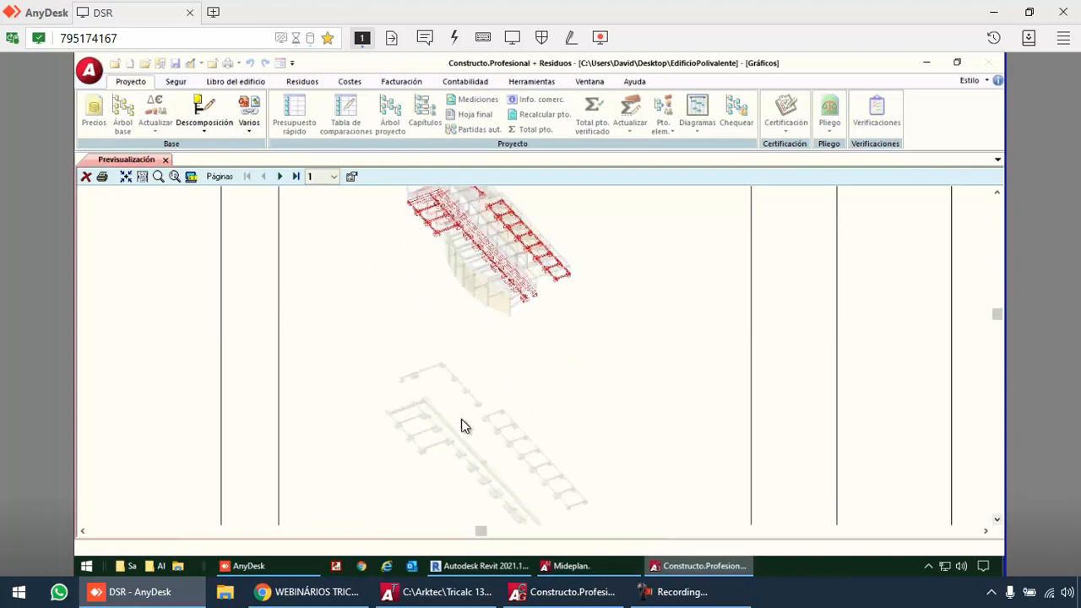
click(174, 176)
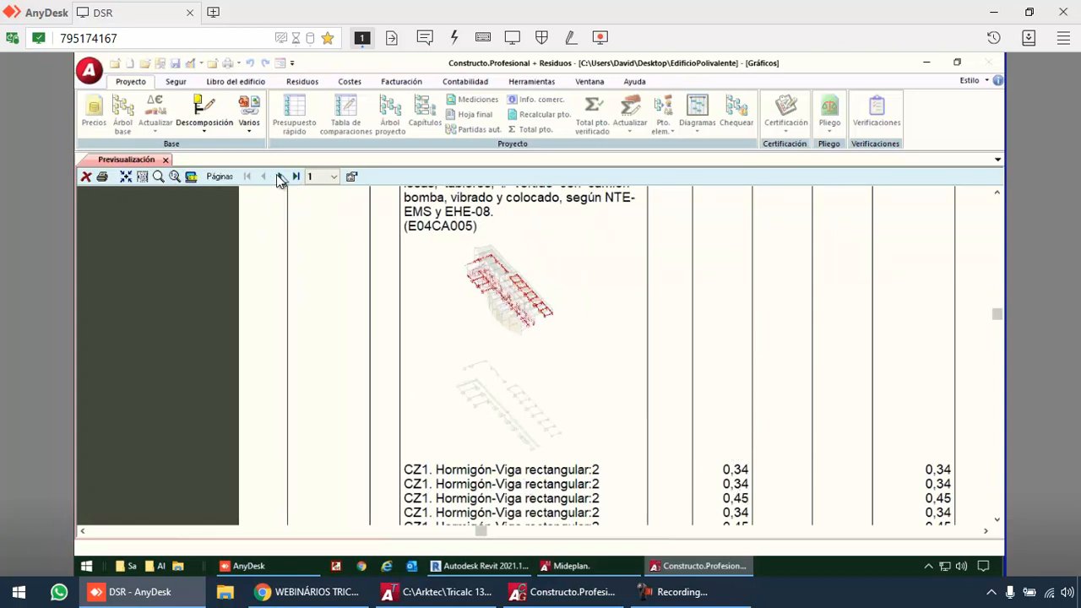
click(174, 176)
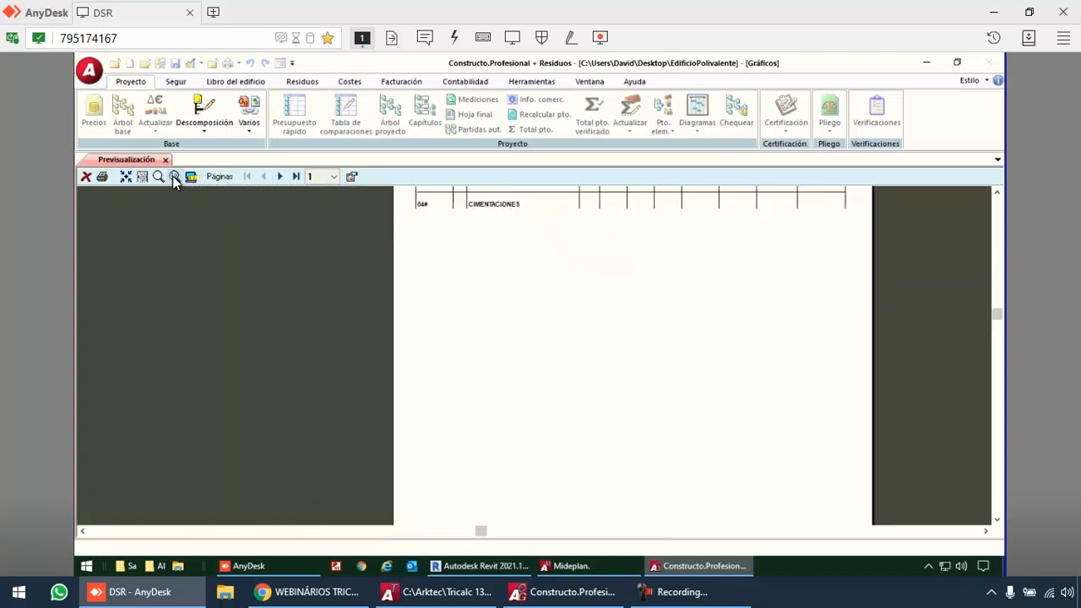
Go to page 4 of the preview and examine the drawings of pillar concrete item 0501 up close, returning to full page width
click(280, 175)
click(280, 176)
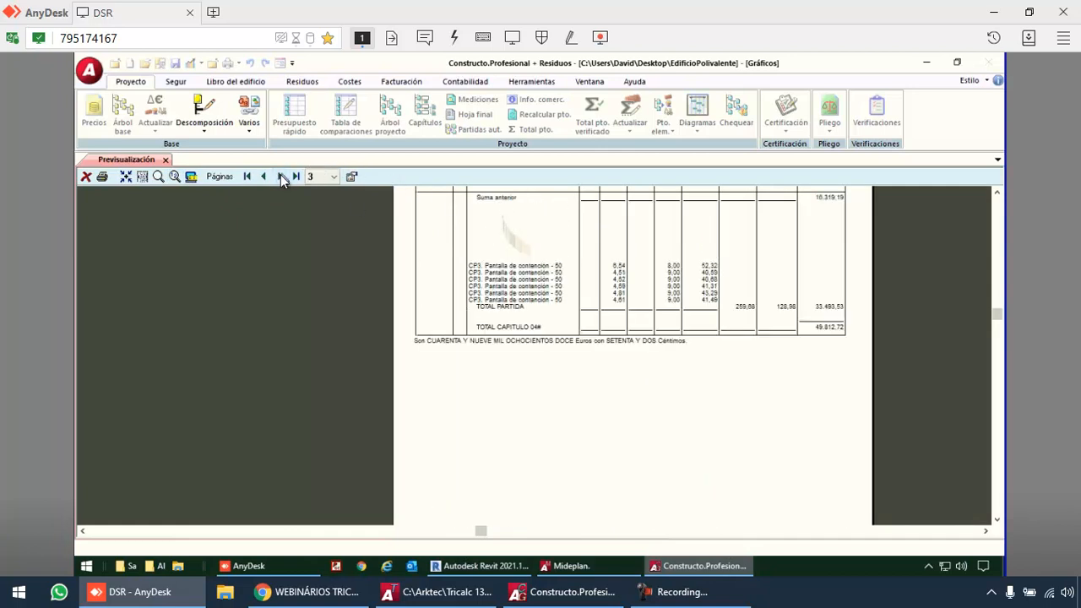
click(279, 175)
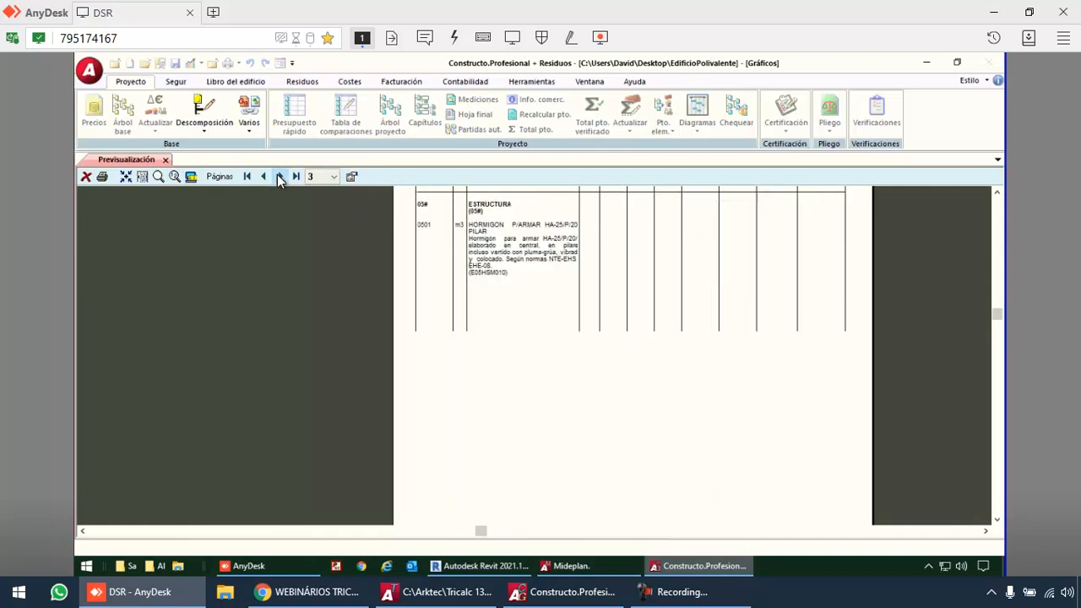
click(159, 176)
drag(429, 221, 640, 439)
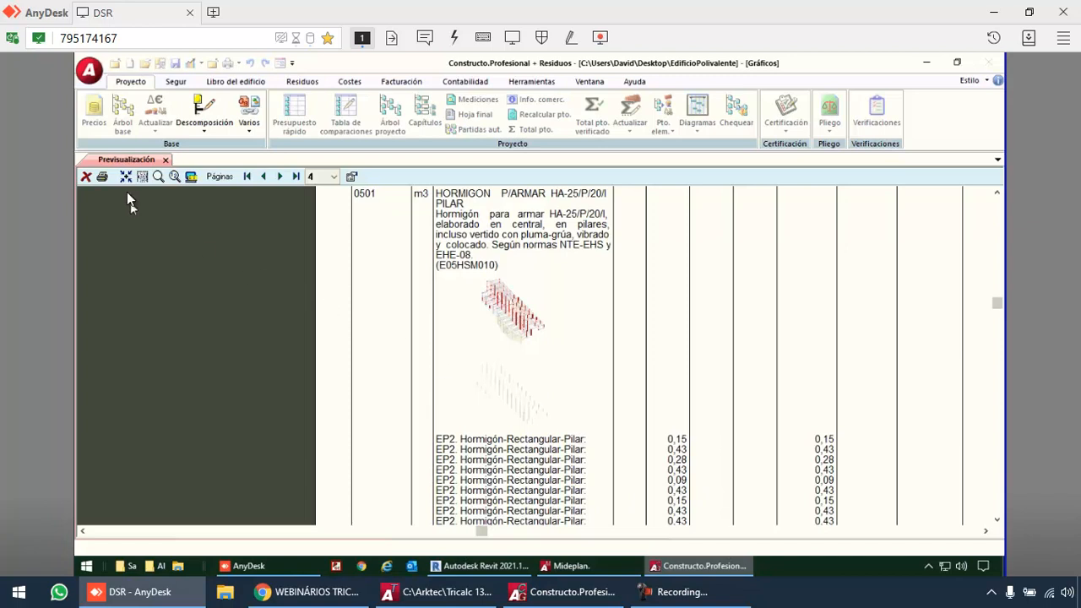
click(141, 176)
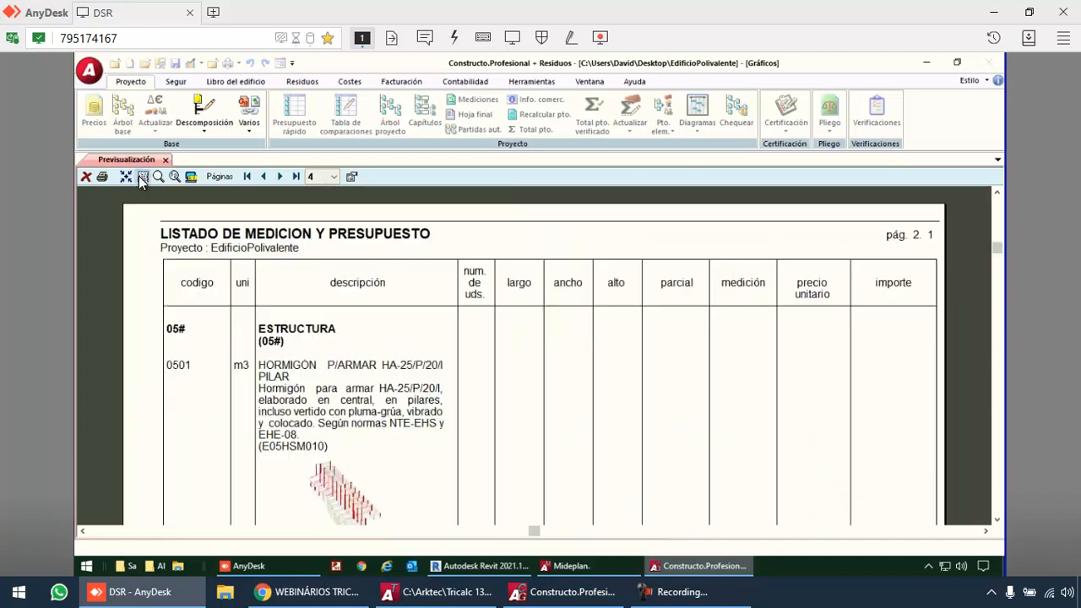
In the listing options, choose LOGO.BMP from the Constructo-Gest 14.0 Imagenes folder as the logo drawing file
click(353, 176)
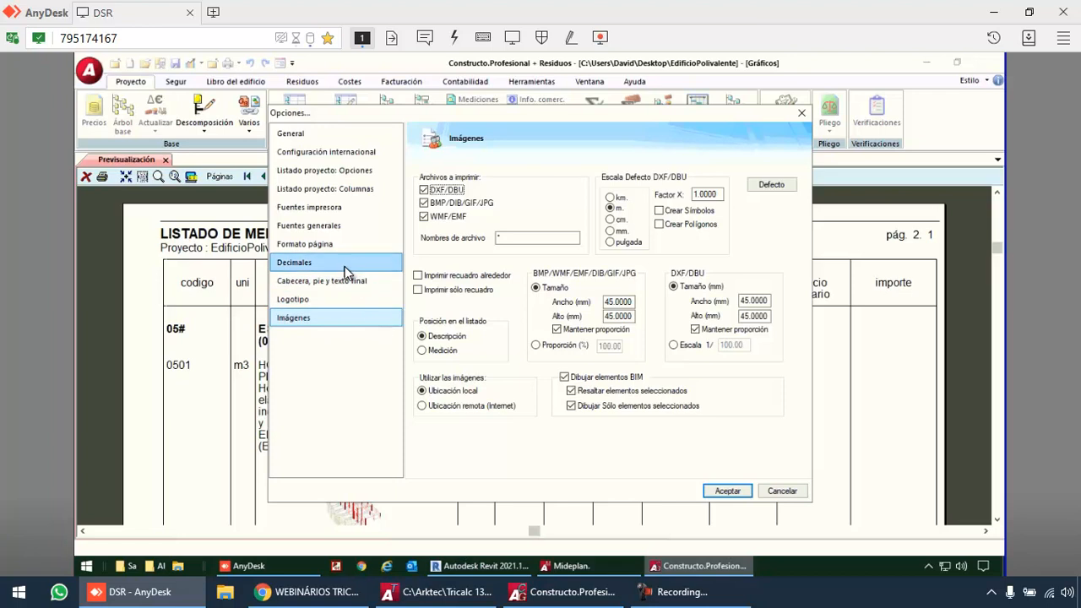
click(336, 301)
click(509, 217)
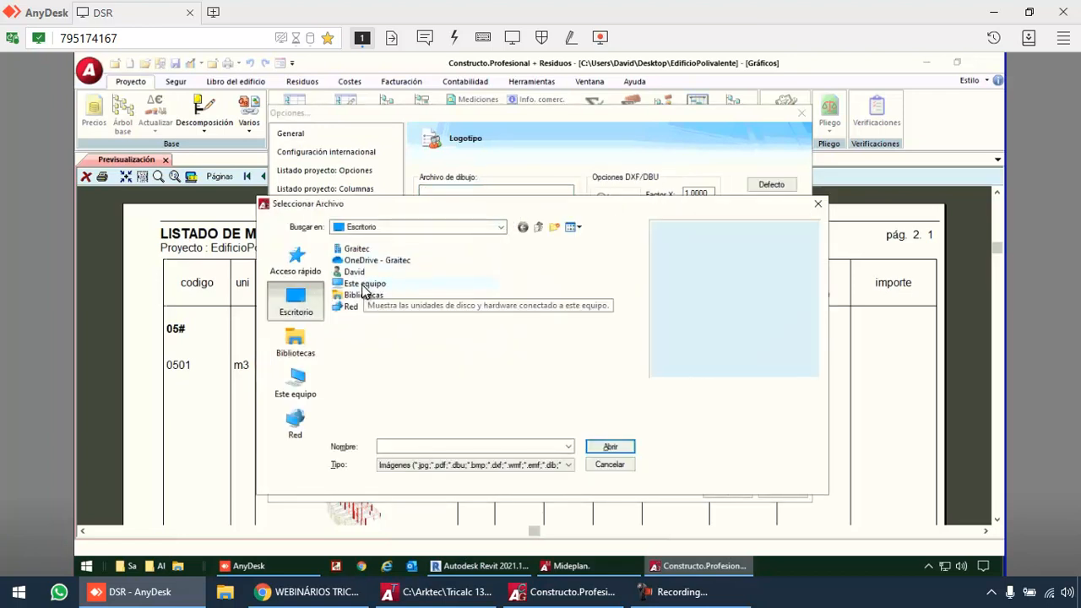
double_click(364, 283)
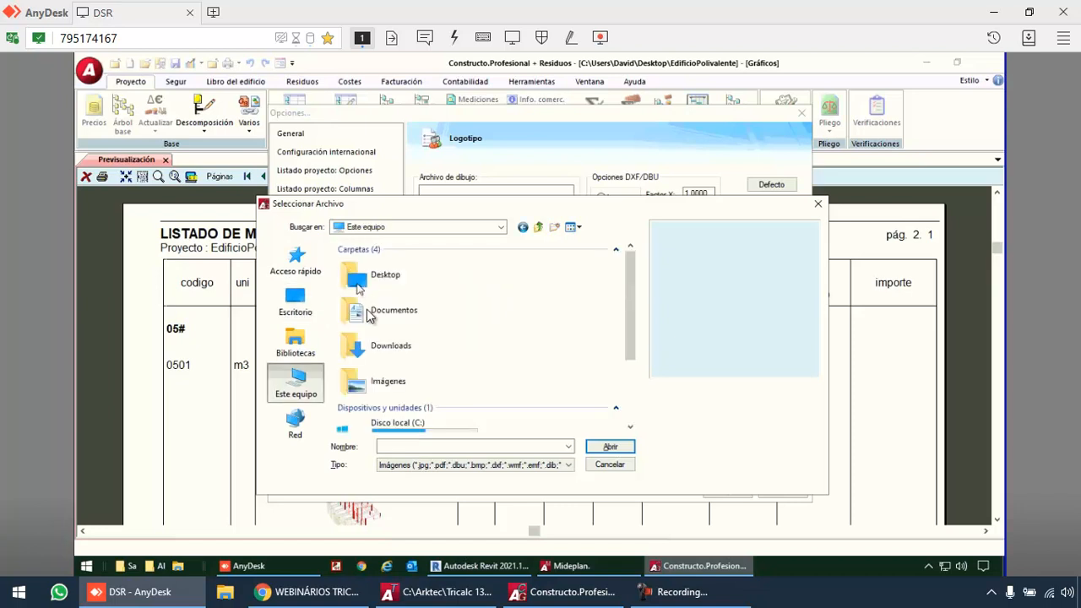
scroll(437, 354, down, 3)
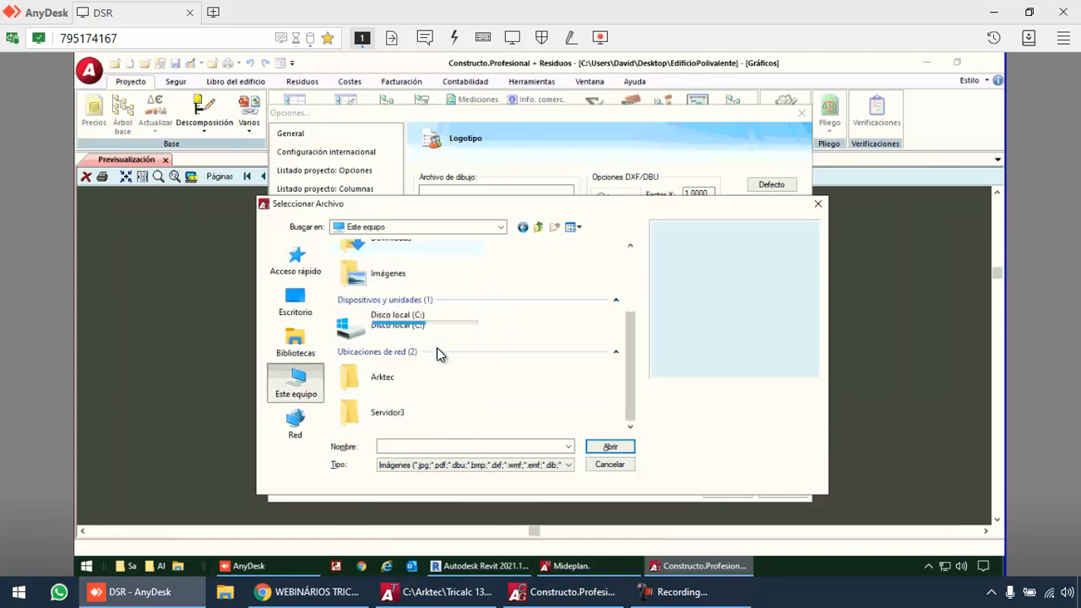
double_click(376, 379)
double_click(381, 276)
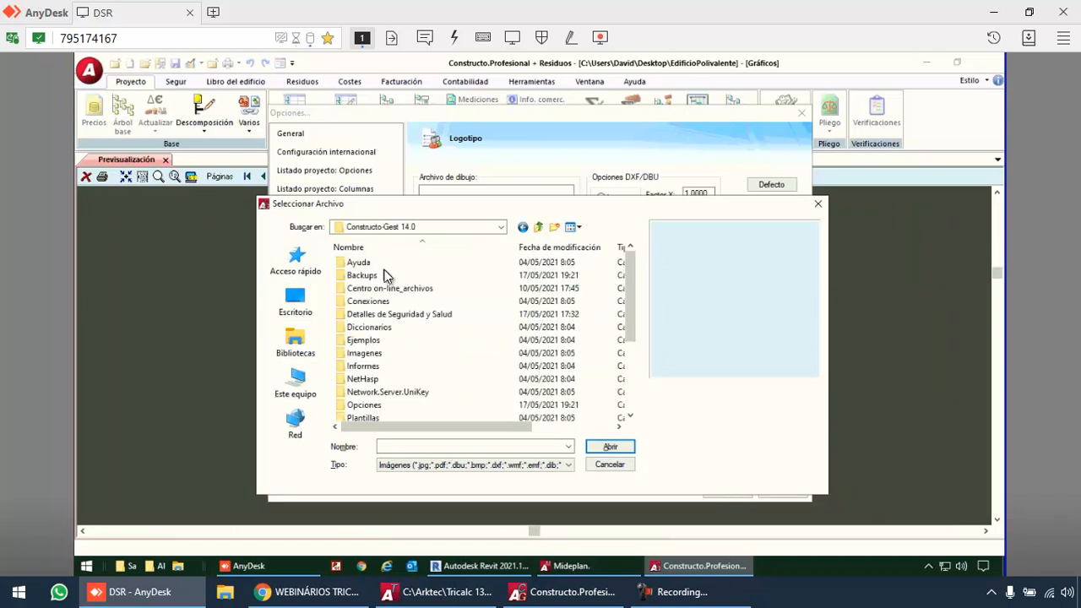
double_click(364, 353)
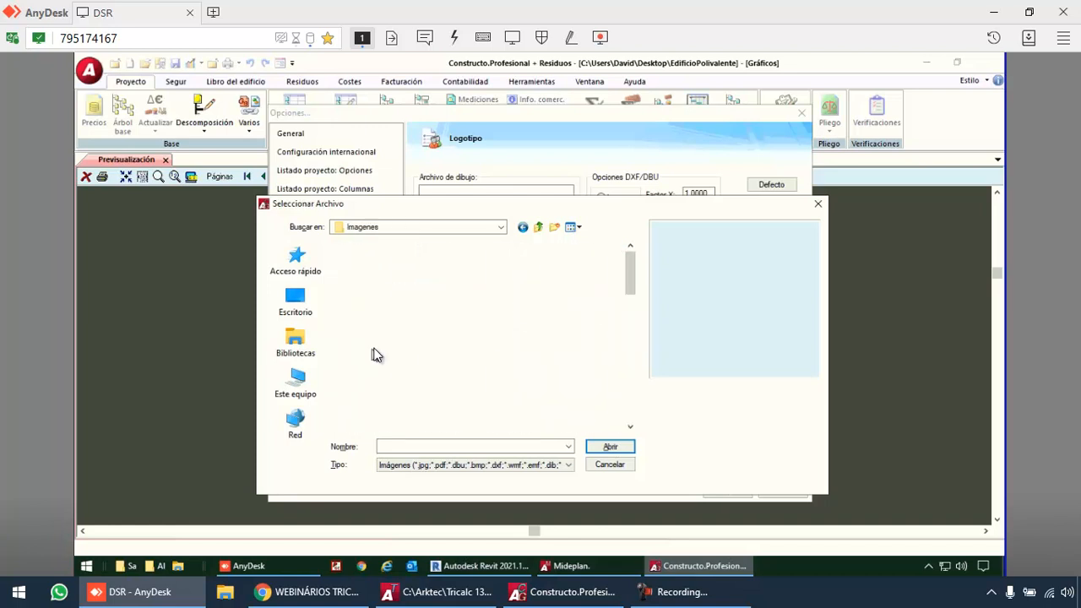
click(368, 371)
scroll(368, 372, down, 5)
click(368, 280)
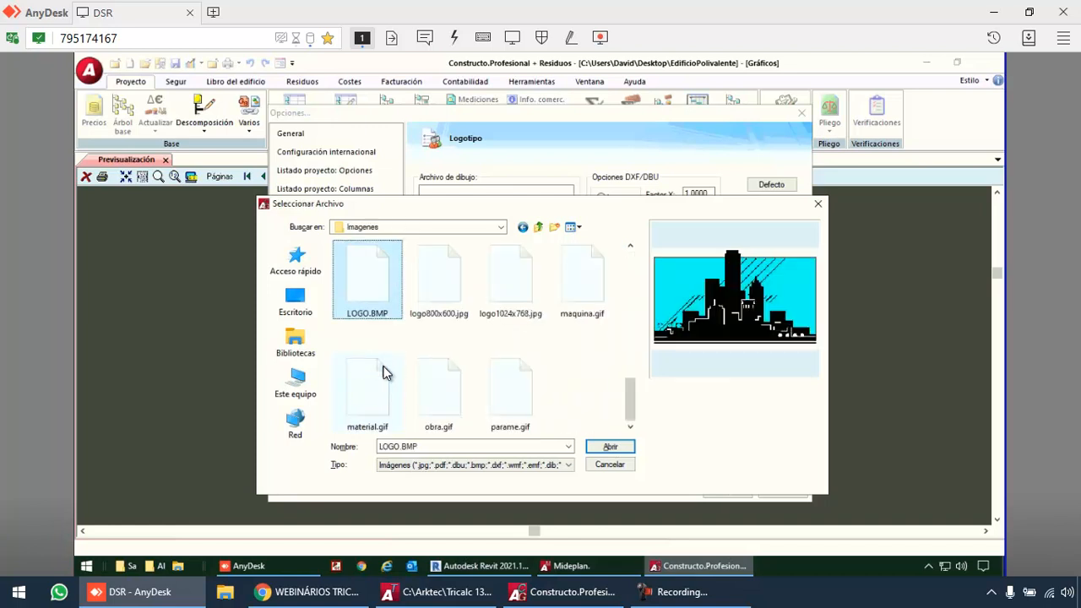
double_click(370, 283)
Set the logo's width and height to 25 mm, apply the options and check the logo in the page header
double_click(596, 299)
text(25)
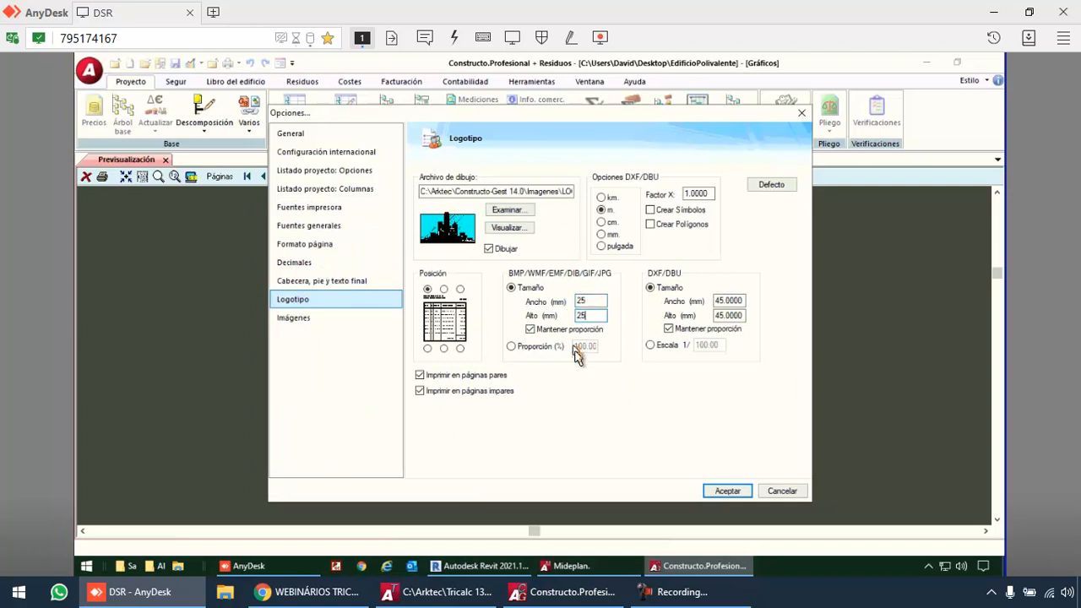
key(Return)
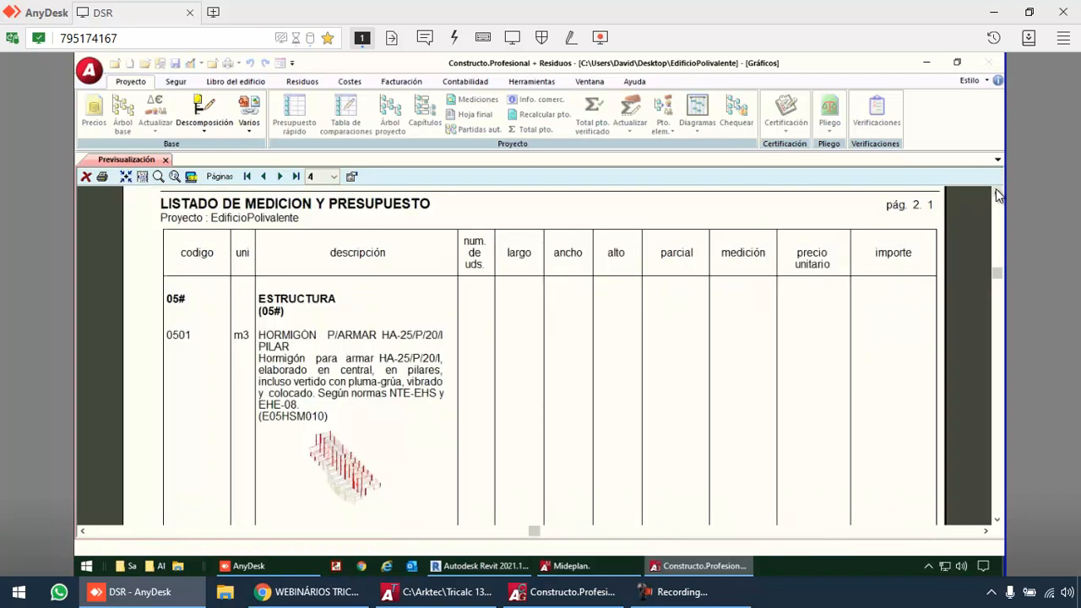
scroll(996, 194, up, 3)
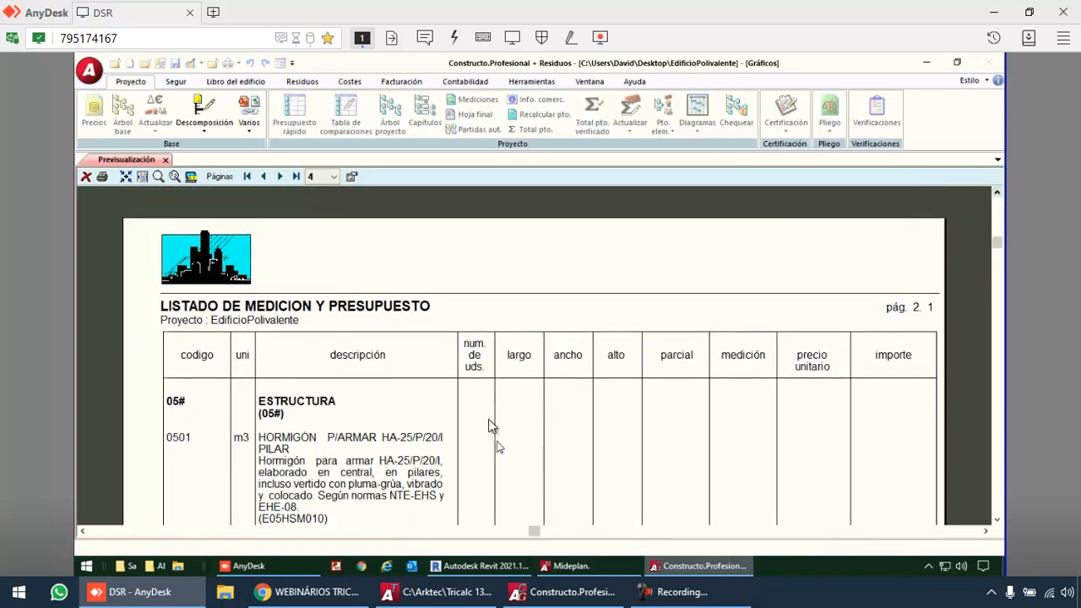
Turn off the listing's vertical lines and widen the Descrip.(Texto) column, check page 4 and close the preview
click(352, 178)
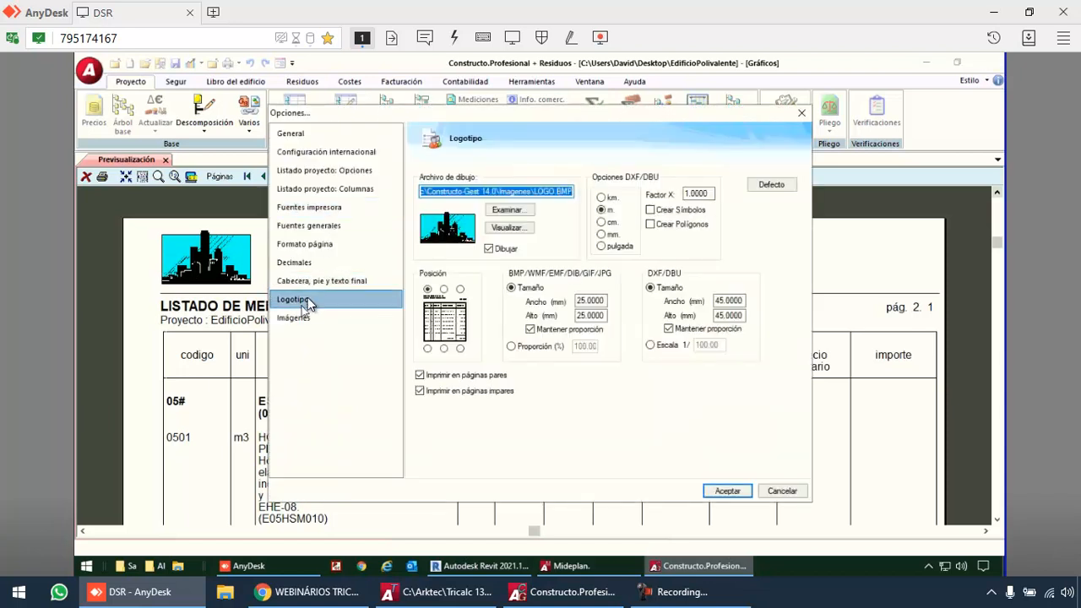
click(328, 246)
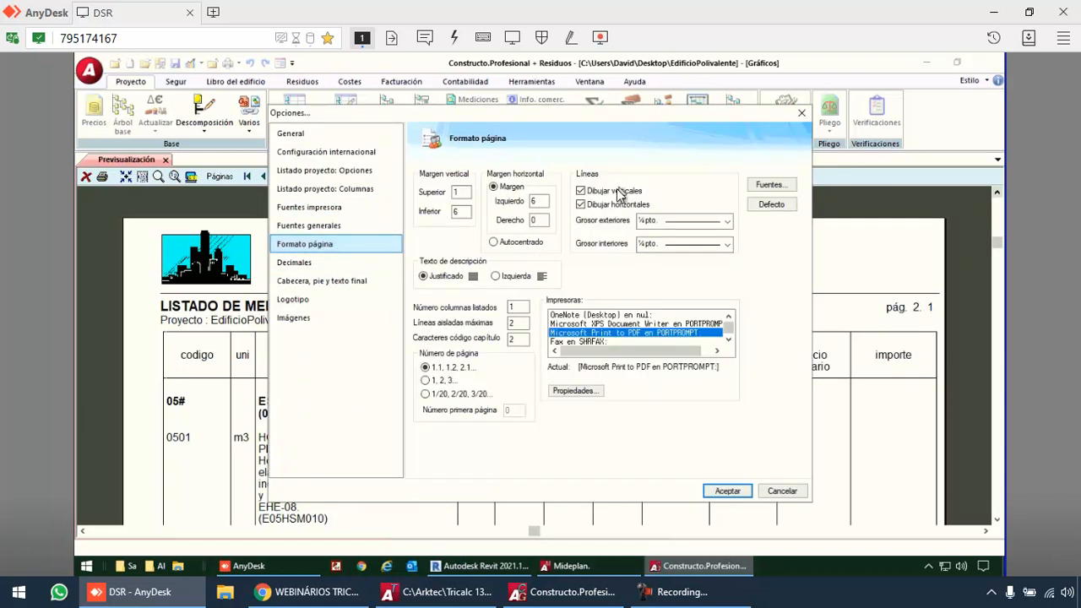
click(331, 190)
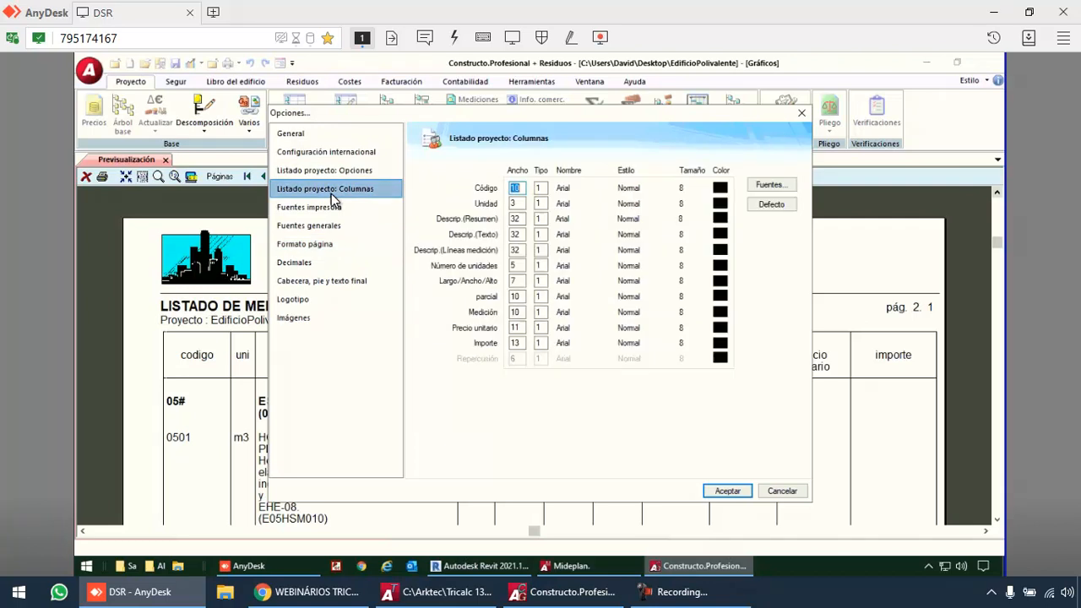
double_click(521, 234)
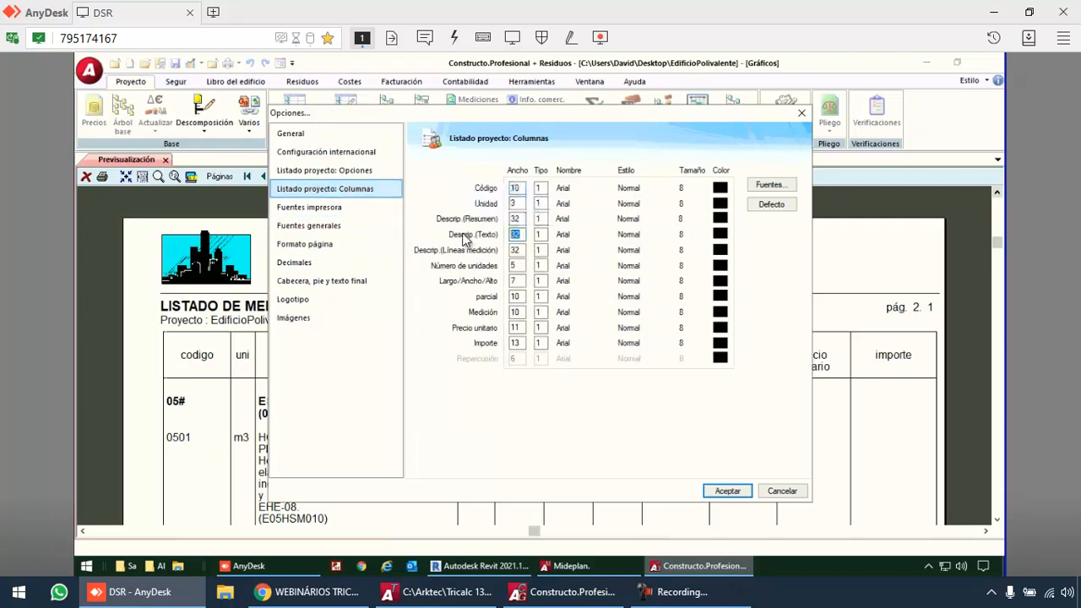
key(Return)
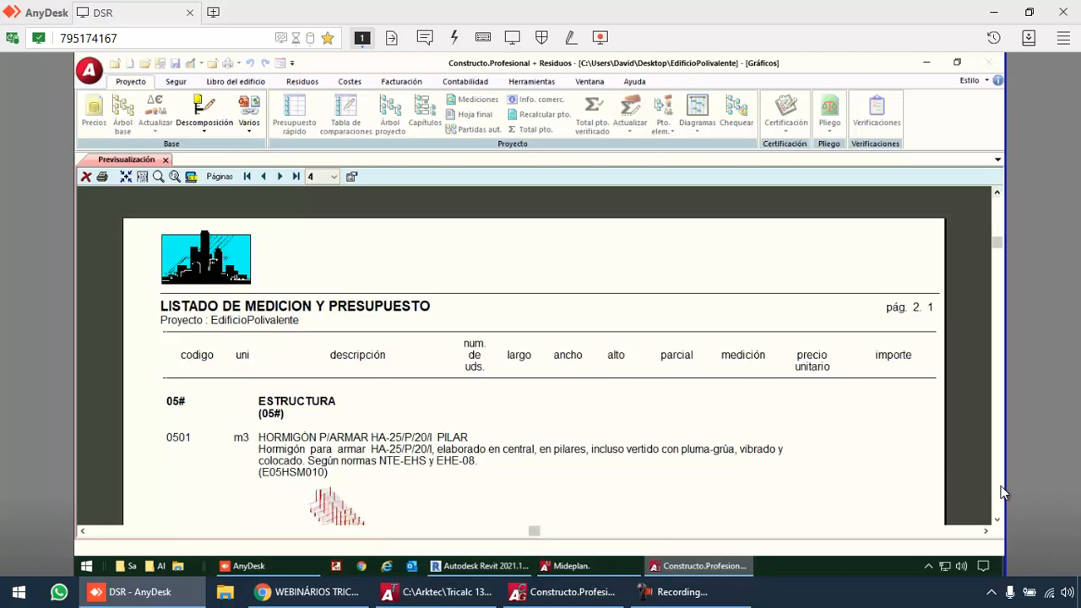
scroll(1003, 493, down, 3)
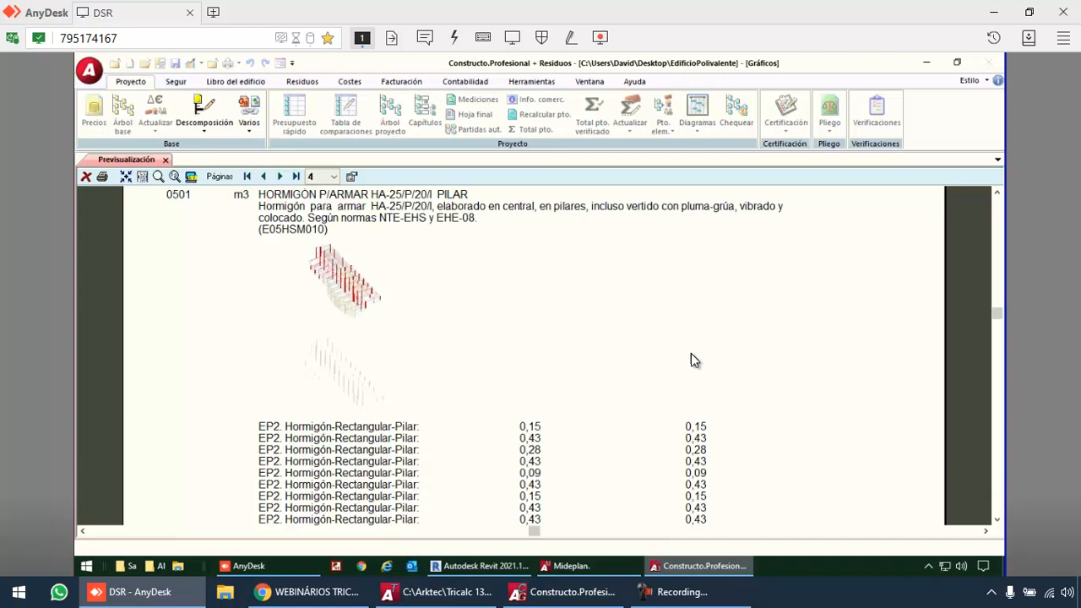
click(167, 160)
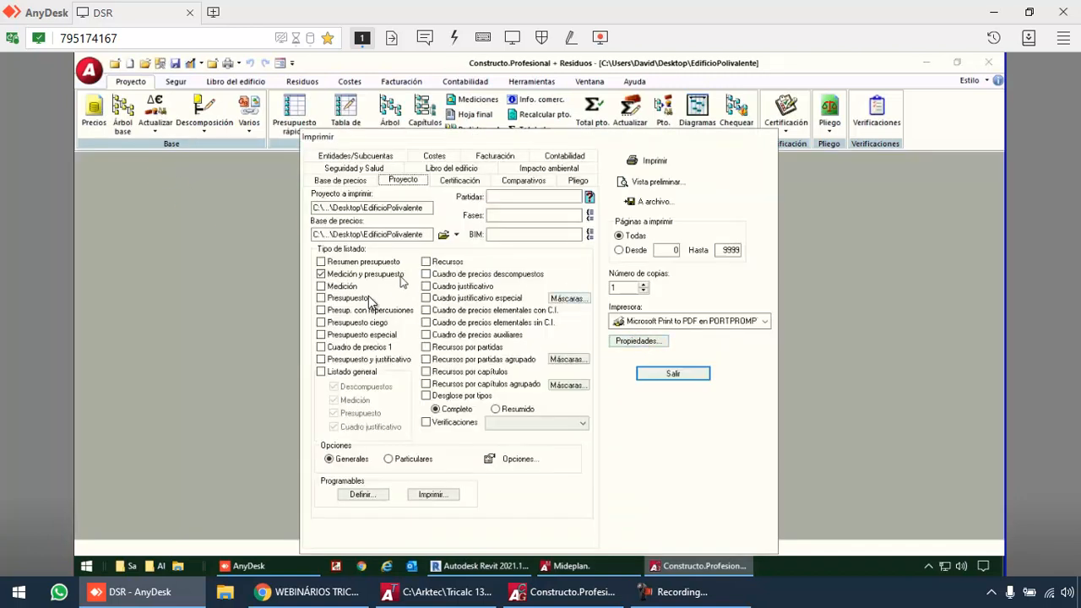
Preview the Cuadro de precios descompuestos listing instead of Medición y presupuesto, review its first item and leave the print dialog
click(346, 275)
click(427, 274)
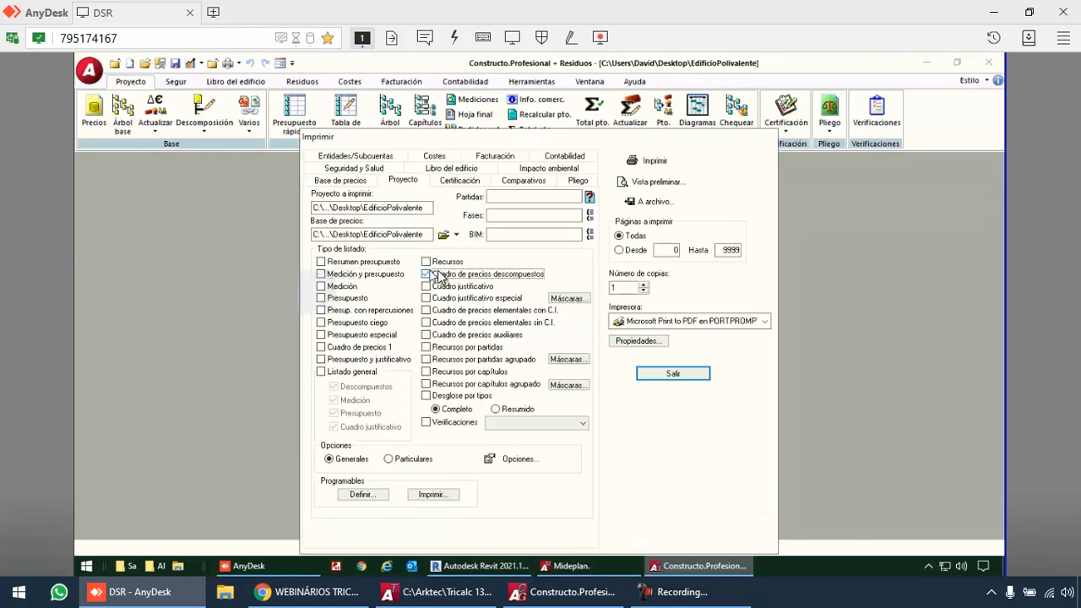
click(657, 184)
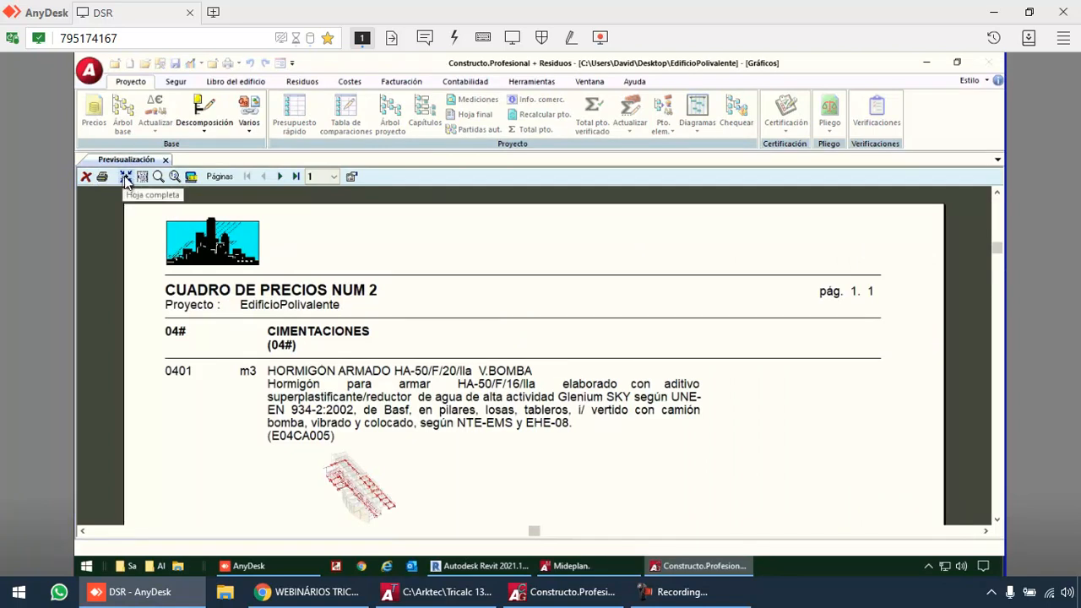
scroll(1002, 418, down, 3)
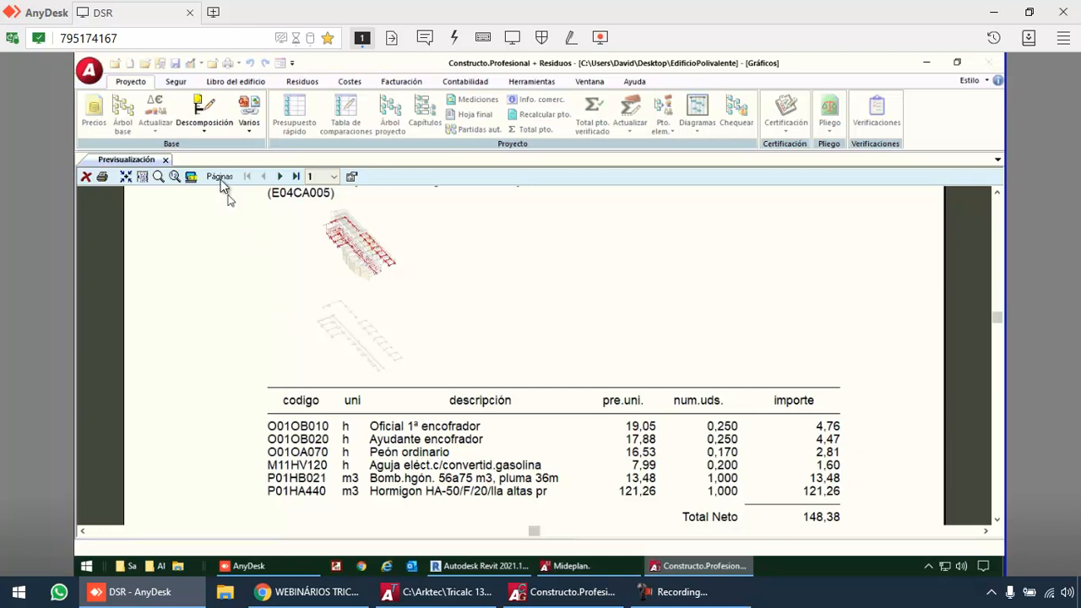
click(166, 159)
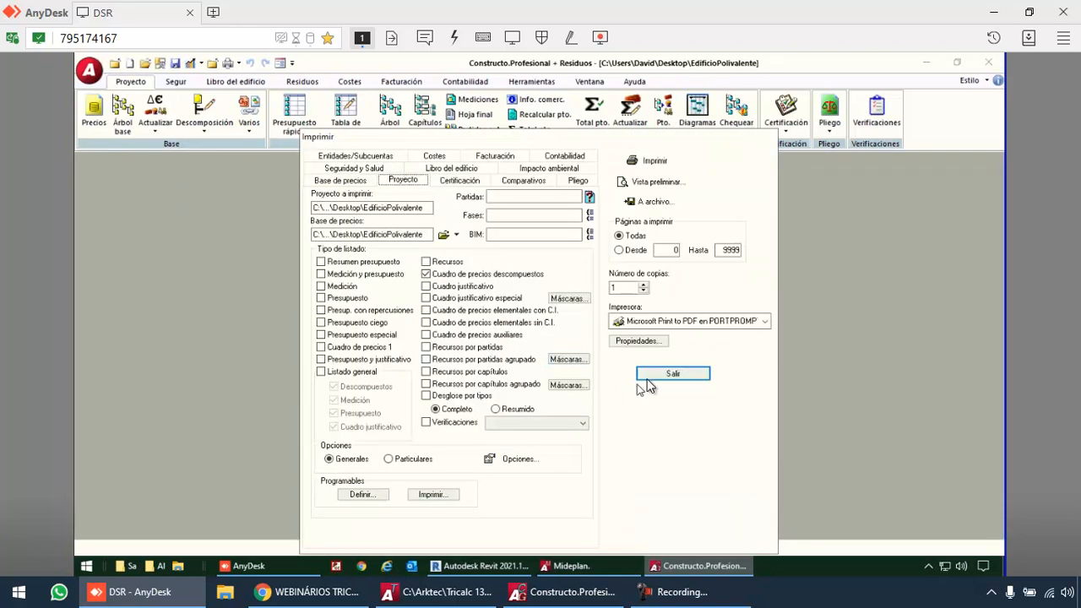
click(672, 374)
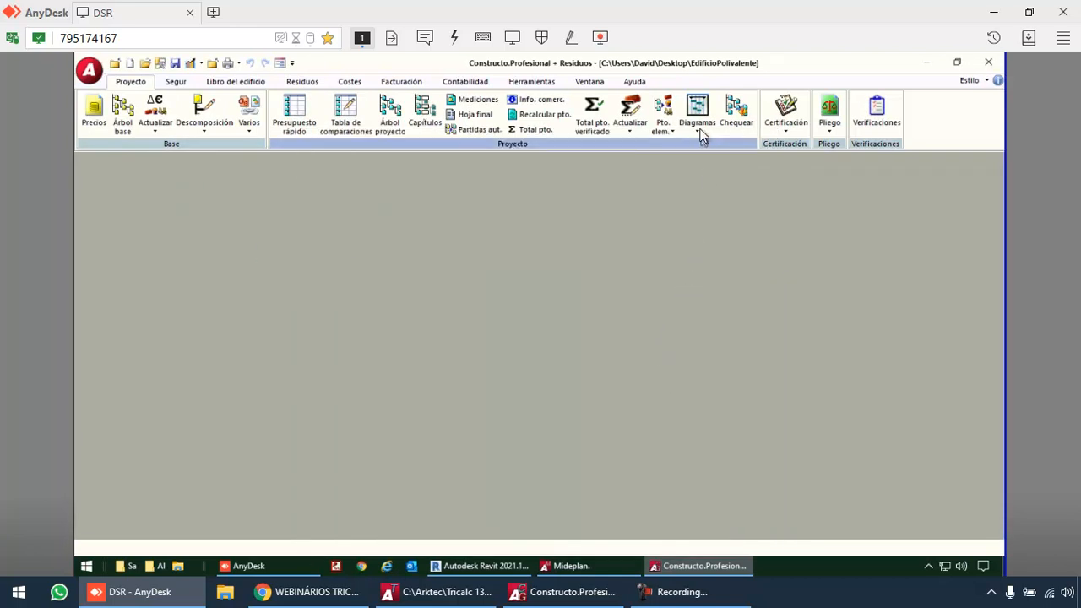
Open the project's Gantt diagram without linking the items, and widen the table pane and the Duración column
click(700, 105)
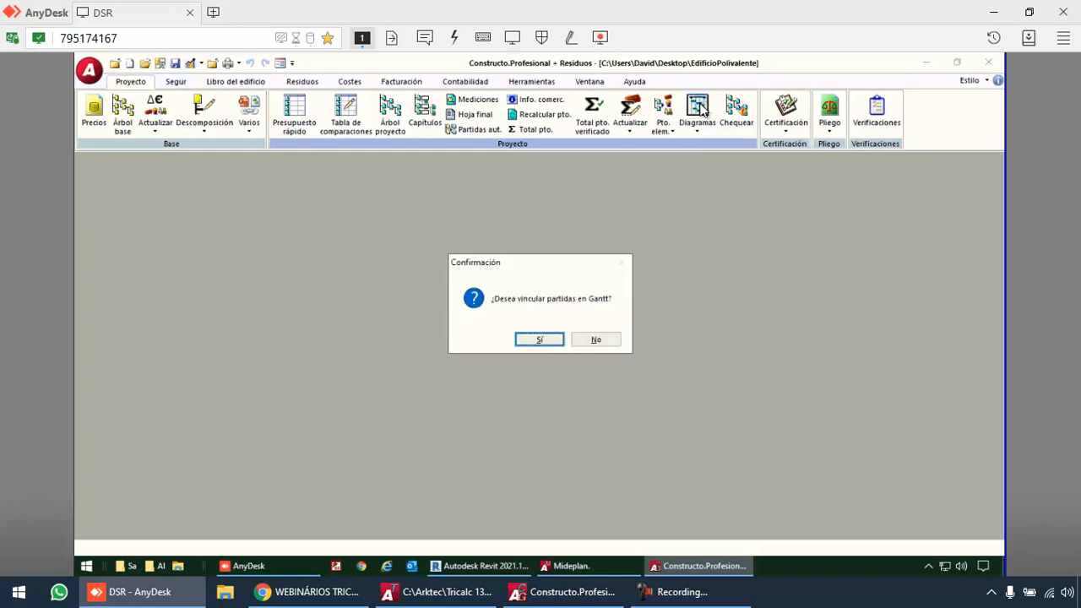
click(578, 339)
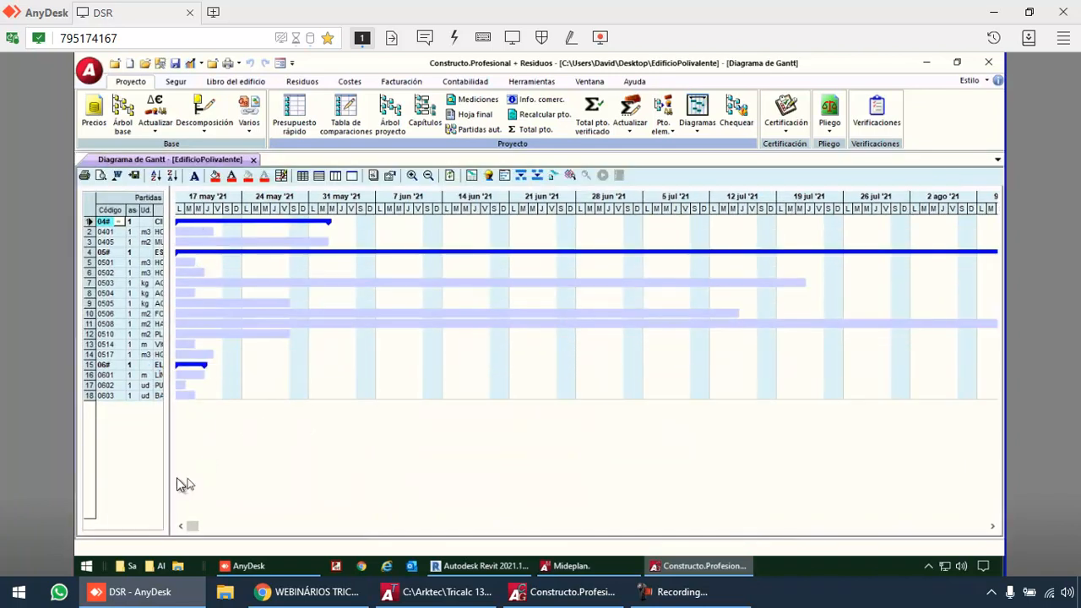
drag(166, 477, 330, 476)
drag(468, 474, 485, 475)
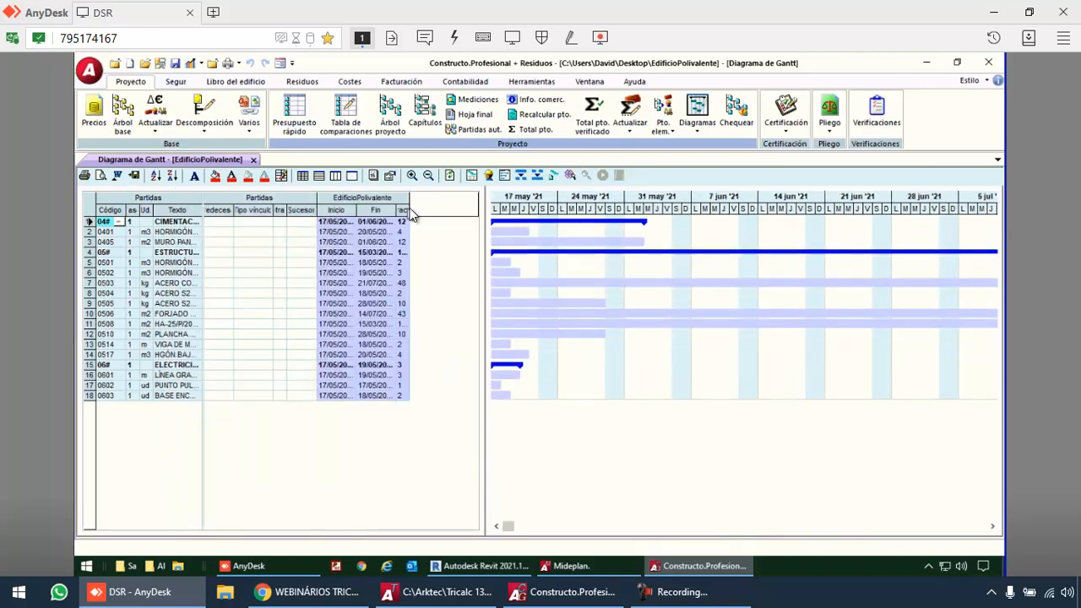
drag(411, 210, 429, 212)
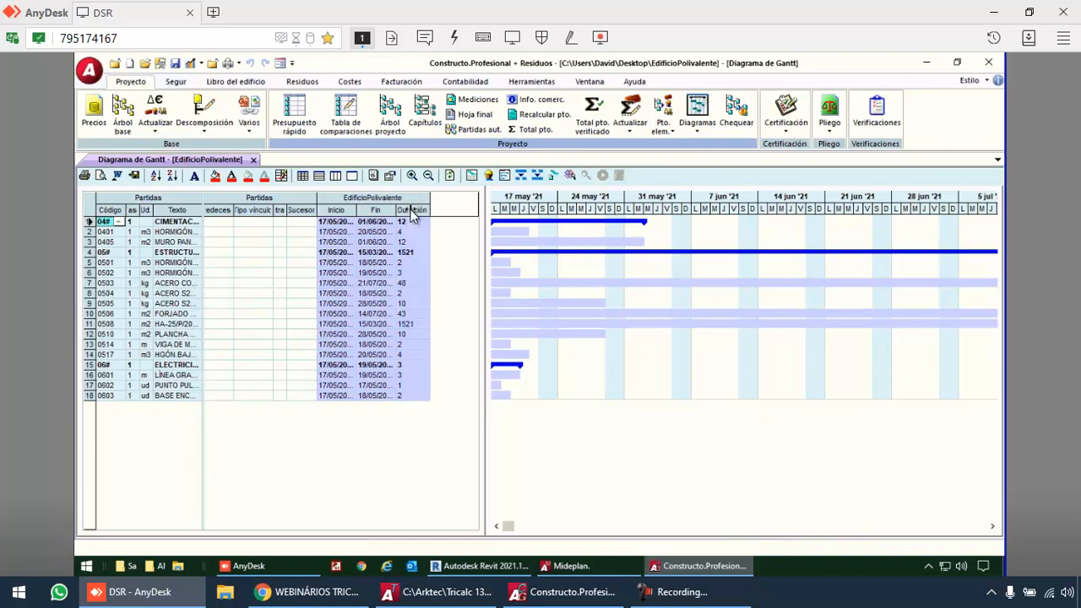
Set the durations of items 0405 and 0503 to 4 and of item 0508 to 5 in the Gantt table
click(412, 243)
text(4)
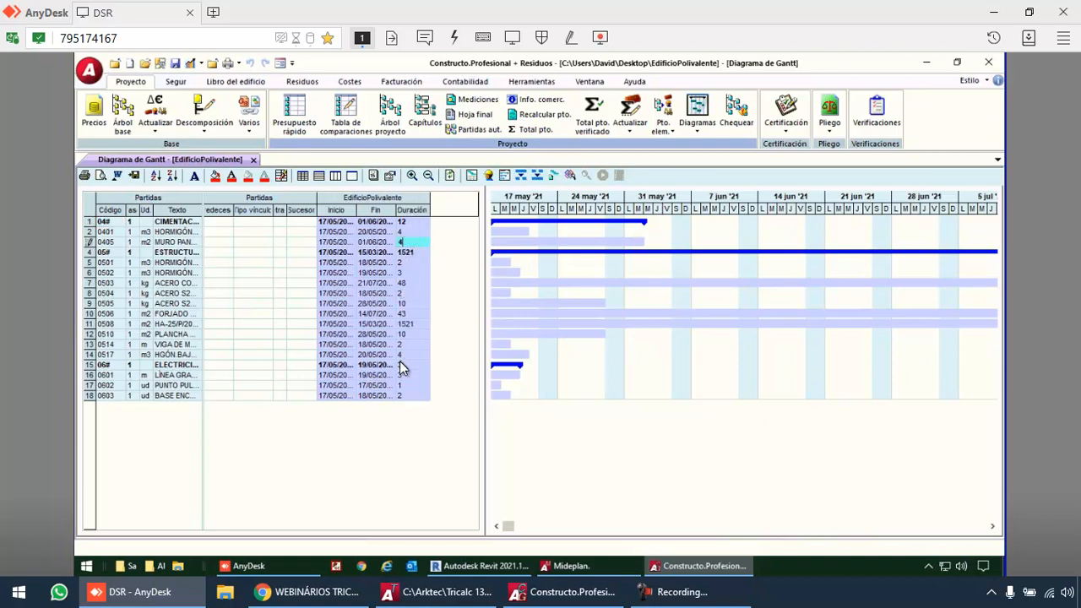
key(Down)
key(Down)
key(Down)
key(Down)
text(4)
key(Down)
key(Down)
key(Down)
key(Down)
text(5)
key(Down)
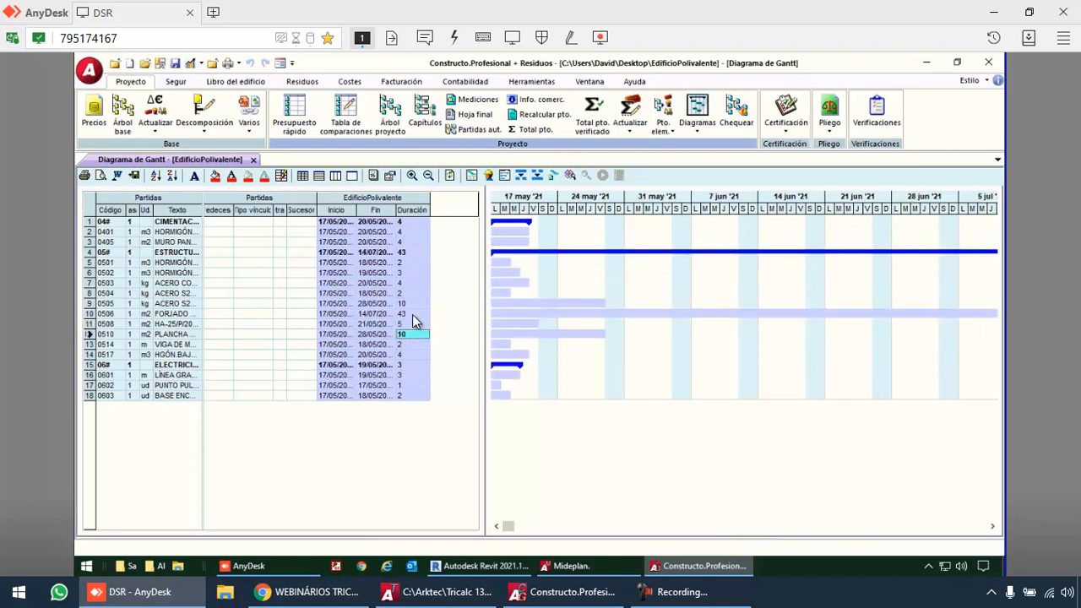
Set item 0506's duration to 23 and shift items 0405, 0501, 0502 and 0503 to start on 21/05, 27/05, 31/05 and 01/06
text(23)
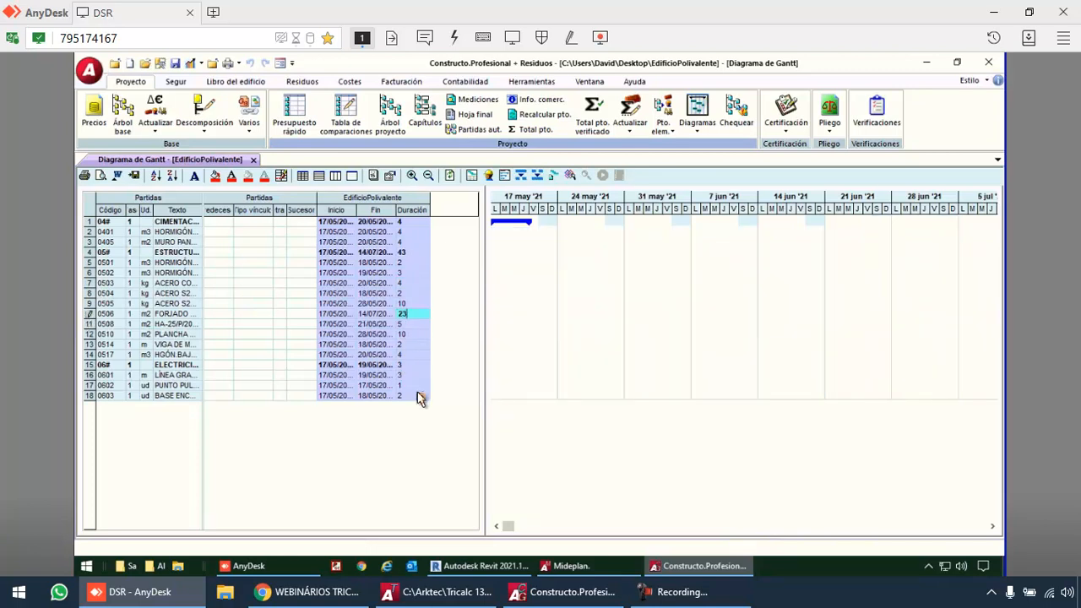
key(Down)
drag(514, 243, 588, 261)
drag(509, 271, 640, 271)
drag(510, 282, 649, 282)
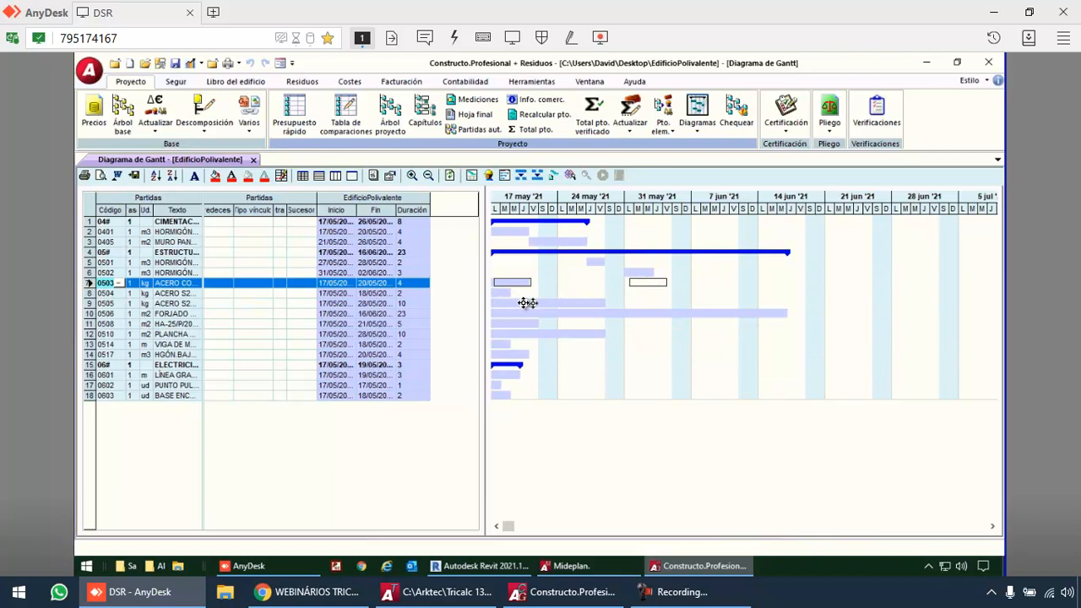
Shift items 0504 and 0505 to start on 04/06, 0508 on 09/06, 0506 and 0510 on 10/06, and 0514 and 0517 on 16/06
drag(501, 293, 666, 292)
drag(511, 304, 677, 302)
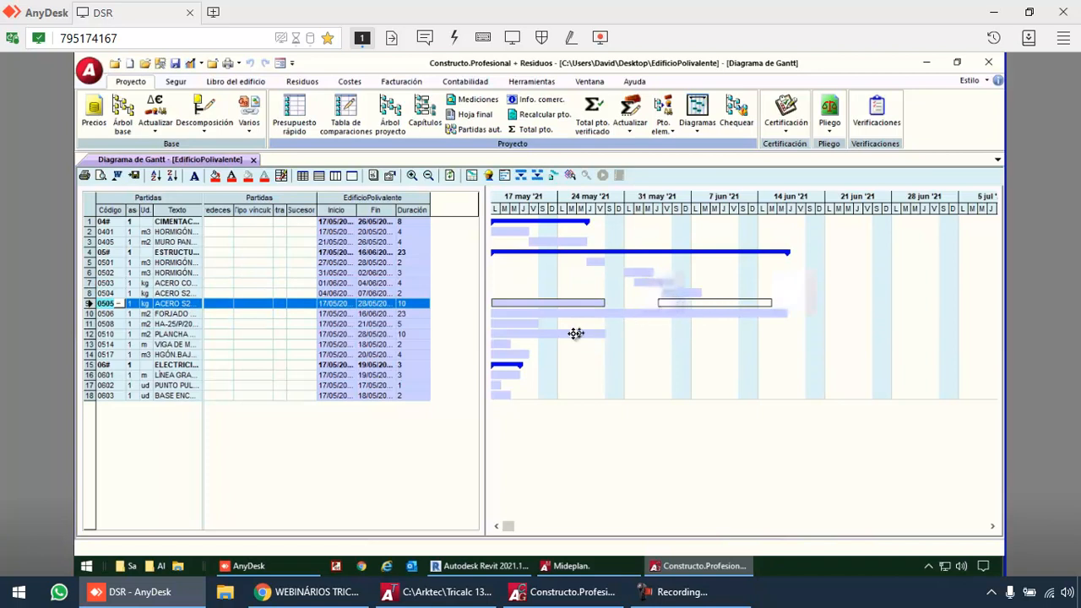
drag(509, 313, 730, 313)
drag(520, 324, 728, 325)
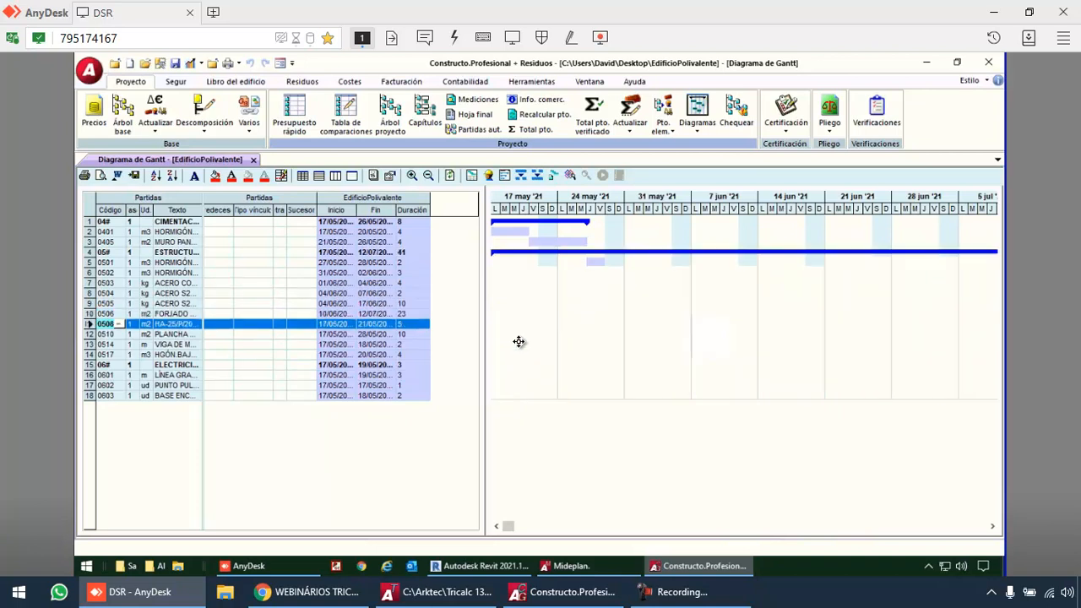
drag(504, 335, 731, 337)
drag(501, 345, 785, 355)
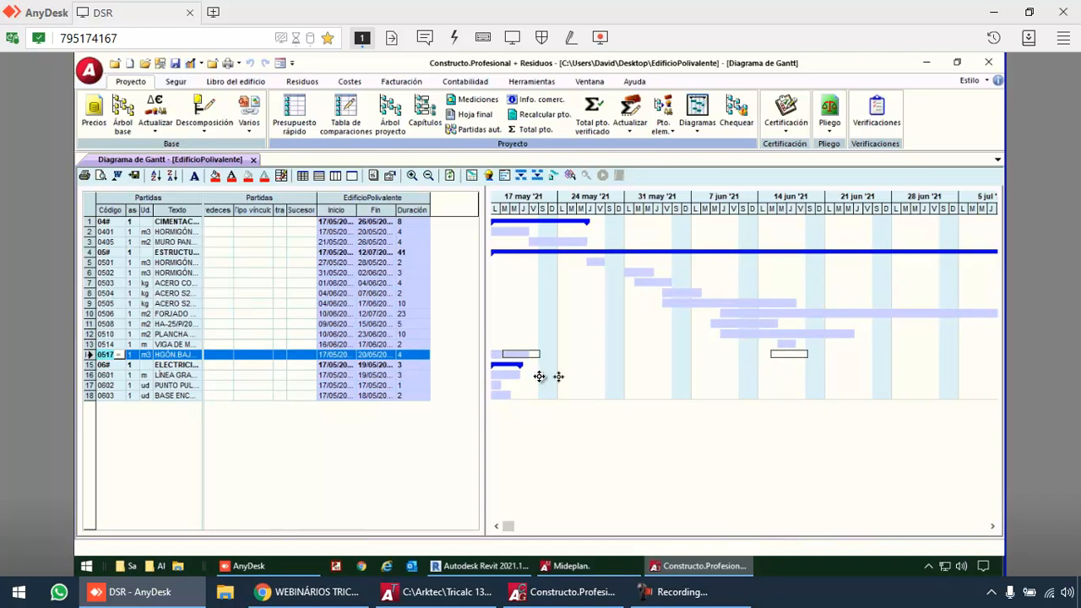
Shift the electrical items in the Gantt chart so 0601 and 0602 start on 17/06 and 0603 on 18/06
drag(505, 374, 330, 379)
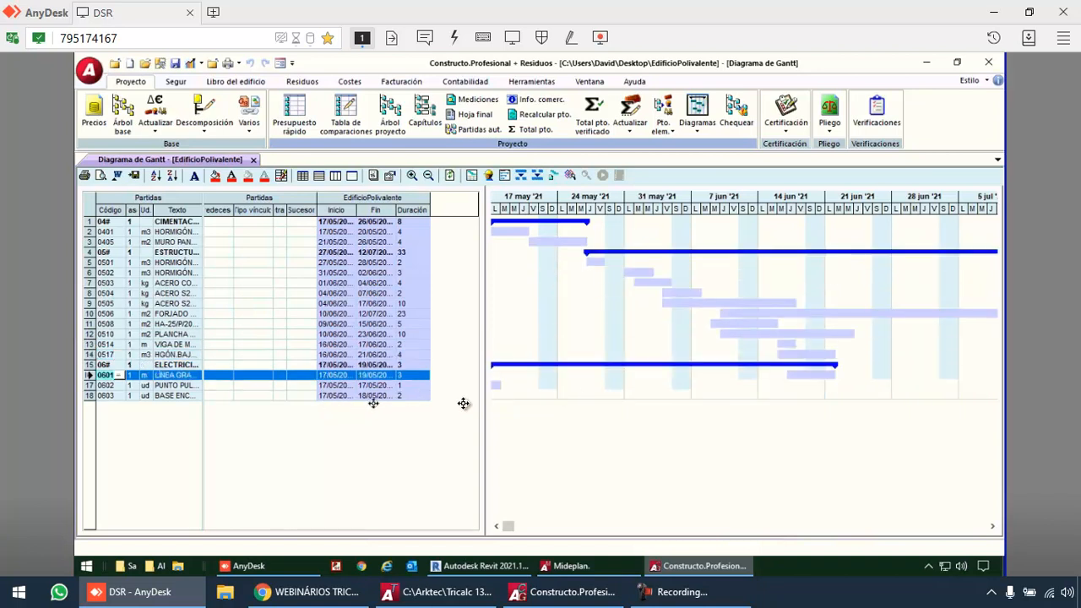
drag(494, 385, 787, 384)
drag(499, 396, 799, 395)
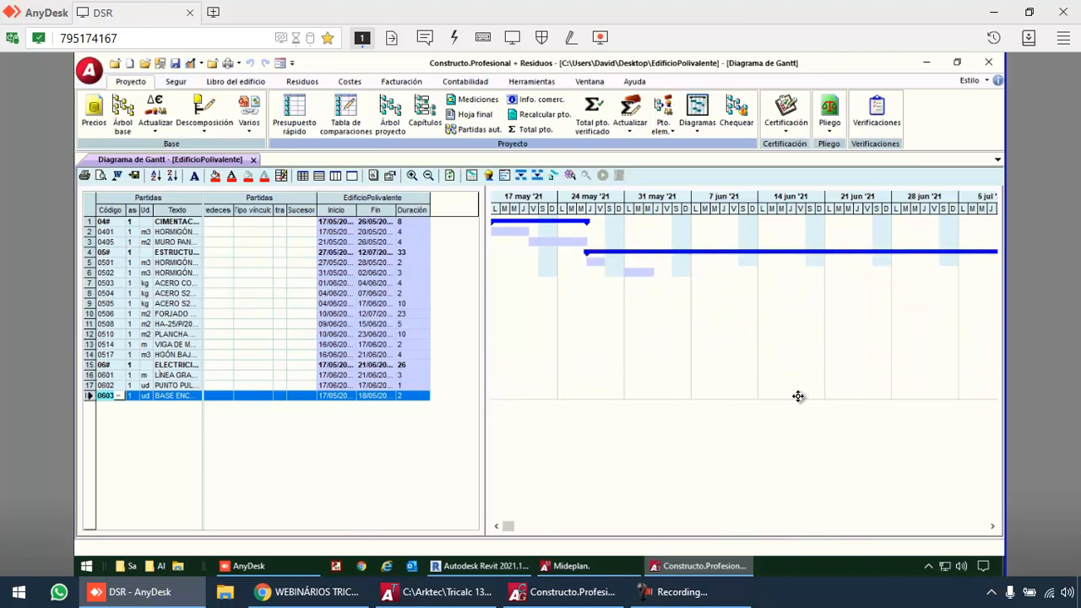
Display the EdificioPolivalente 3D model beside the Gantt diagram, narrow the item table and hide the model's element tree
click(570, 175)
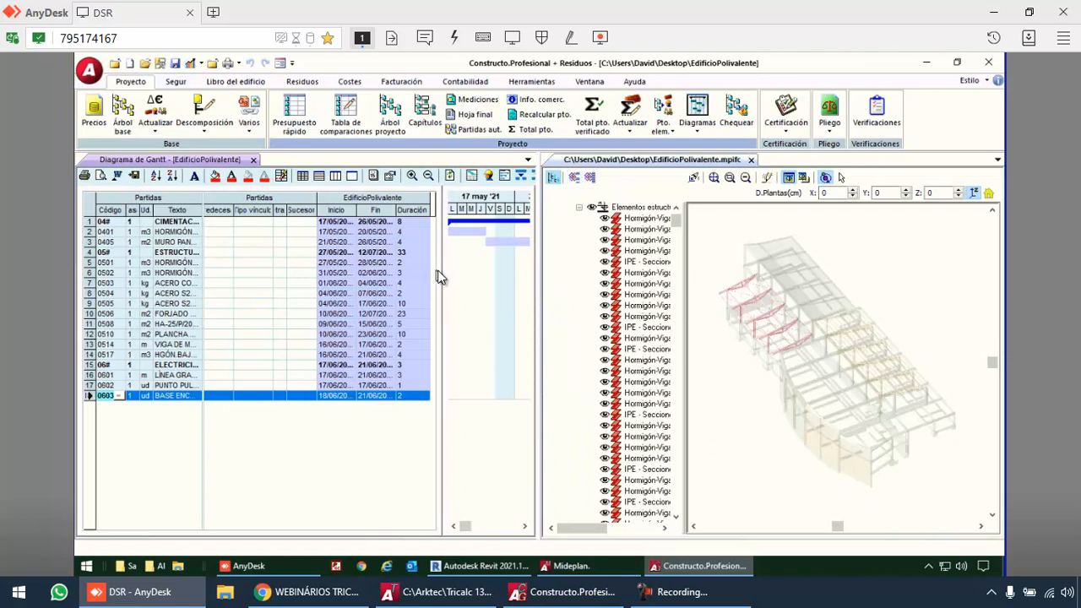
drag(439, 270, 225, 284)
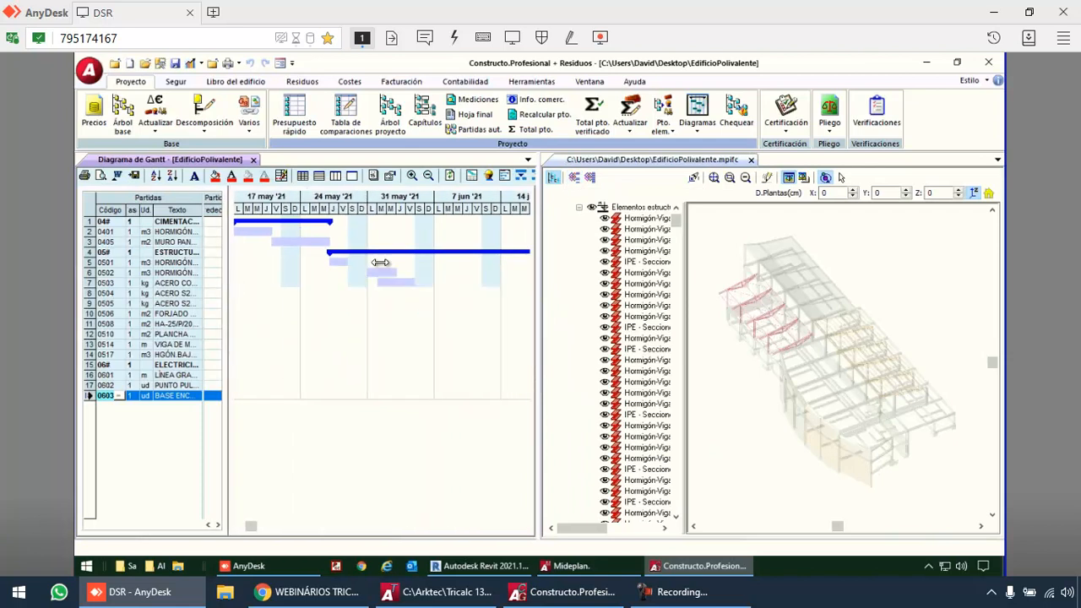
click(552, 176)
drag(669, 269, 719, 375)
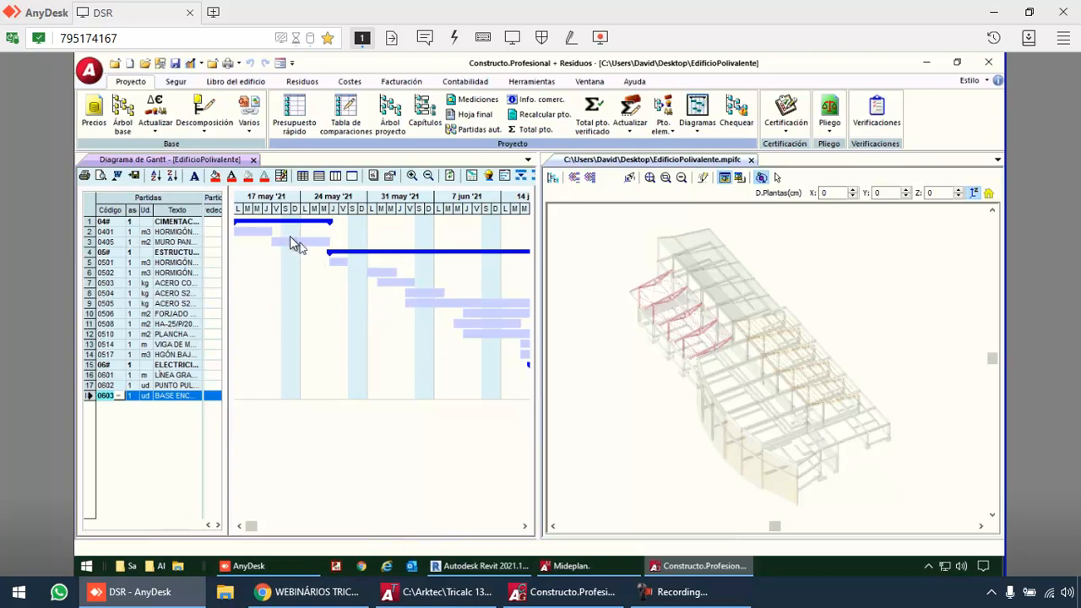
Review the 3D construction progress on the timeline at 17/05, 22/05, 02/06 and 15/06/2021, and clear the date selection
click(239, 209)
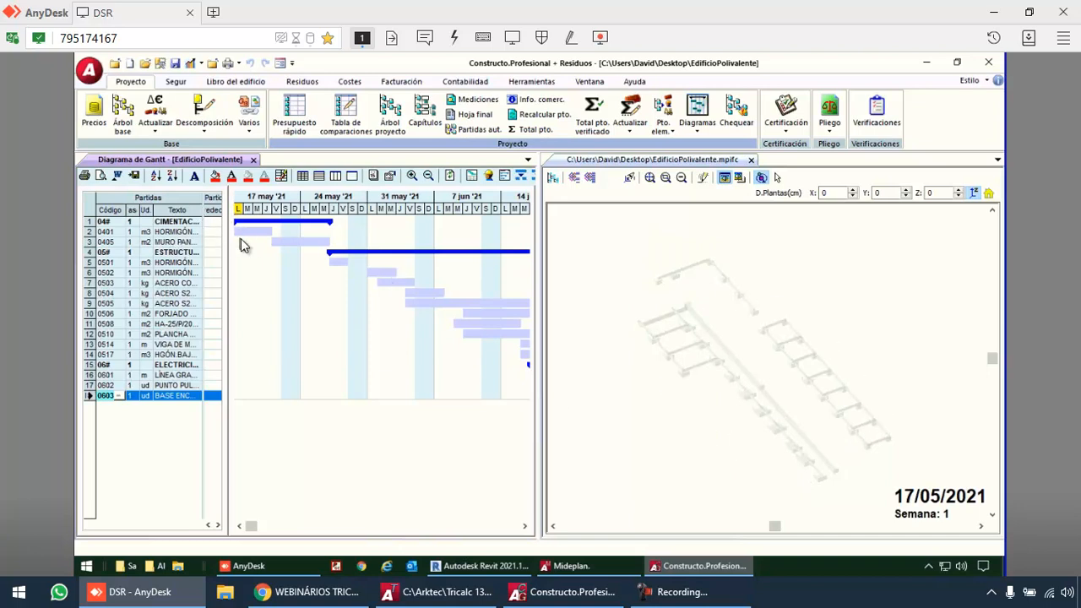
click(285, 210)
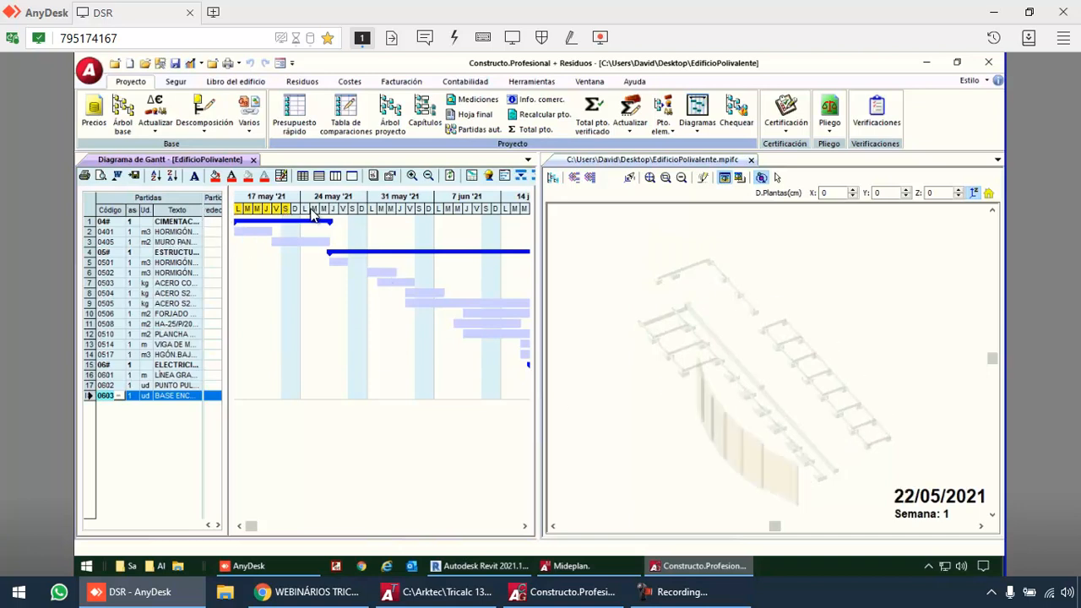
click(312, 214)
drag(344, 211, 391, 218)
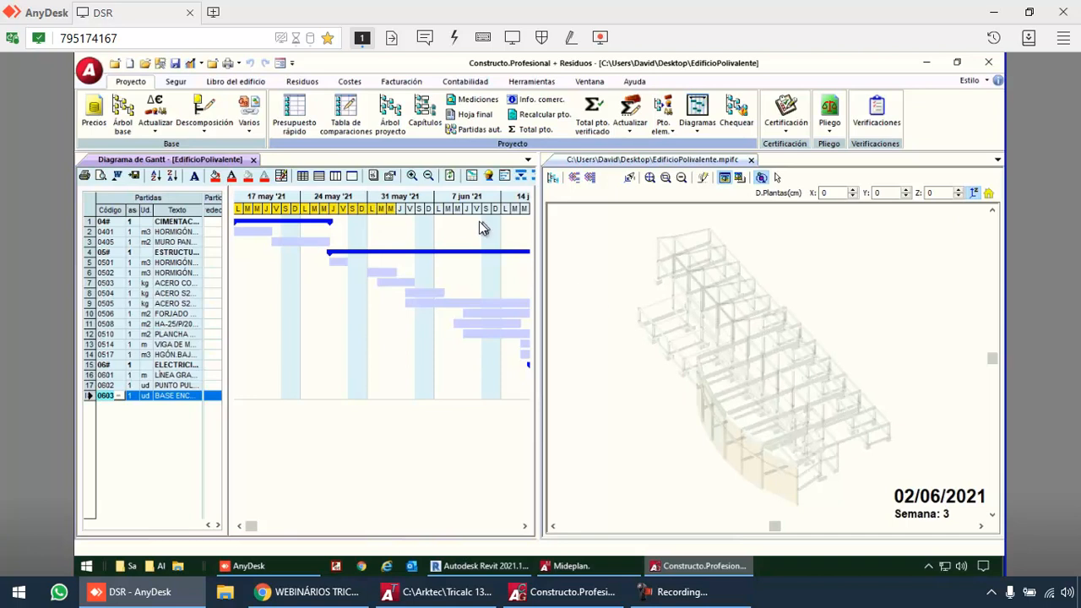
drag(460, 215, 515, 214)
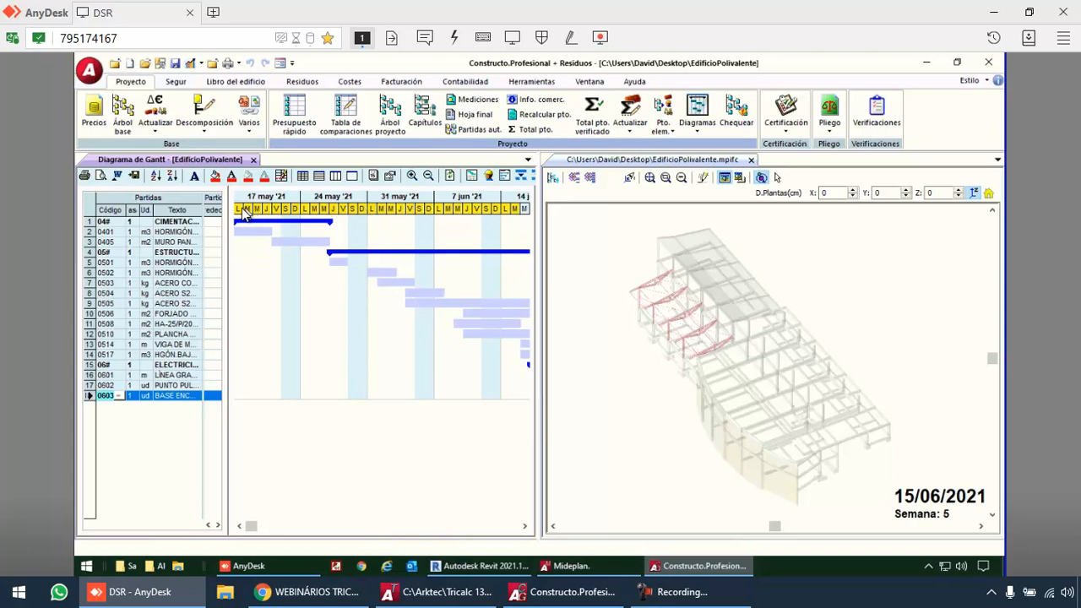
click(318, 211)
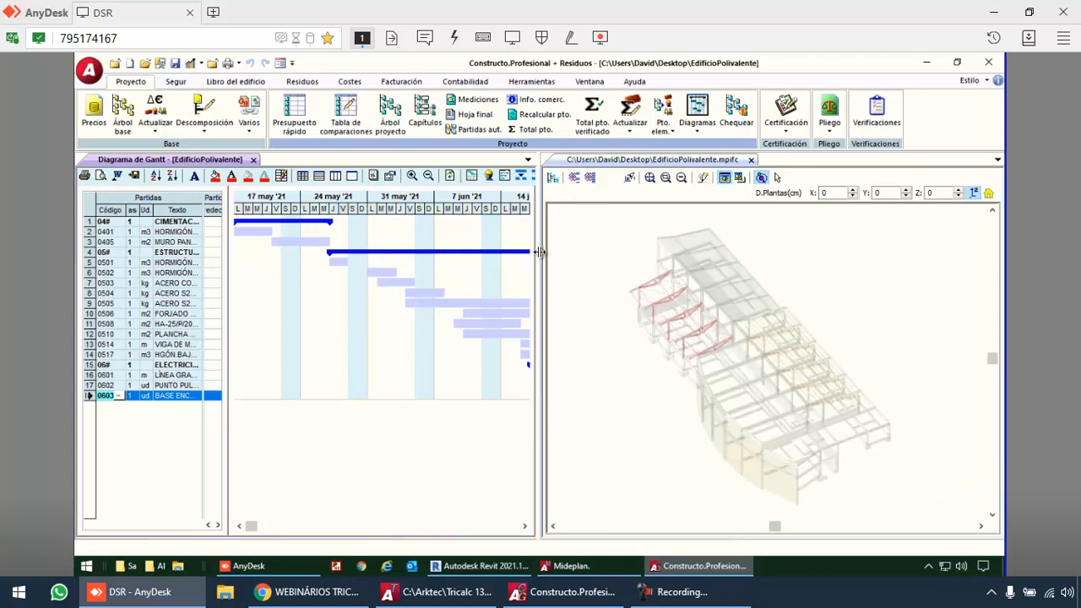
Widen the Gantt pane and export the construction simulation to the desktop as 4D.avi with 1 second per frame, stopping the generation partway
drag(646, 255, 647, 254)
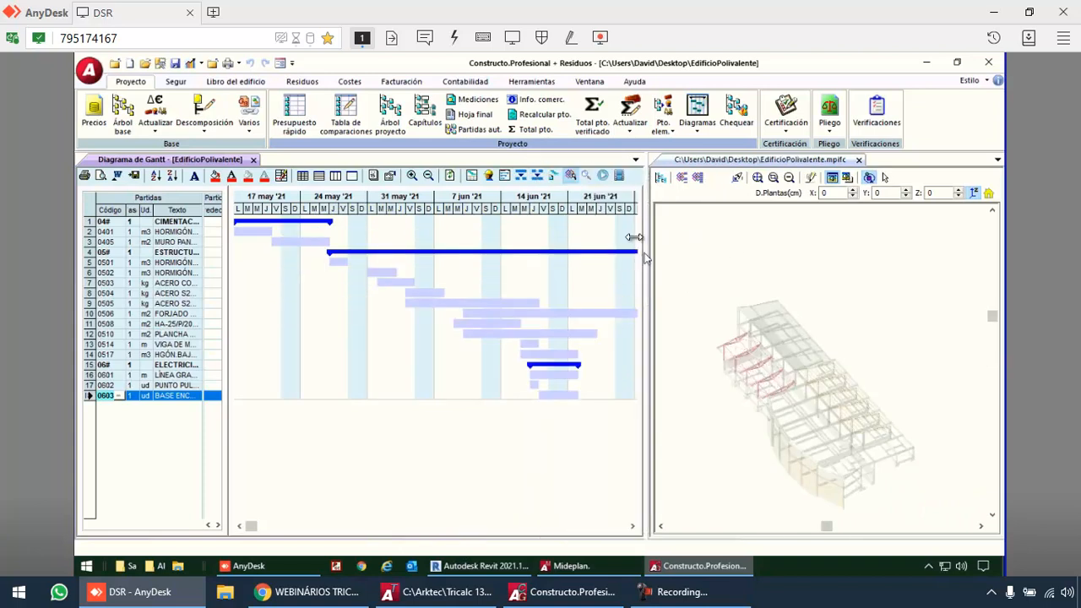
click(619, 181)
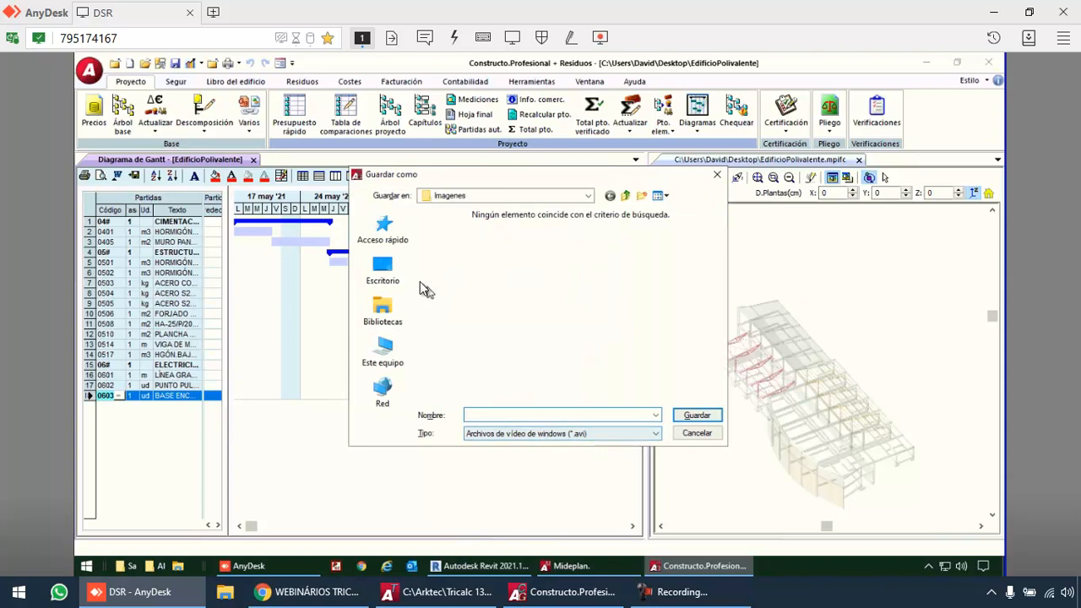
click(388, 272)
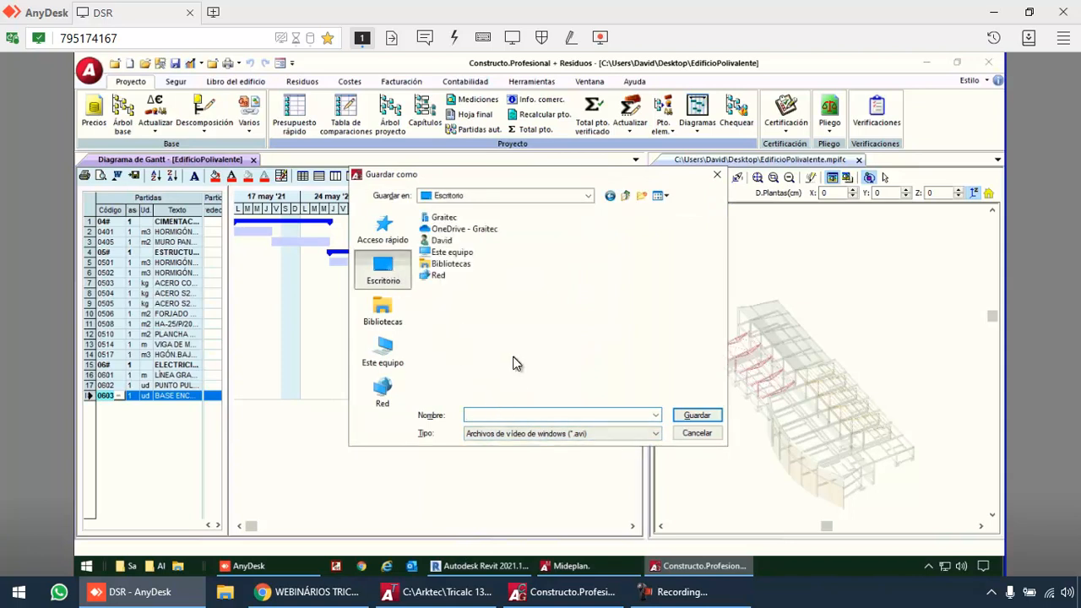
text(0)
click(697, 414)
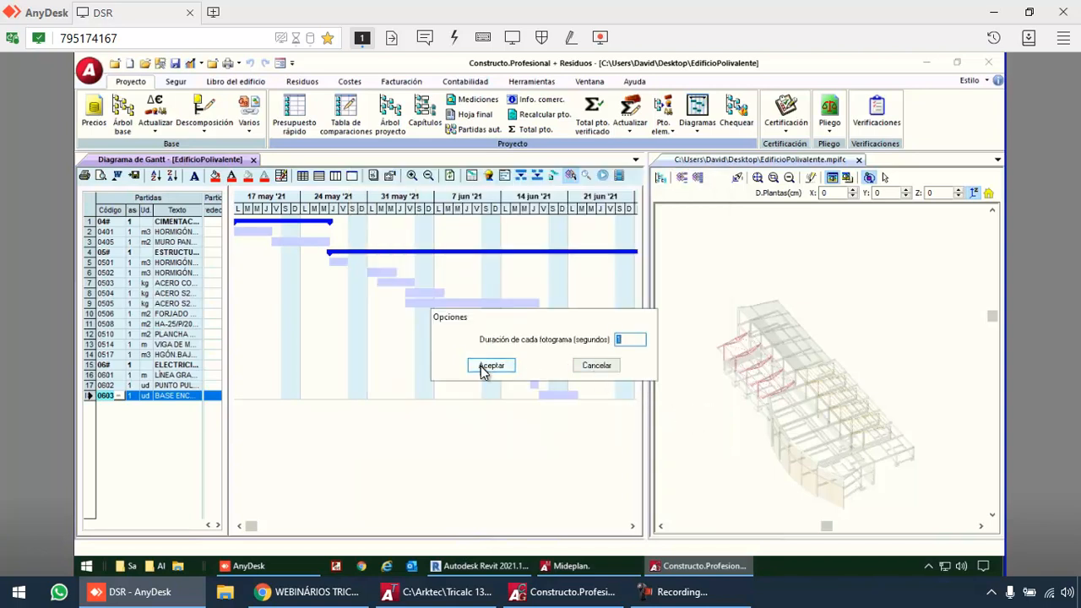
click(490, 365)
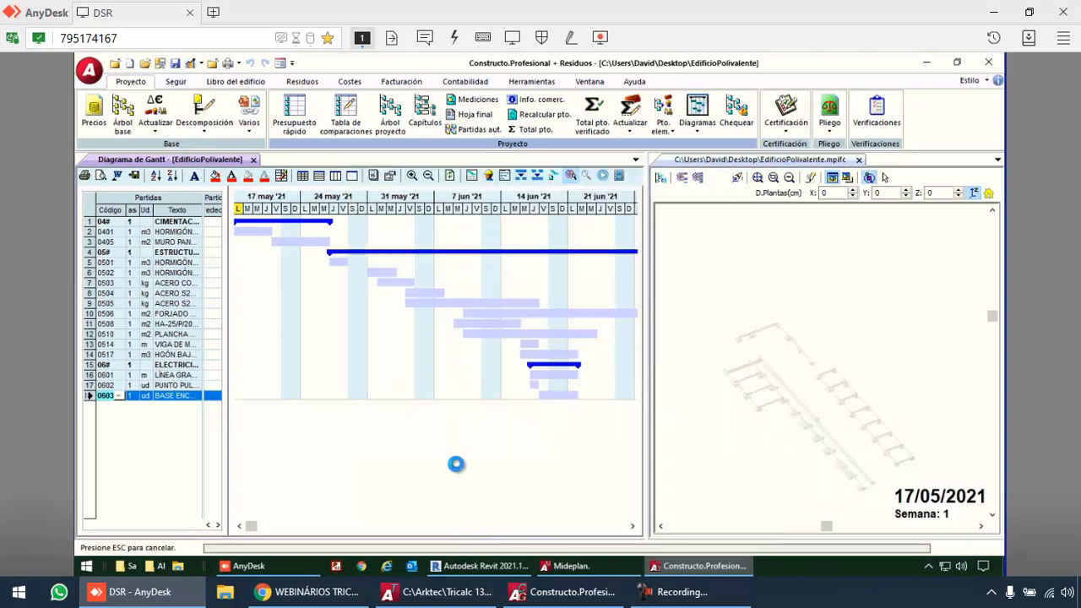
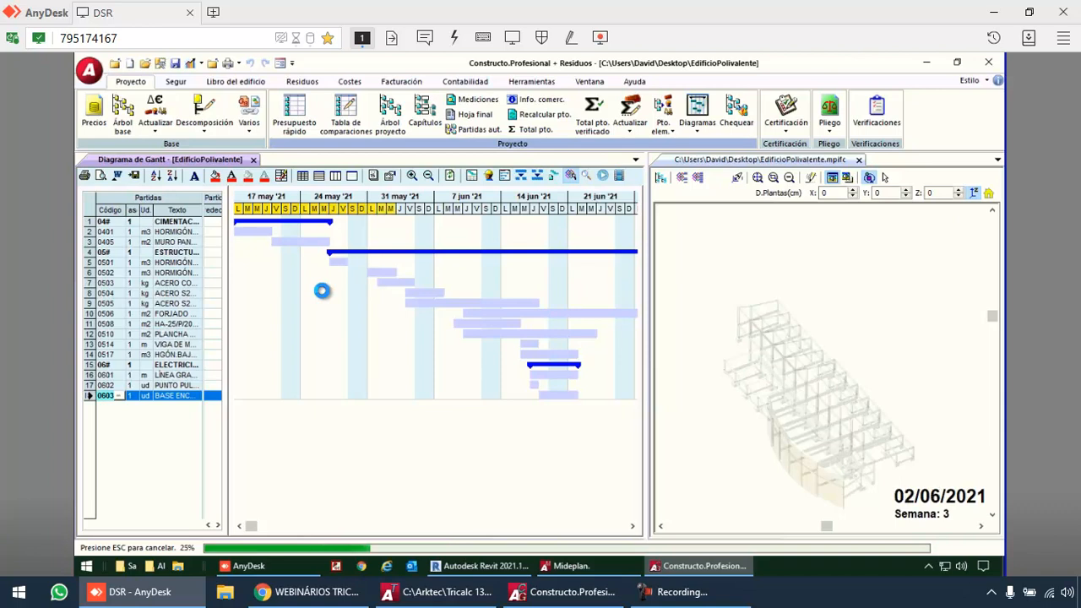
key(Escape)
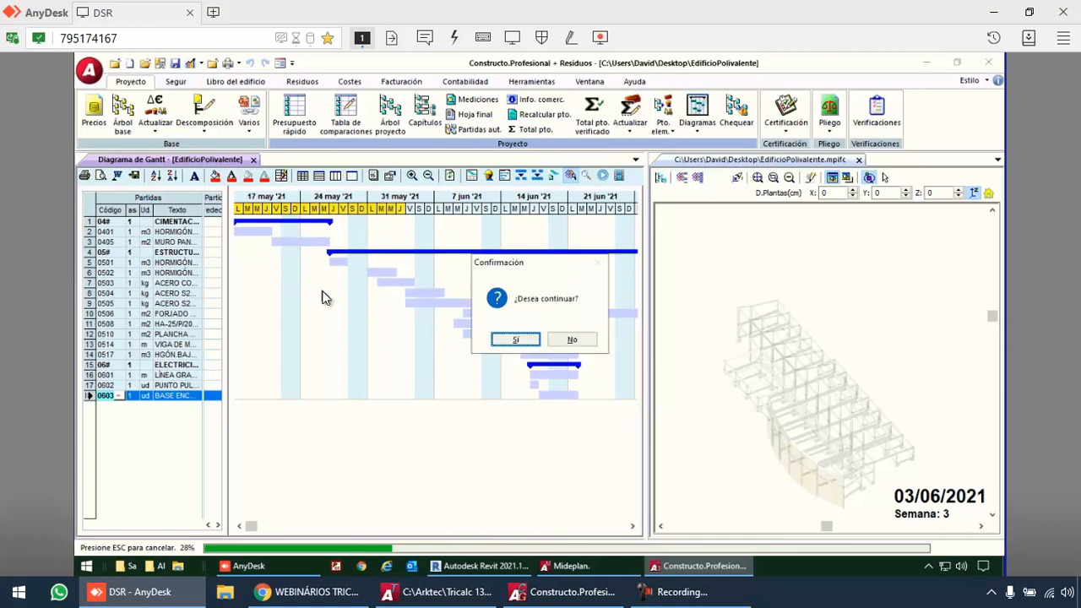
click(571, 340)
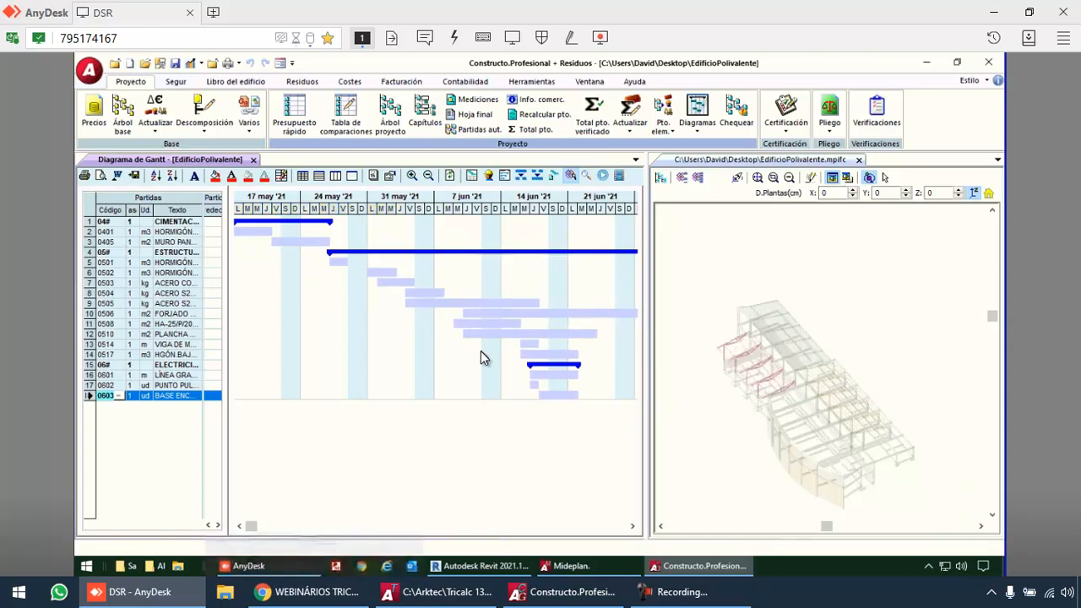
Play the 4D.avi video from the remote desktop and close the media player
key(super+d)
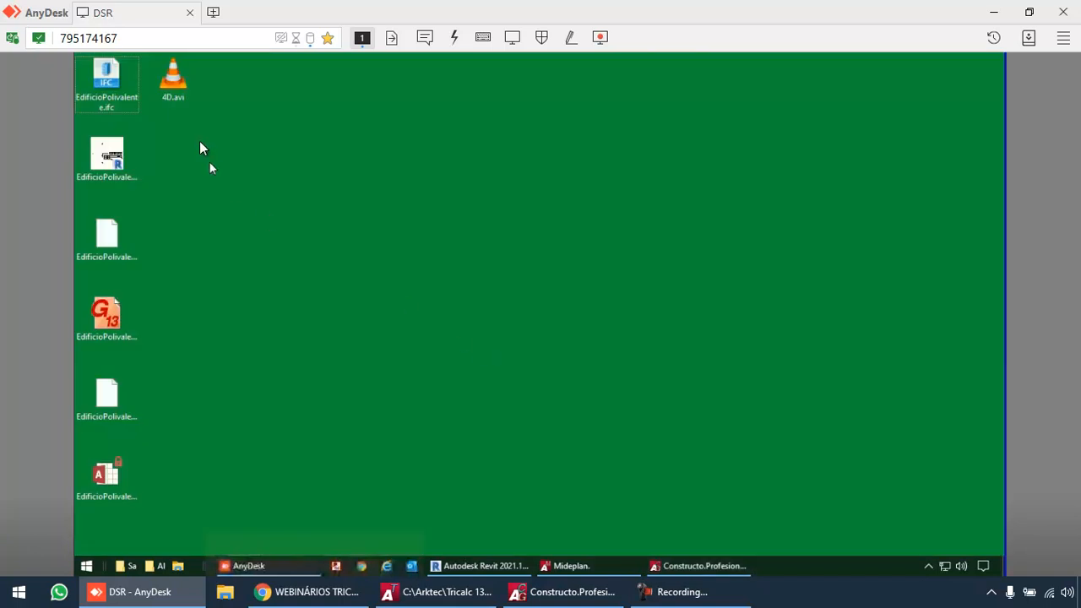
click(177, 85)
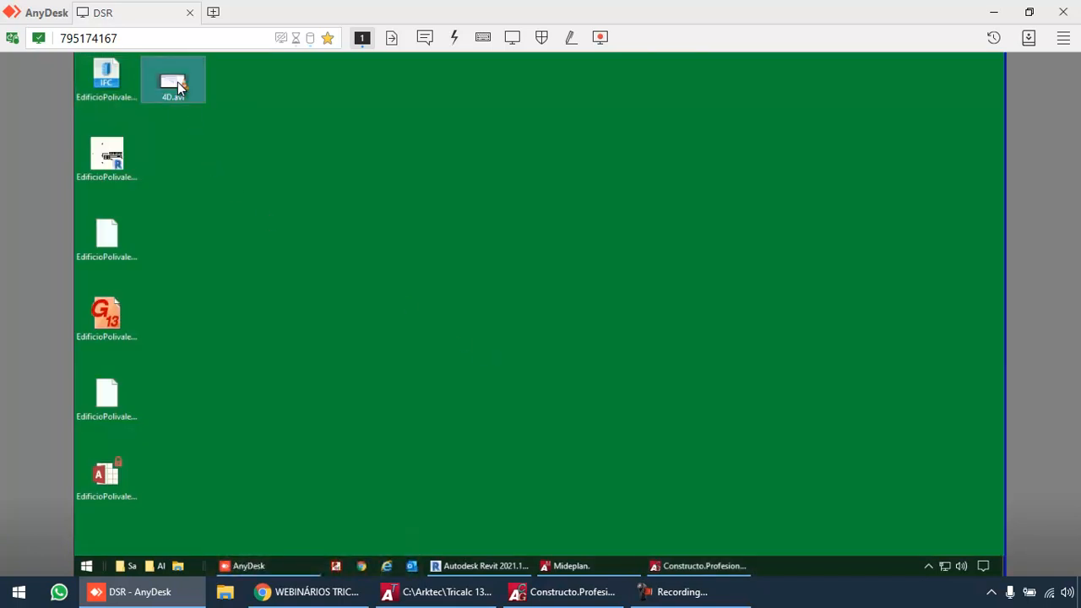
double_click(178, 84)
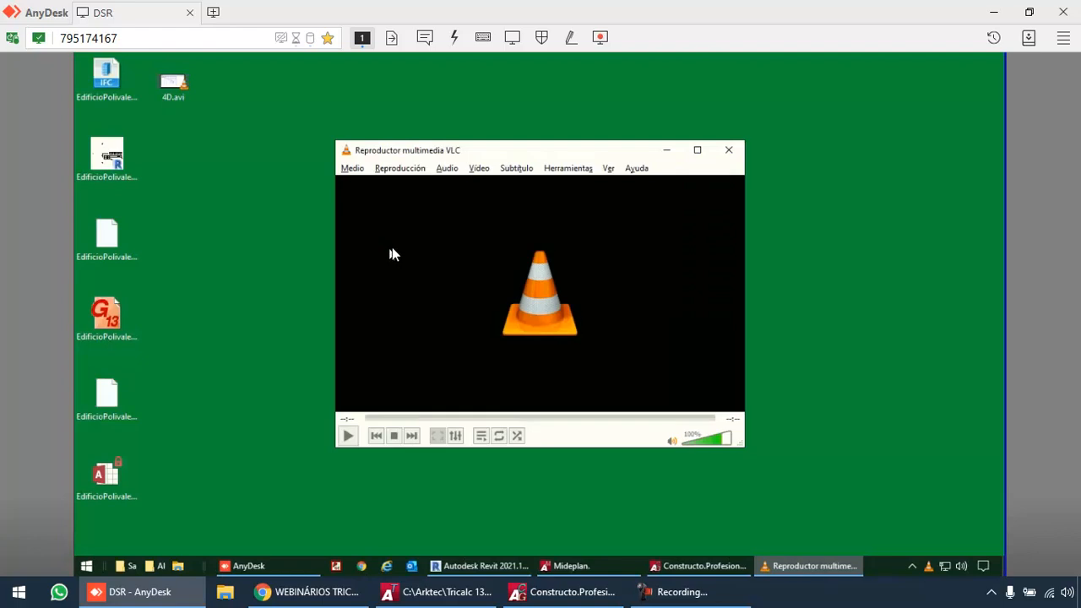
click(729, 152)
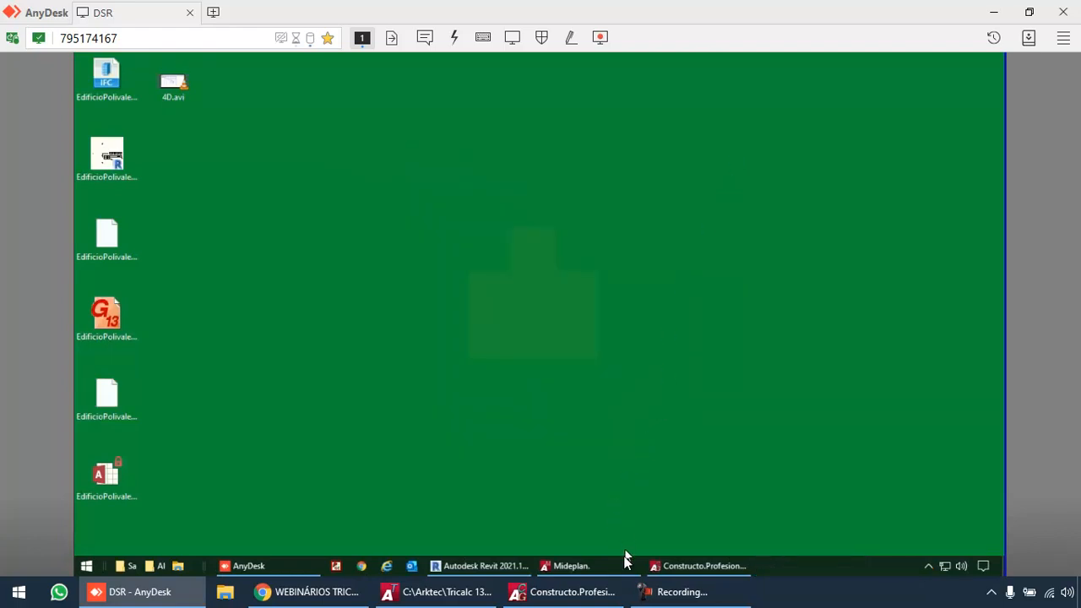
Return to Constructo and review the model's construction state at mid-June, 02/06/2021 and 26/05/2021 on the Gantt timeline
click(674, 566)
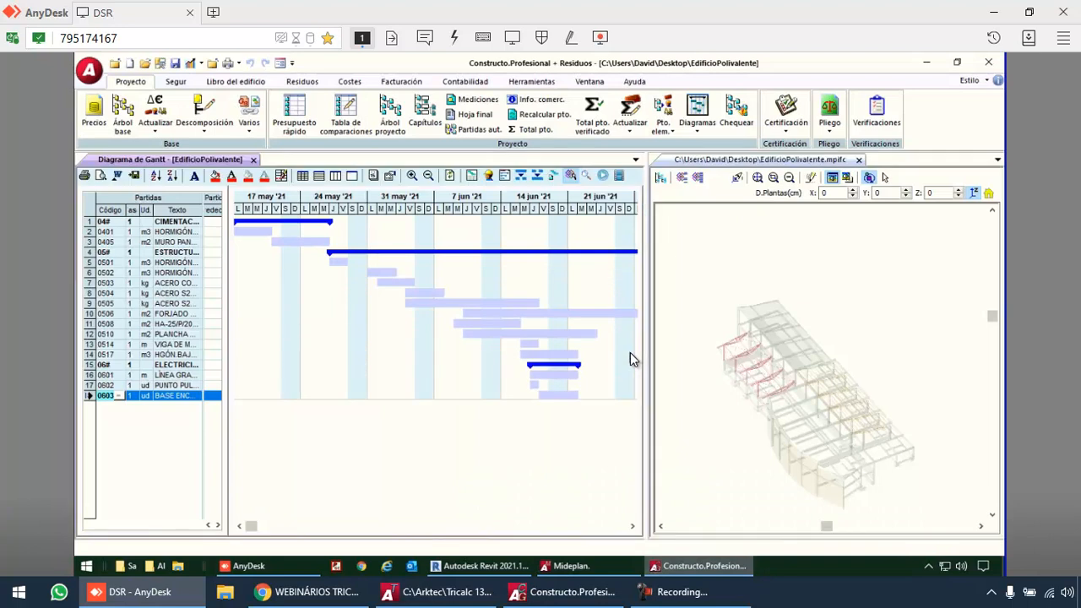
click(523, 210)
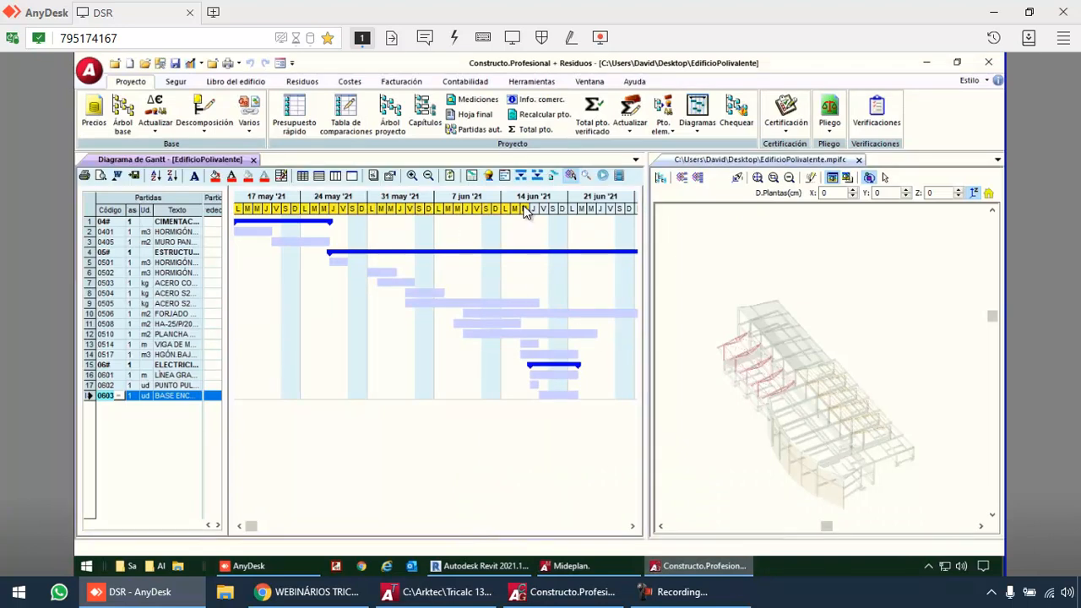
click(397, 211)
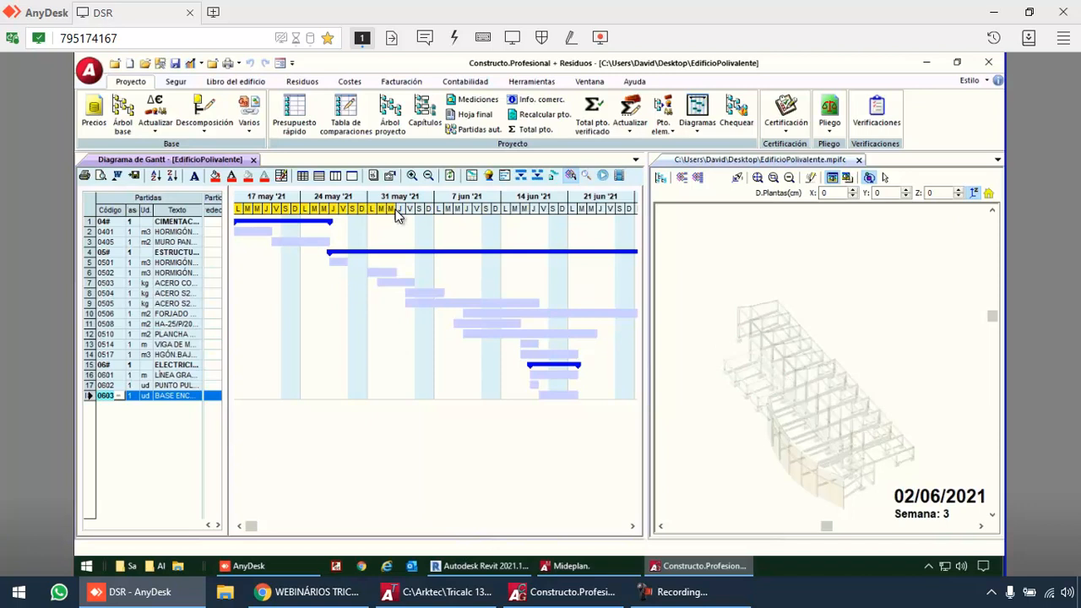
click(322, 211)
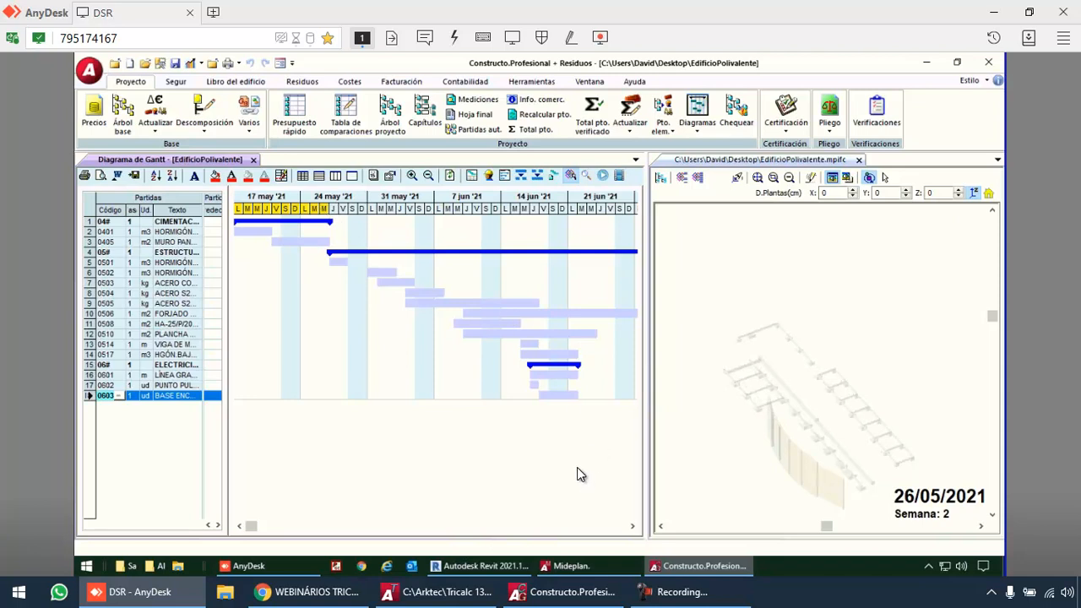
Switch to Tricalc, cancel the pending IFC export of EdificioPolivalente, and bring up the report and listing commands
click(446, 593)
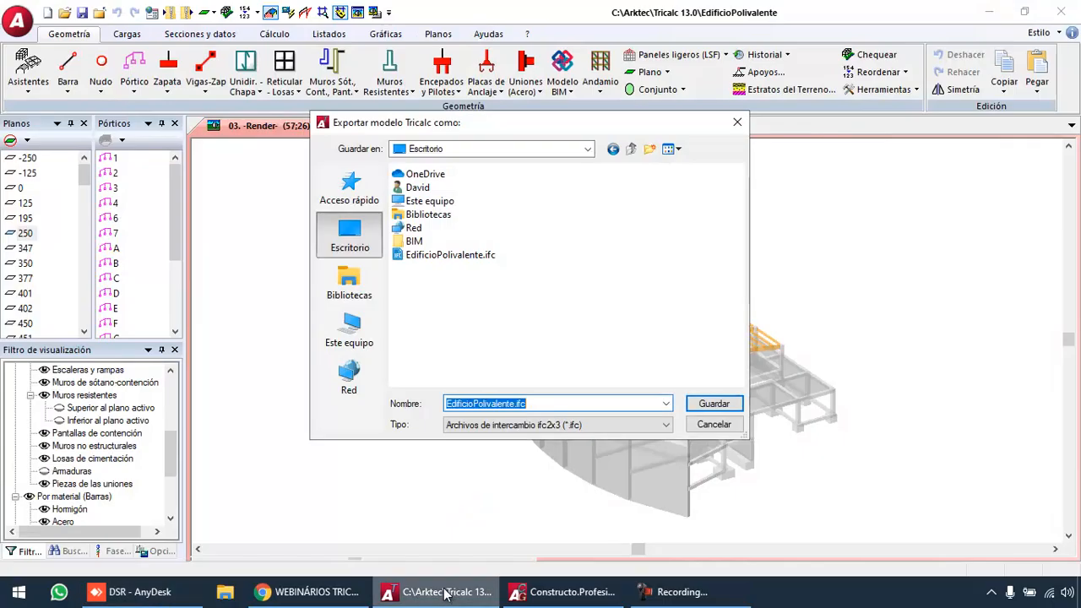
click(714, 425)
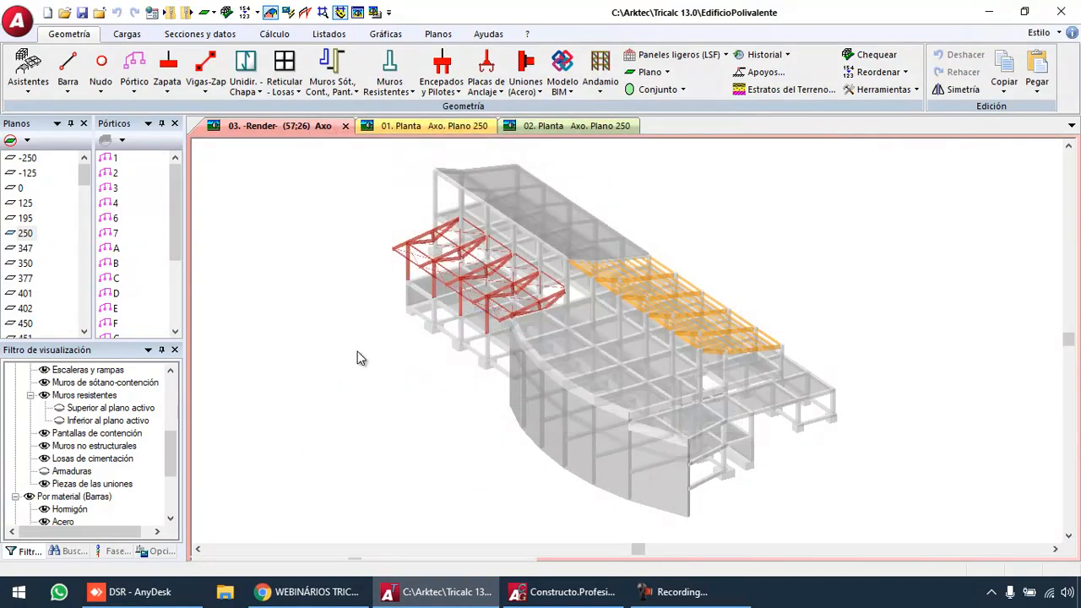
middle_drag(406, 393, 401, 373)
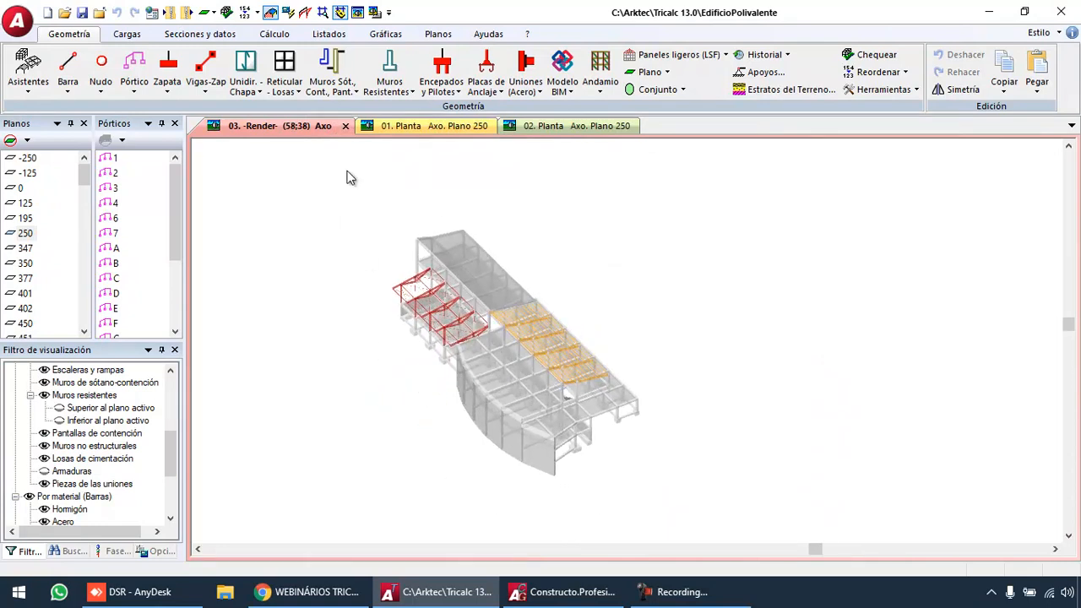
click(336, 35)
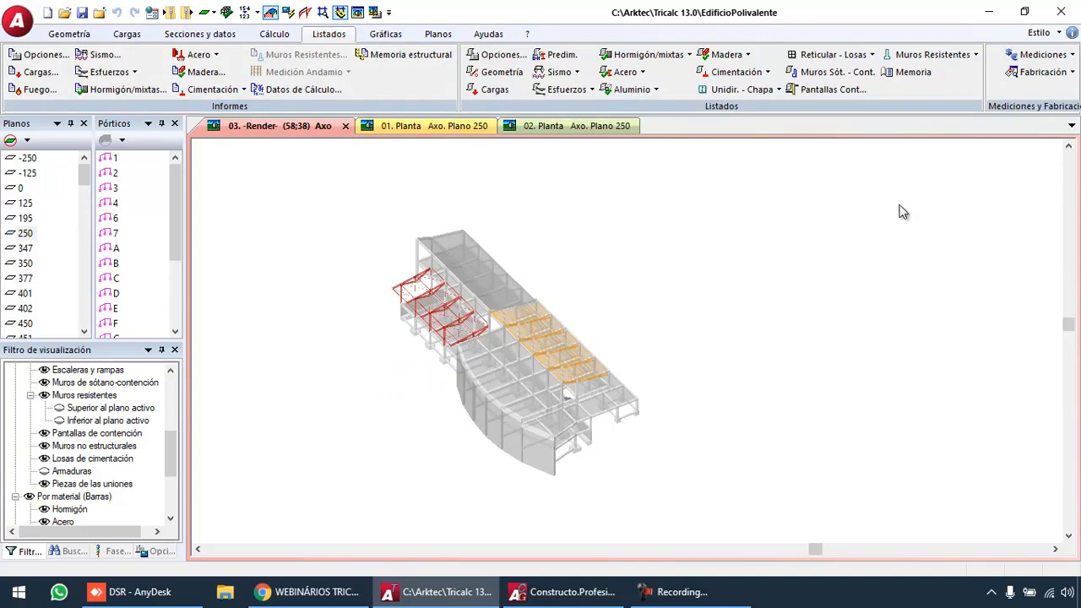
Generate the fabrication table, maximize its window, and list the corrugated steel of Barras y pórticos
click(1044, 74)
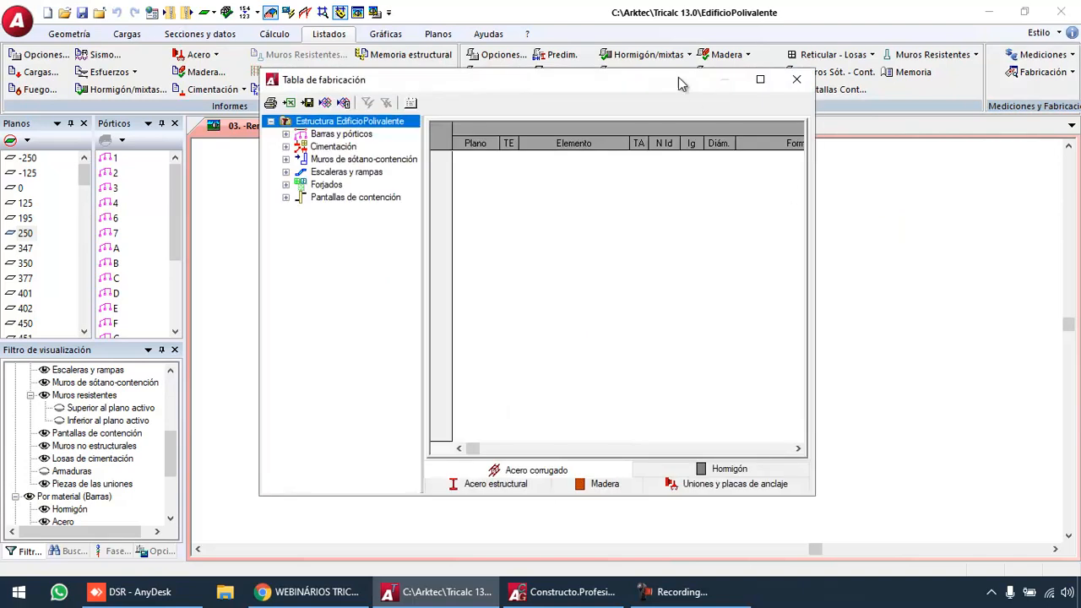
click(760, 79)
click(85, 61)
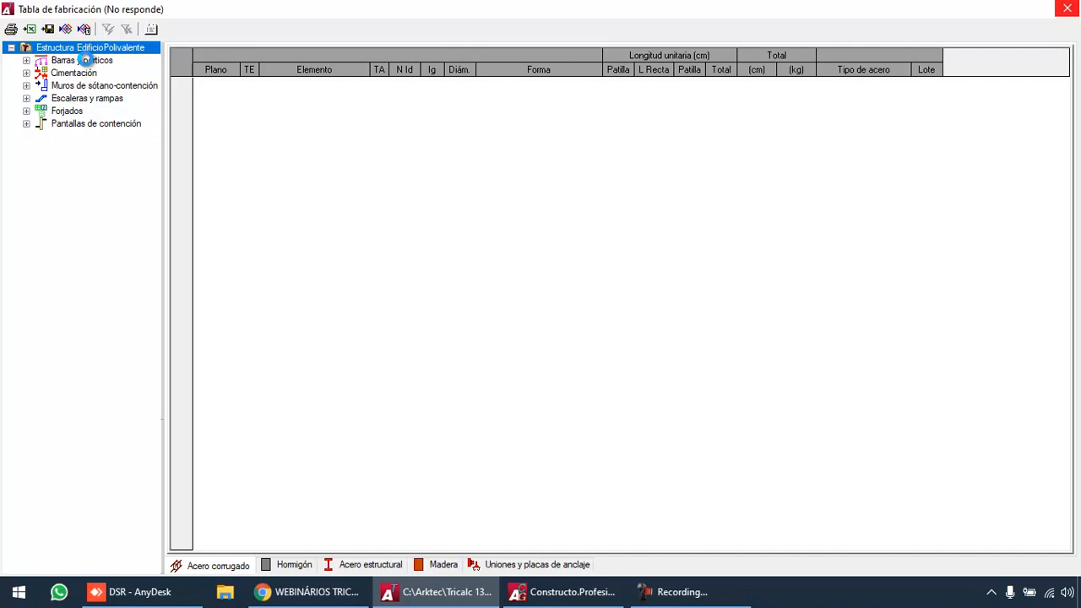
click(87, 63)
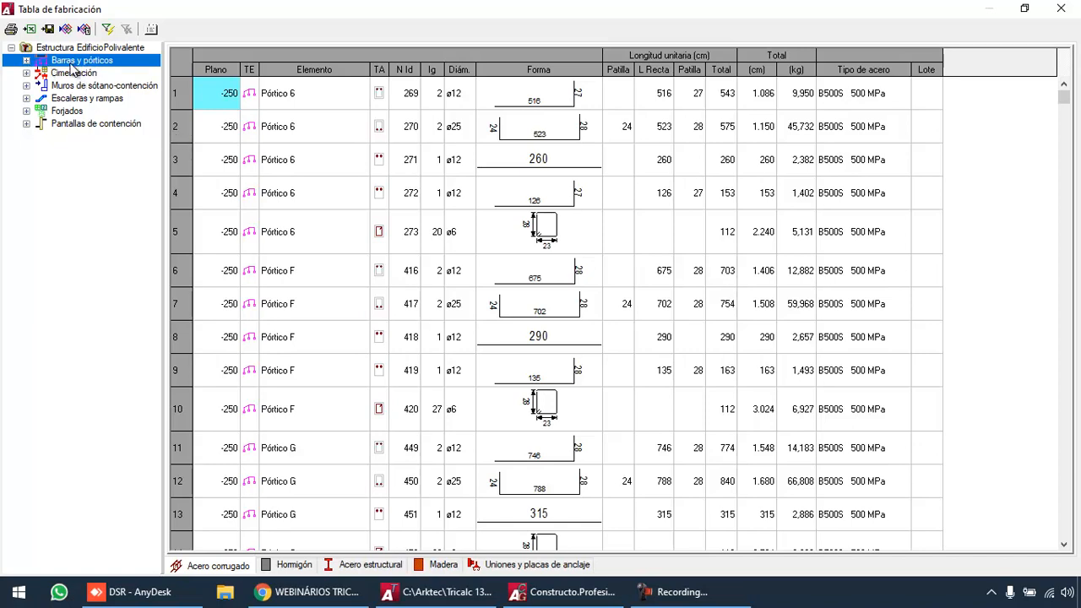
Examine the element names and reinforcement types of the Pórtico 6 and Pórtico F bars at level -250
click(296, 95)
click(296, 127)
click(297, 157)
click(306, 192)
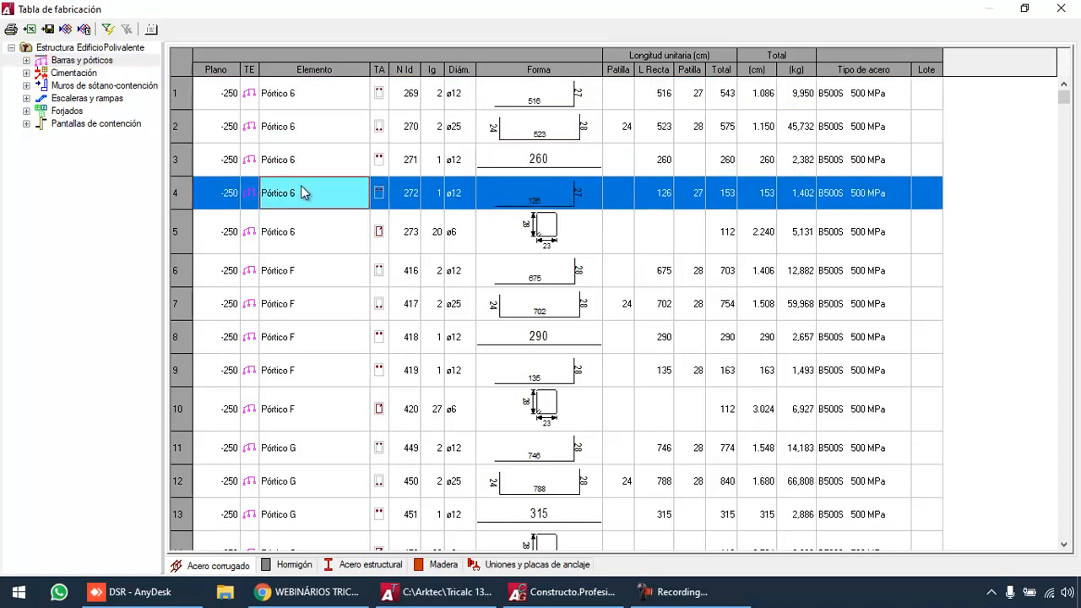
click(380, 163)
click(379, 239)
click(382, 303)
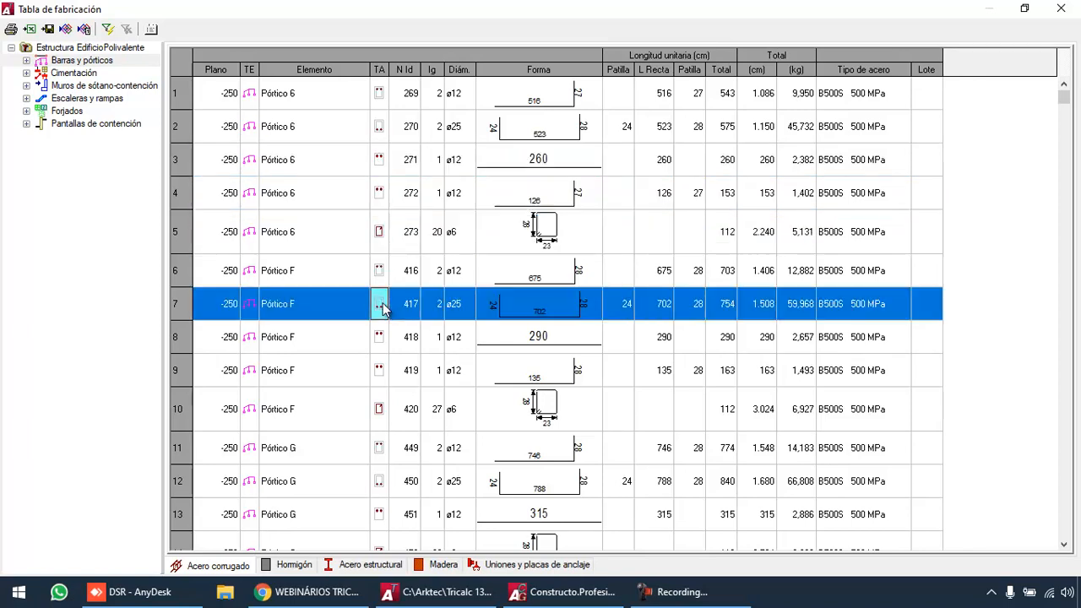
Examine the bar shapes of Pórtico F, plus the unit lengths, totals and steel type of bar 416
click(514, 303)
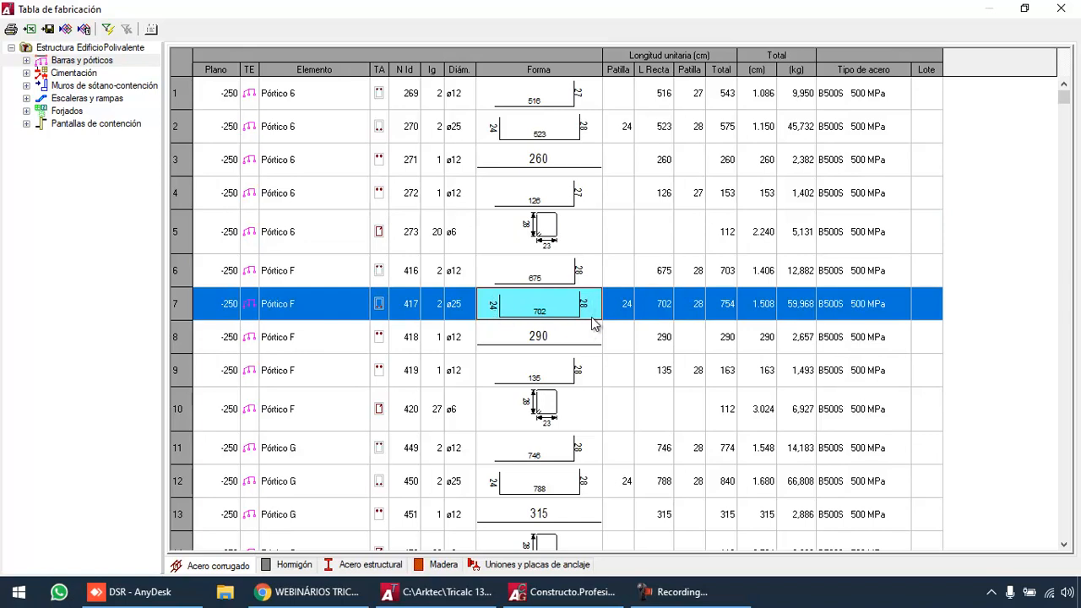
click(521, 283)
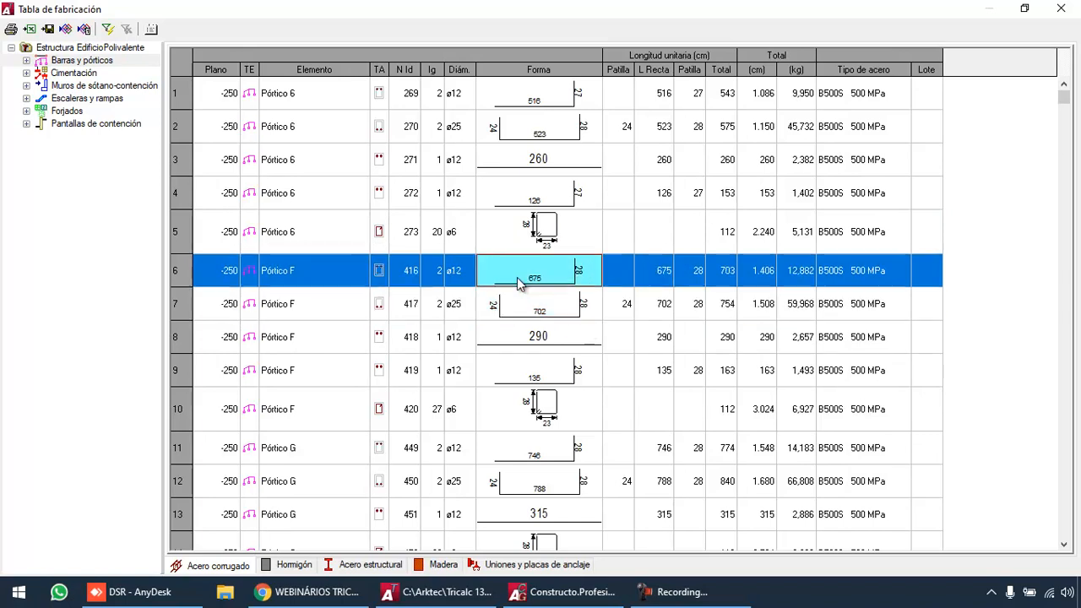
click(651, 277)
click(691, 278)
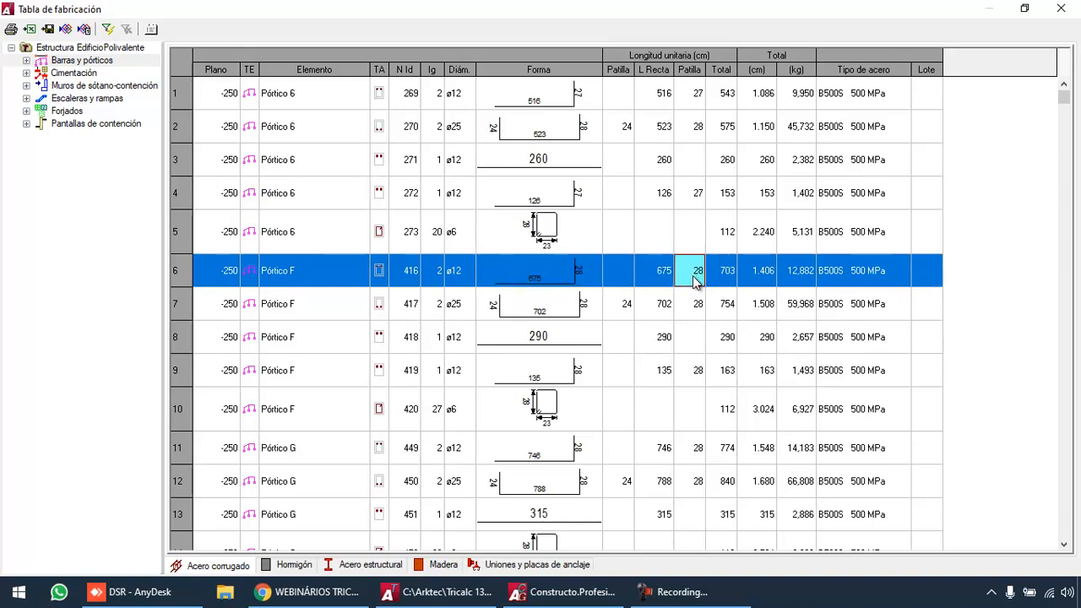
click(724, 277)
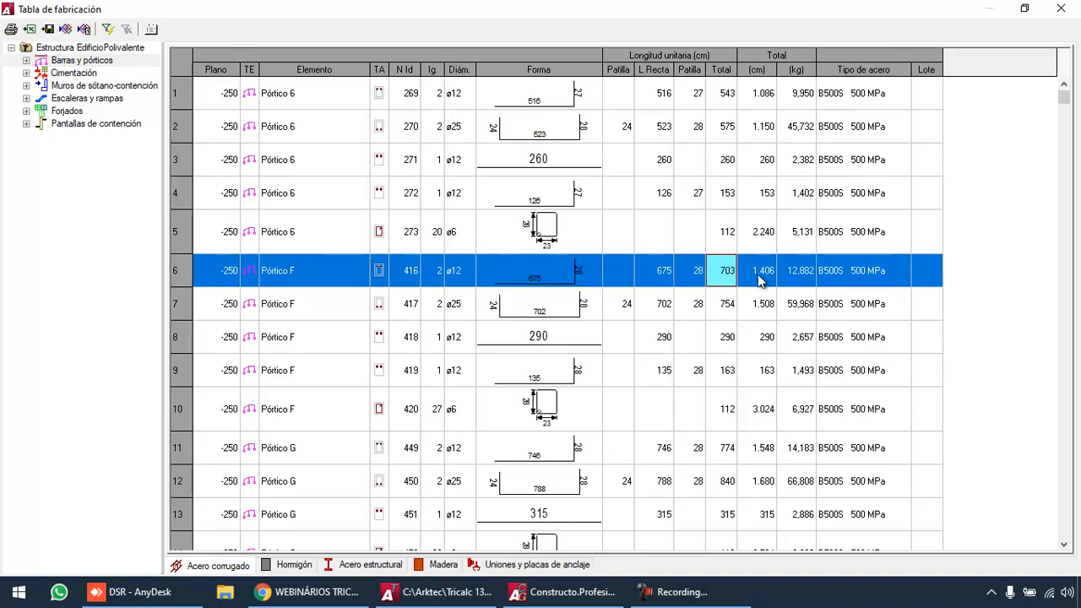
click(758, 279)
click(800, 279)
click(851, 279)
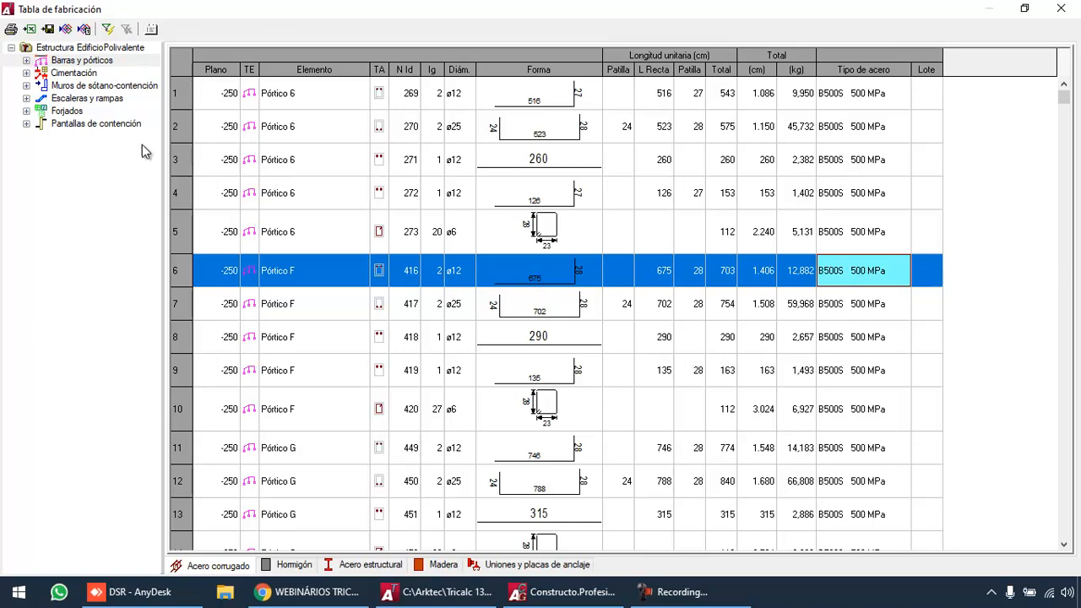
Expand Barras y pórticos by level and review the reinforcement of Pilar 158 and Pilar 160 at Cota 250
click(26, 60)
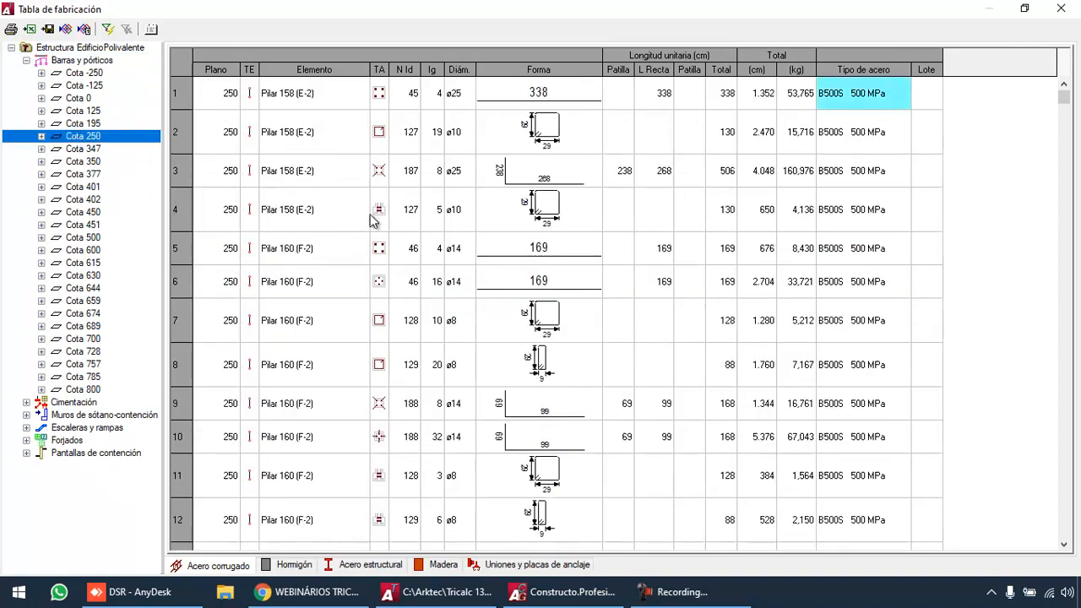
click(380, 176)
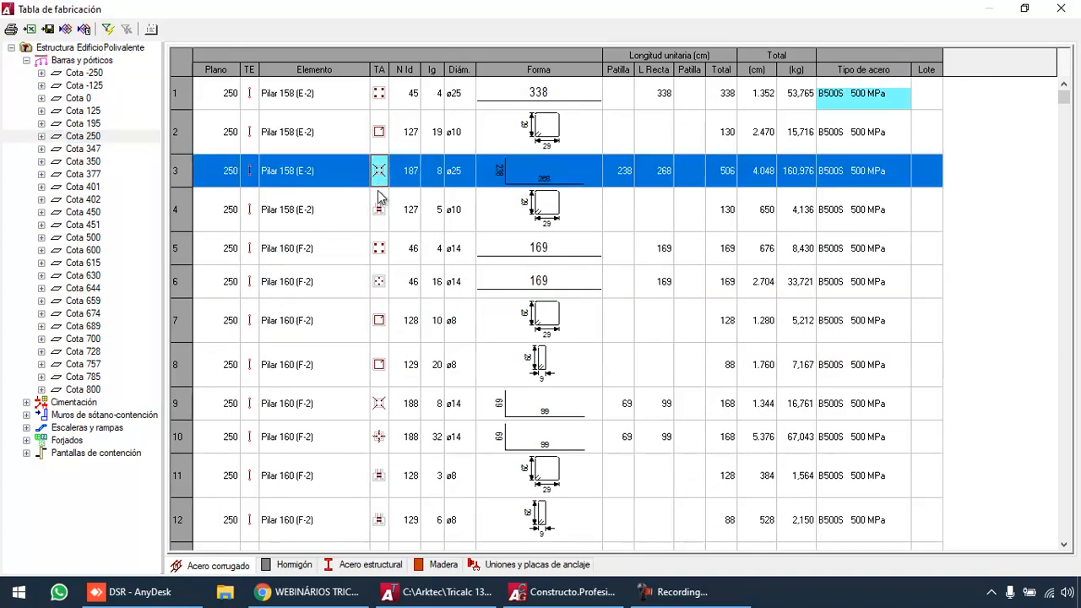
click(381, 218)
click(564, 222)
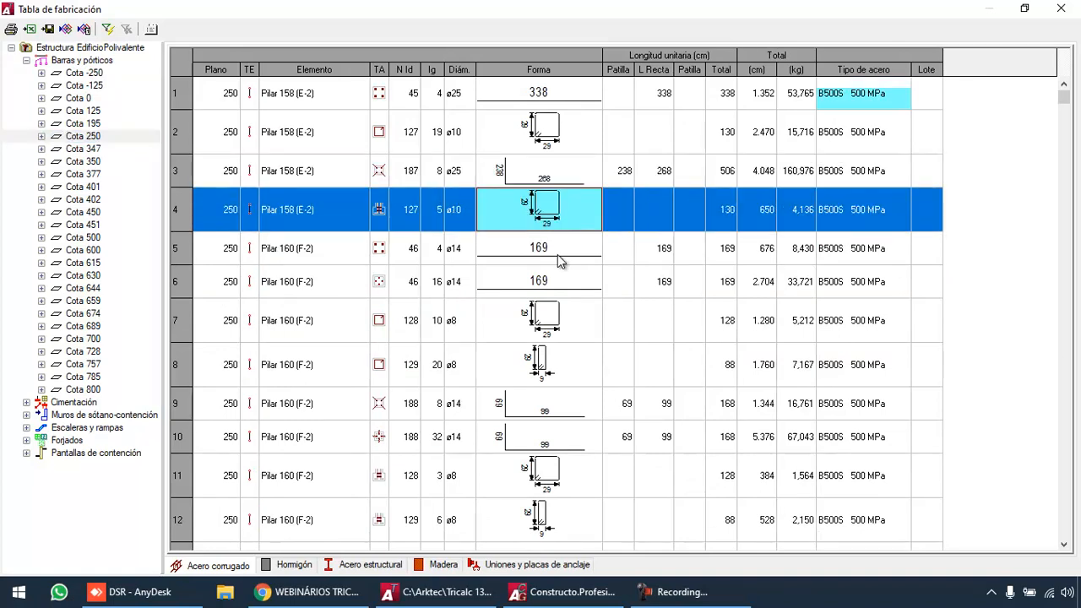
click(558, 254)
click(329, 408)
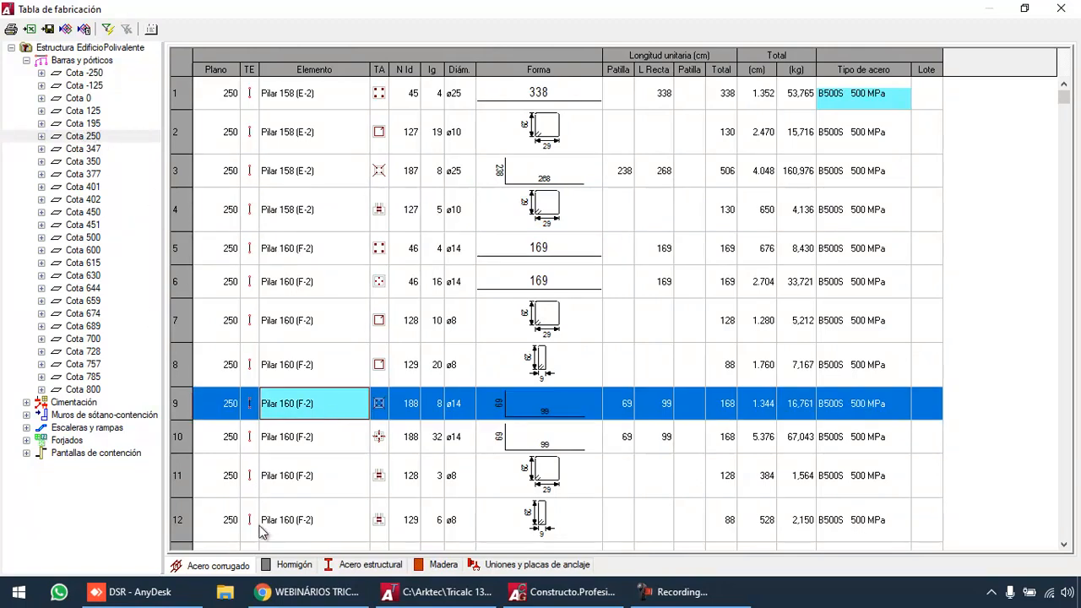
Show the concrete listing for Cota 250 and check the volume and concrete type of Viga 156
click(288, 566)
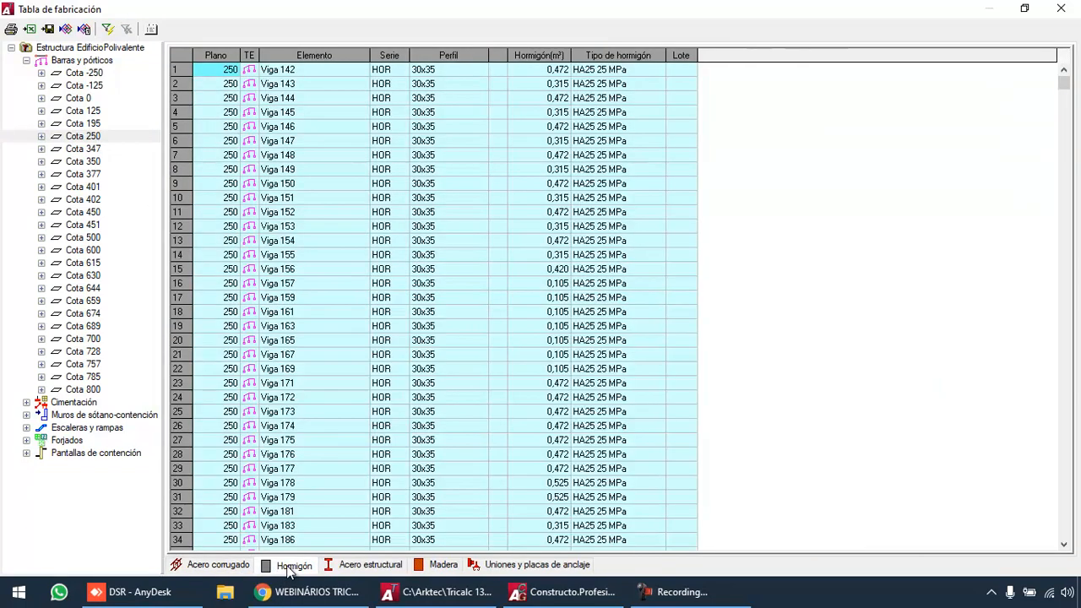
click(541, 268)
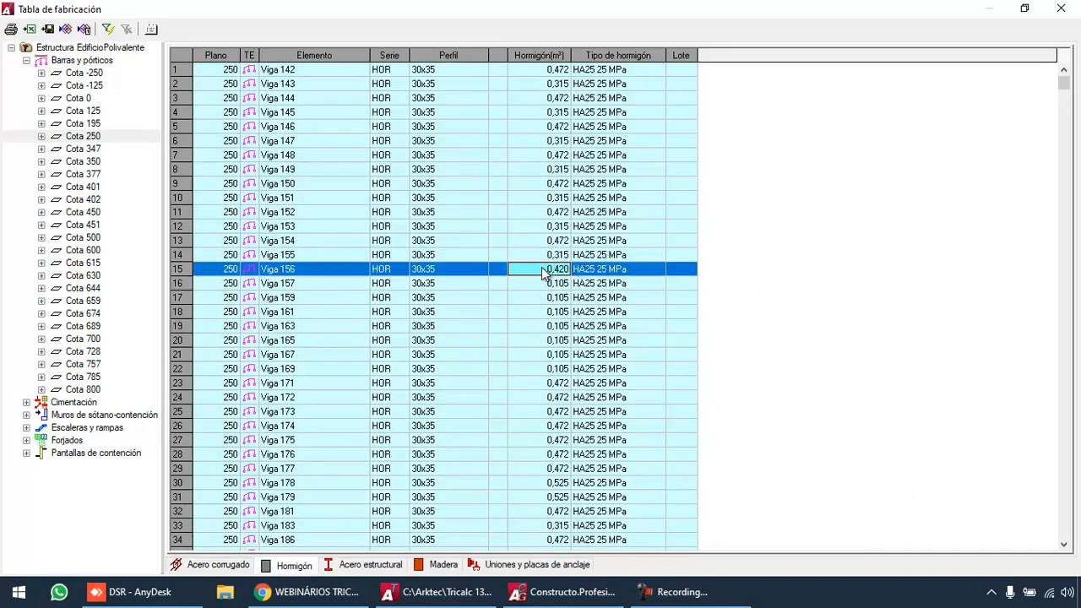
click(602, 272)
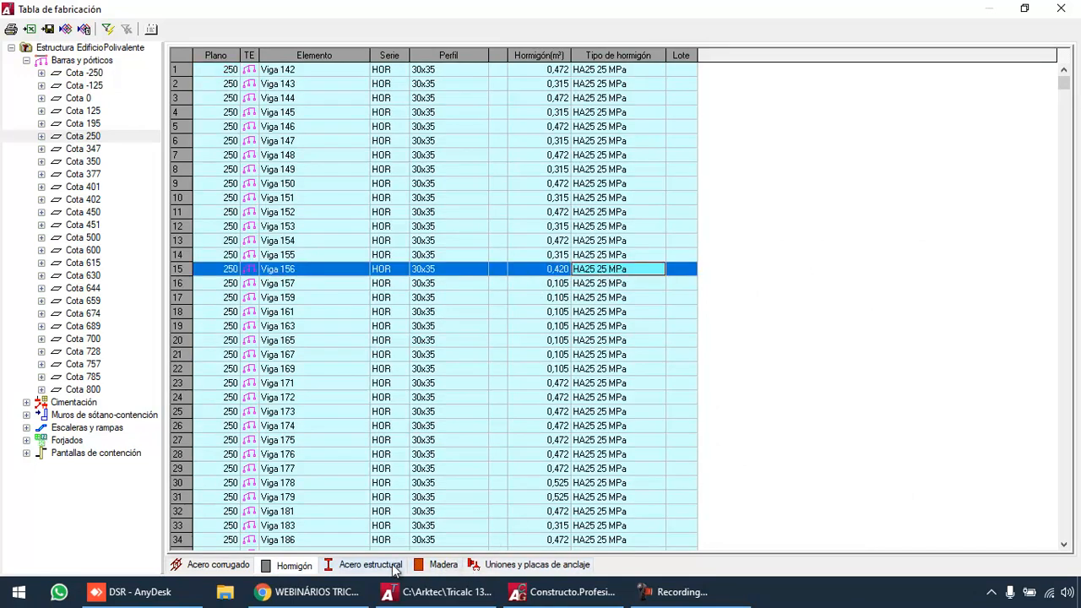
Review the structural steel of all Barras y pórticos, checking the profile of Pilar 135 and the profile, length, weight and steel type of Viga 301
click(365, 568)
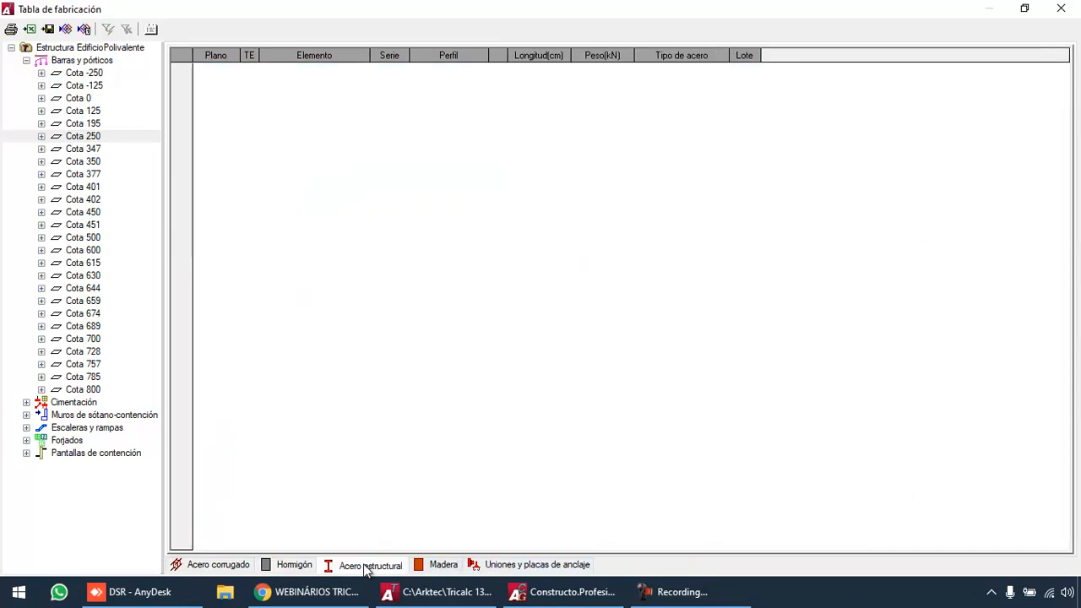
click(59, 60)
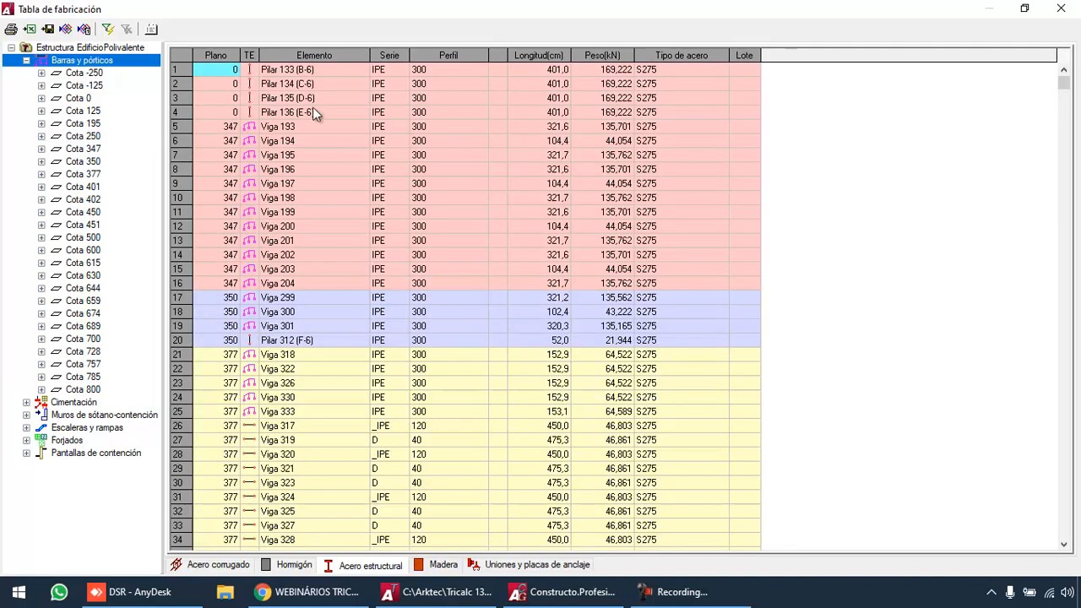
click(316, 98)
click(431, 98)
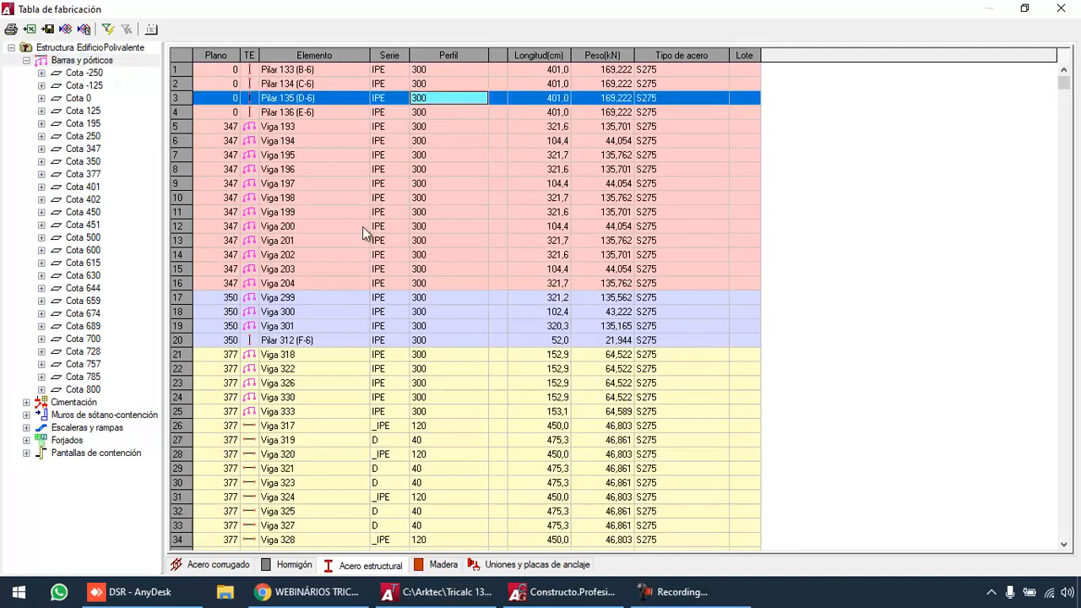
click(311, 326)
click(426, 327)
click(558, 328)
click(610, 329)
click(689, 324)
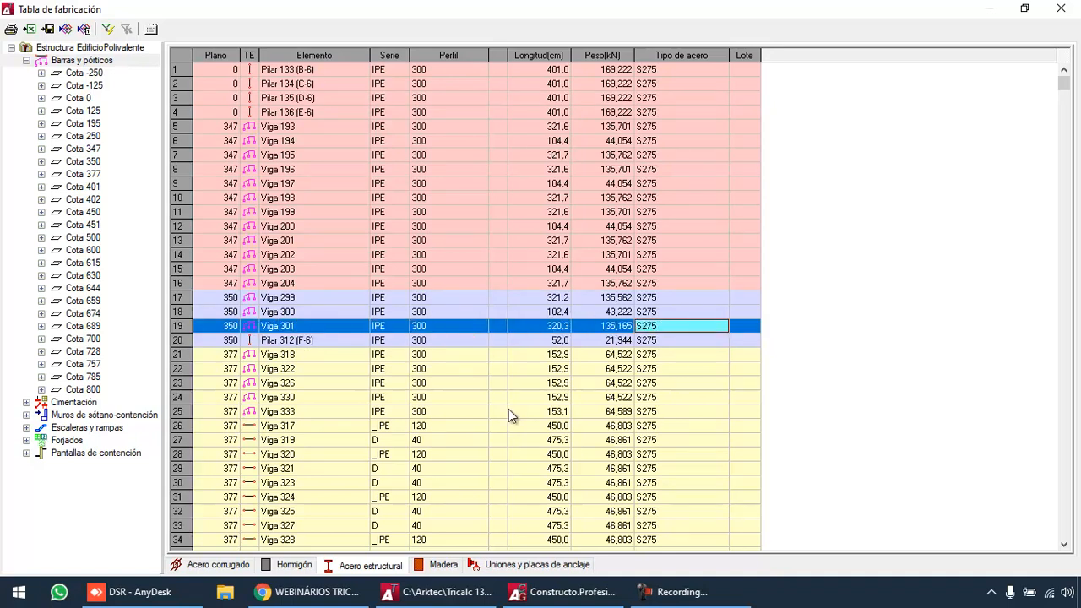
Review the timber volumes of Barras y pórticos, check the joints and anchor plates listing, and return to the corrugated steel listing
click(439, 567)
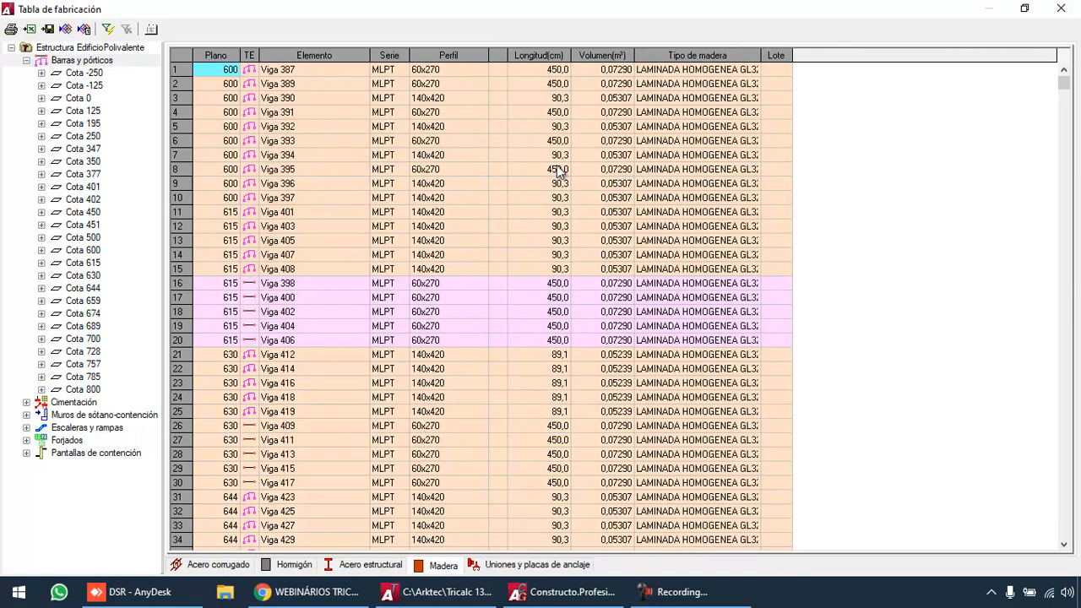
click(603, 112)
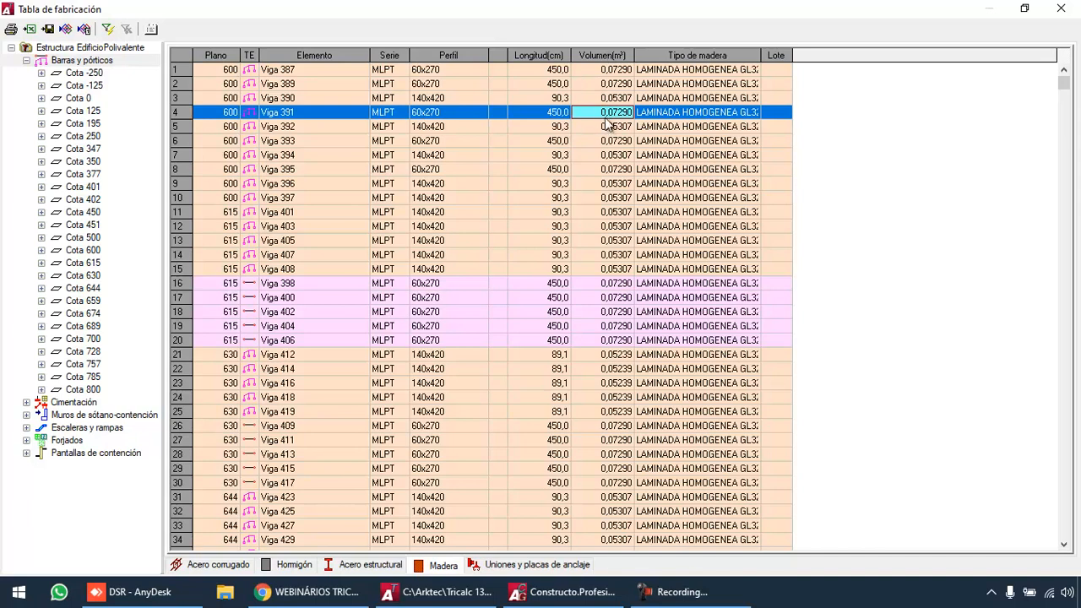
click(519, 567)
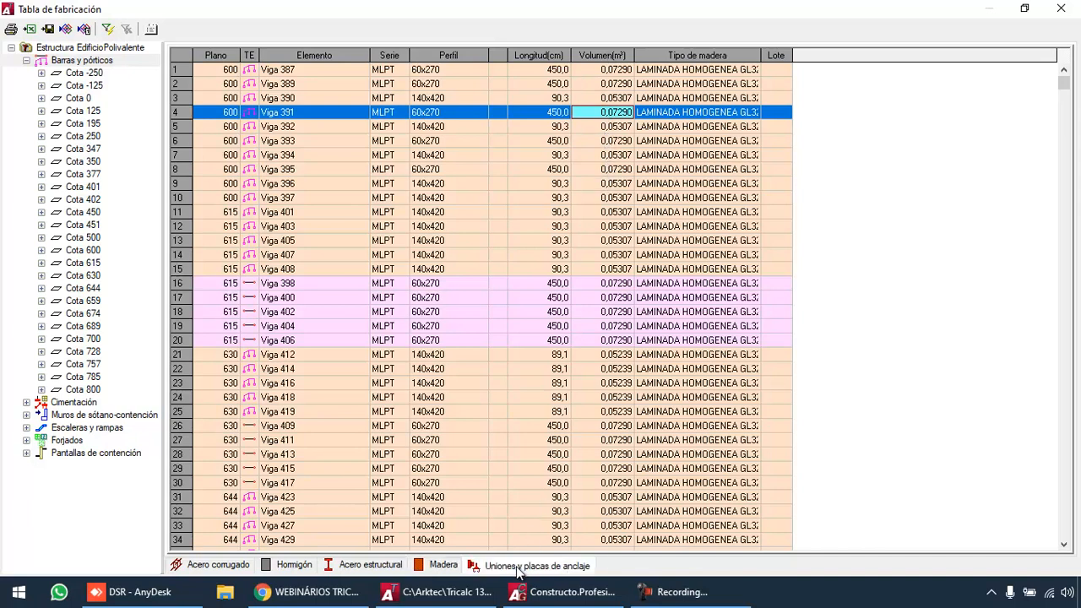
click(442, 566)
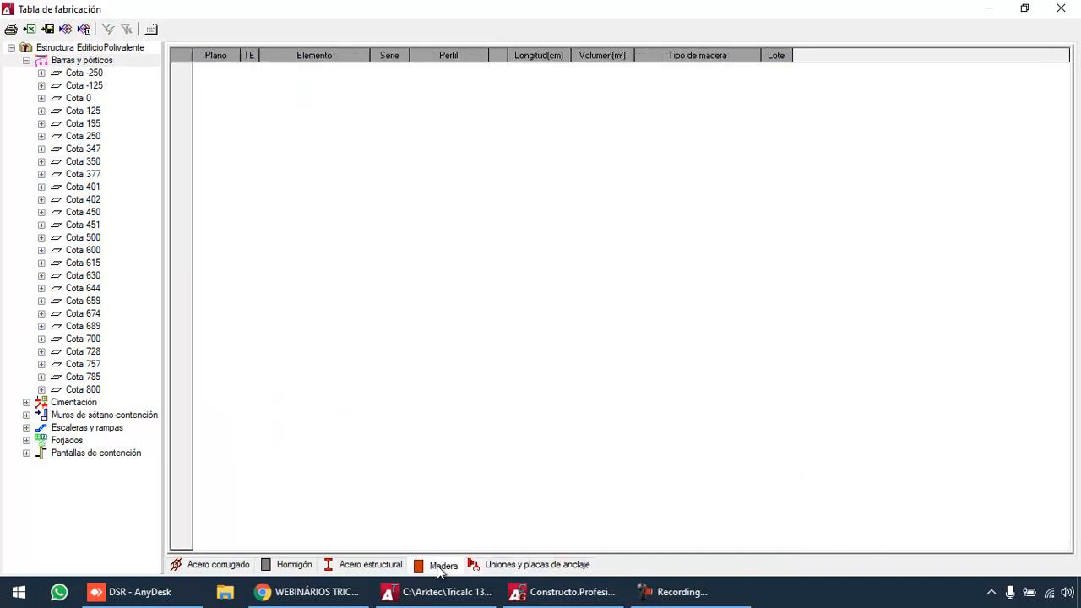
click(296, 567)
click(222, 567)
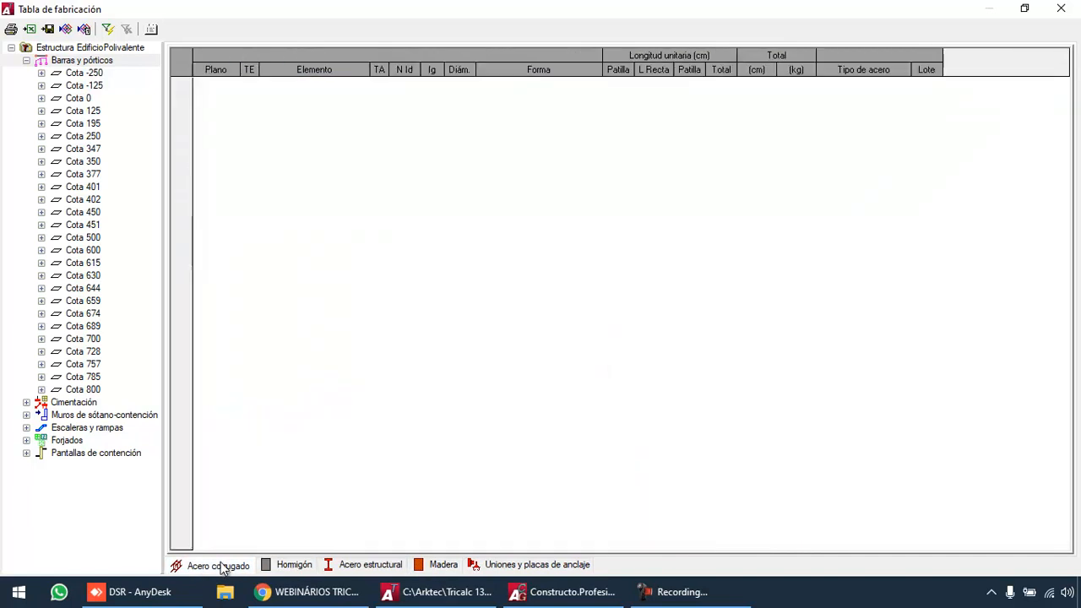
List the corrugated steel of Cimentación and examine the reinforcement of Viga 14, Zapata 19 and Zapata 20
click(74, 402)
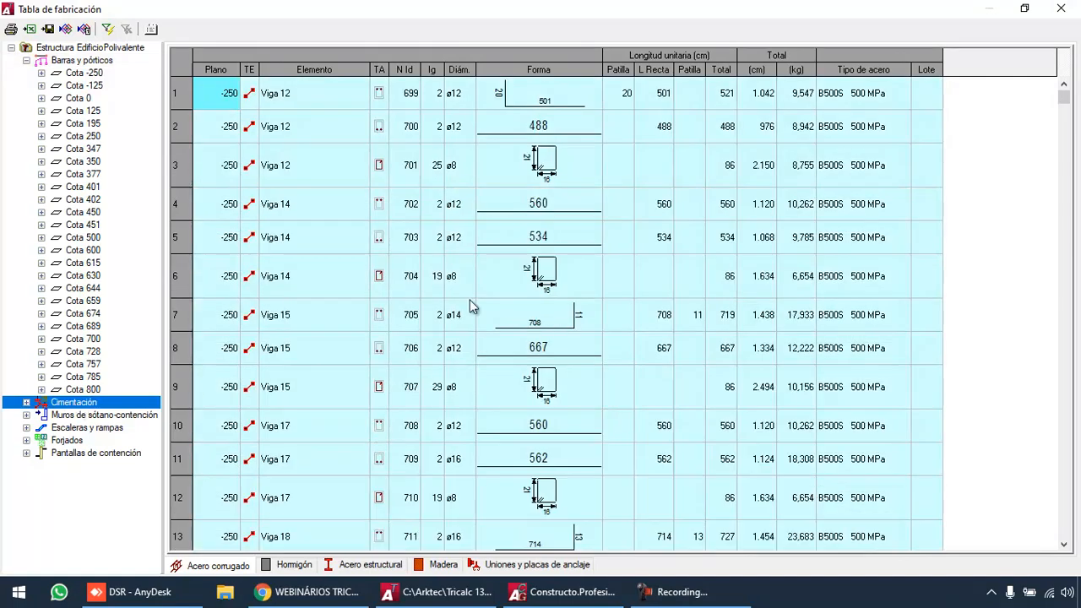
click(303, 285)
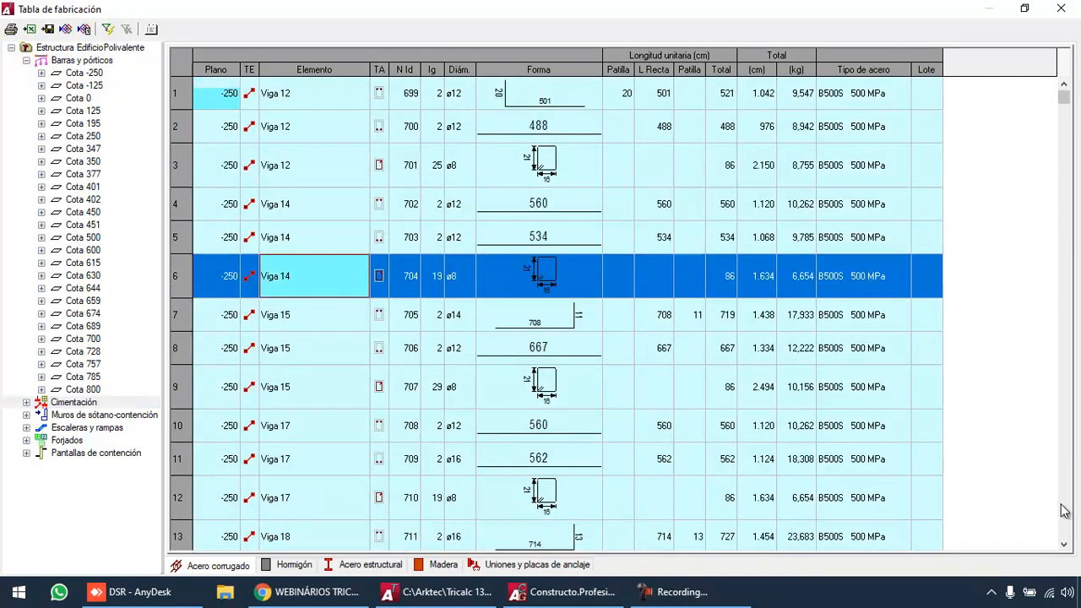
scroll(1065, 506, down, 20)
scroll(1066, 510, down, 8)
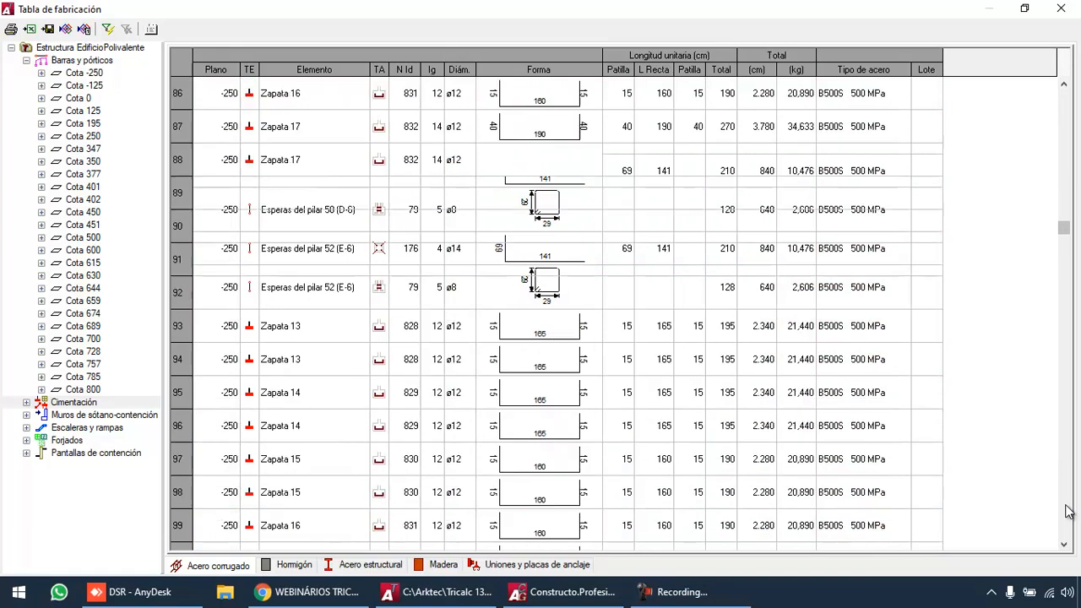
click(290, 259)
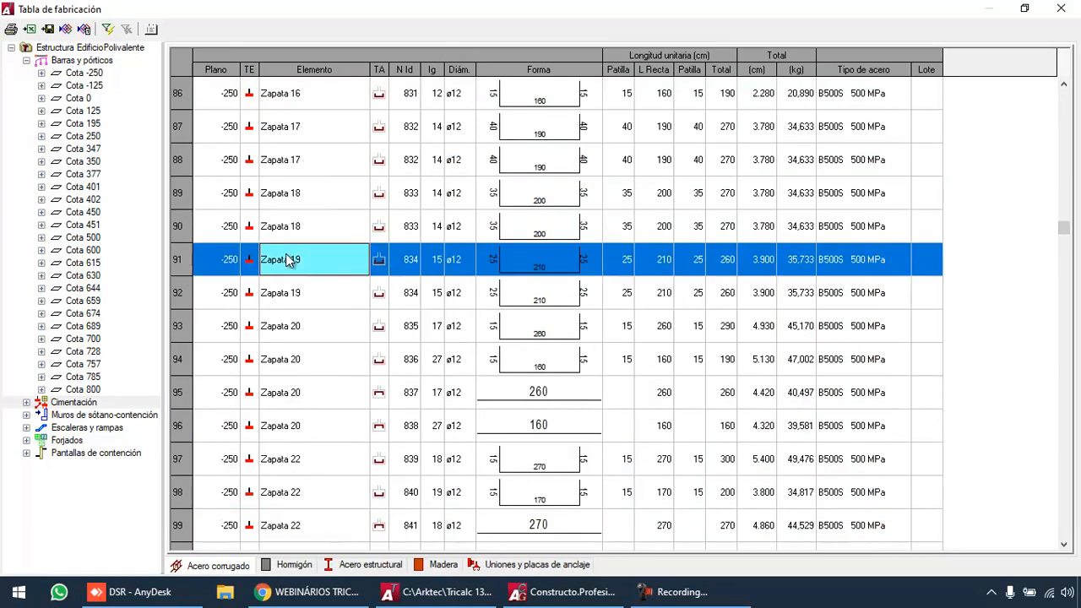
click(302, 365)
scroll(308, 409, down, 1)
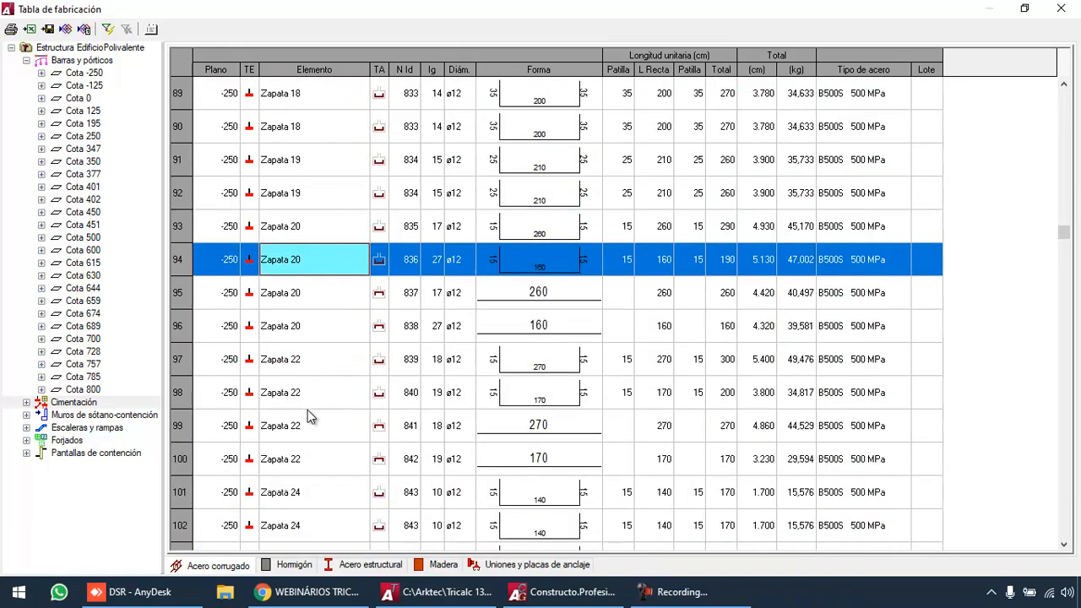
Review the concrete volumes and types of Cimentación and list those of Muros de sótano-contención
click(291, 565)
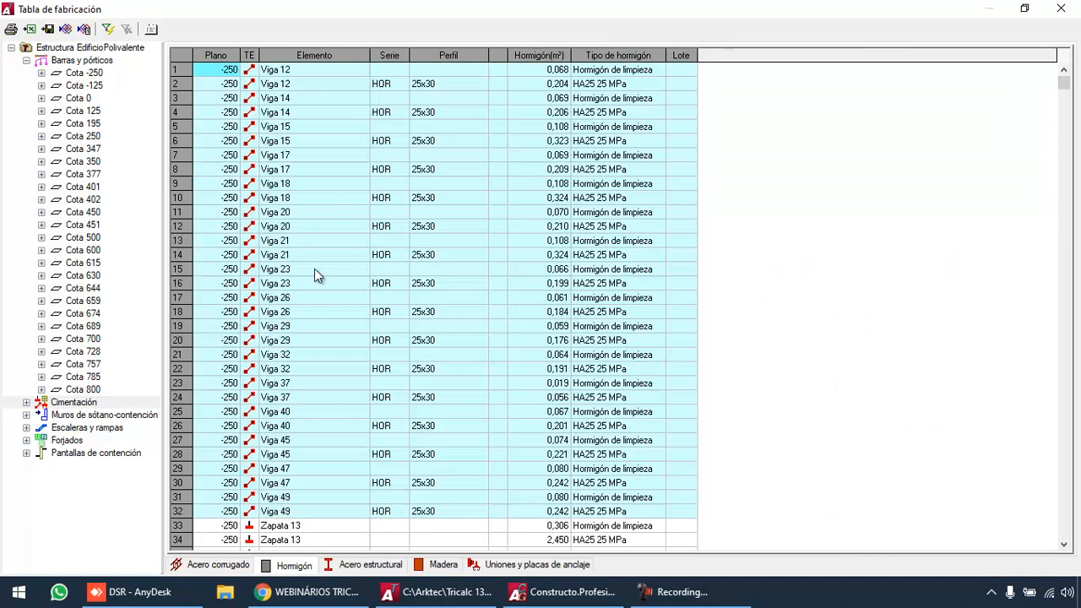
click(619, 340)
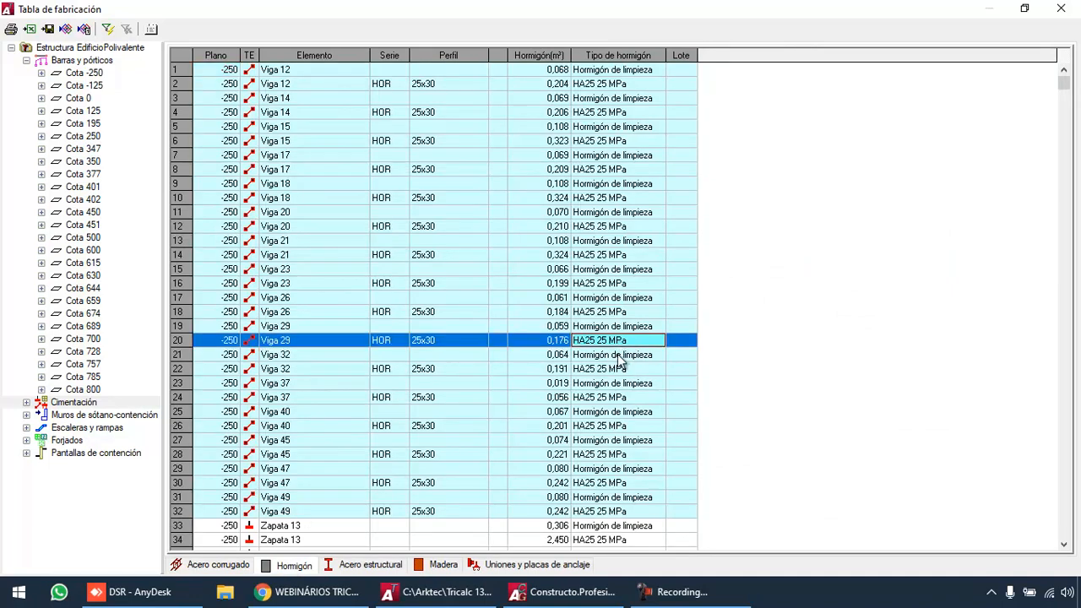
click(621, 358)
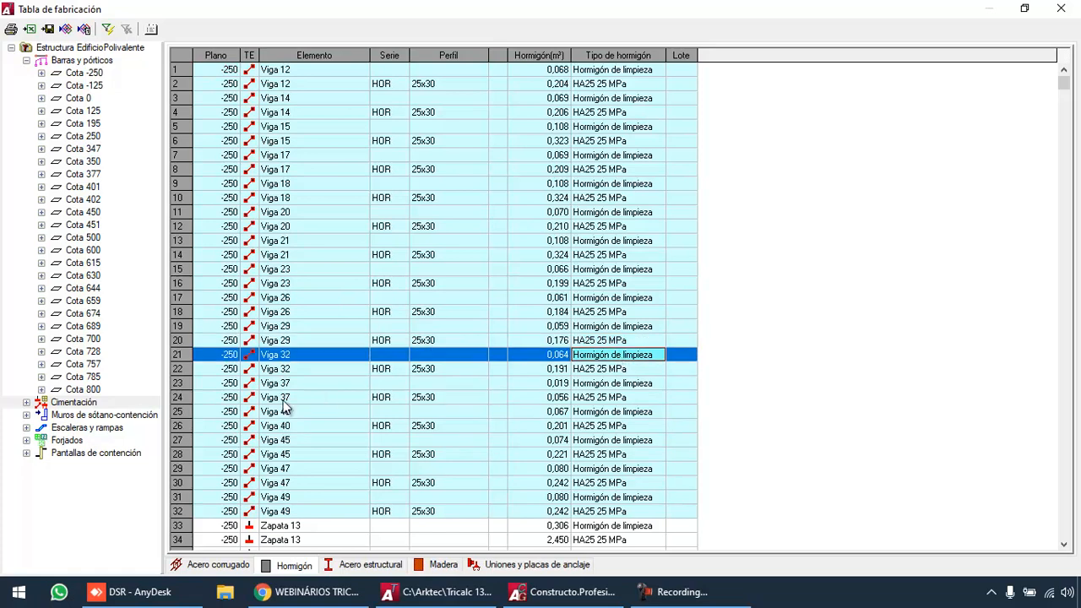
click(76, 416)
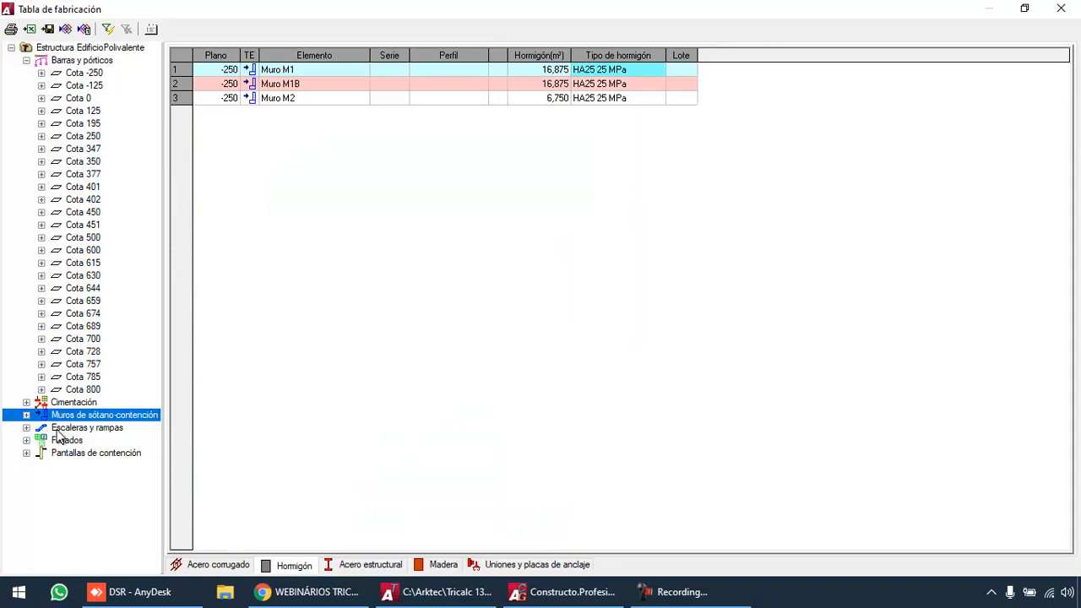
Review the concrete volumes and types of Escaleras y rampas, Forjados and Pantallas de contención, checking Forjado F350 and Zuncho 1114
click(67, 428)
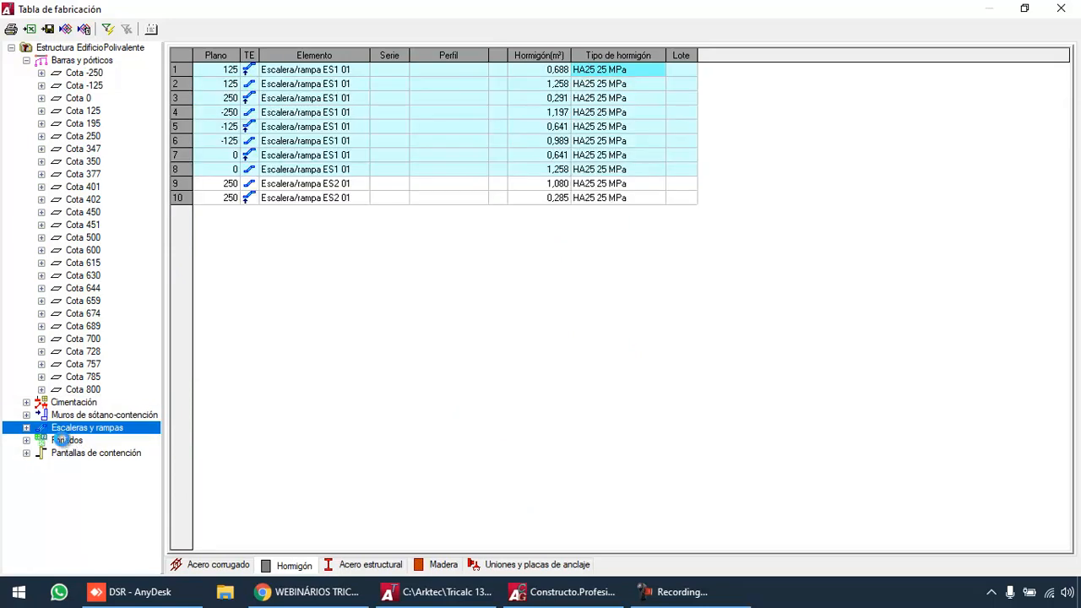
click(65, 440)
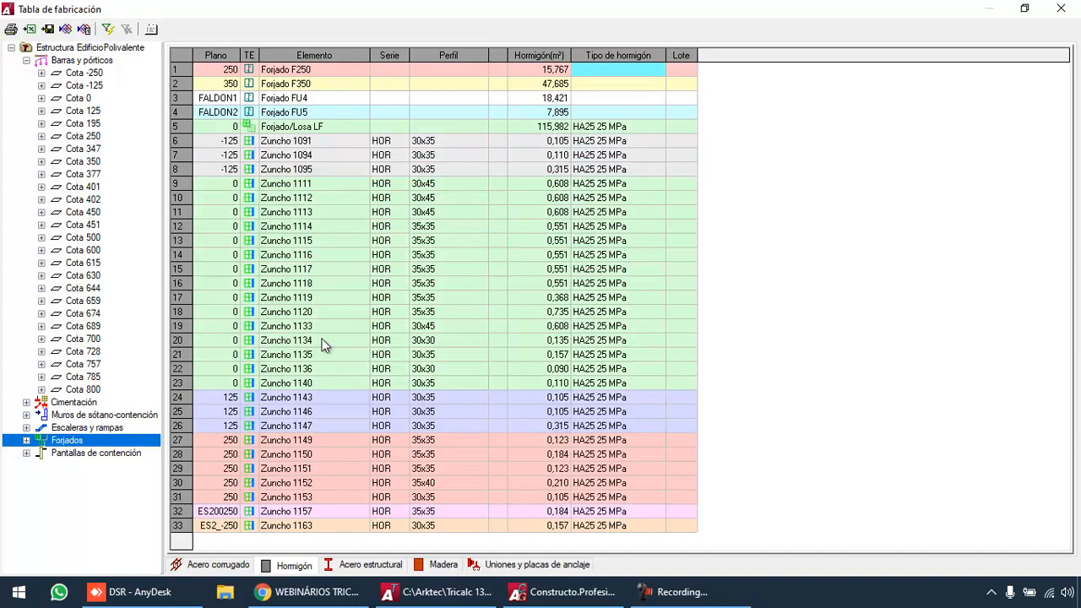
click(331, 85)
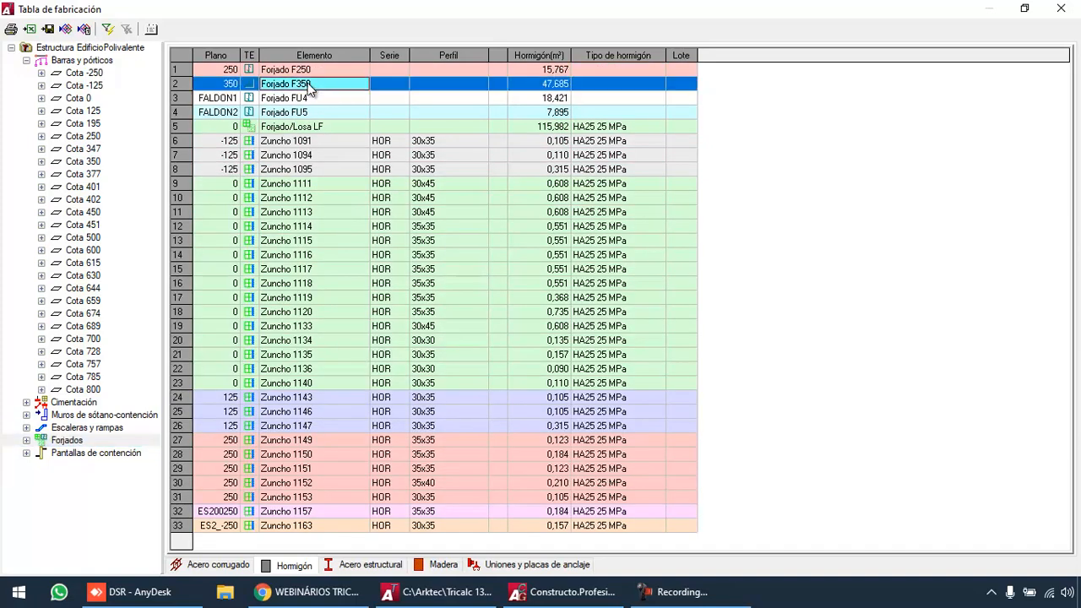
click(297, 226)
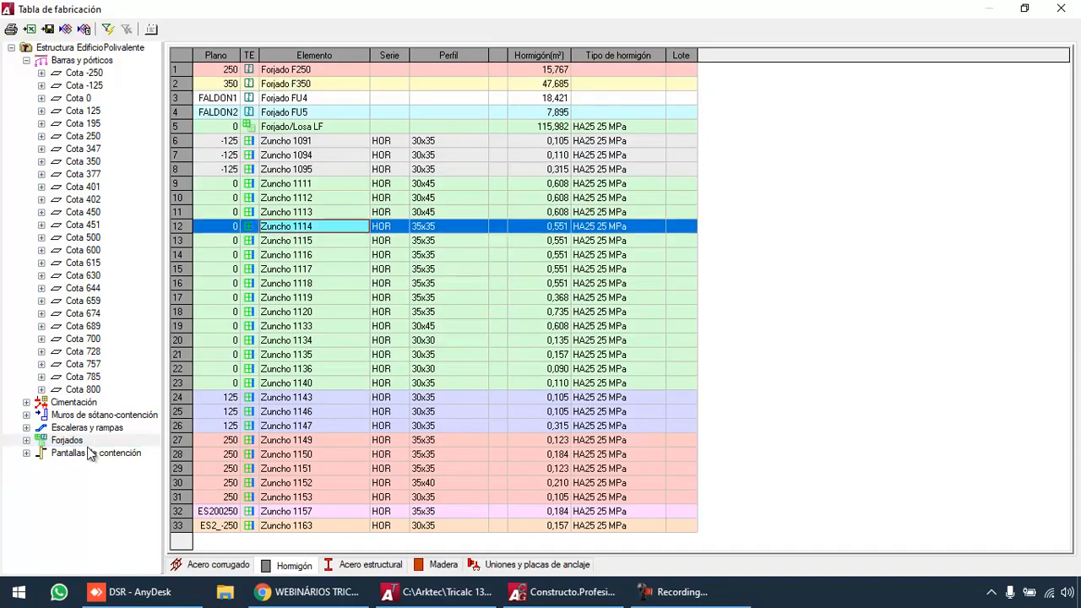
click(79, 454)
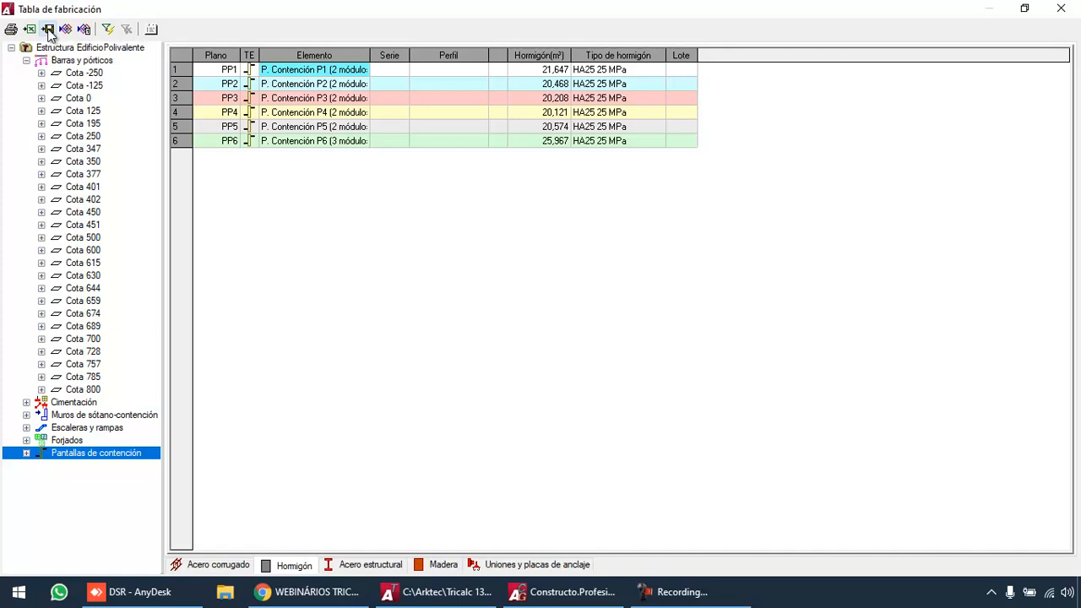
Export the complete fabrication table with all materials to the desktop as EdificioPolivalente.tfb
click(48, 30)
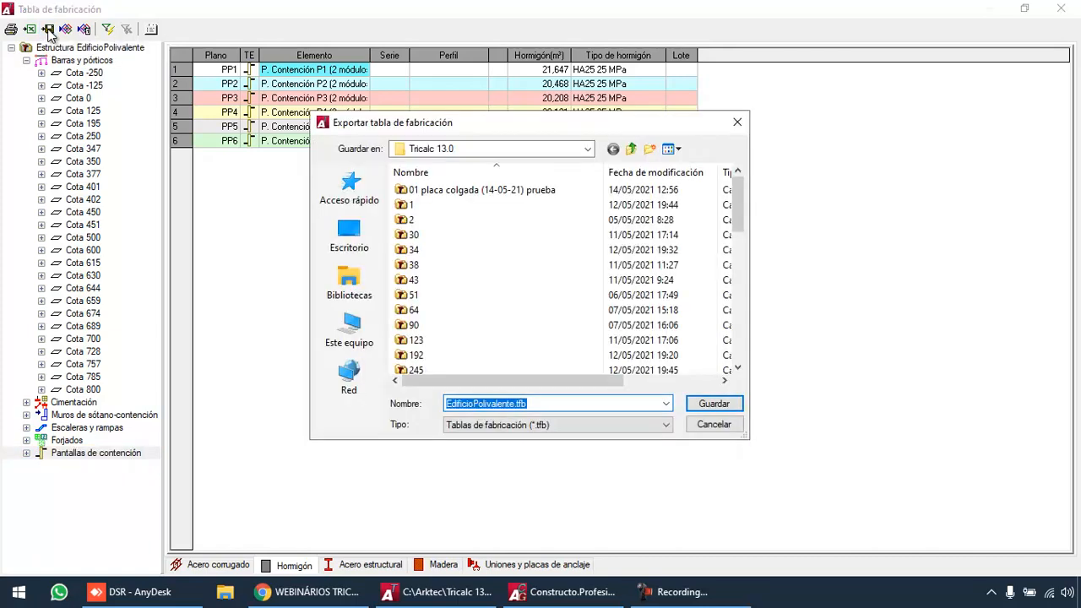
click(348, 235)
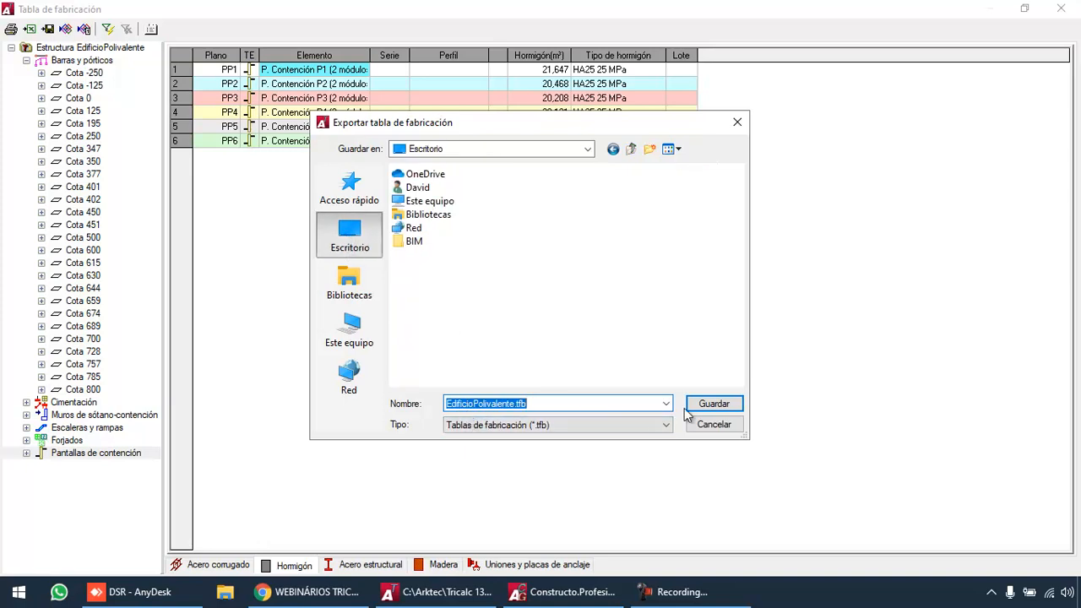
click(713, 404)
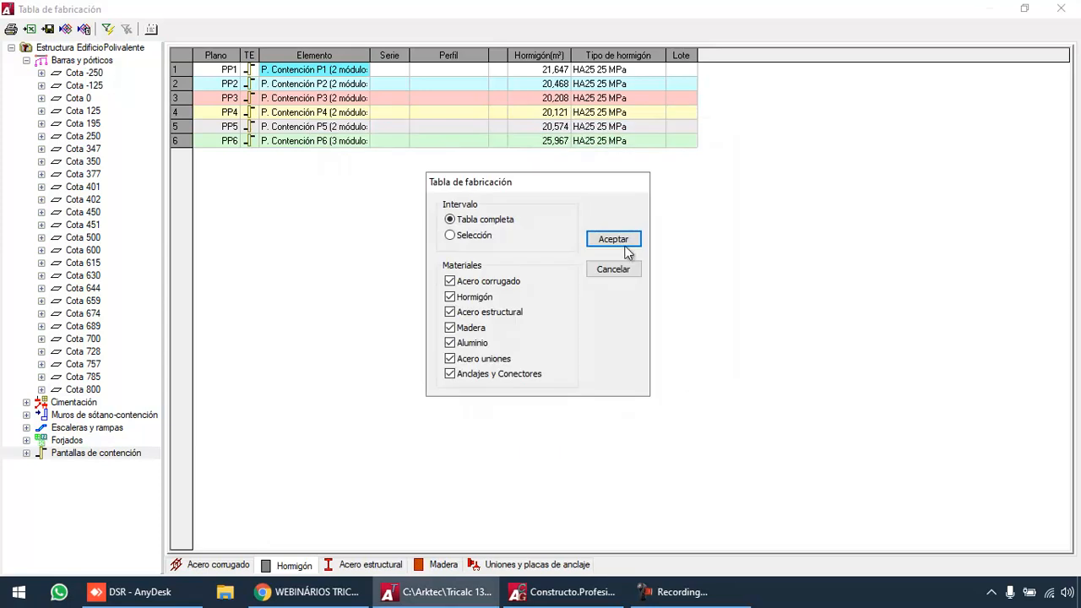
click(615, 240)
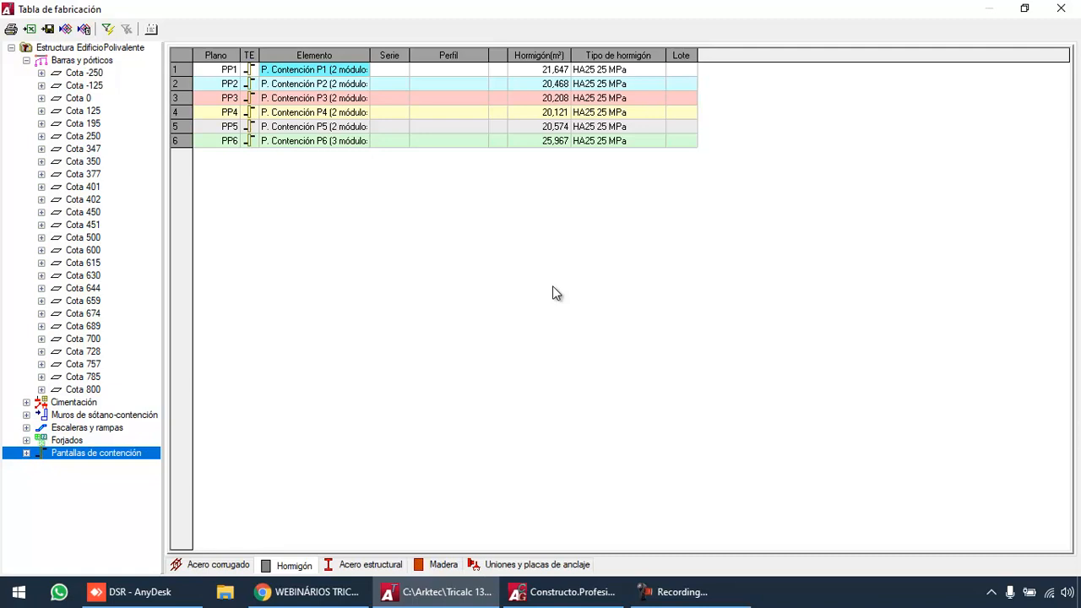
Launch TRICALCFAB.EXE from Arktec's Tricalc 13.0 folder, accept the legal notice and version information, and maximize Tricalc.Fab
key(super+e)
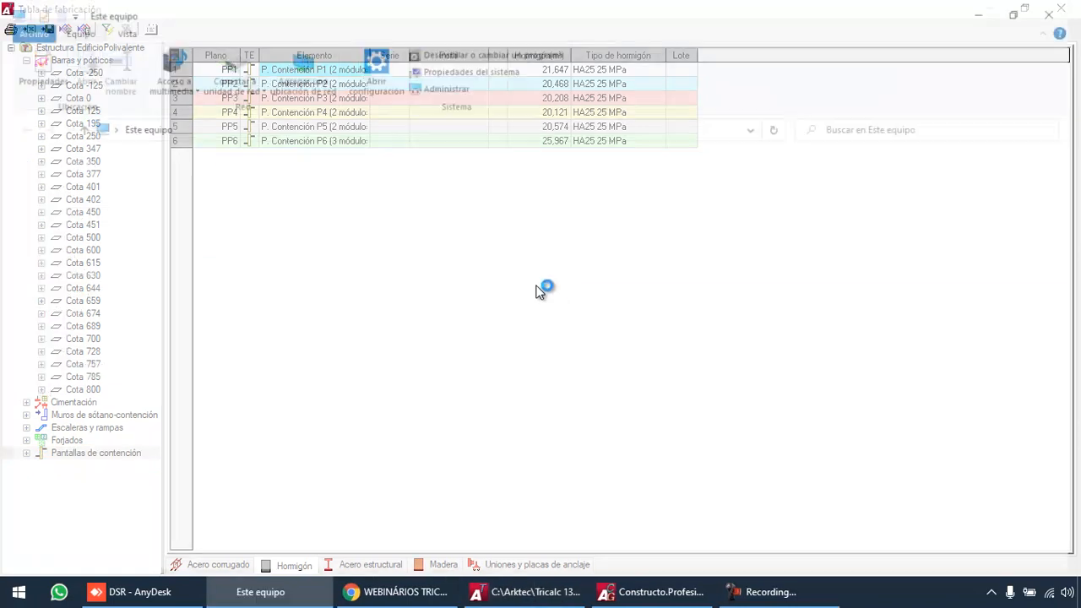
double_click(266, 367)
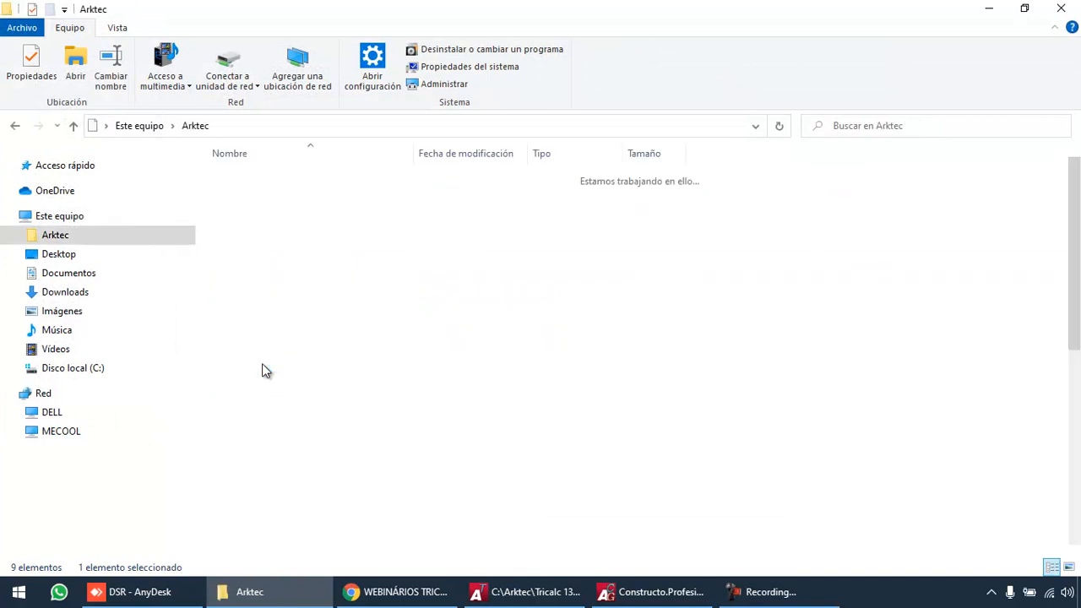
double_click(264, 261)
click(278, 369)
text(tricalc)
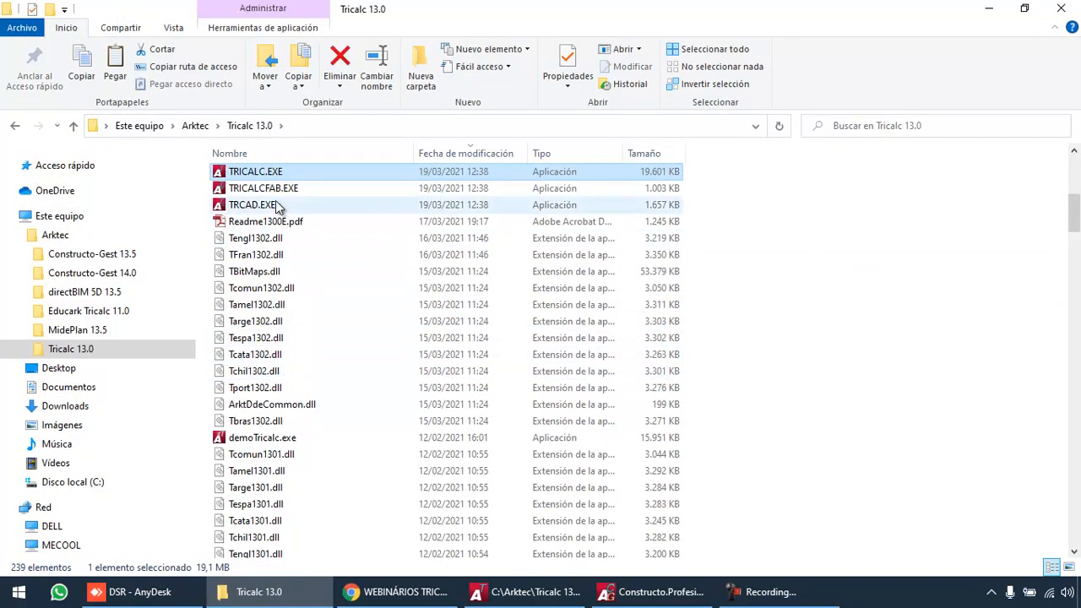
double_click(283, 193)
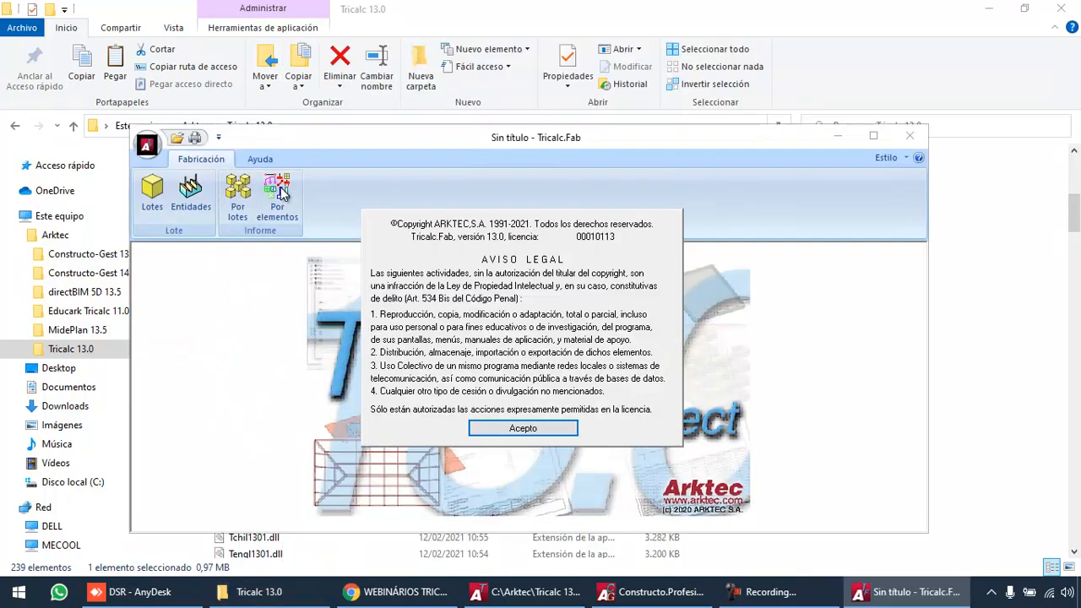
click(557, 427)
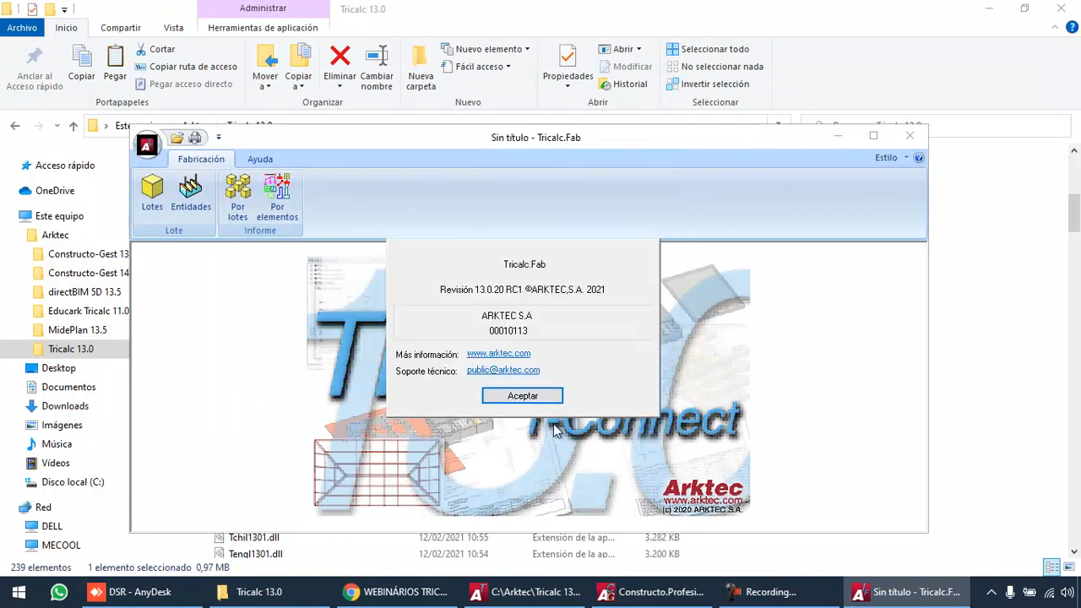
click(550, 402)
click(879, 136)
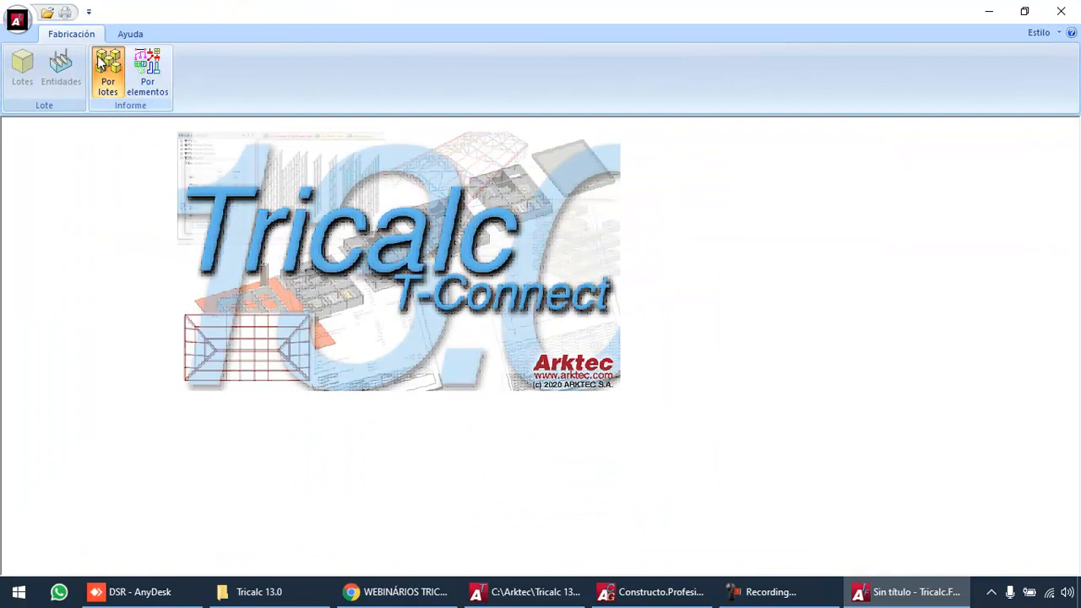
Open EdificioPolivalente.tfb from the desktop and list the corrugated steel of Barras y pórticos
click(46, 15)
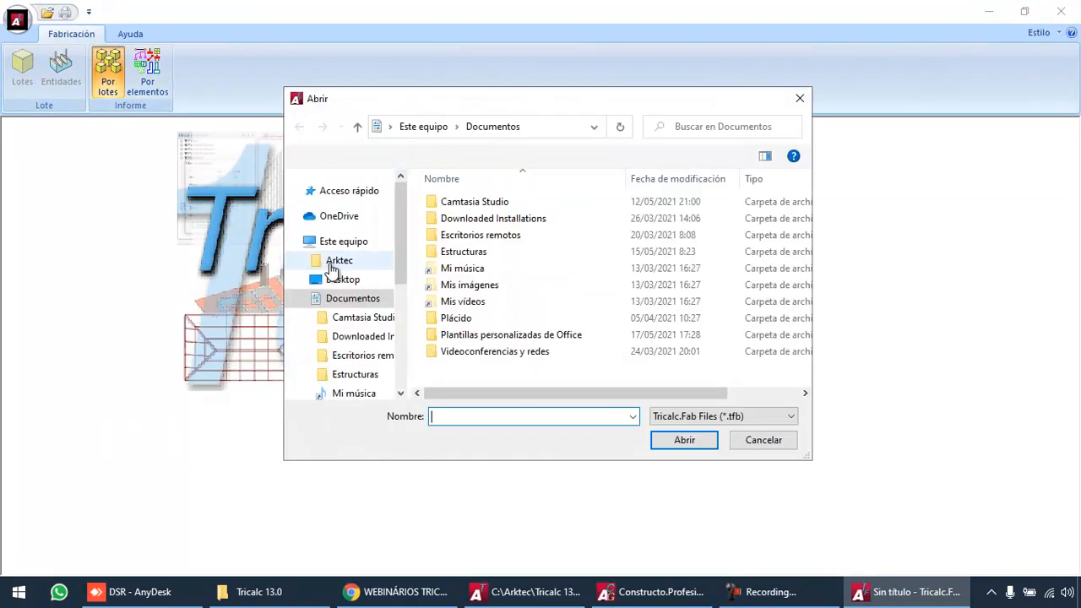
click(346, 281)
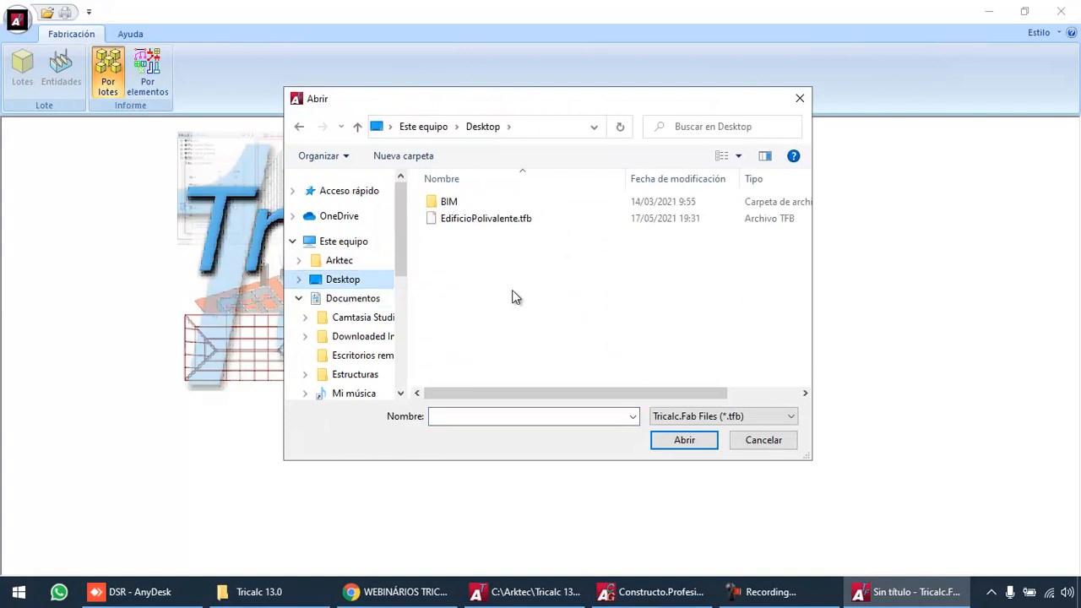
double_click(496, 219)
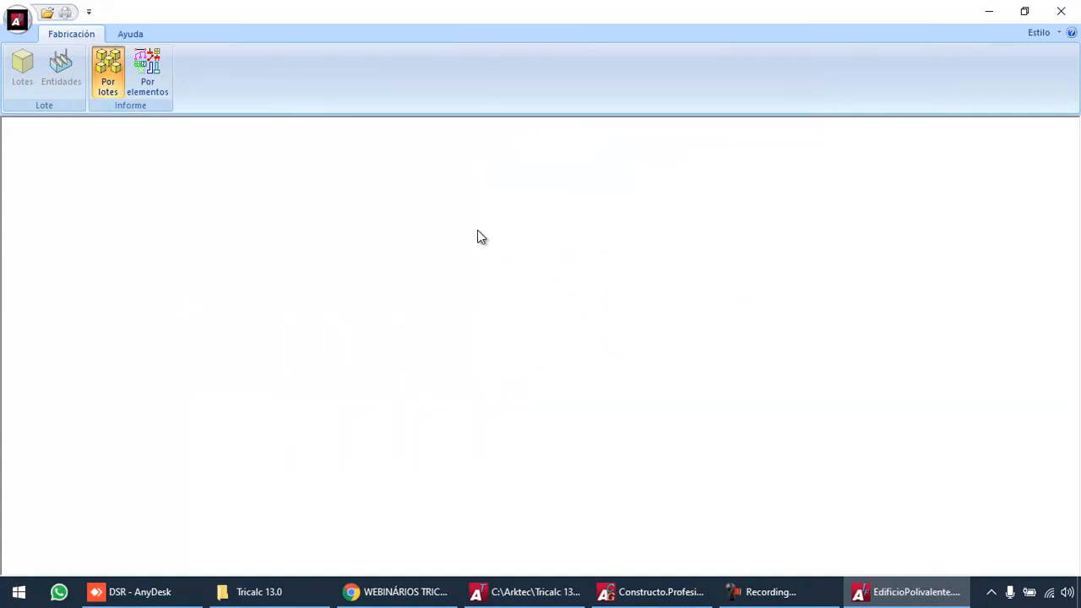
click(59, 159)
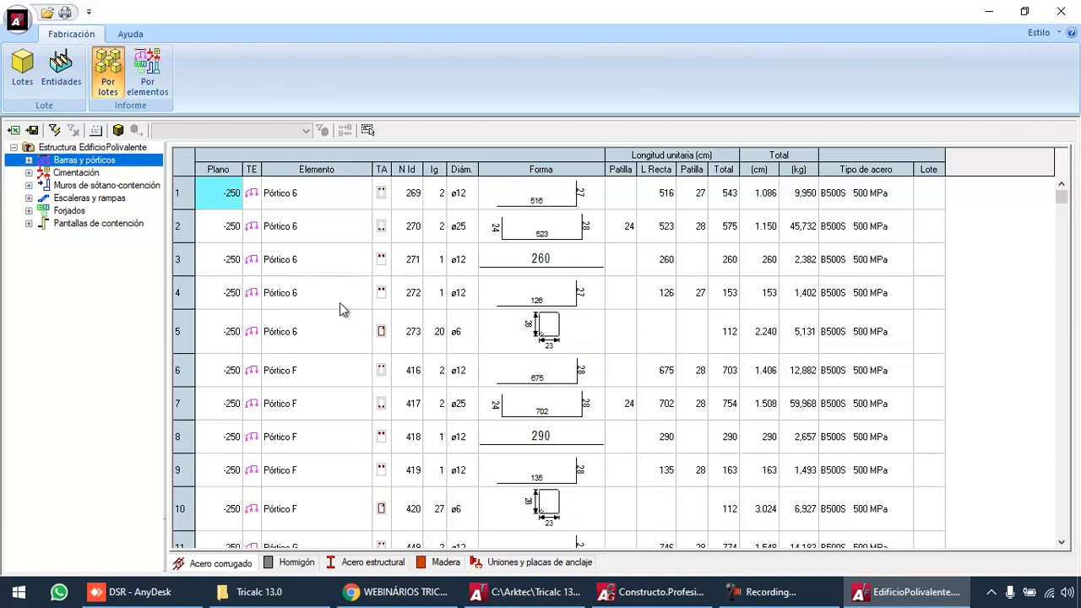
Create an entity with code 4000001 and the name Proveedor de Hormigón, S.A
click(64, 71)
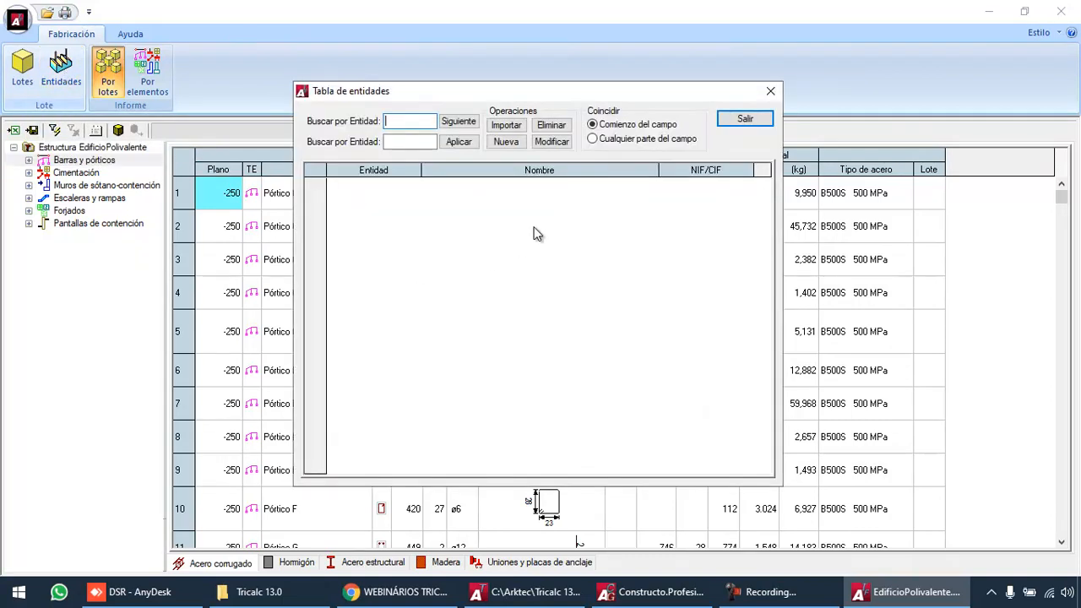
click(508, 143)
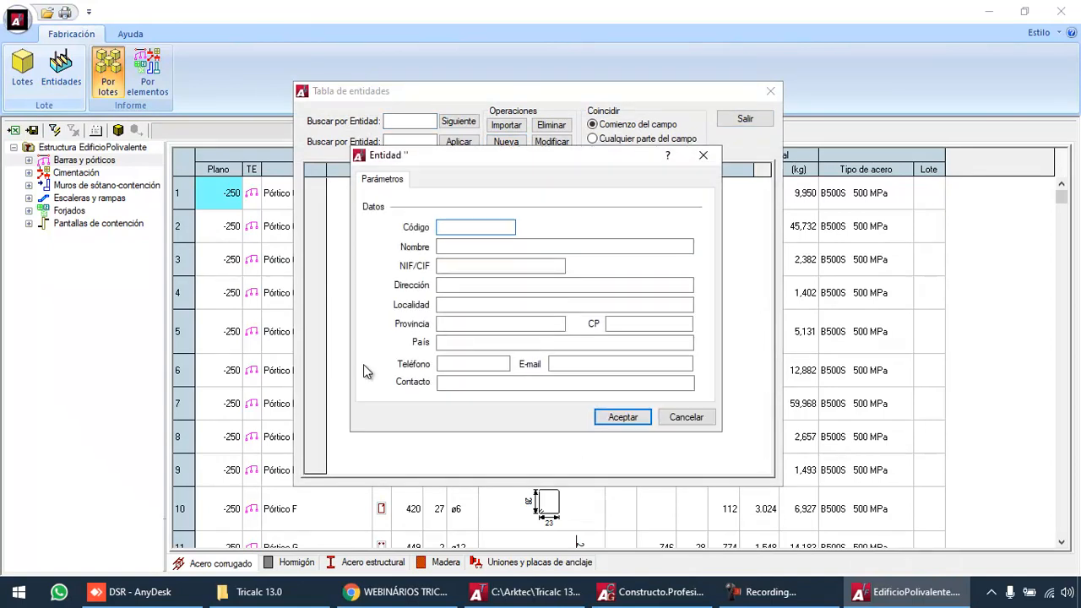
text(4000001)
key(Tab)
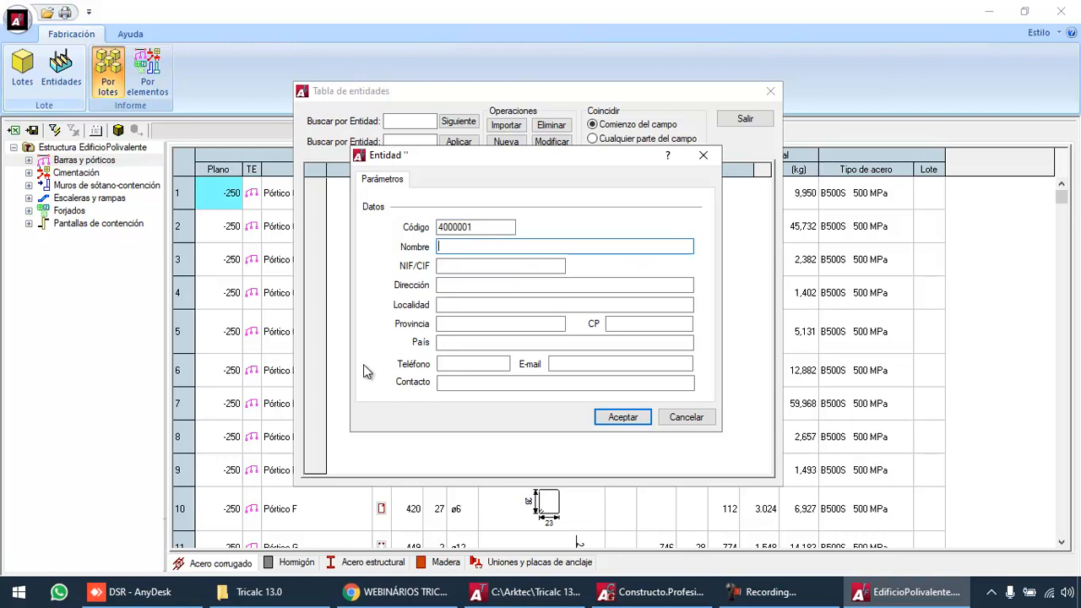
text(Proveedor de Hormigón, S.A.)
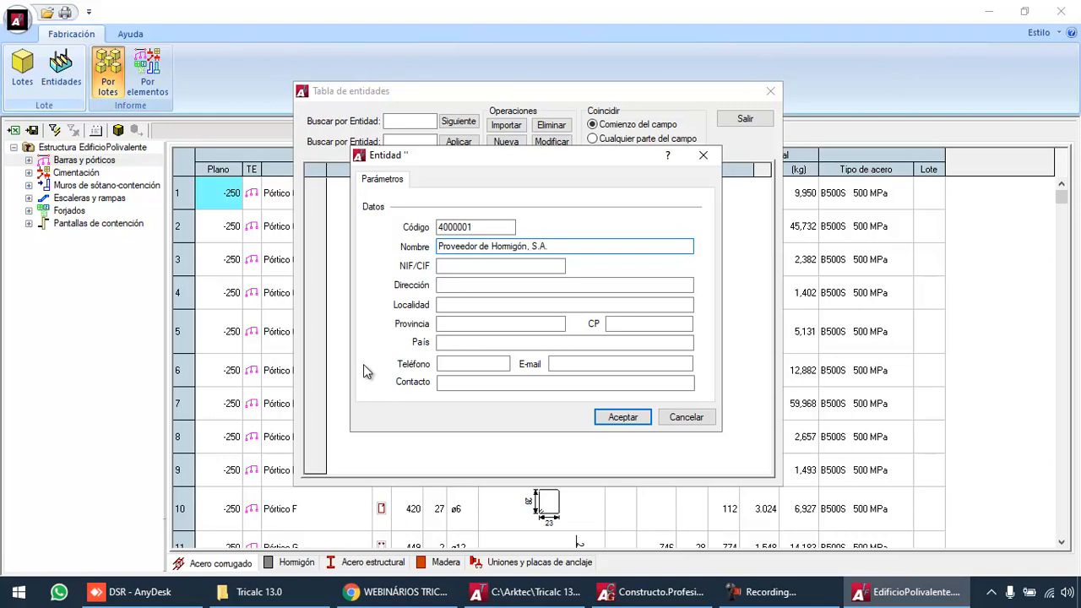
key(Tab)
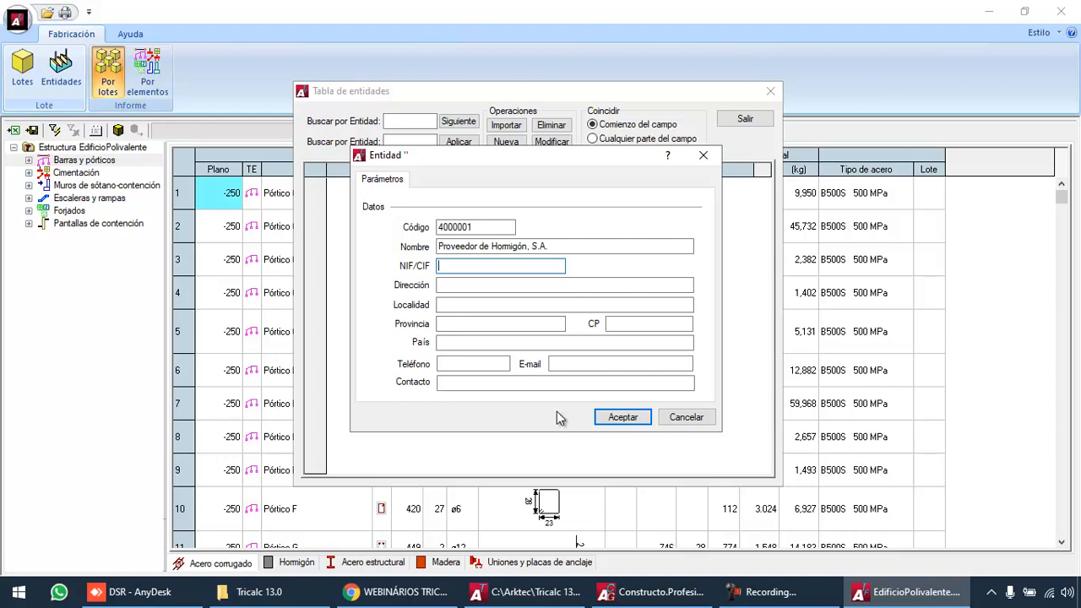
click(612, 419)
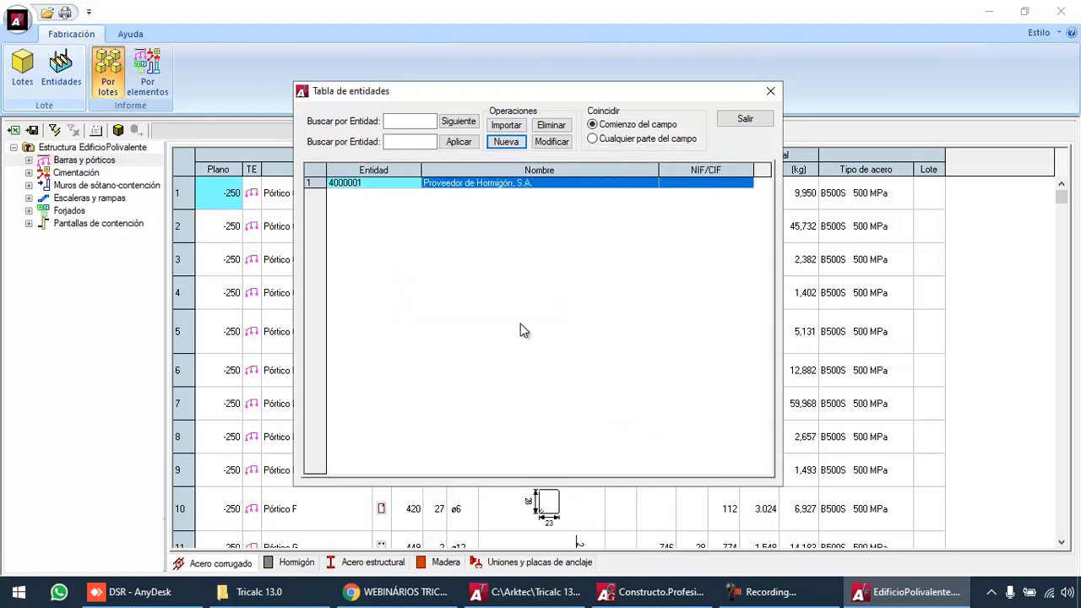
Add a second entity with code 4000002 named Aceros Estructurales, S.L., and close the entities table
click(507, 143)
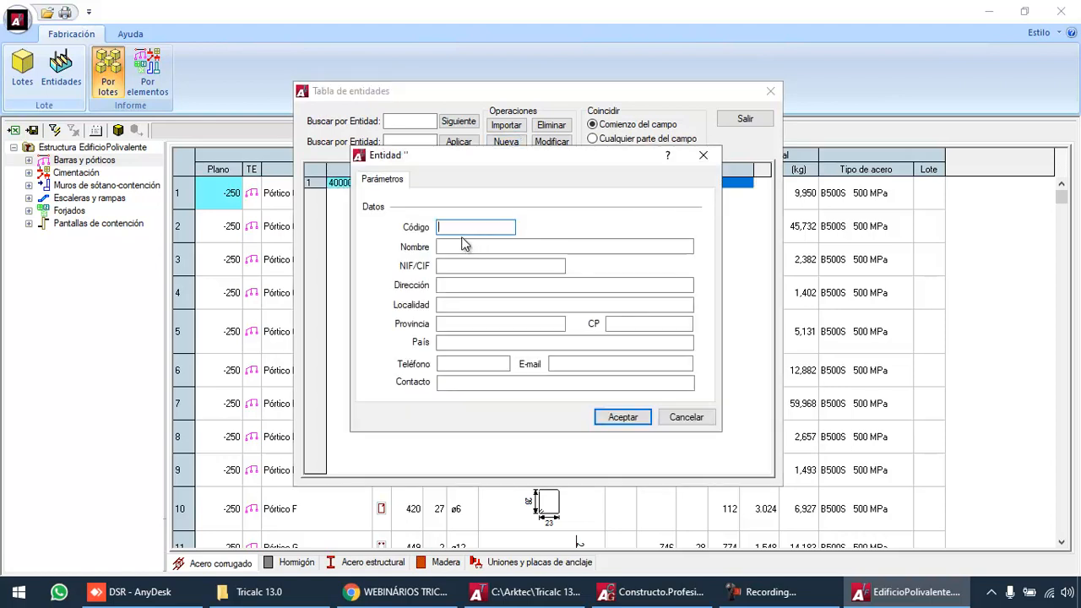
text(4000002)
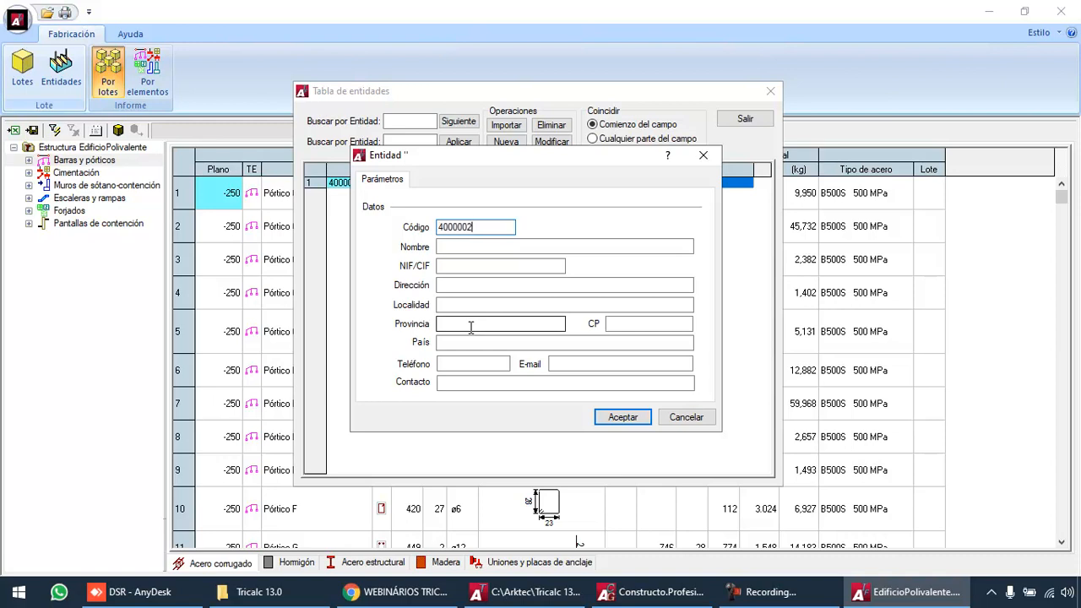
key(Tab)
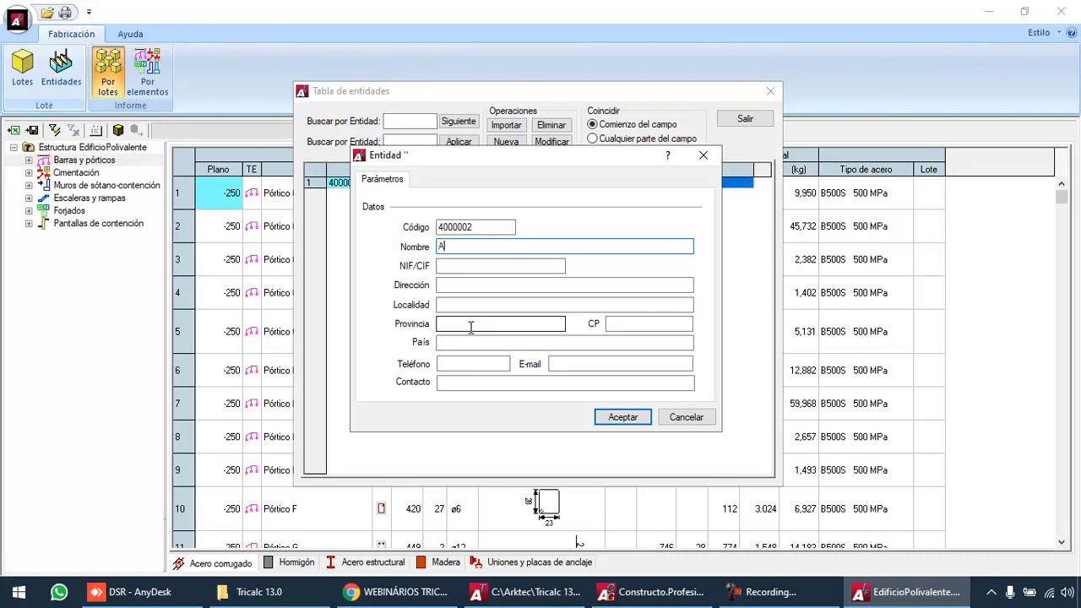
text(structurales, S.L.)
key(Return)
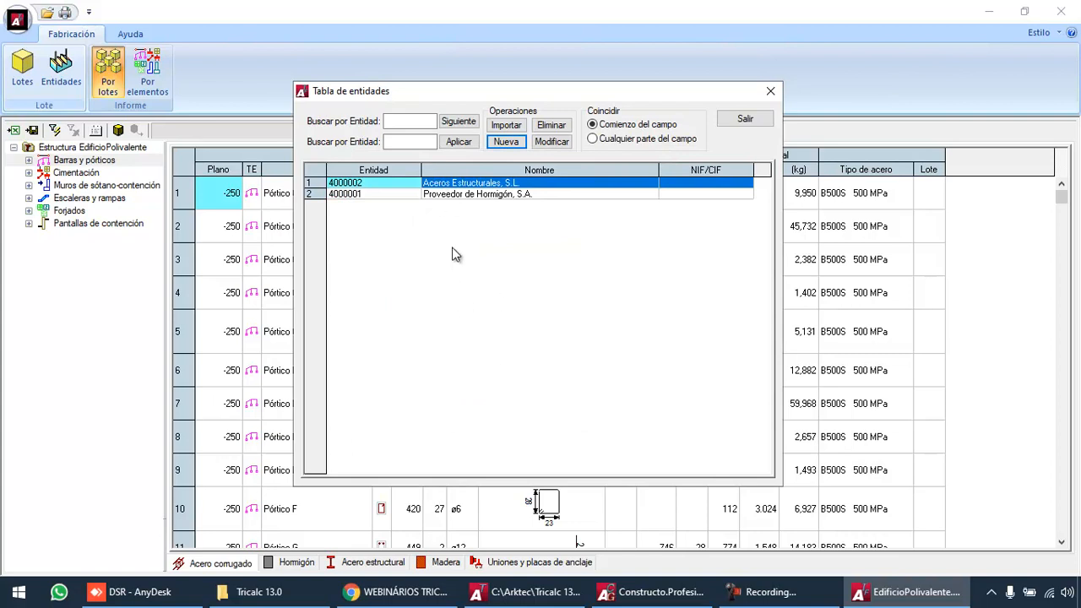
click(744, 118)
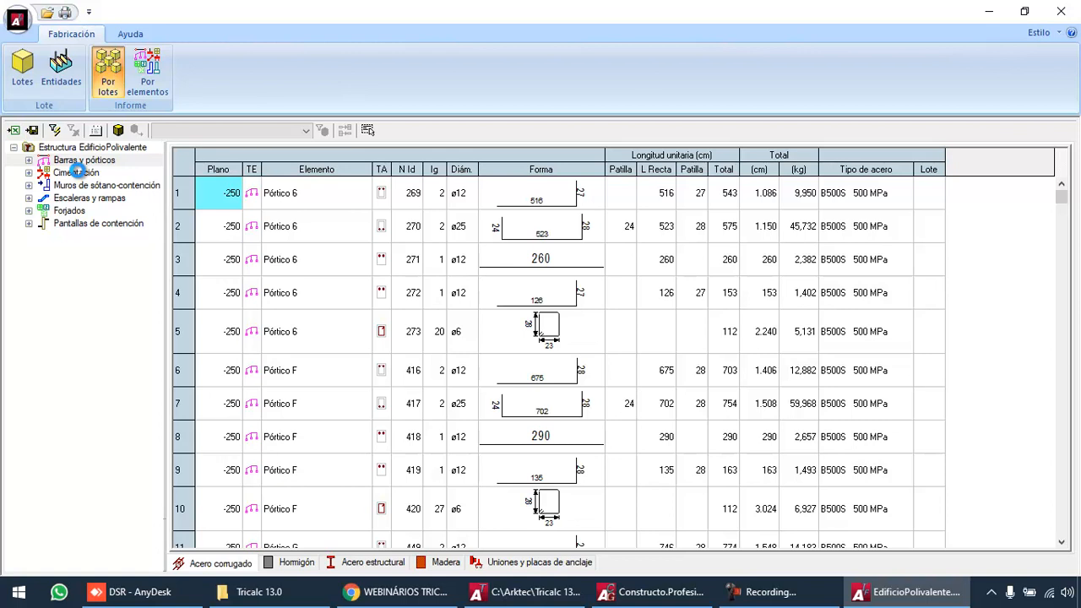
List Cimentación's corrugated steel and create a lot with code AC-001 and description Acero corrugado de cimentación
click(78, 172)
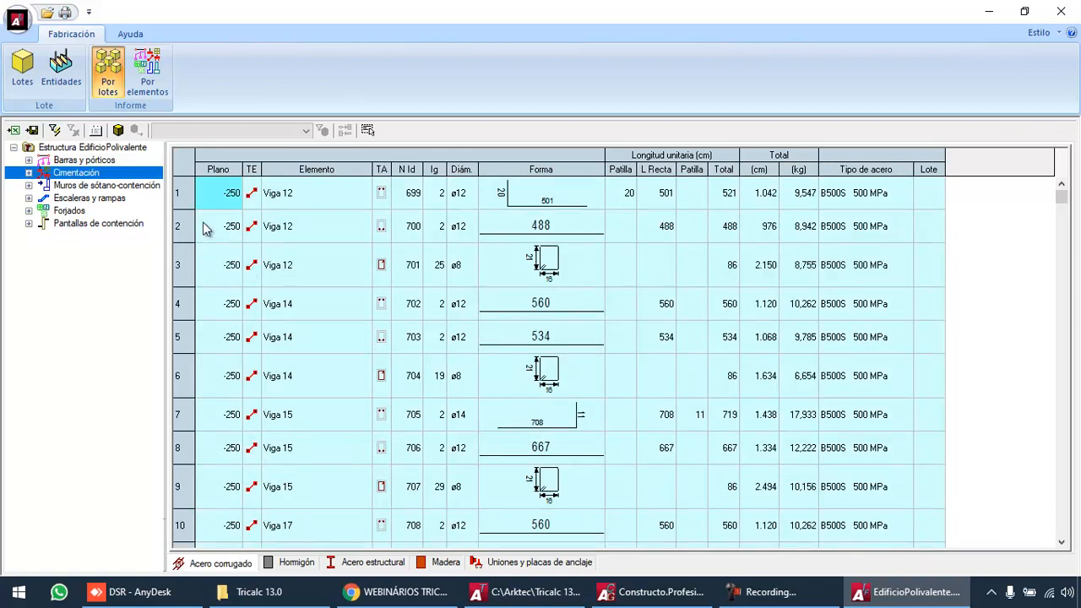
click(25, 77)
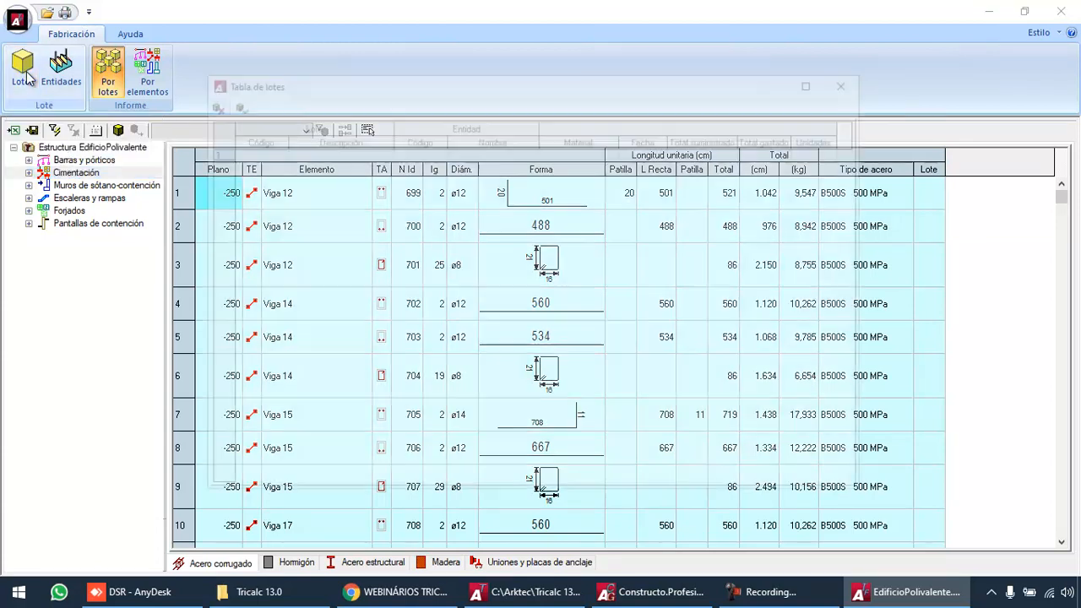
click(243, 152)
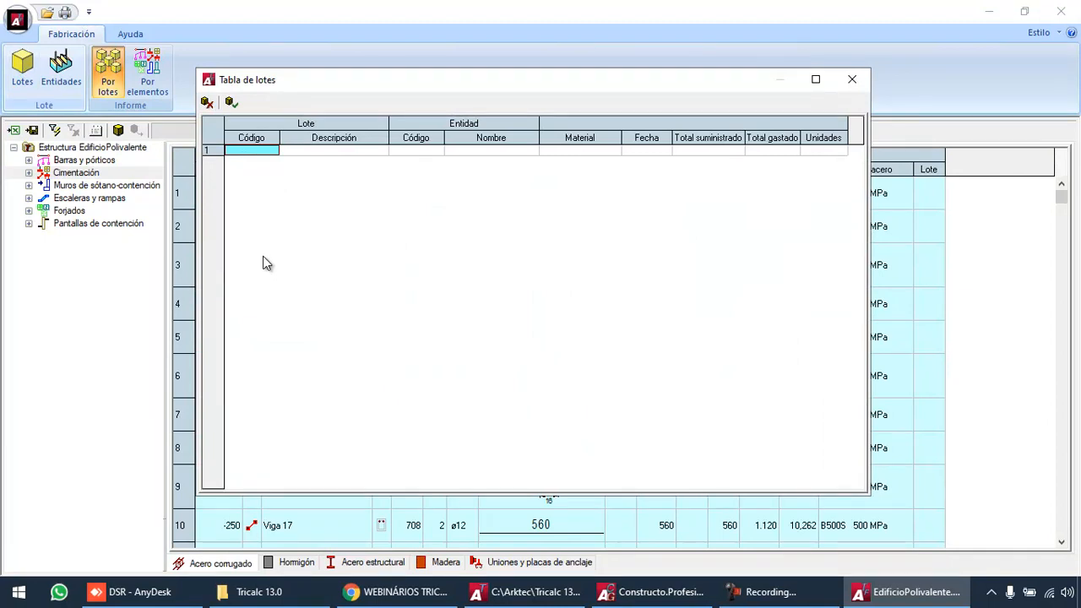
text(AC-001)
key(Return)
key(Tab)
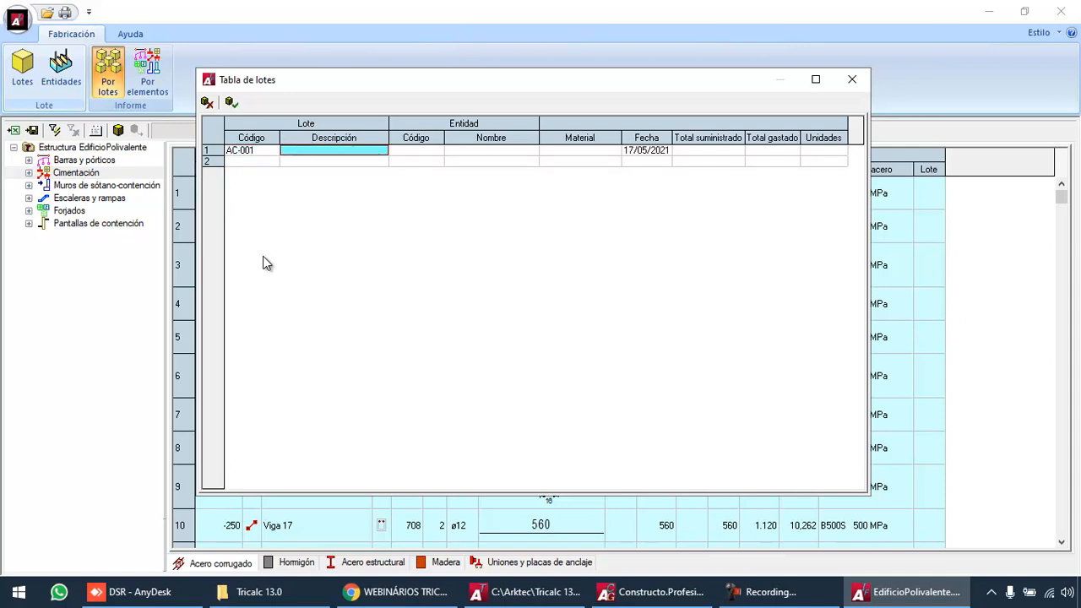
text(Acero co)
text(rrugado de cim)
text(entación)
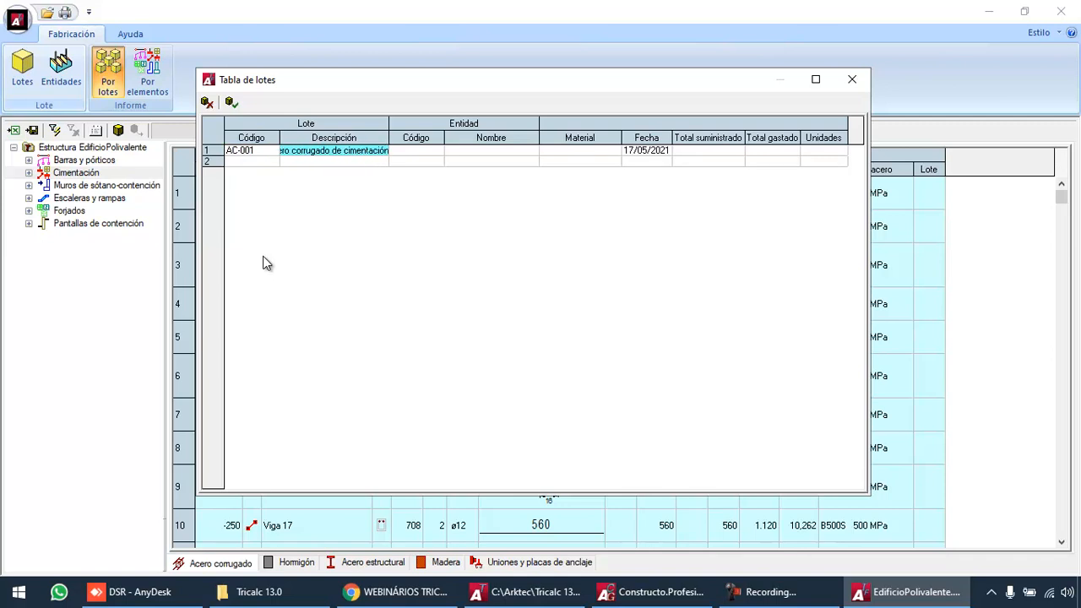
key(Return)
Assign Aceros Estructurales, S.L. as lot AC-001's entity and set its material to Acero corrugado
click(416, 152)
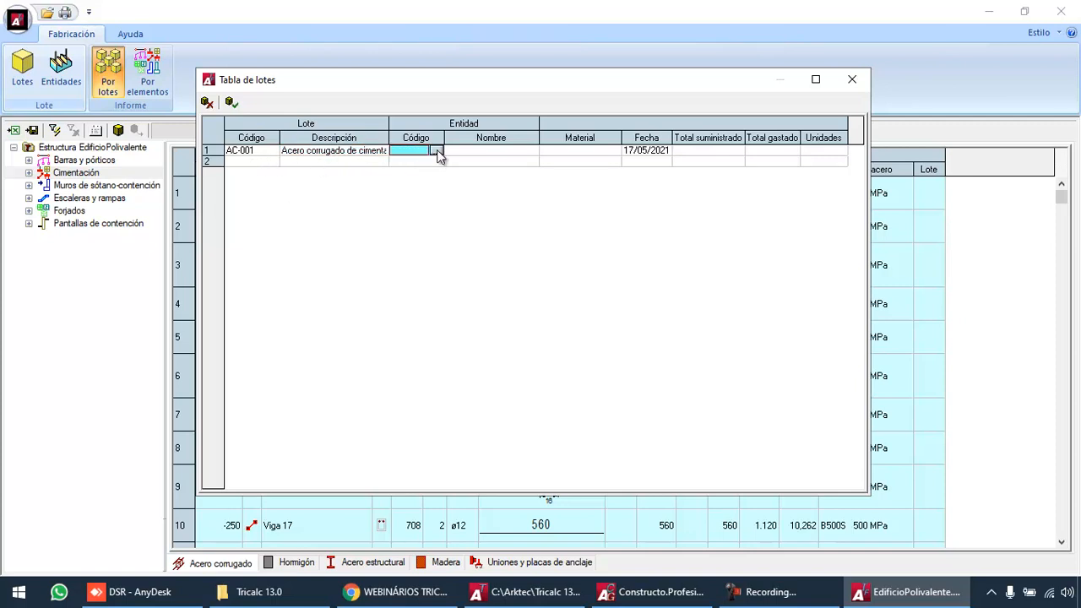
click(439, 153)
click(463, 205)
double_click(462, 205)
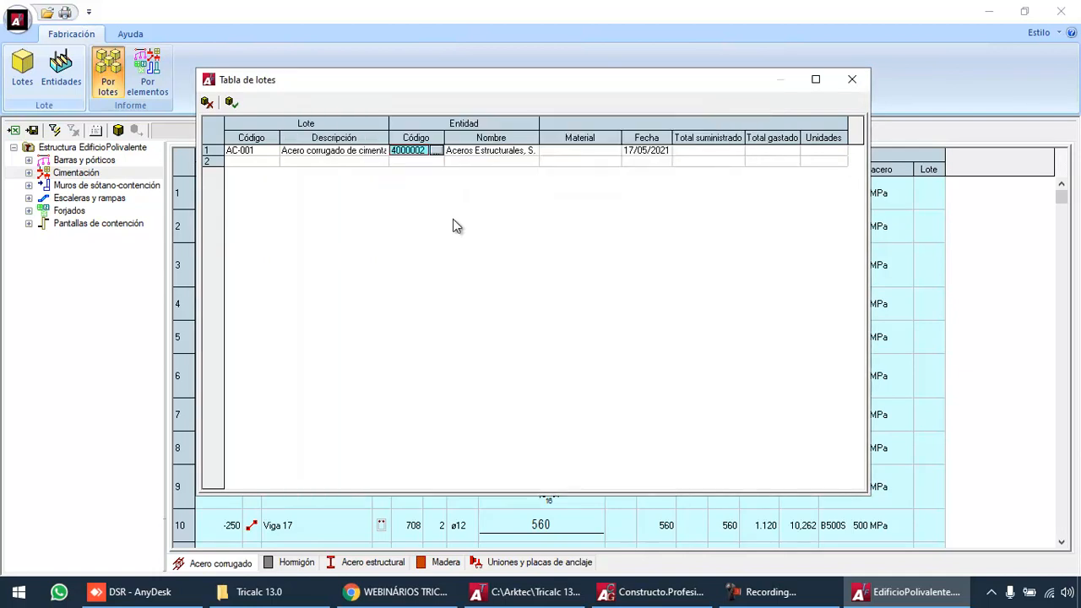
click(582, 150)
click(611, 150)
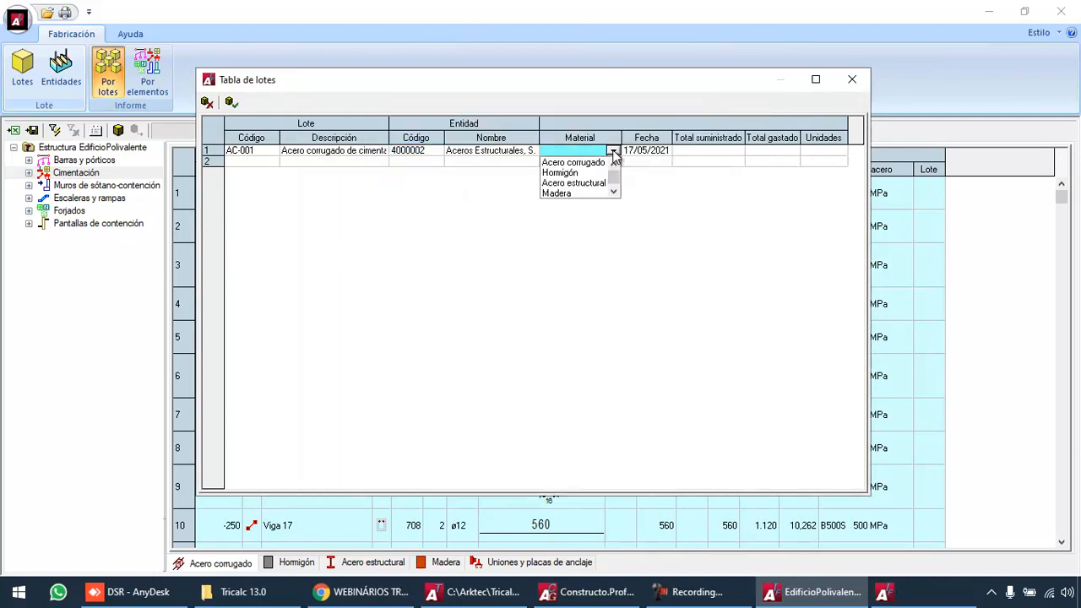
click(586, 164)
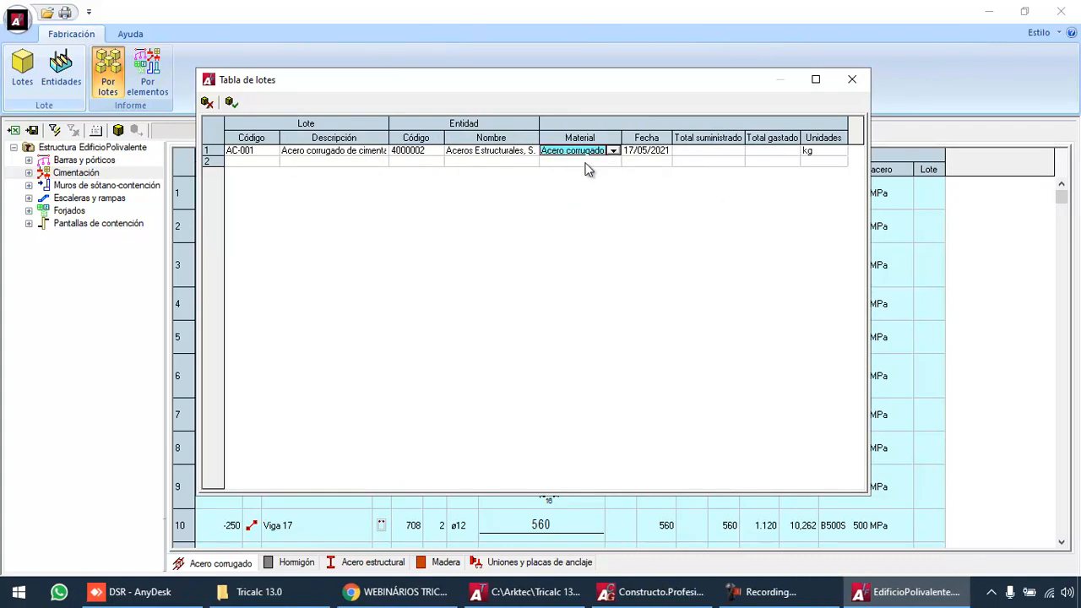
Add a second lot with code H-001 and description Hormigón para cimentación
click(240, 162)
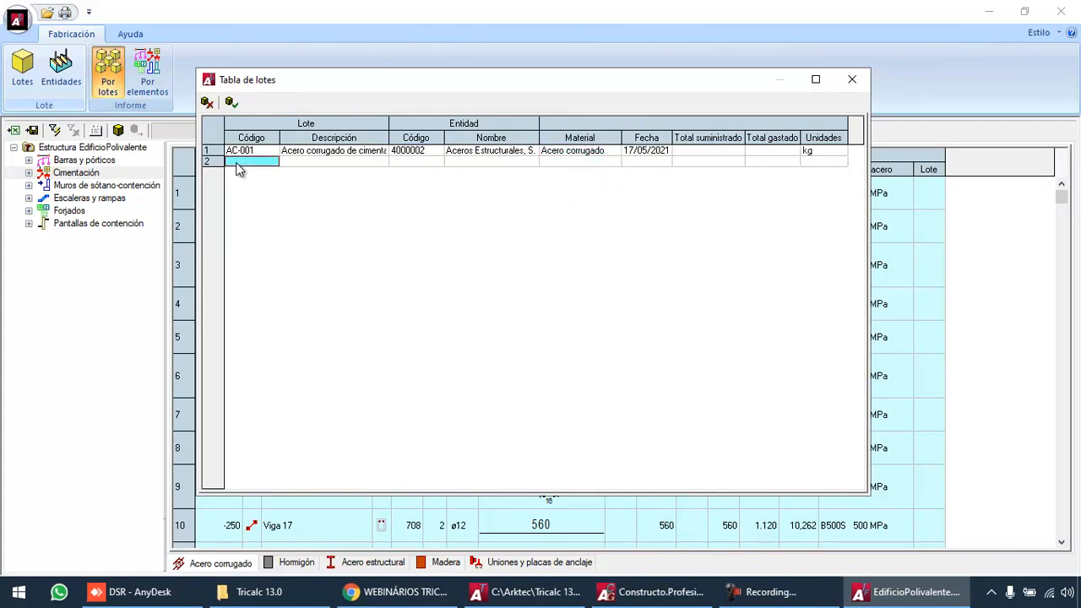
text(H-001)
key(Return)
key(Tab)
text(Ho)
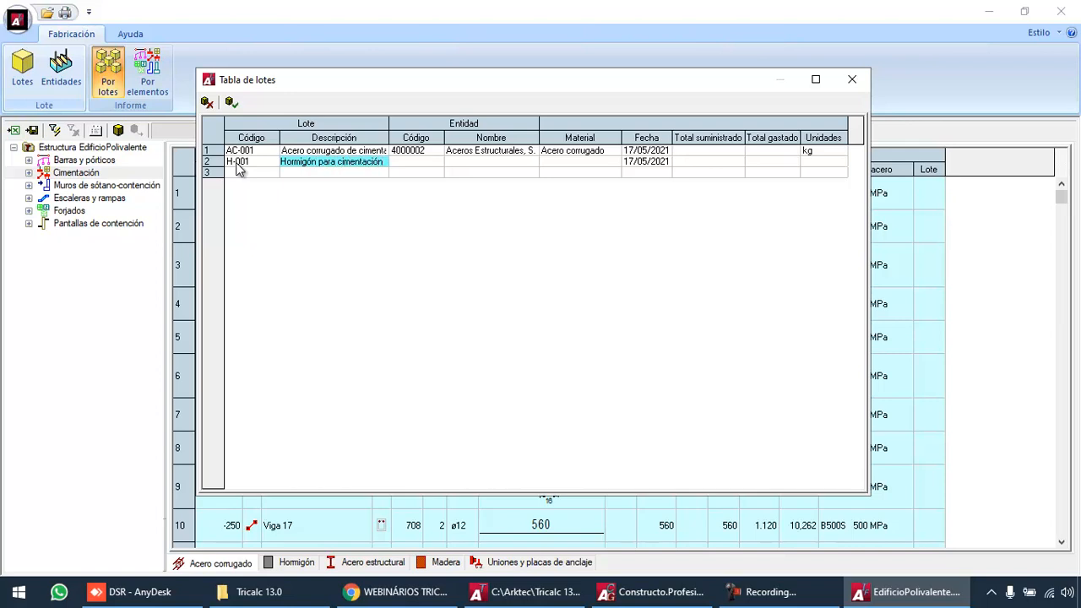
Assign Proveedor de Hormigón, S.A. to lot H-001, set its material to Hormigón, and close the lots table
click(414, 163)
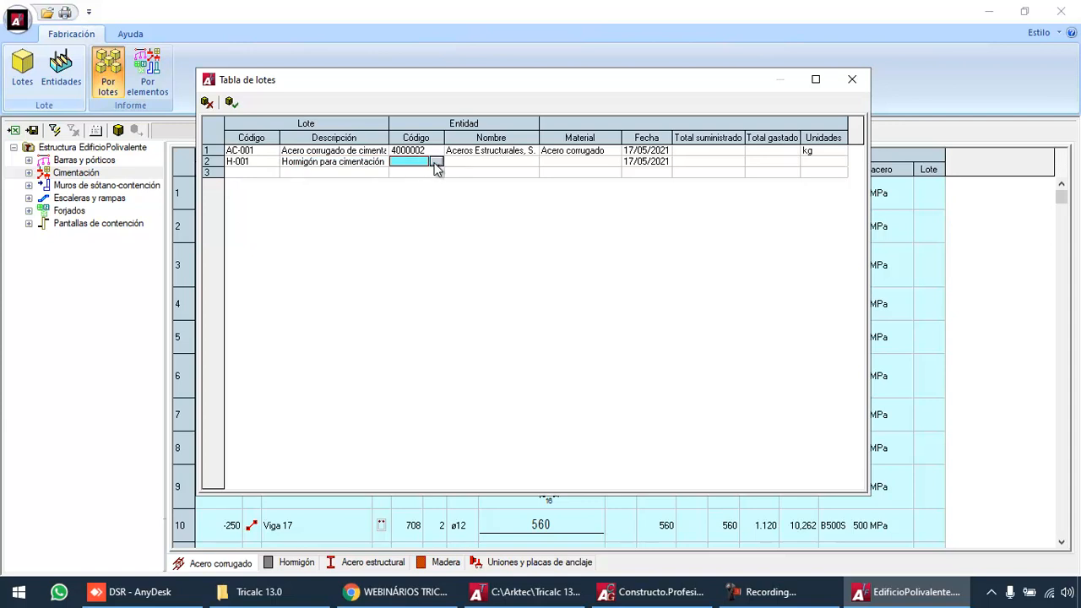
click(434, 163)
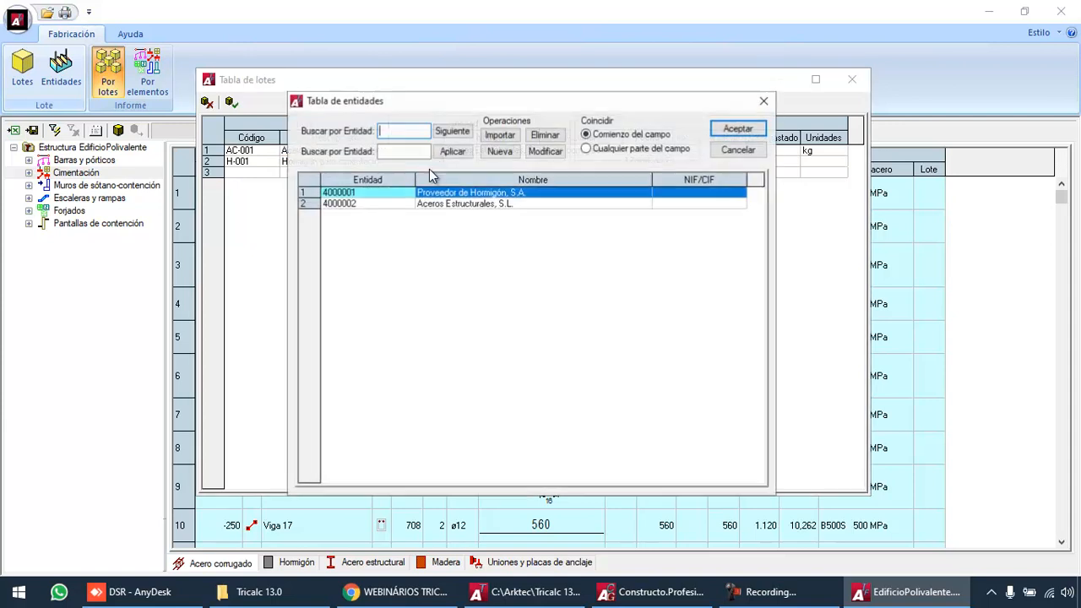
double_click(387, 197)
click(612, 162)
click(577, 184)
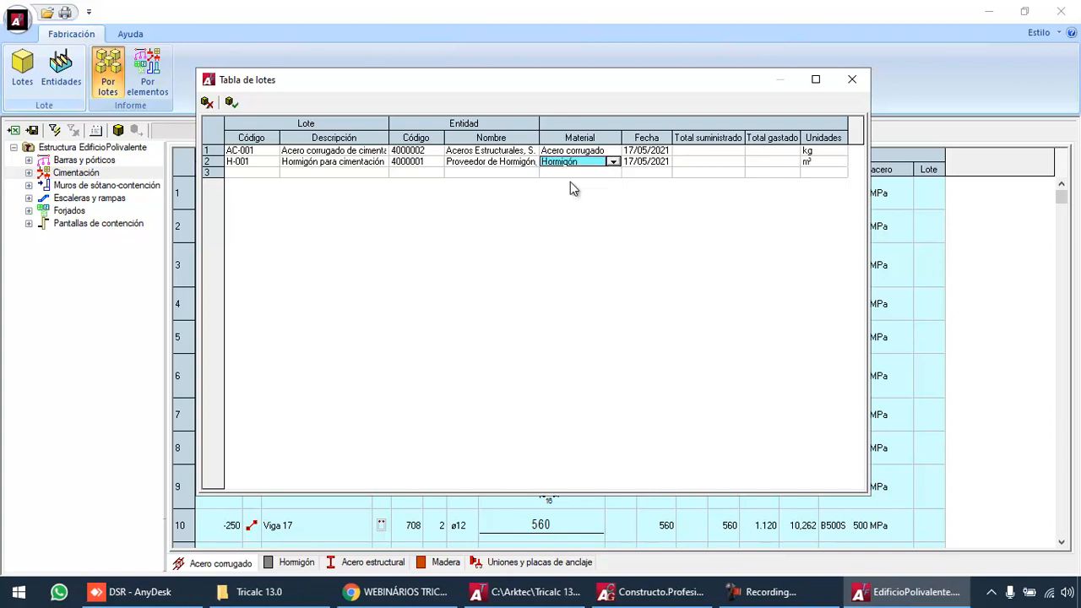
click(851, 79)
Assign lot AC-001 to rows 1 to 17 of the foundation's corrugated steel, from Viga 12 to Viga 20
click(217, 132)
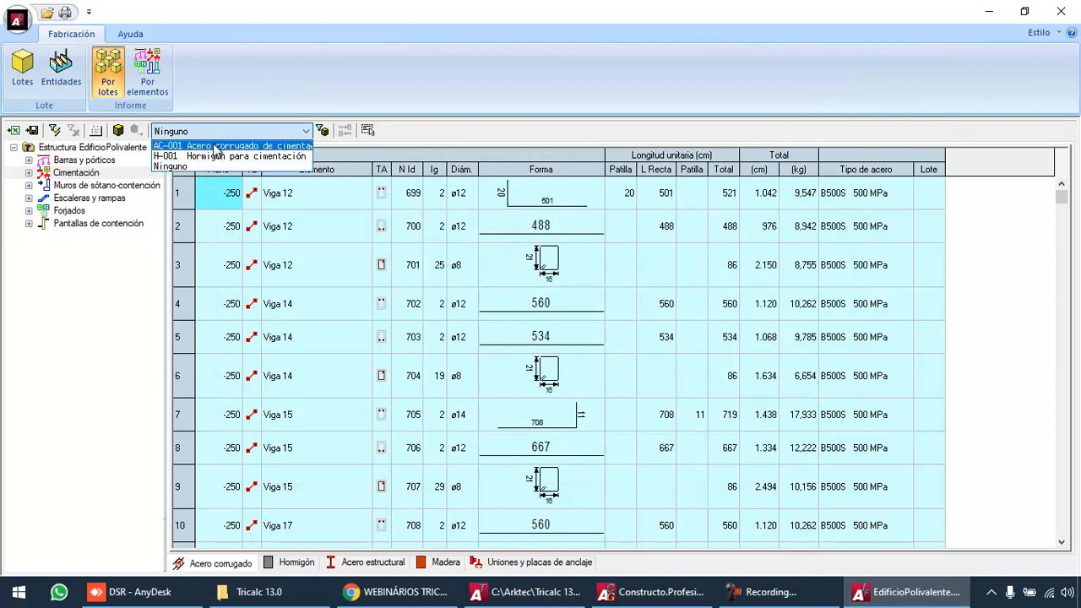
click(217, 146)
click(183, 196)
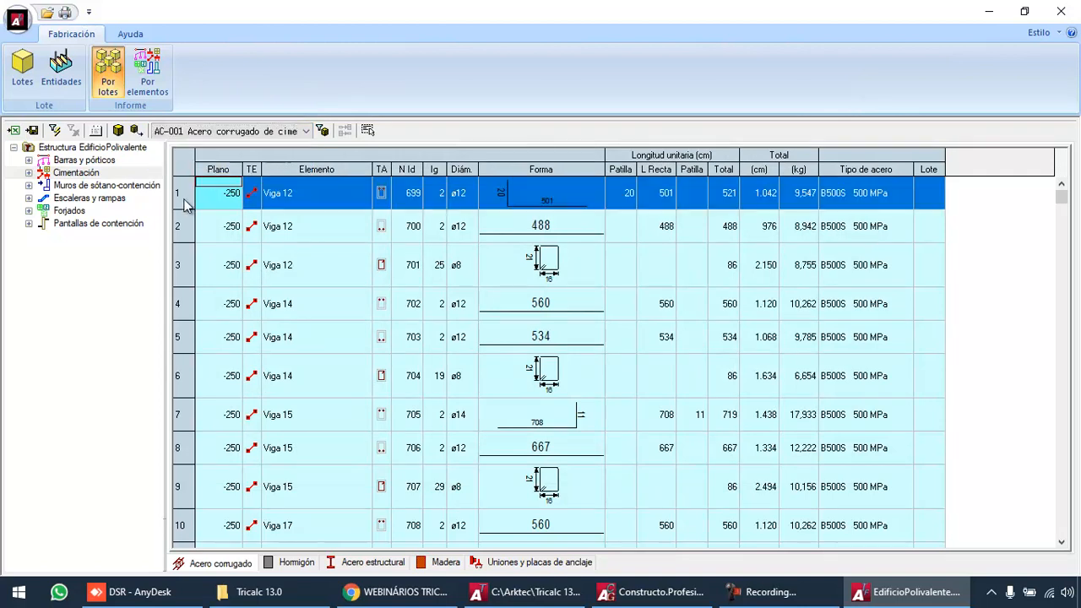
scroll(189, 301, down, 4)
shift+click(183, 335)
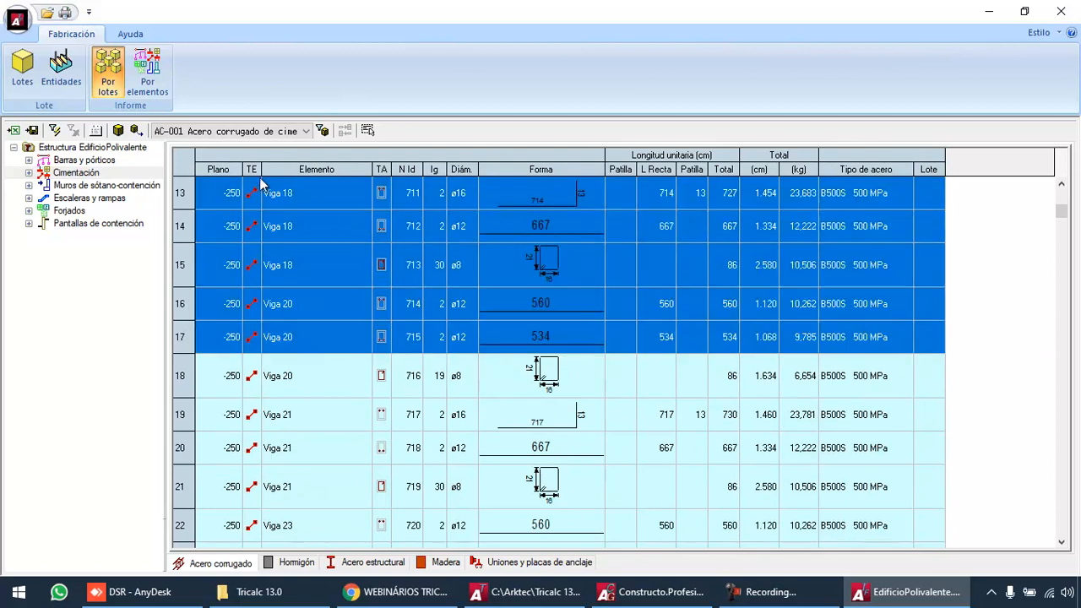
click(136, 132)
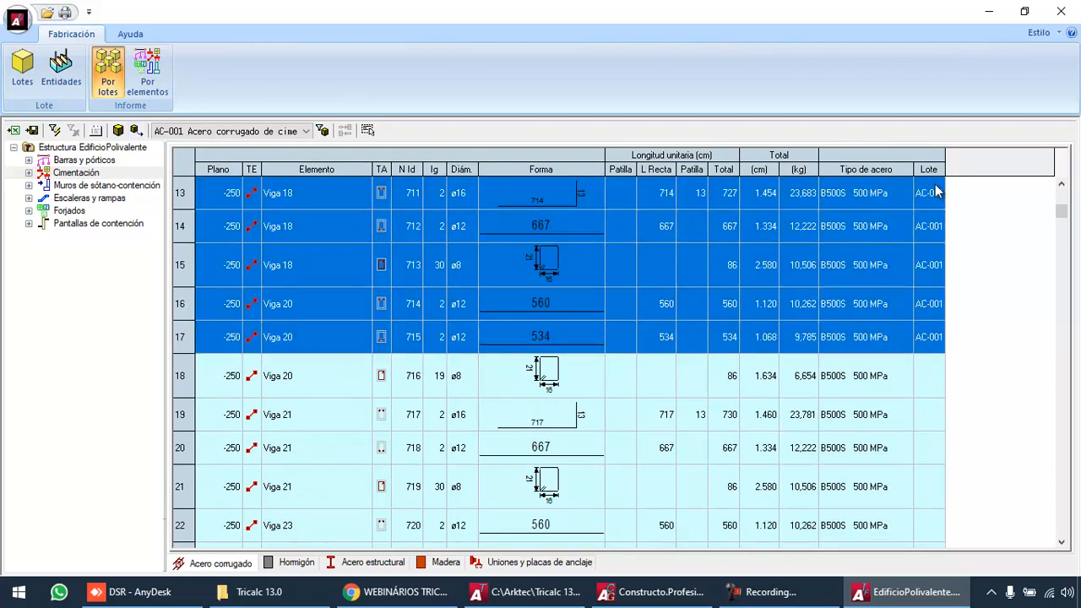
Review the lot assignment of the foundation beams' reinforcement rows, including Viga 12 and Viga 14
scroll(932, 329, up, 2)
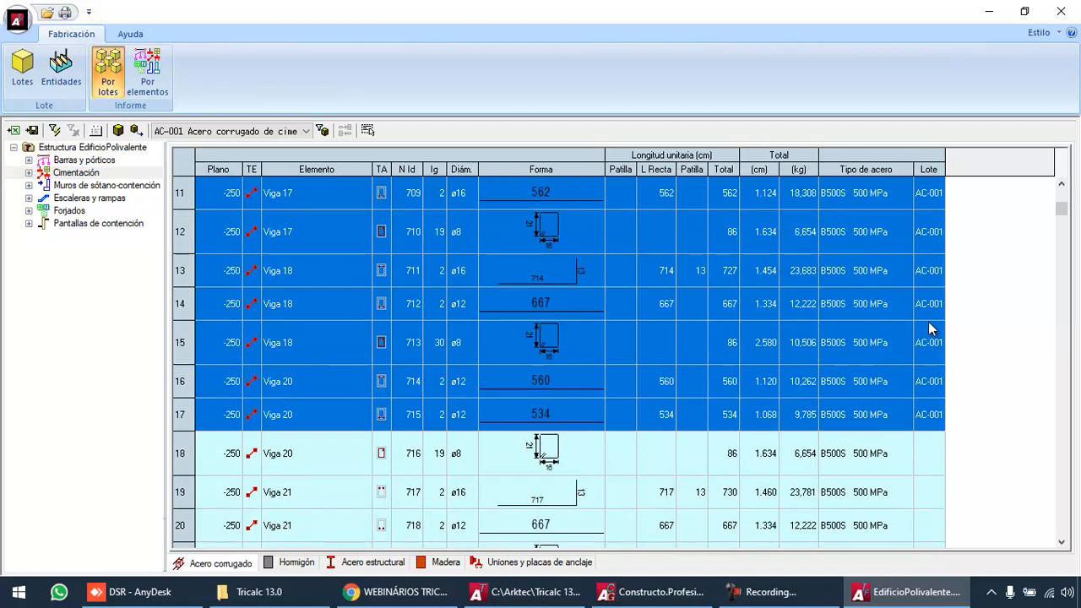
scroll(931, 328, up, 3)
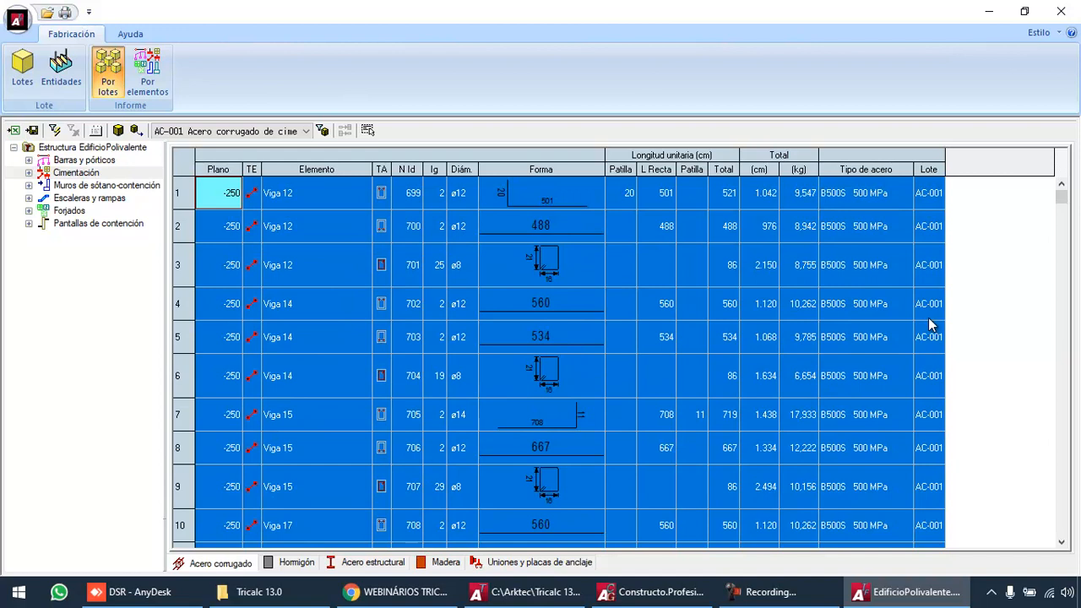
click(318, 301)
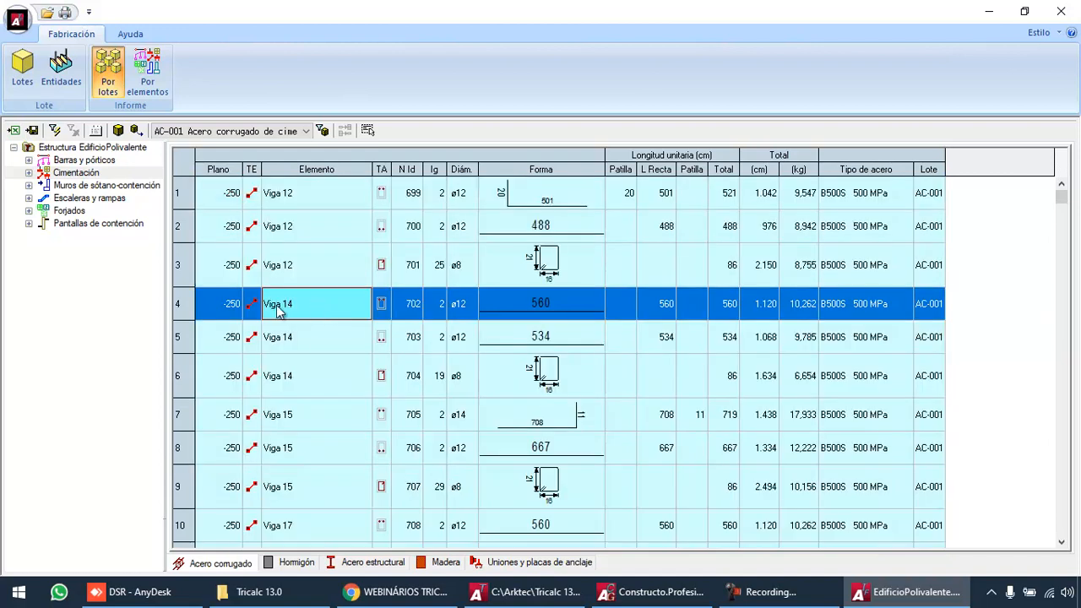
click(932, 304)
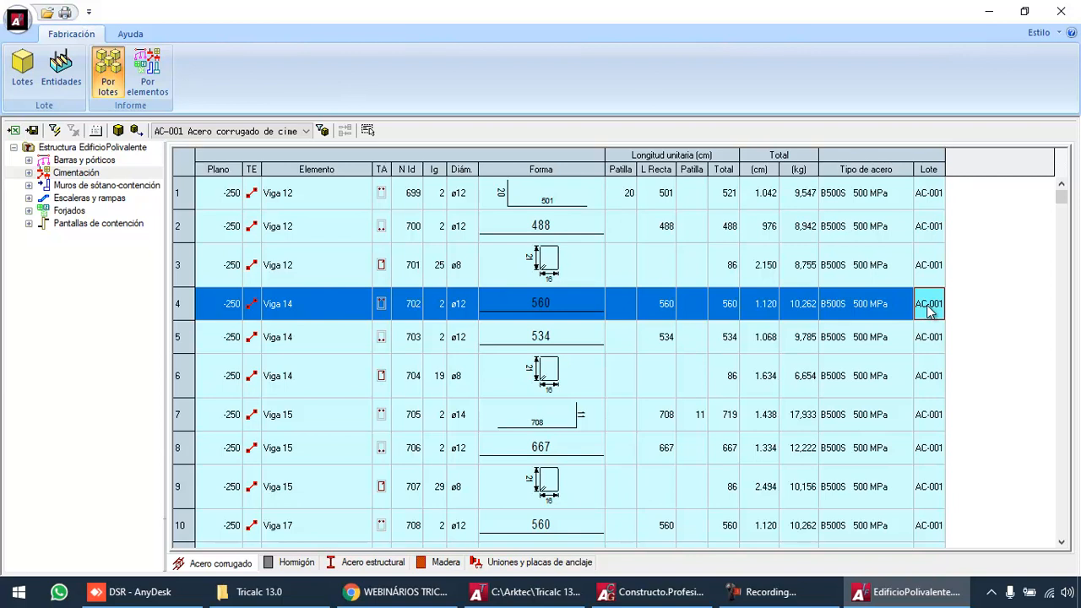
click(307, 195)
click(304, 224)
click(315, 384)
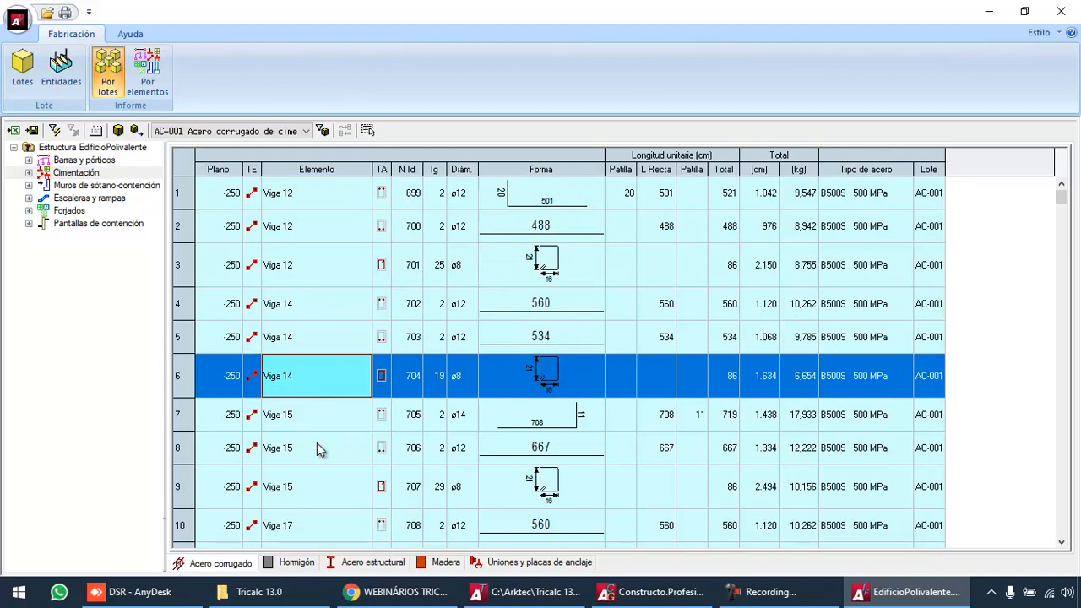
scroll(318, 449, down, 3)
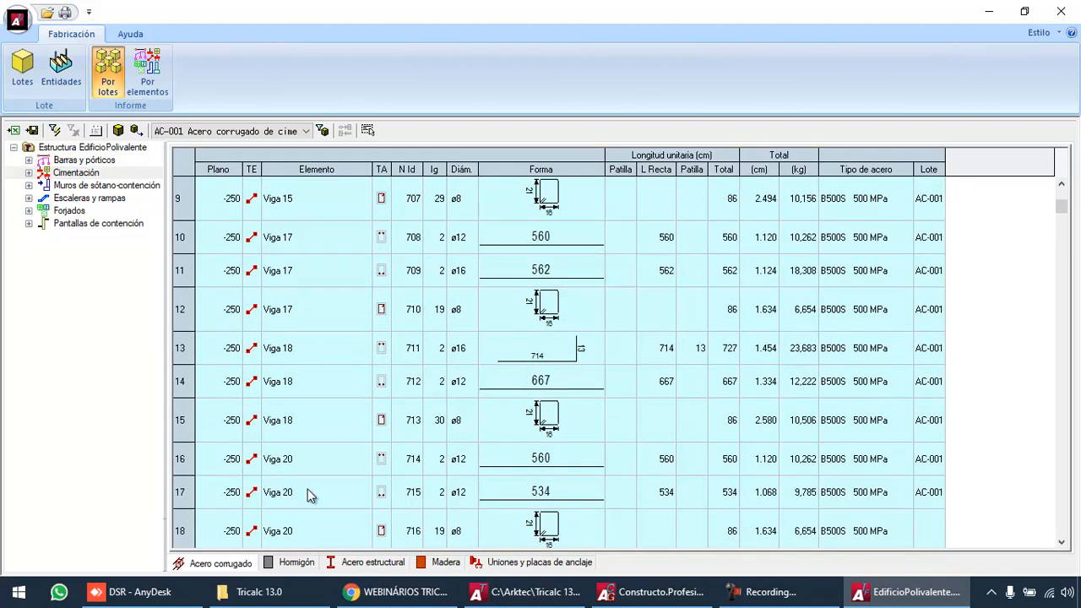
Show the foundation's Hormigón list and sort it by concrete type with HA25 first
click(292, 562)
click(187, 169)
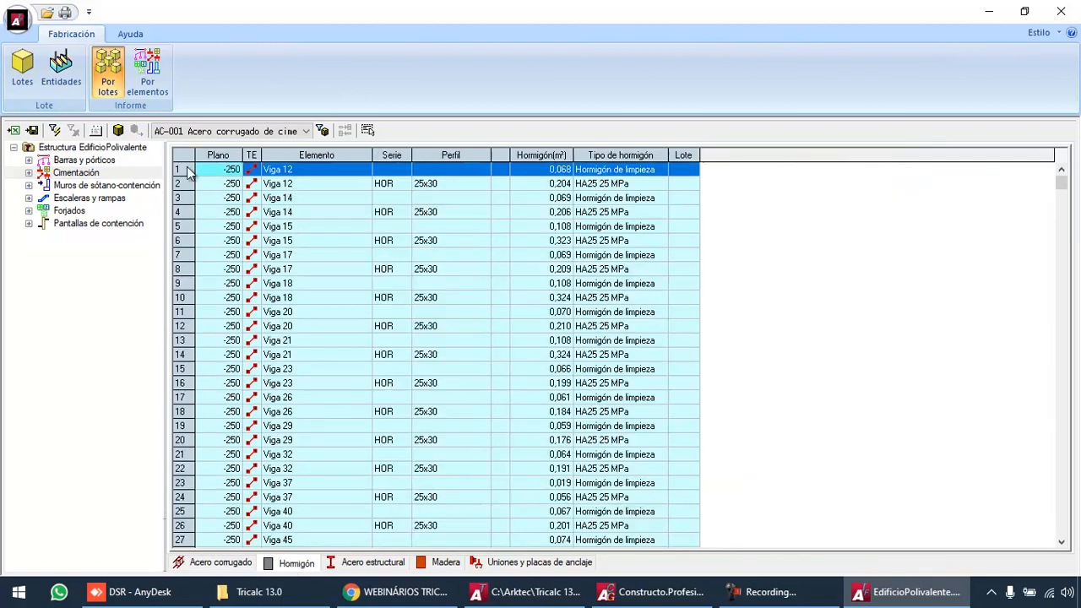
shift+click(186, 430)
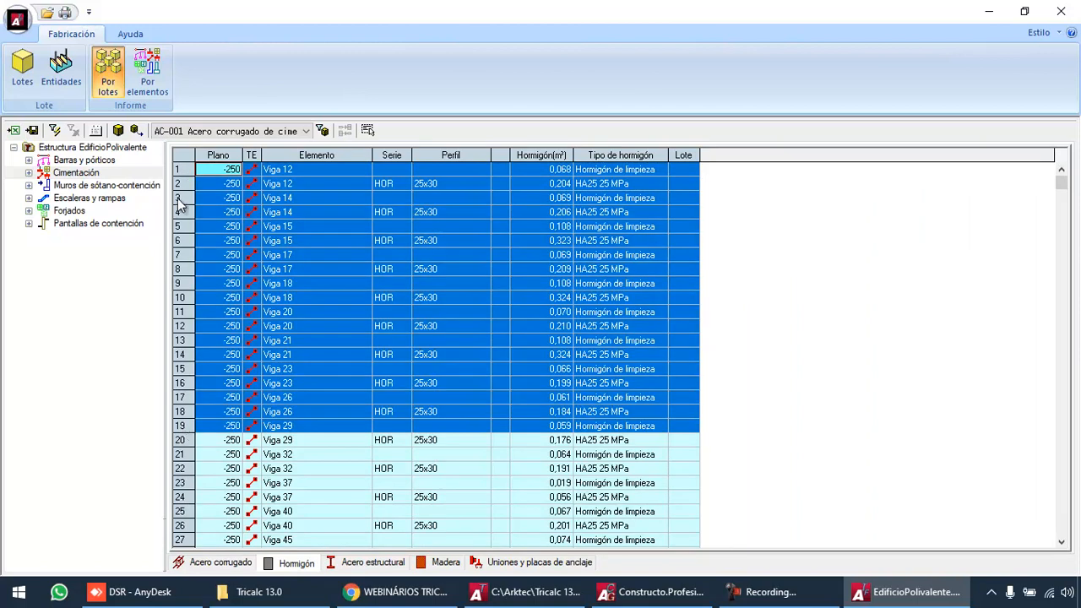
click(614, 199)
click(618, 157)
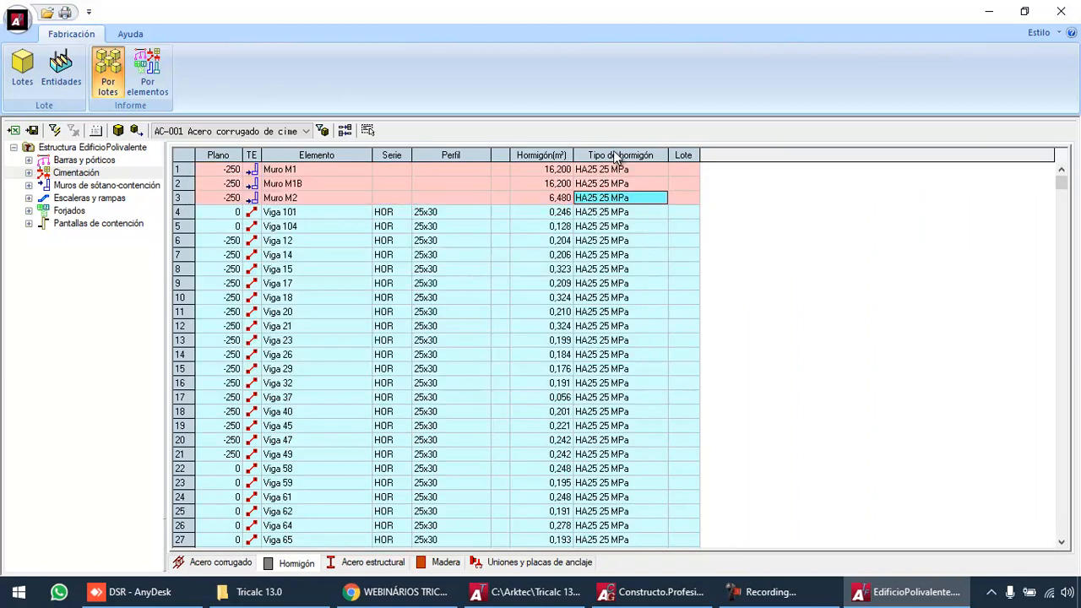
click(619, 155)
click(619, 155)
Assign lot H-001 to the HA25 concrete in rows 4 to 14, from Viga 101 to Viga 26
click(187, 211)
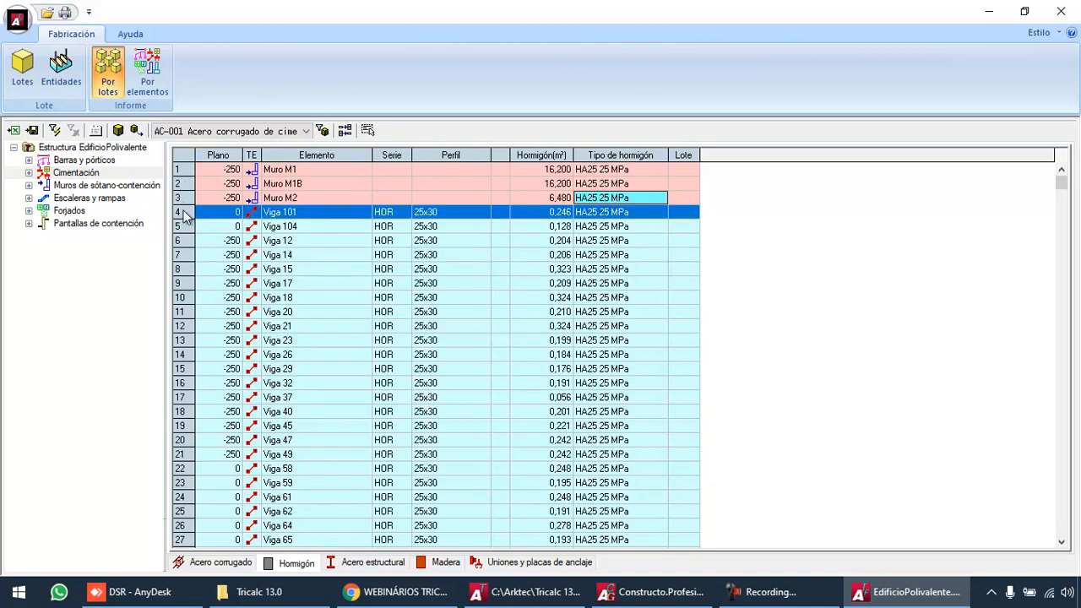
shift+click(188, 355)
click(176, 128)
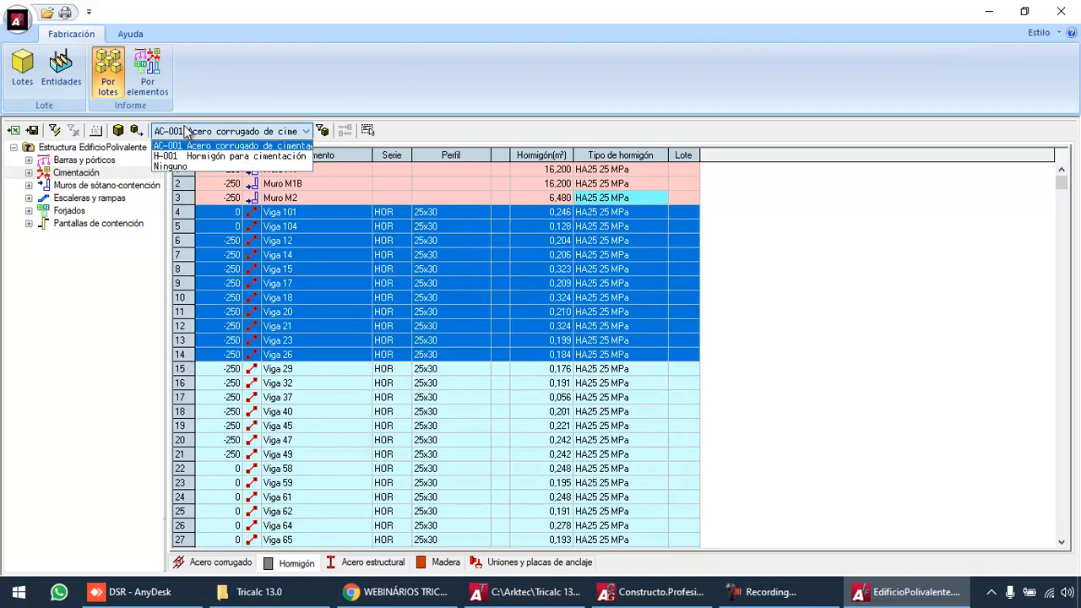
click(190, 153)
click(136, 130)
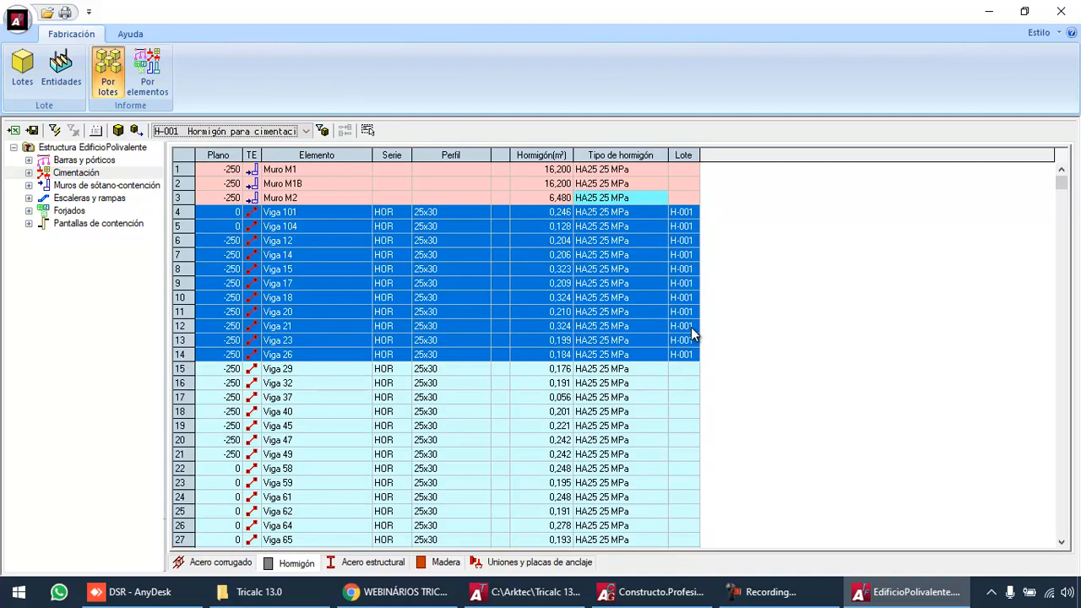
scroll(690, 330, down, 3)
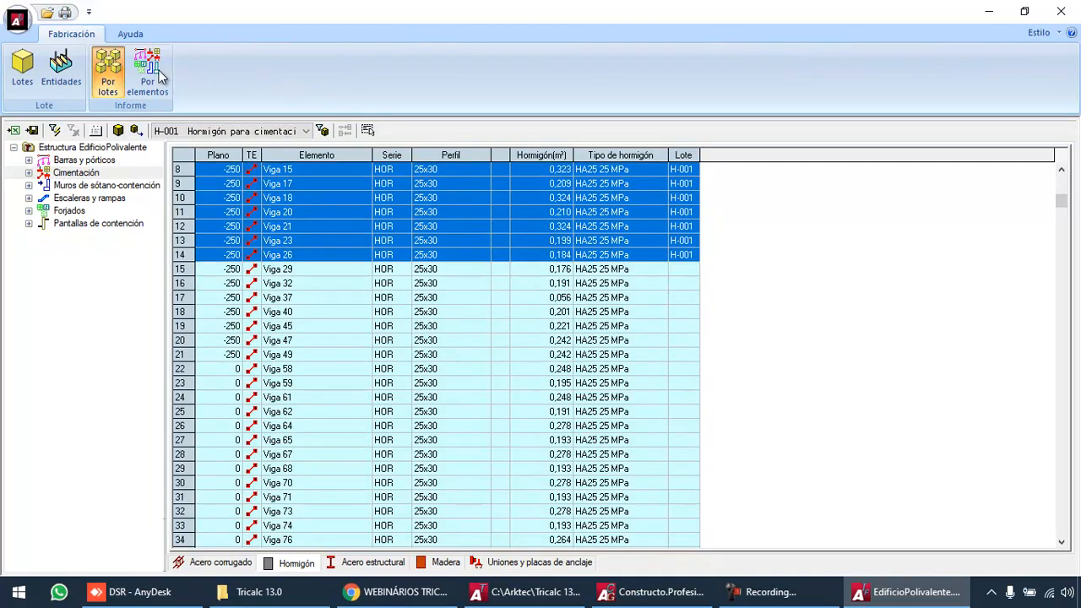
Print the report for lot AC-001 with Microsoft Print to PDF, save it to the desktop as 11, and open the resulting PDF
click(66, 13)
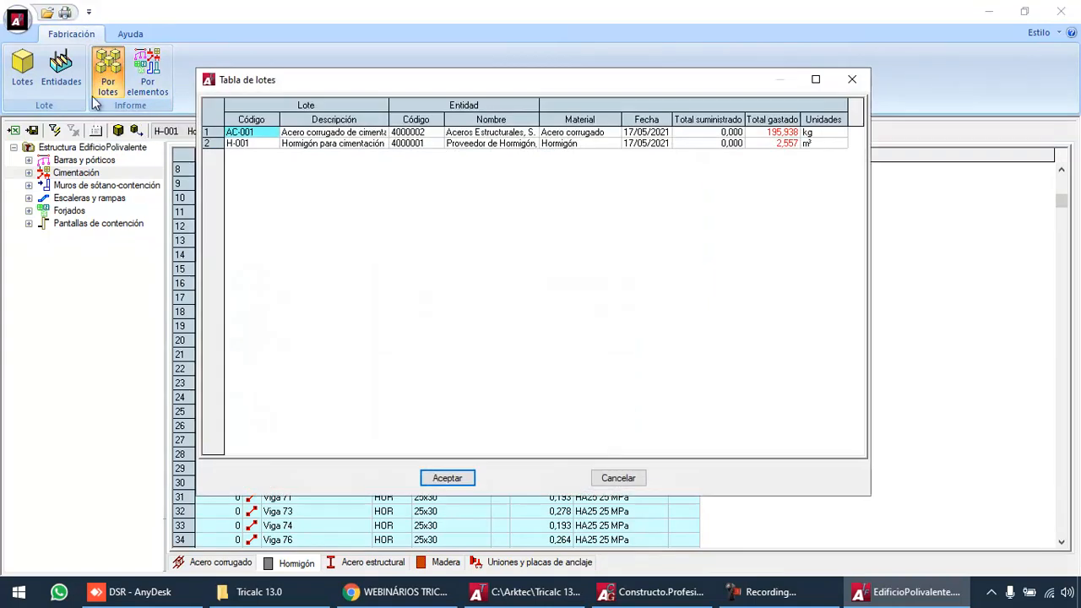
click(320, 134)
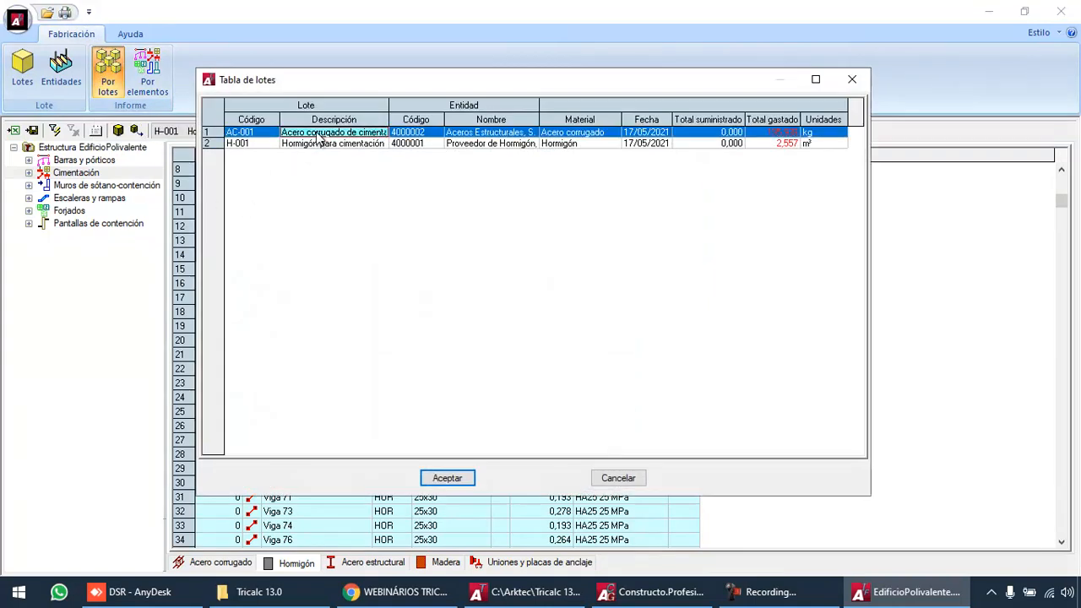
click(454, 480)
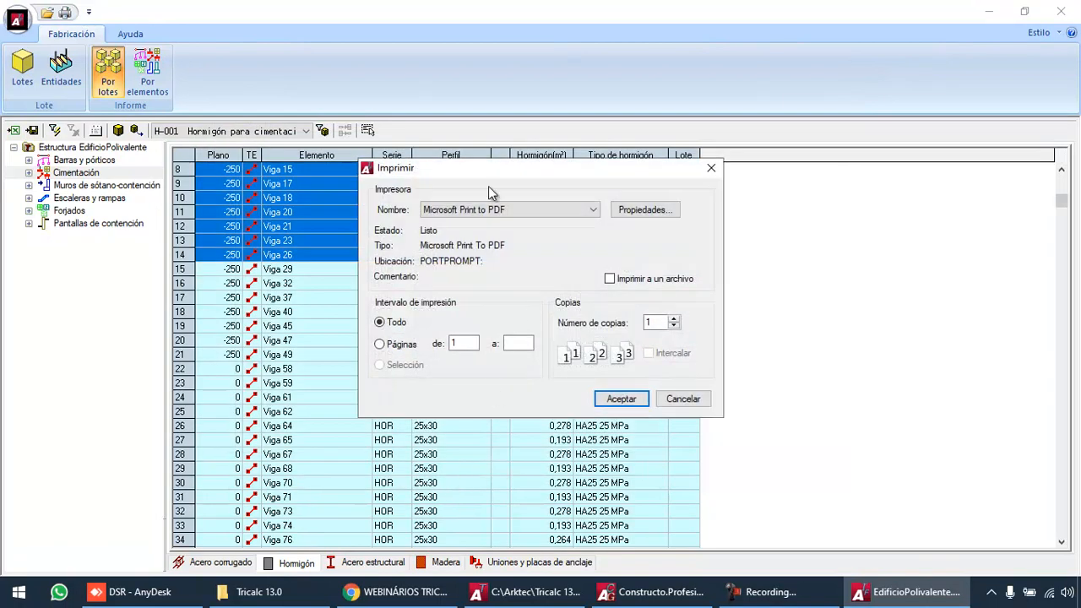
click(620, 399)
click(587, 328)
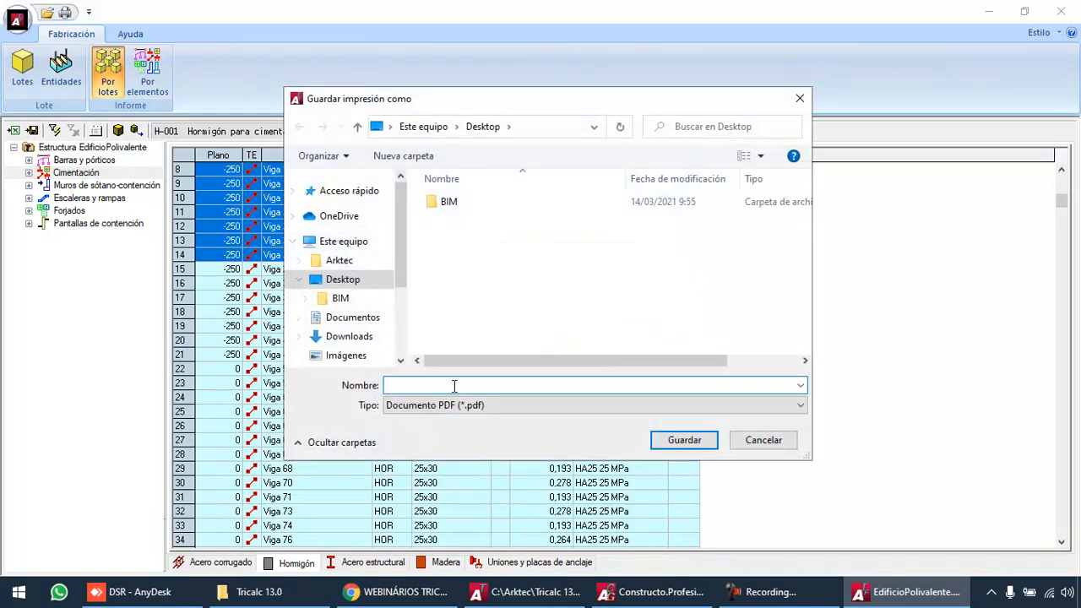
text(11)
click(682, 440)
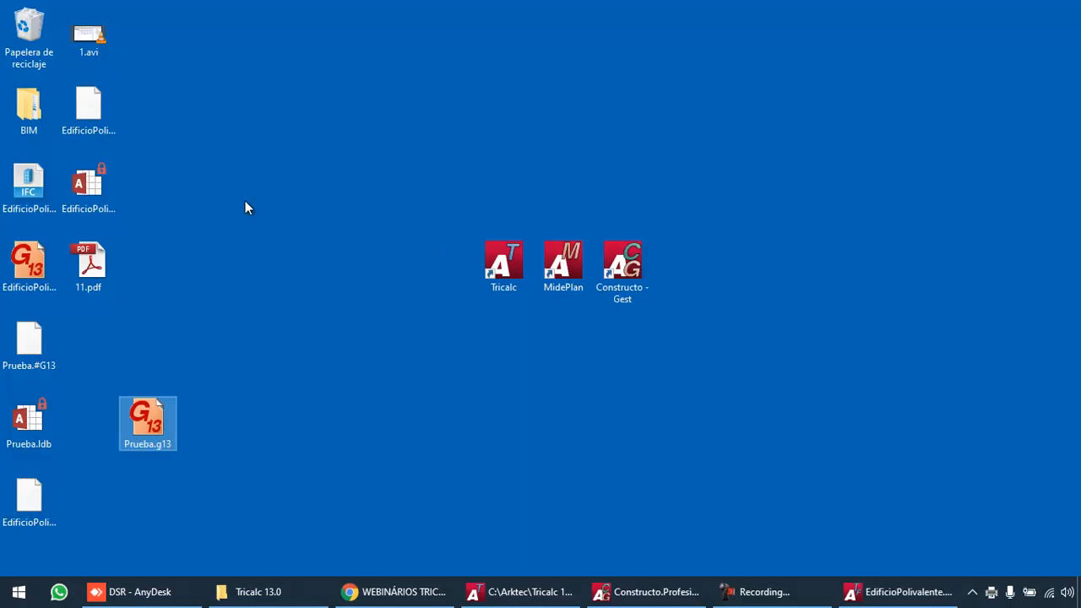
click(88, 264)
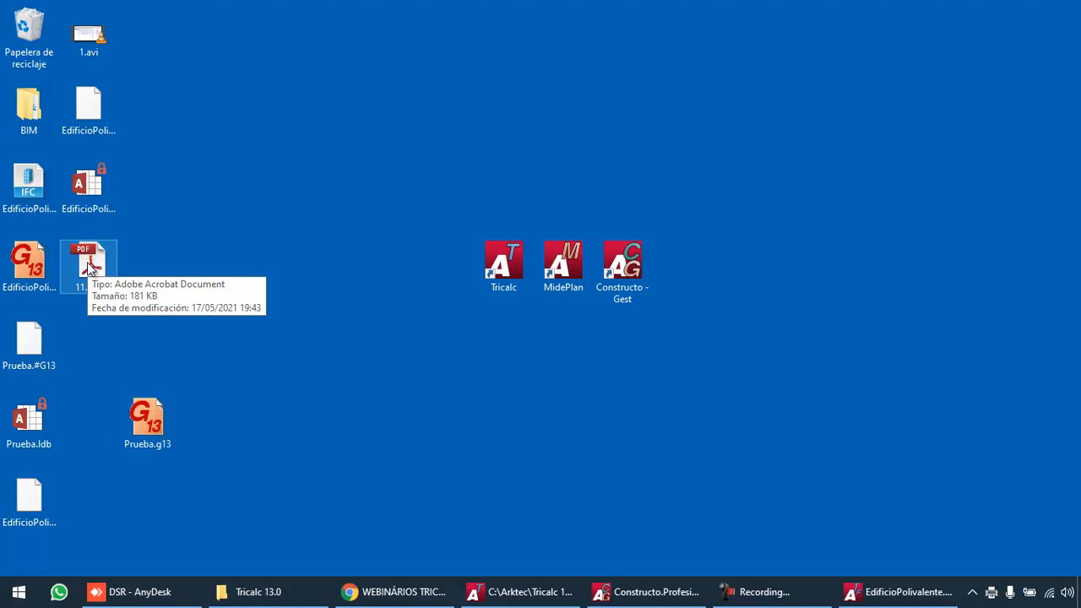
double_click(87, 262)
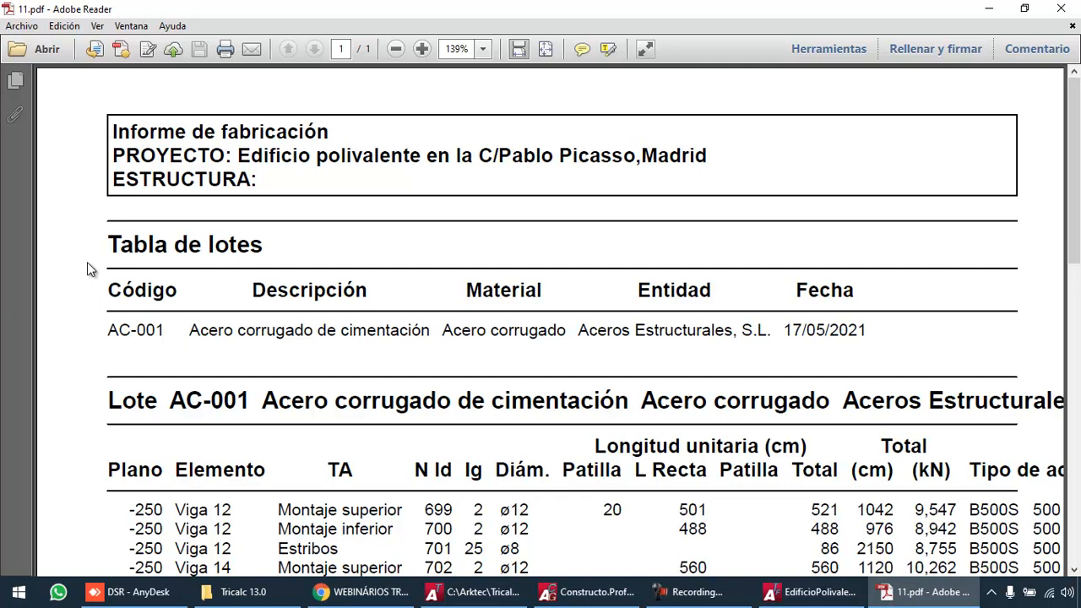
Switch to Mideplan and open the IFC measurement file Edificio_directBIM5D.mpifc from the Arktec folder
click(19, 591)
click(386, 407)
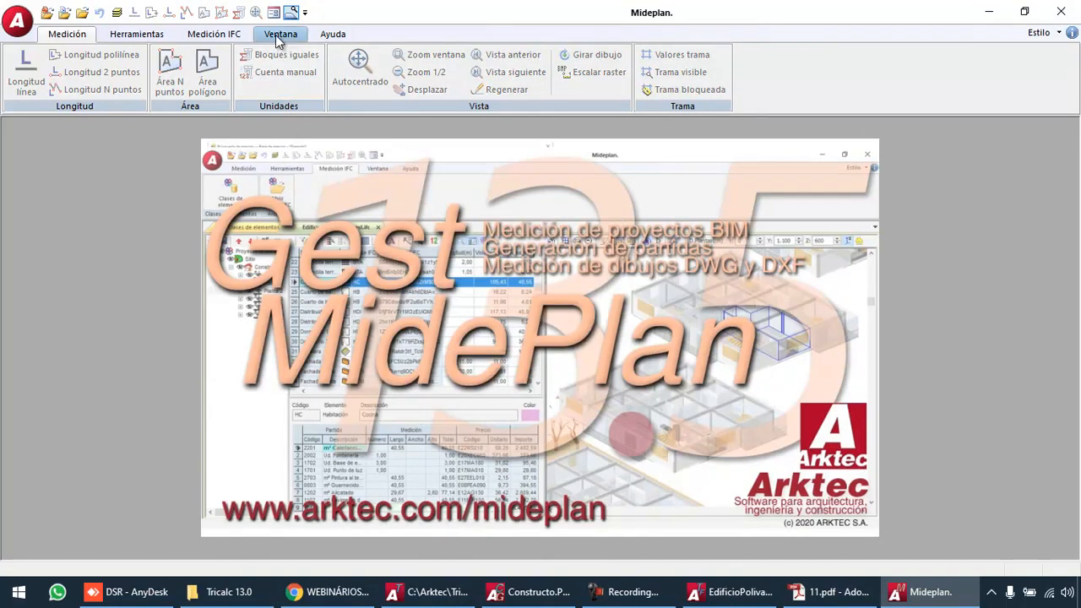
click(222, 34)
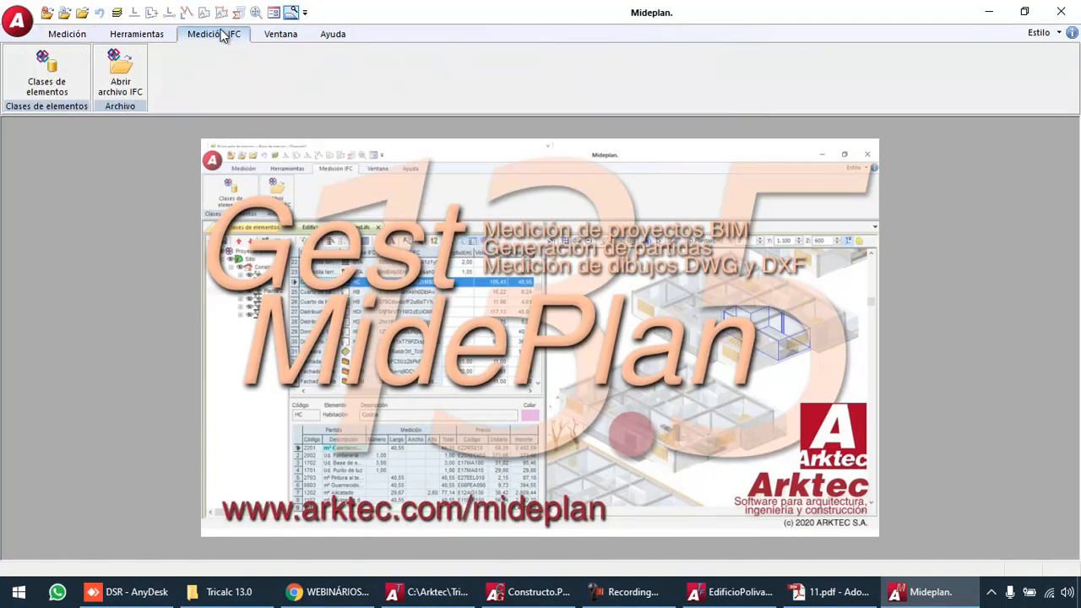
click(118, 75)
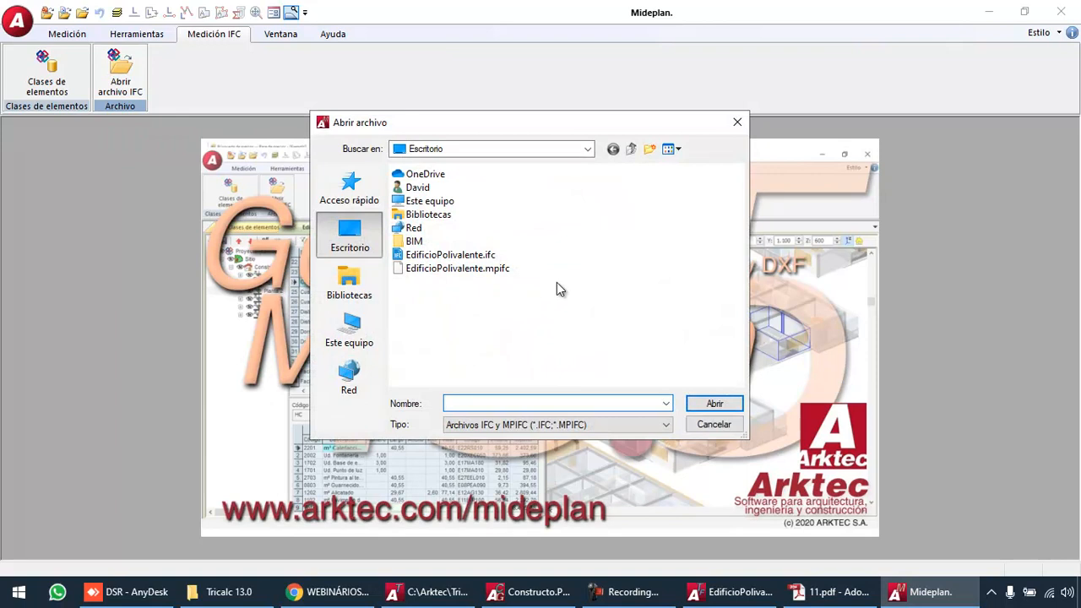
double_click(428, 201)
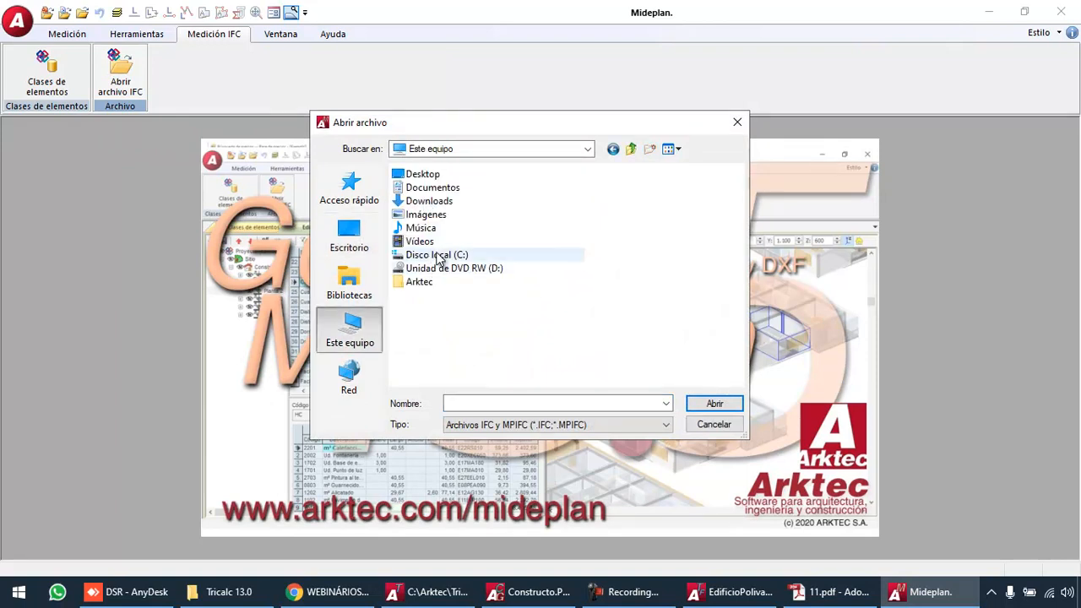
double_click(417, 281)
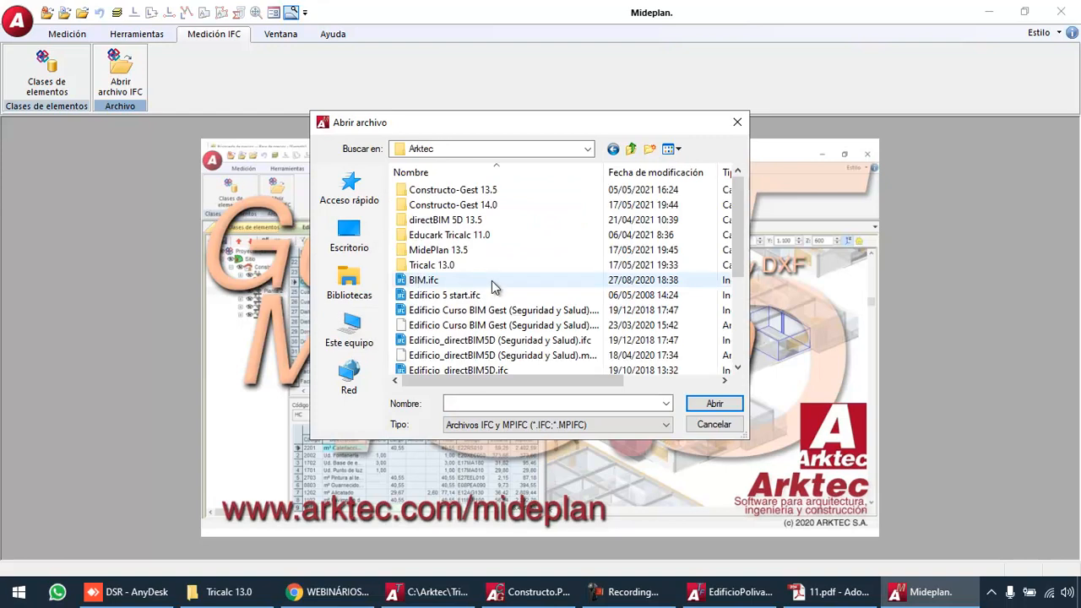
scroll(485, 282, down, 2)
scroll(494, 287, down, 1)
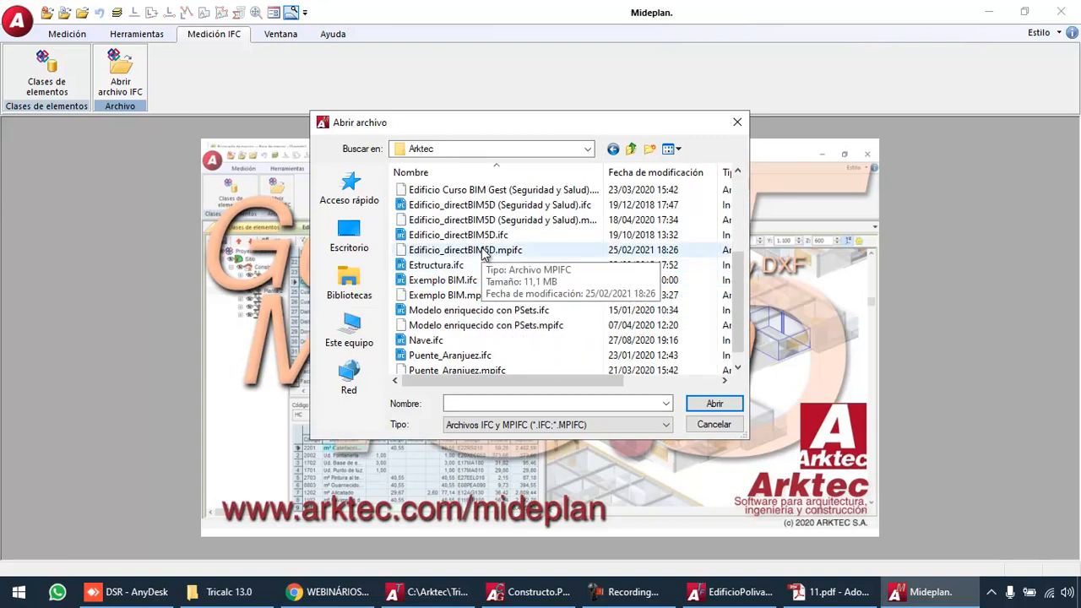
double_click(483, 250)
Hide all floors except Planta 2 in the building model and list the elements of Planta 2
mouse_move(578, 427)
mouse_down()
mouse_move(600, 416)
mouse_move(568, 432)
mouse_up()
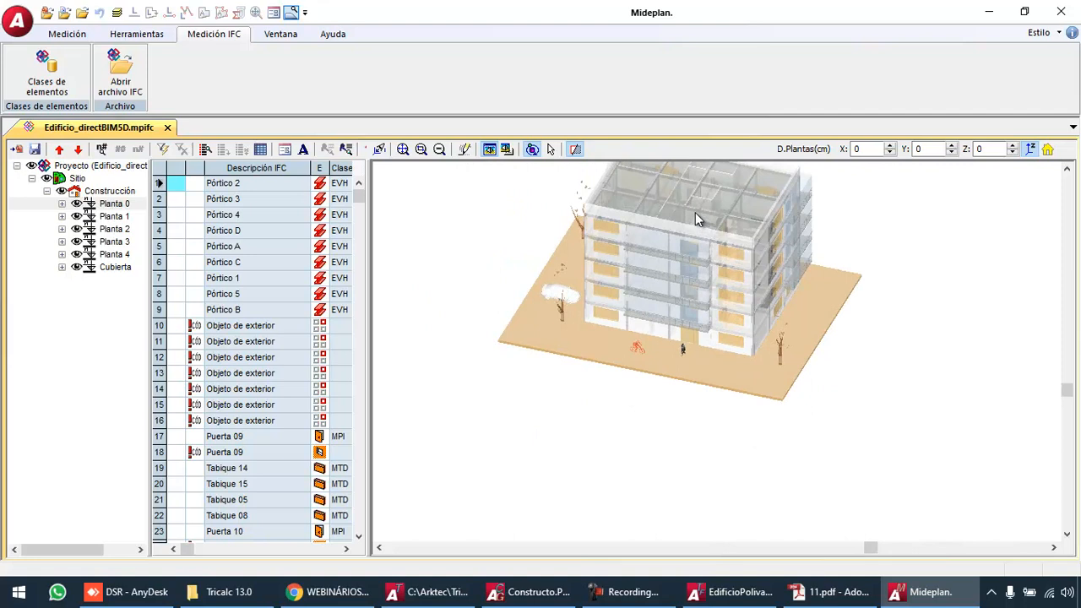
scroll(692, 207, up, 2)
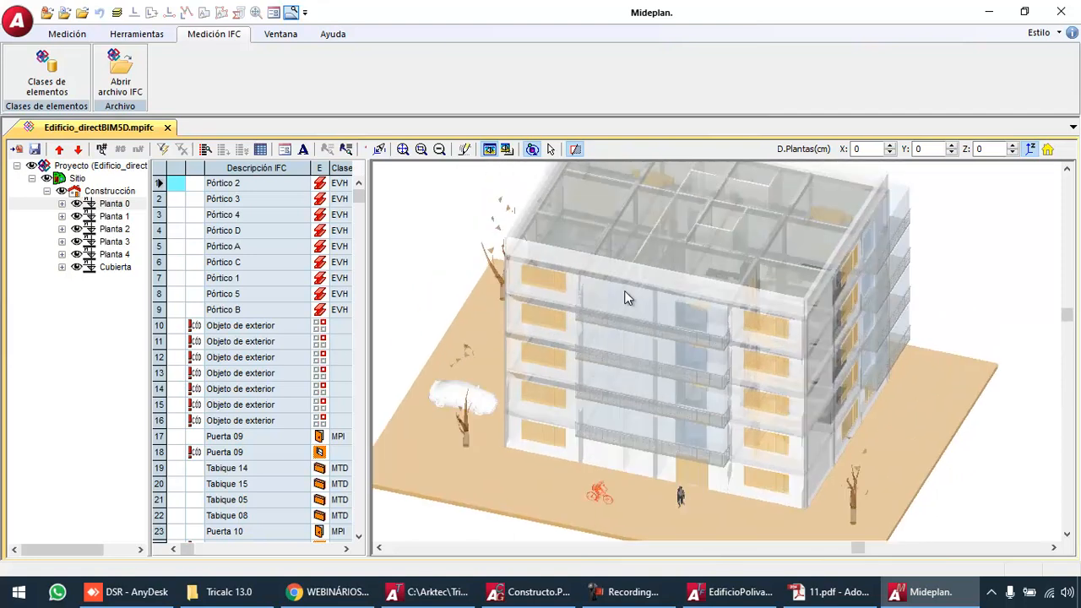
click(105, 219)
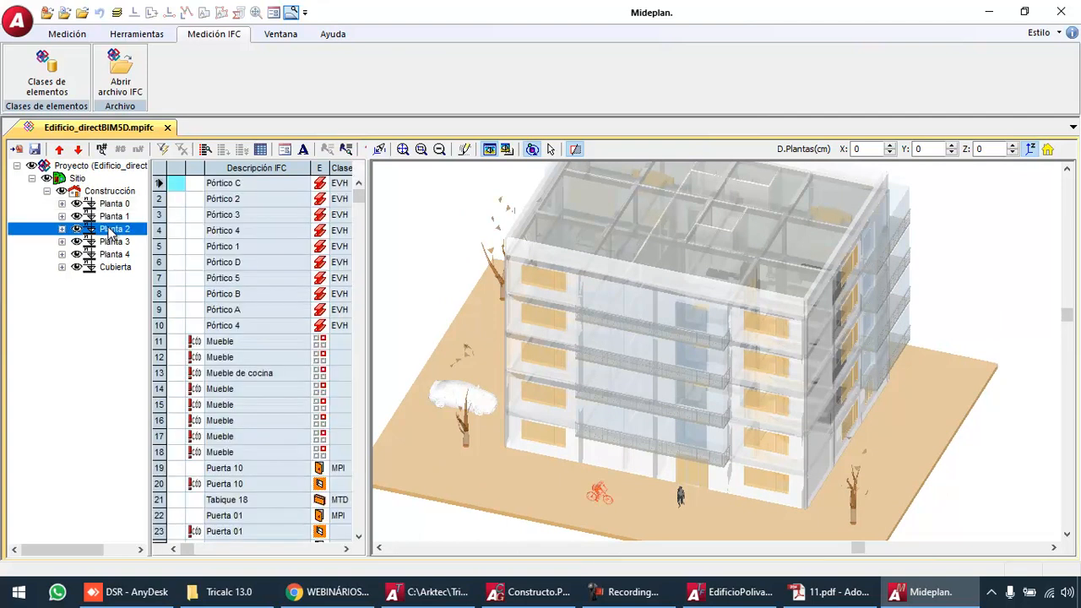
click(77, 216)
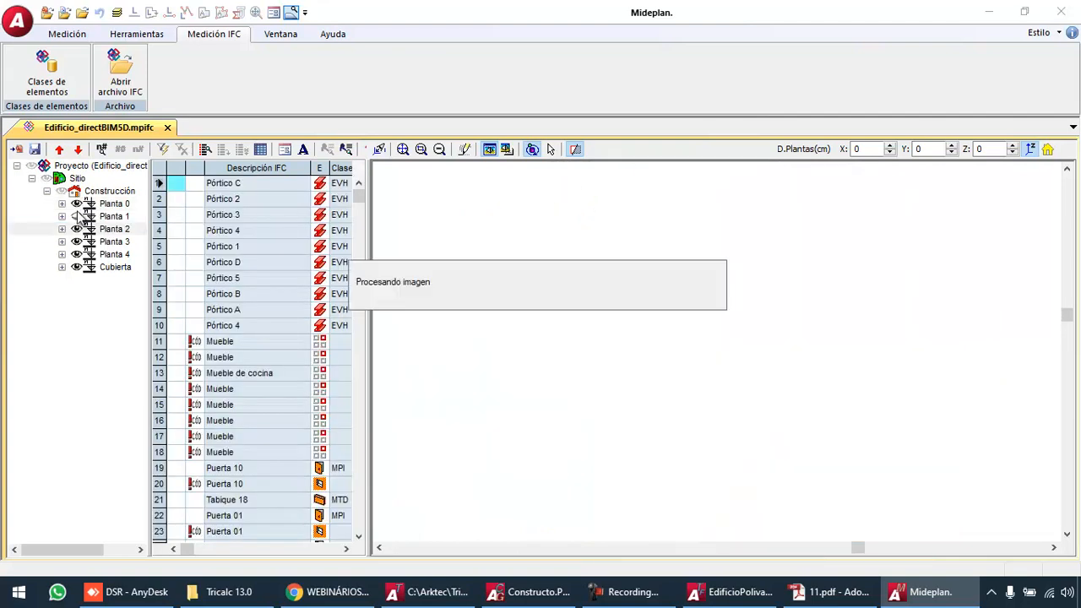
click(76, 267)
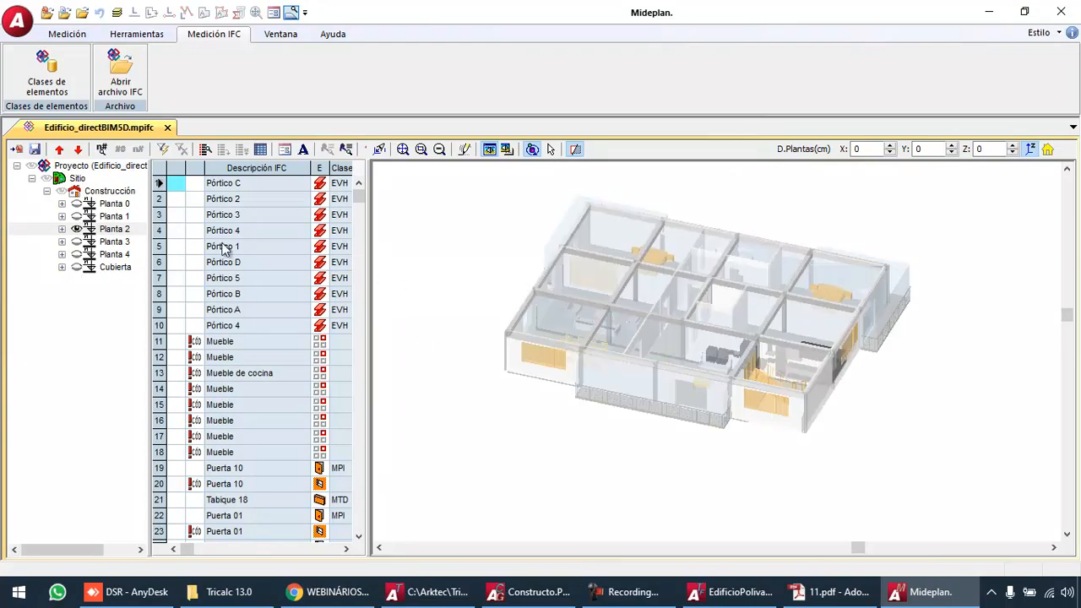
Highlight Planta 2 elements in the model, ending with Tabique 18 and Puerta 01, and widen the element table to show their measurements
click(161, 235)
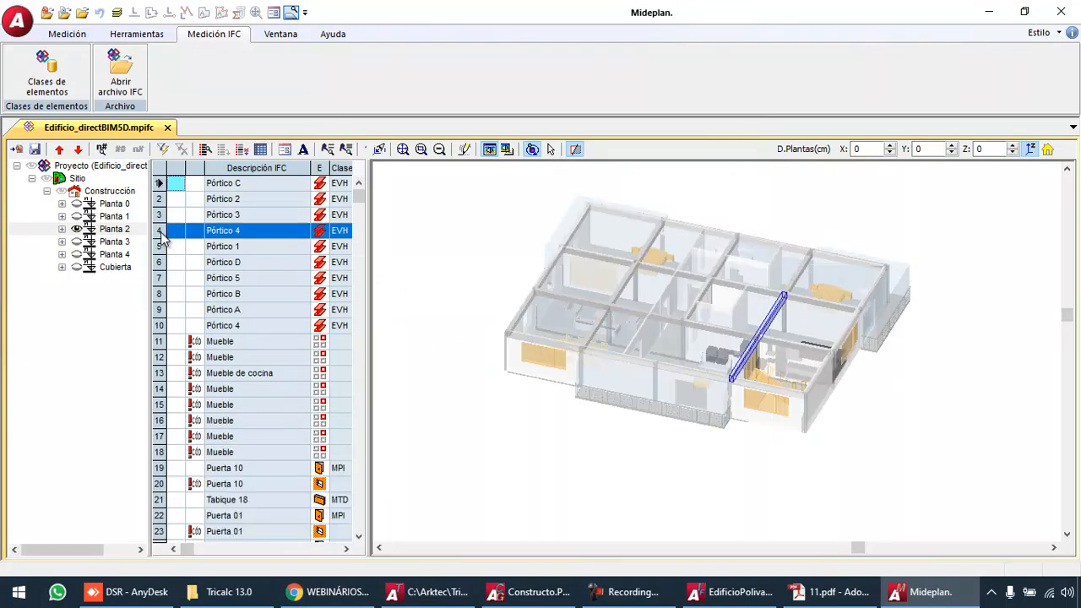
click(161, 247)
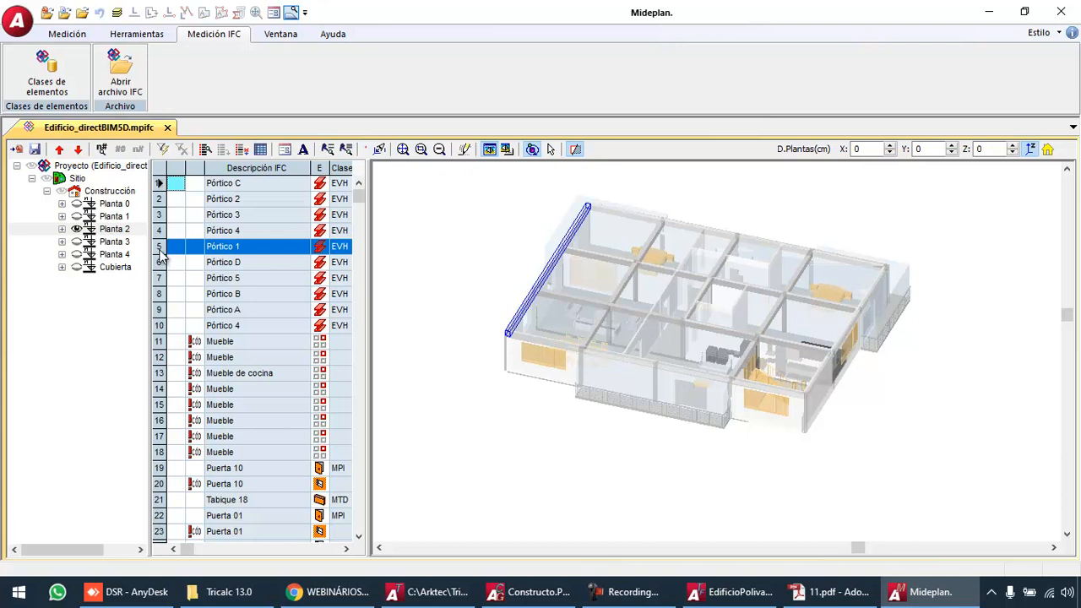
click(161, 263)
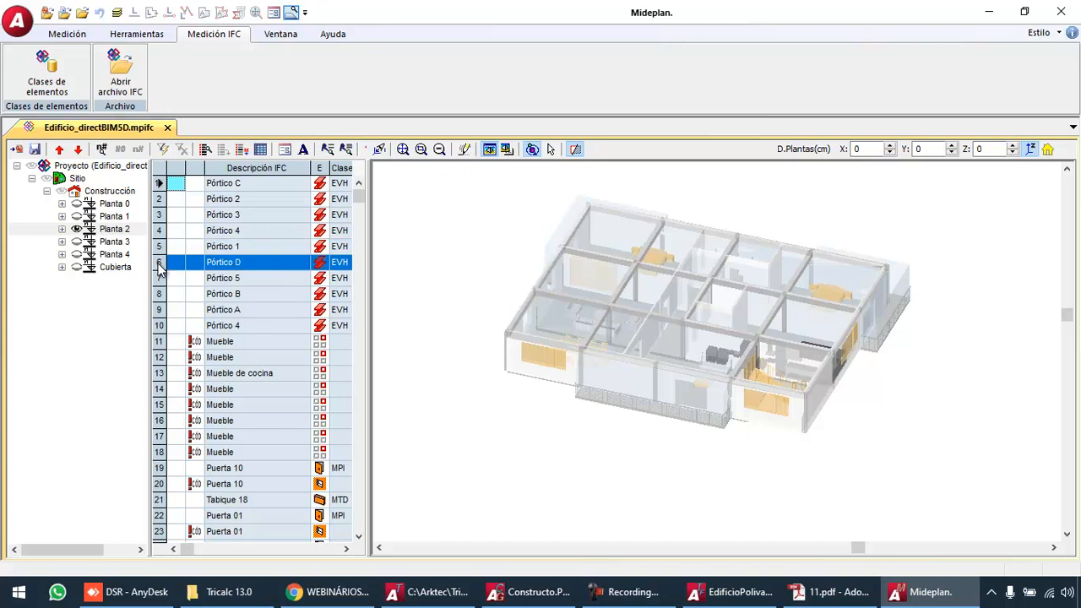
click(160, 358)
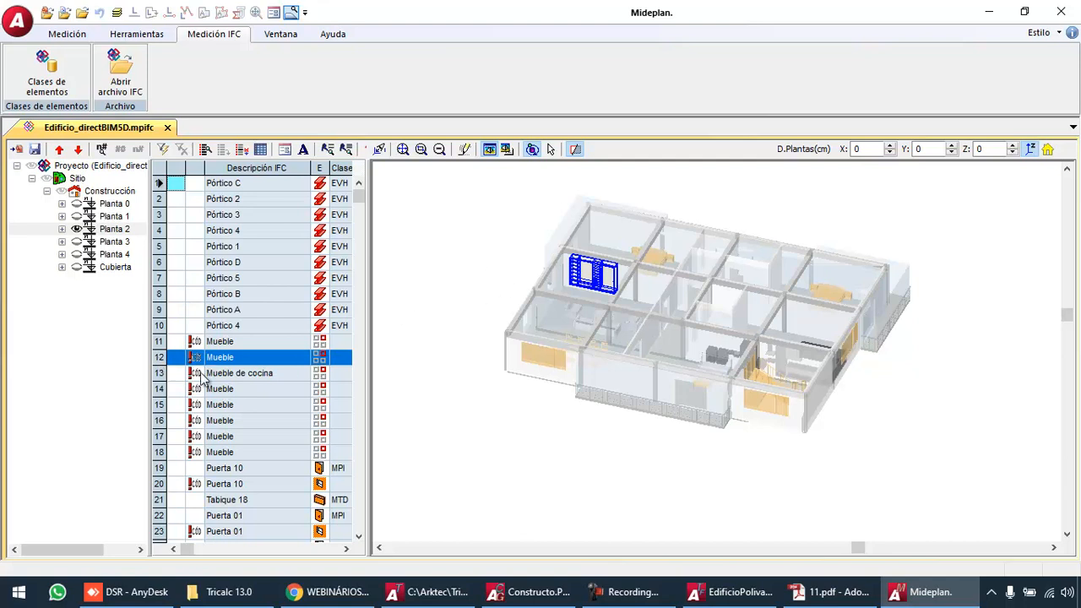
scroll(206, 380, down, 3)
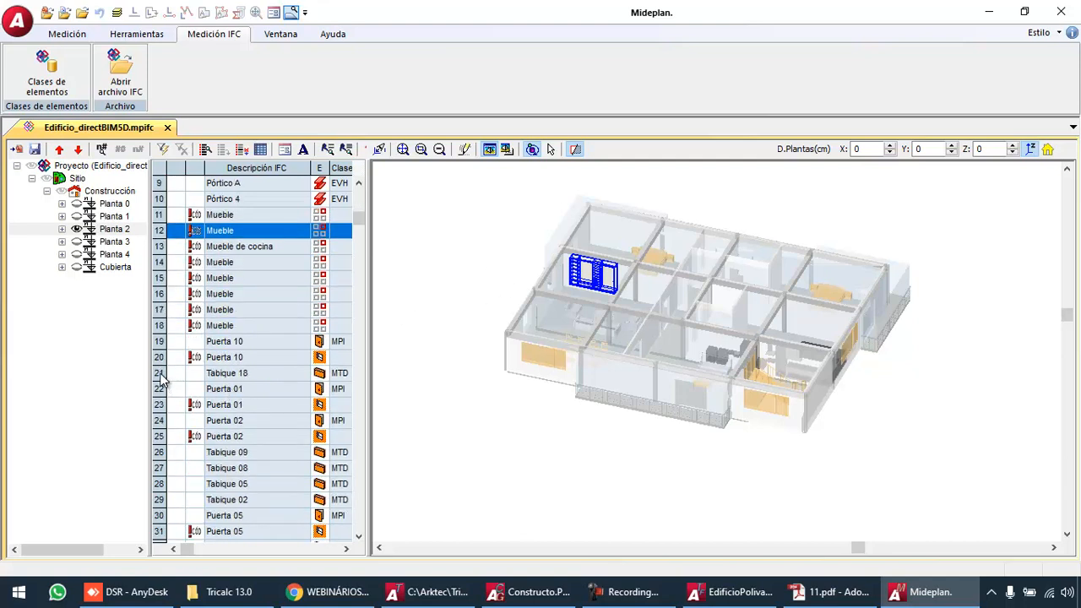
click(159, 372)
shift+click(160, 388)
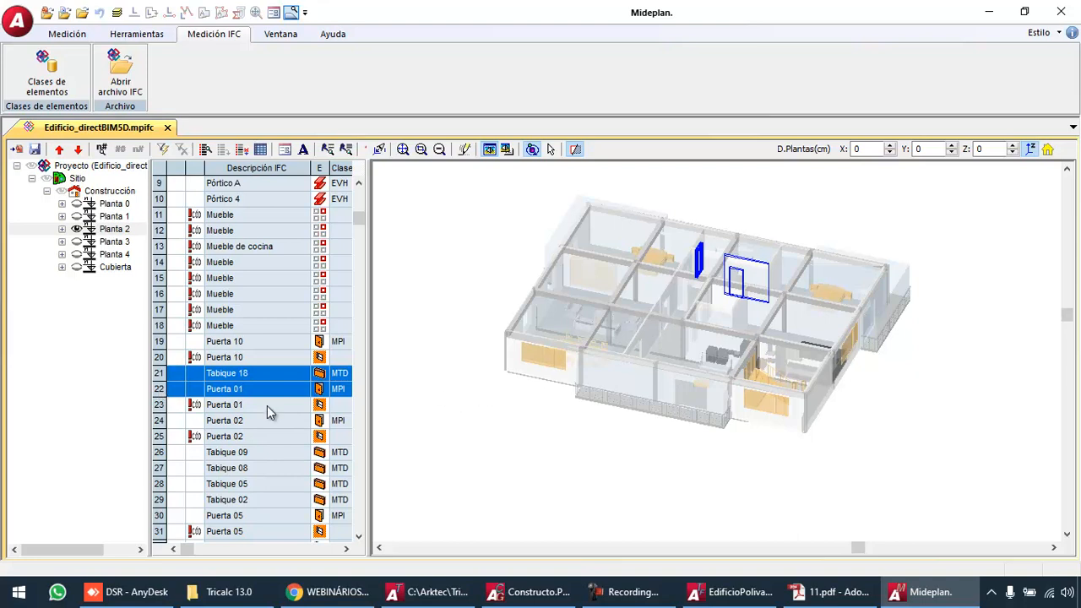
drag(372, 415, 796, 415)
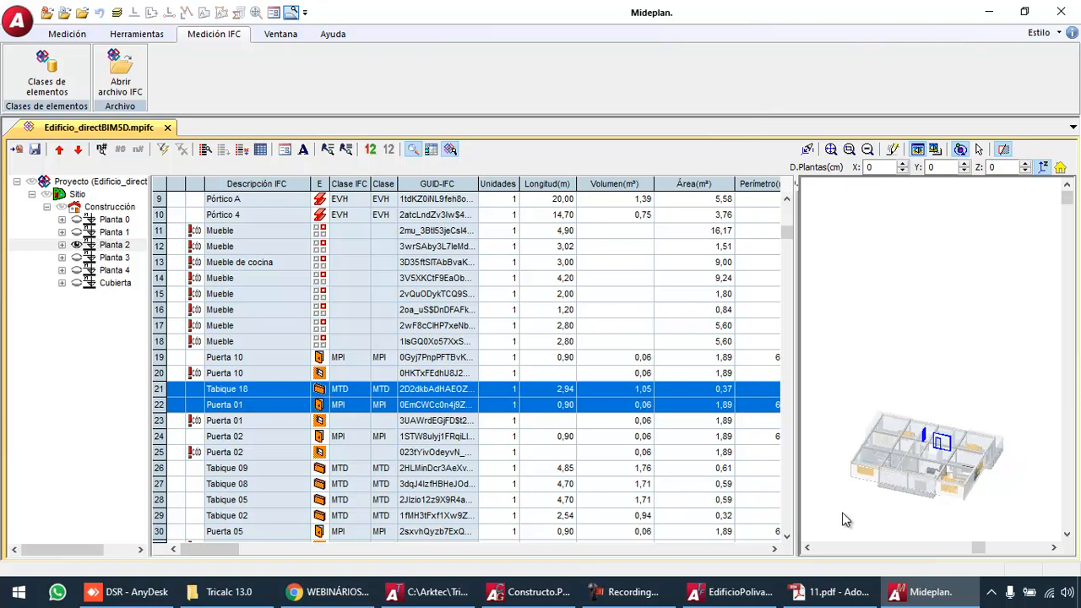
Export all element measurements to C:\Arktec\Edificio_directBIM5D.g13, including unclassified elements, and open the resulting project in a maximised Gest window
click(16, 152)
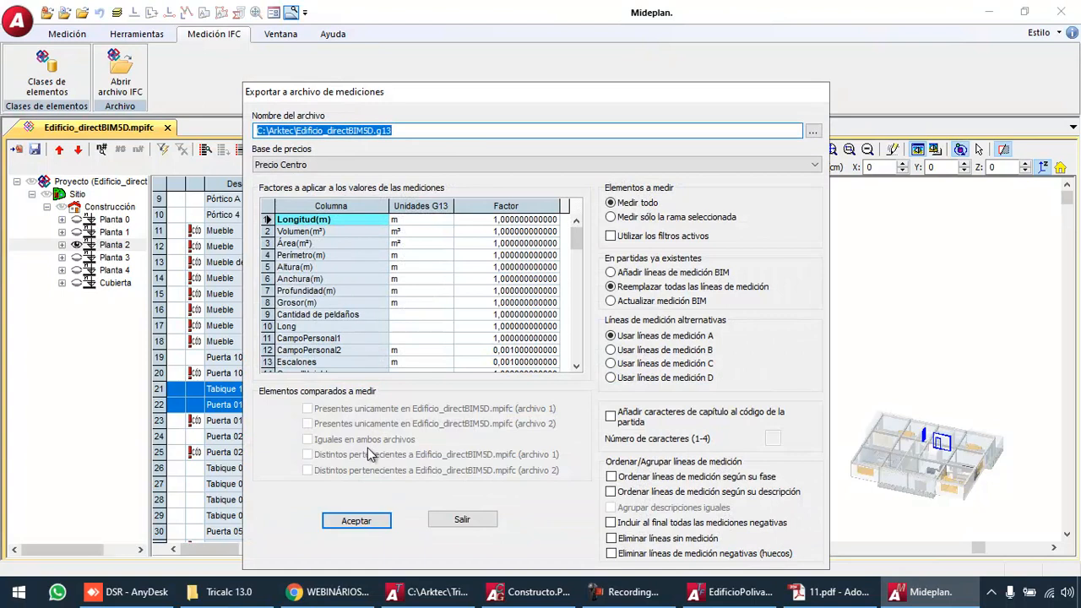
click(357, 521)
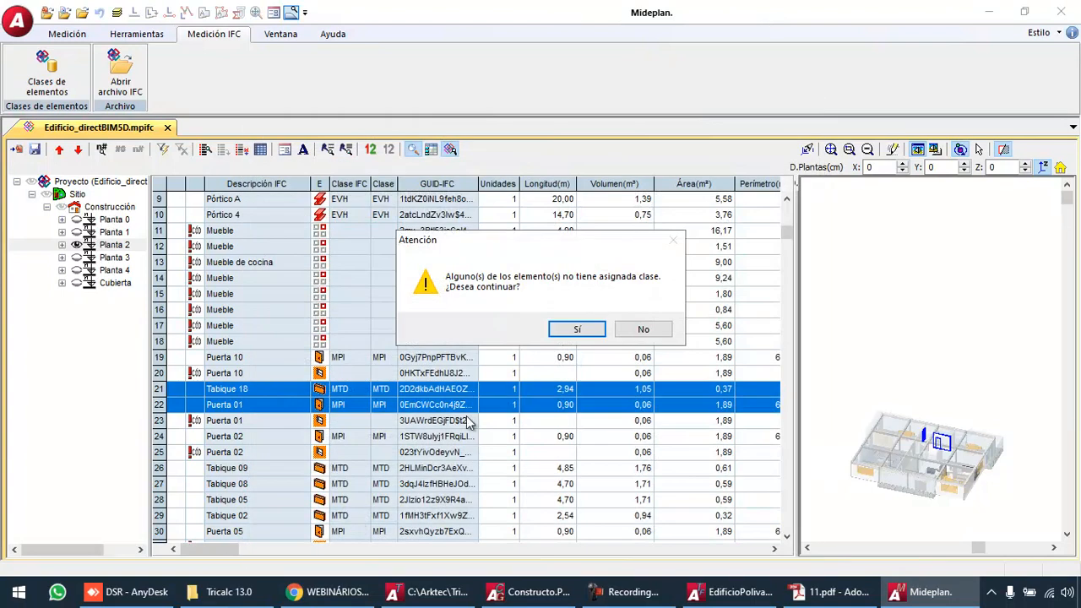
click(577, 331)
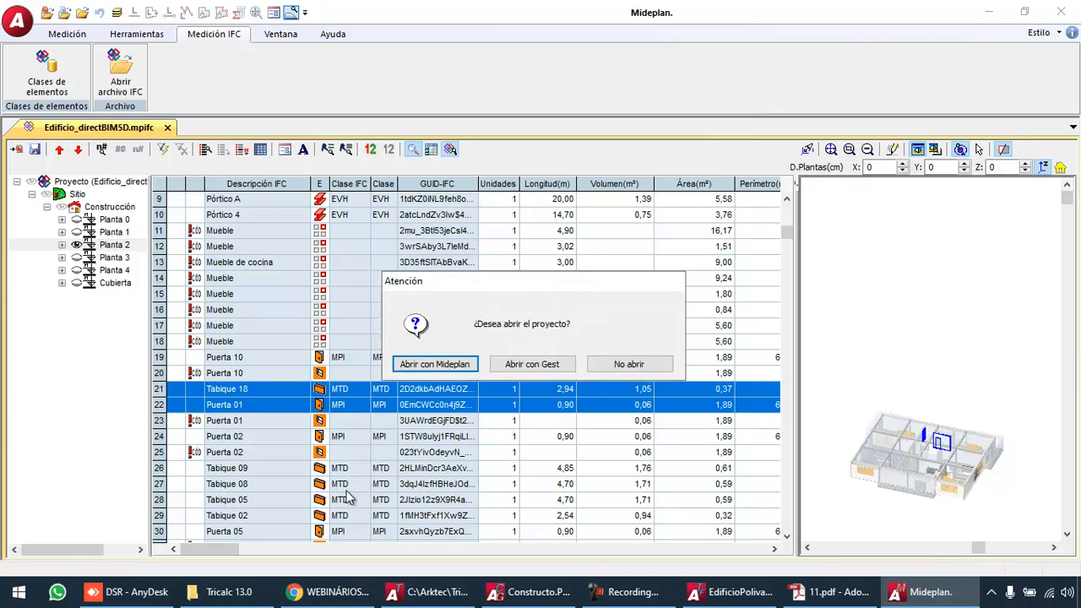
click(539, 368)
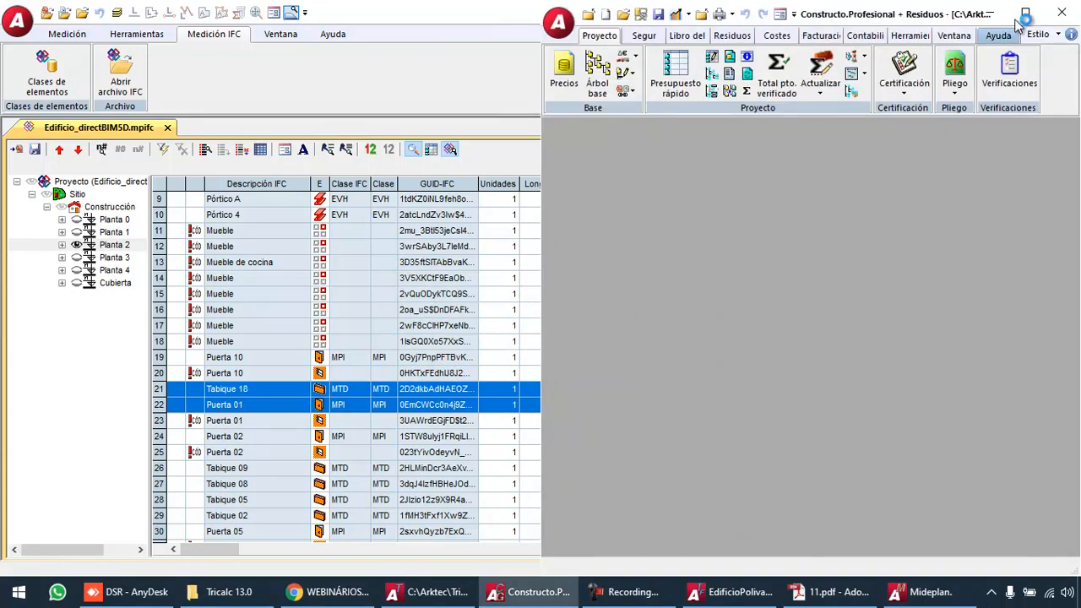
click(1024, 13)
Show the project tree and load the BIM model Edificio_directBIM5D.mpifc beside it
click(366, 72)
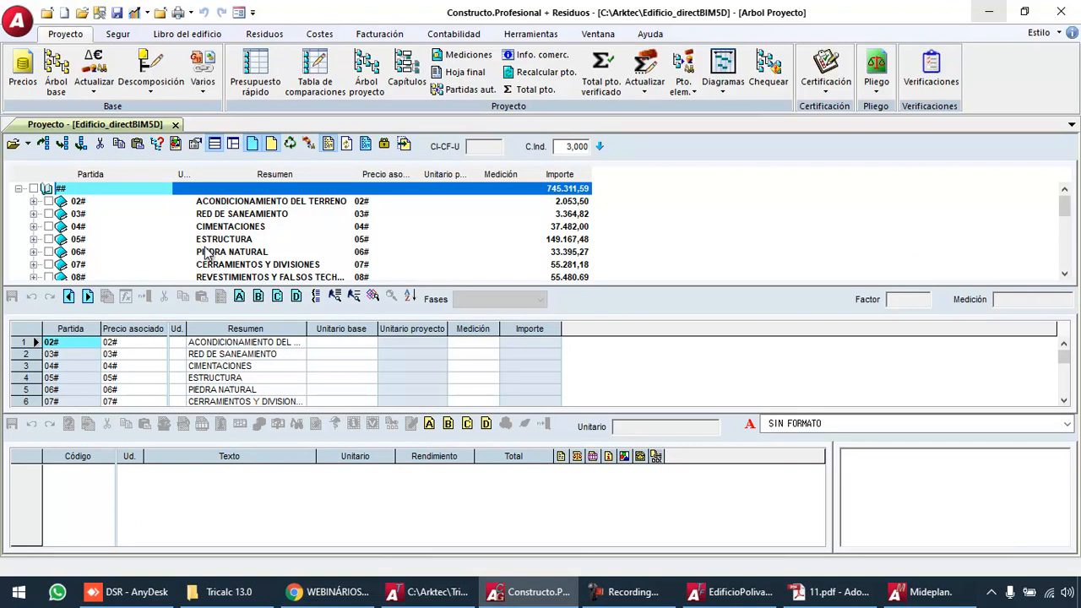
click(372, 297)
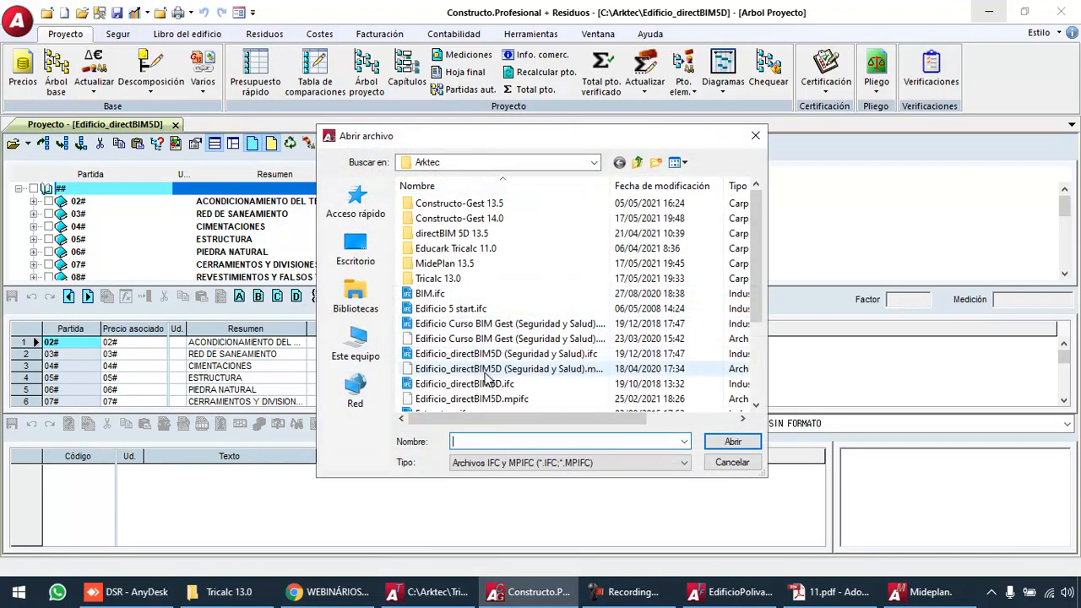
double_click(494, 400)
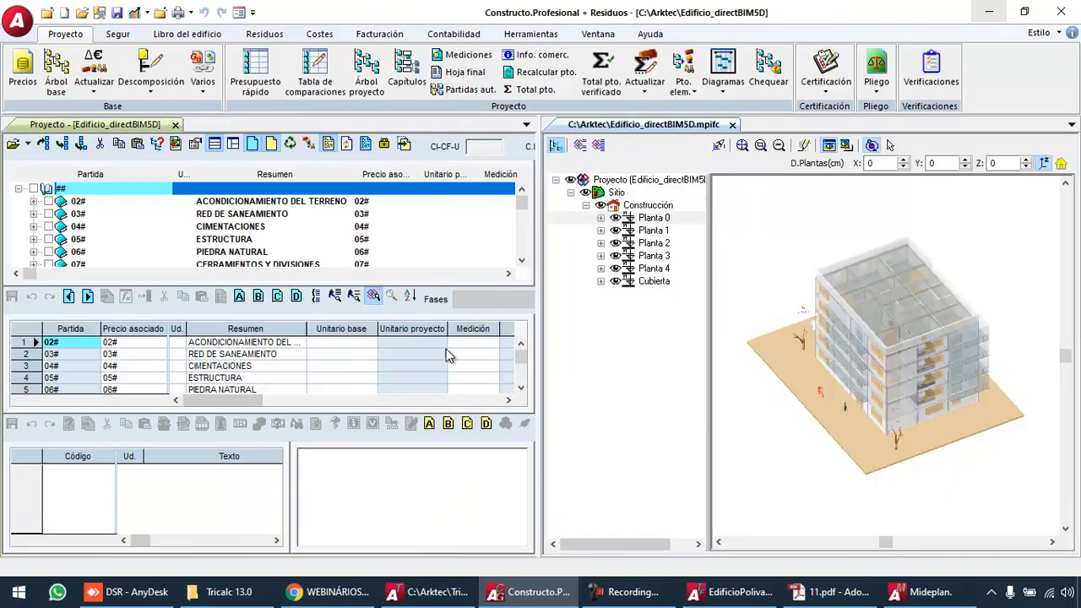
Highlight in the model the elements of chapter 07# CERRAMIENTOS Y DIVISIONES, and those of its item 0701
click(219, 228)
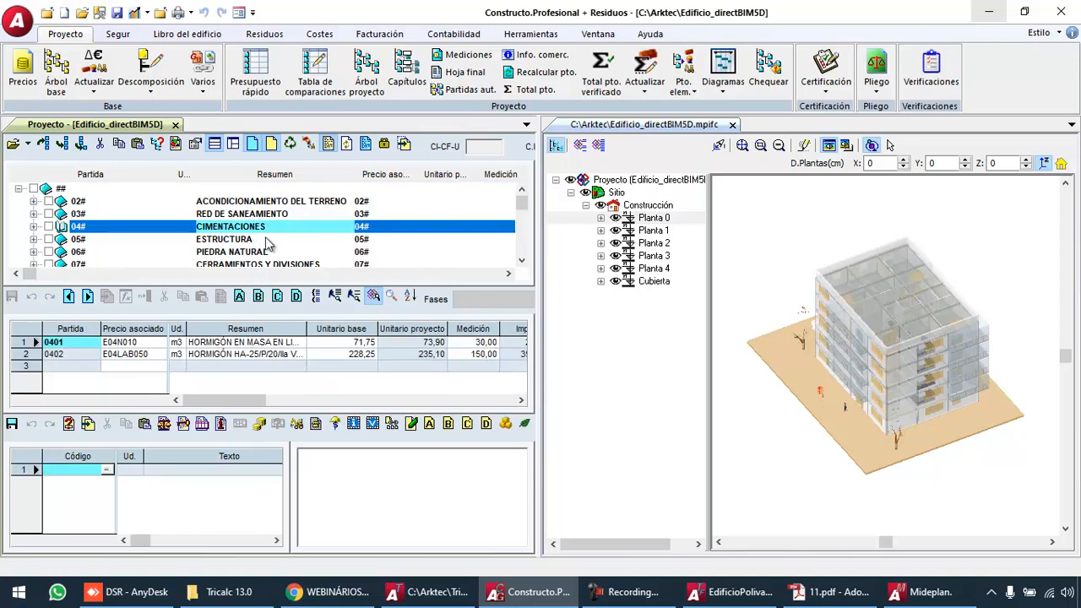
click(394, 296)
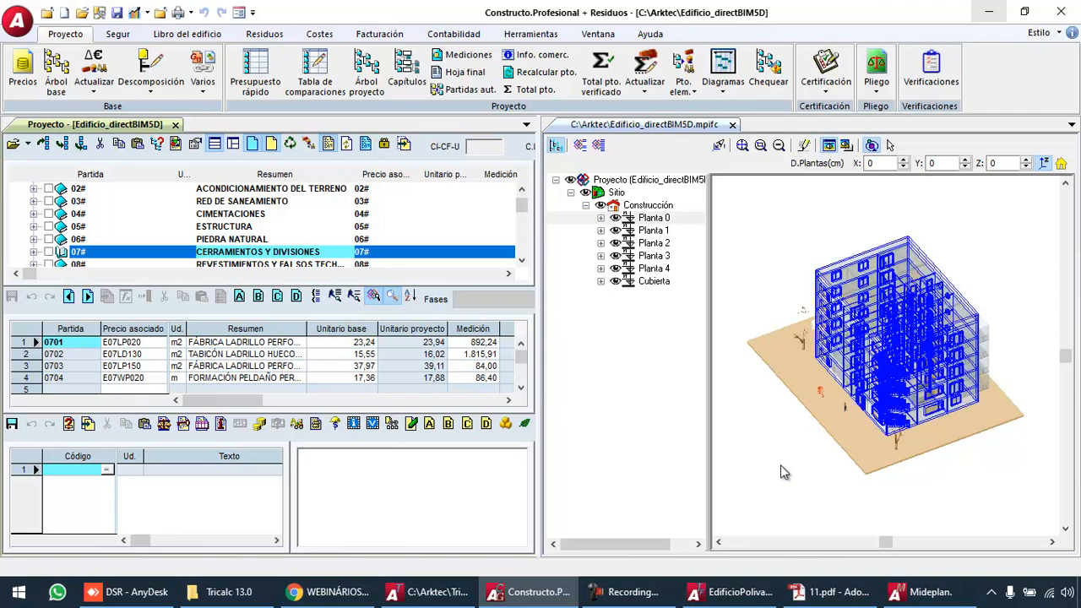
click(33, 252)
click(228, 214)
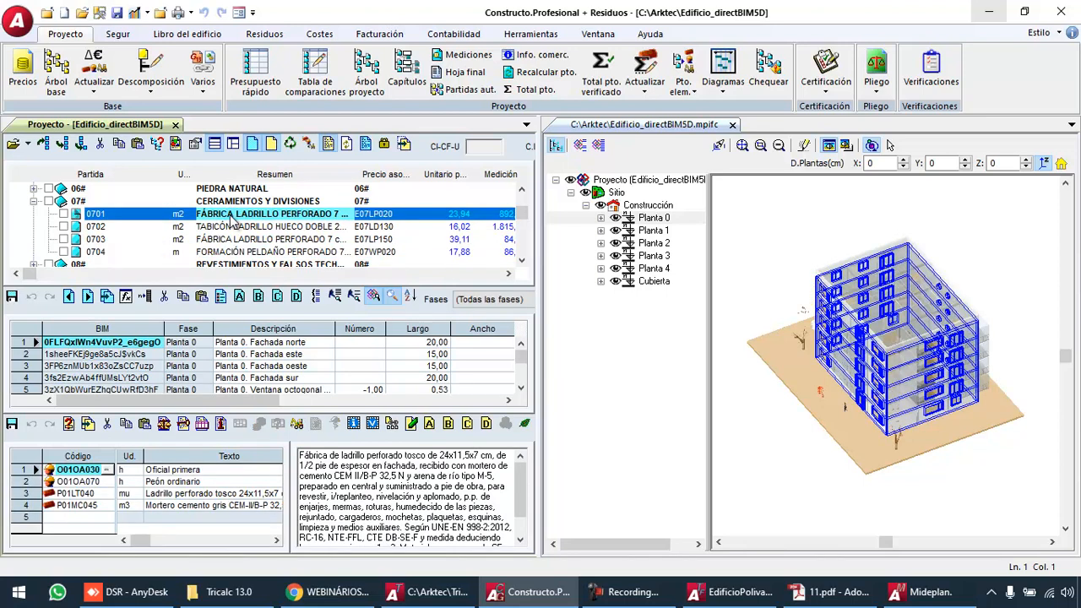
Highlight item 0701's Planta 0 north, east and west façades in the model and separate the floors by 1000 cm in Y
click(28, 372)
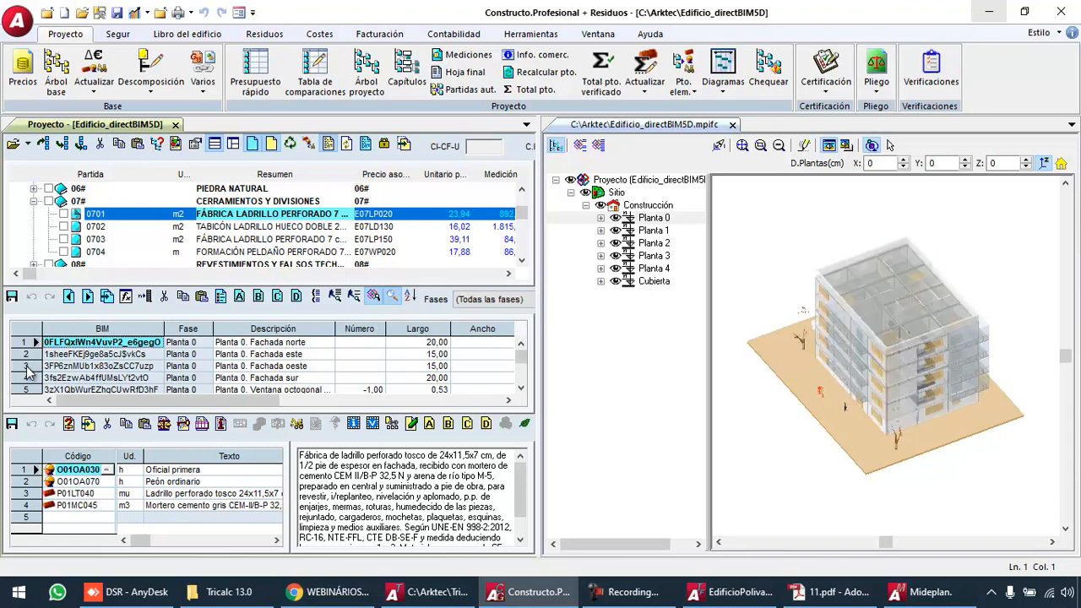
shift+click(27, 369)
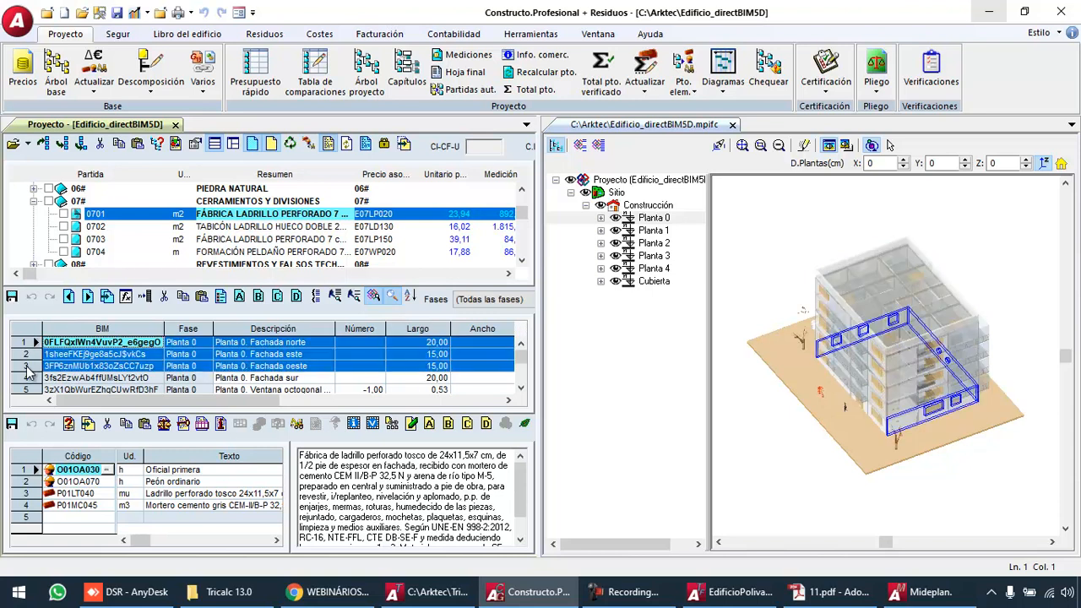
click(875, 162)
text(1000)
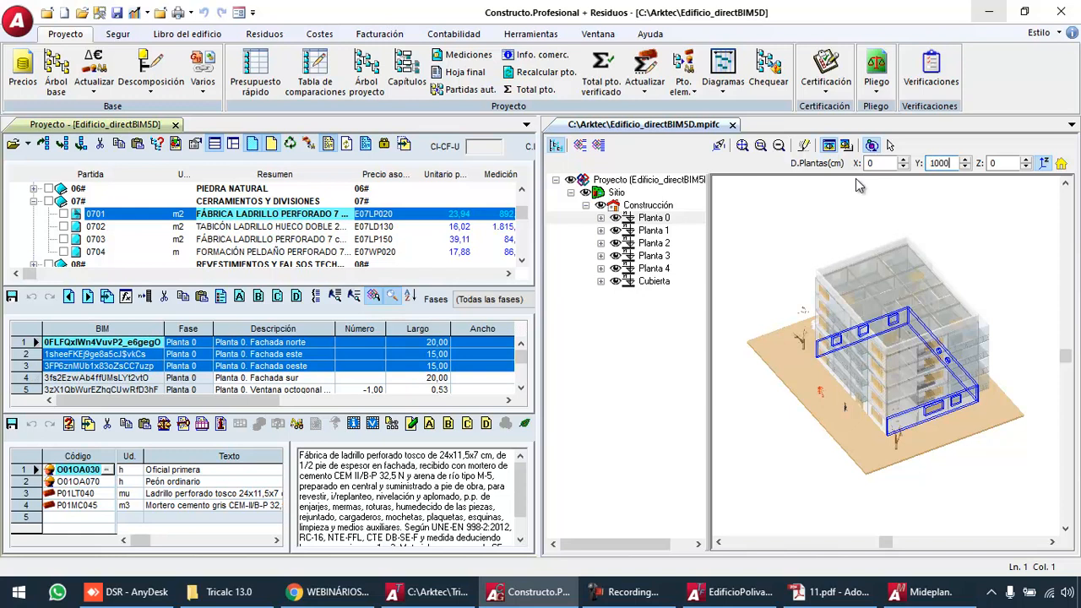
click(860, 426)
scroll(870, 432, down, 4)
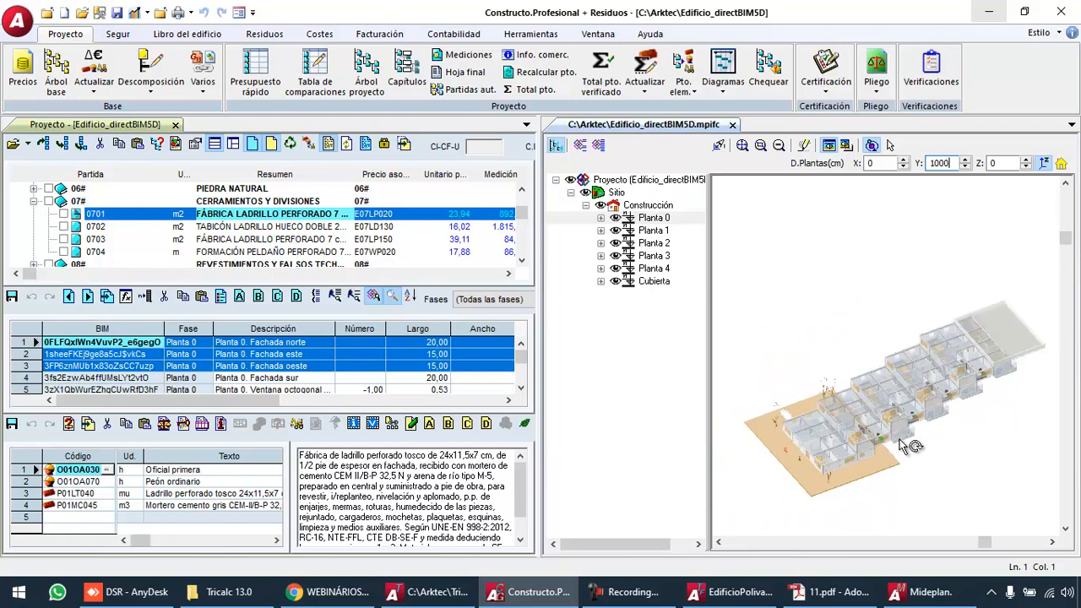
drag(905, 430, 906, 432)
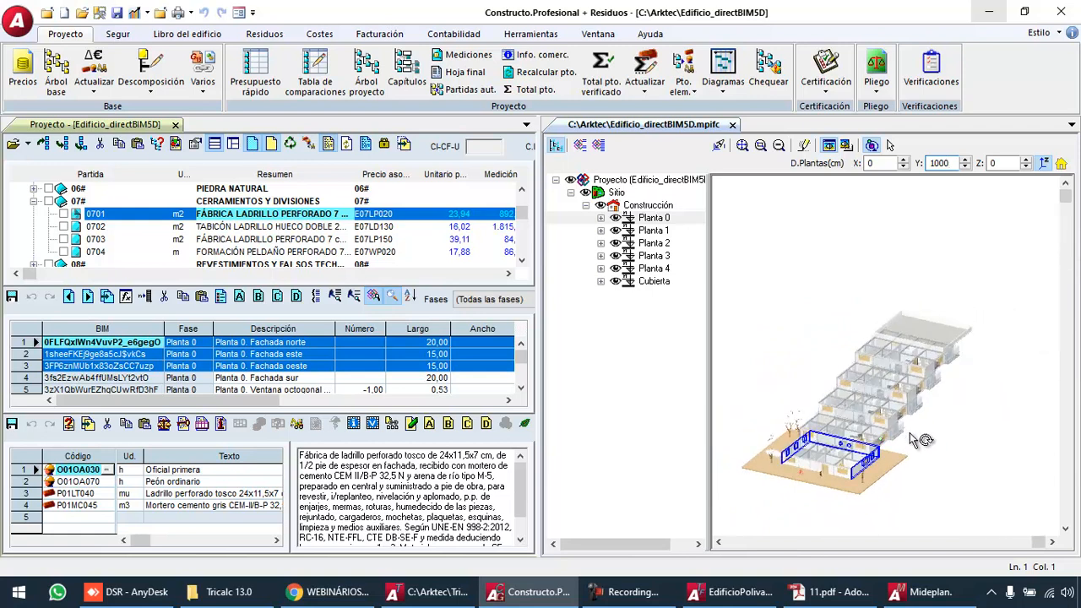
Set the Y separation between floors to 1500 cm and orbit the exploded model to view the highlighted façades
double_click(941, 162)
text(15)
drag(948, 454, 932, 437)
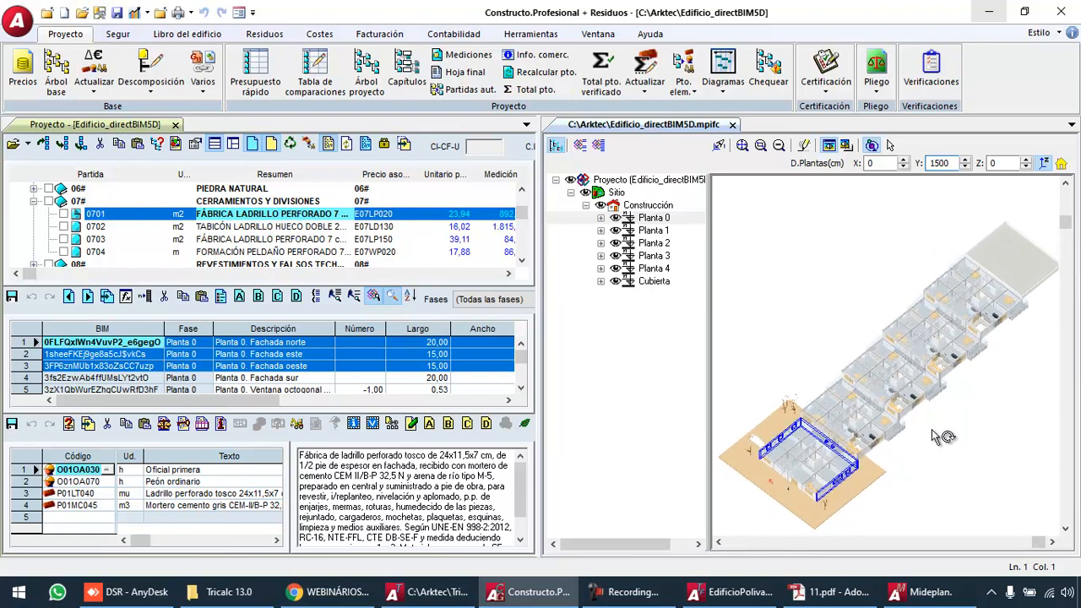
Close the BIM model and project tree, and preview the Medición y presupuesto listing, stopping its generation early
click(733, 124)
click(174, 124)
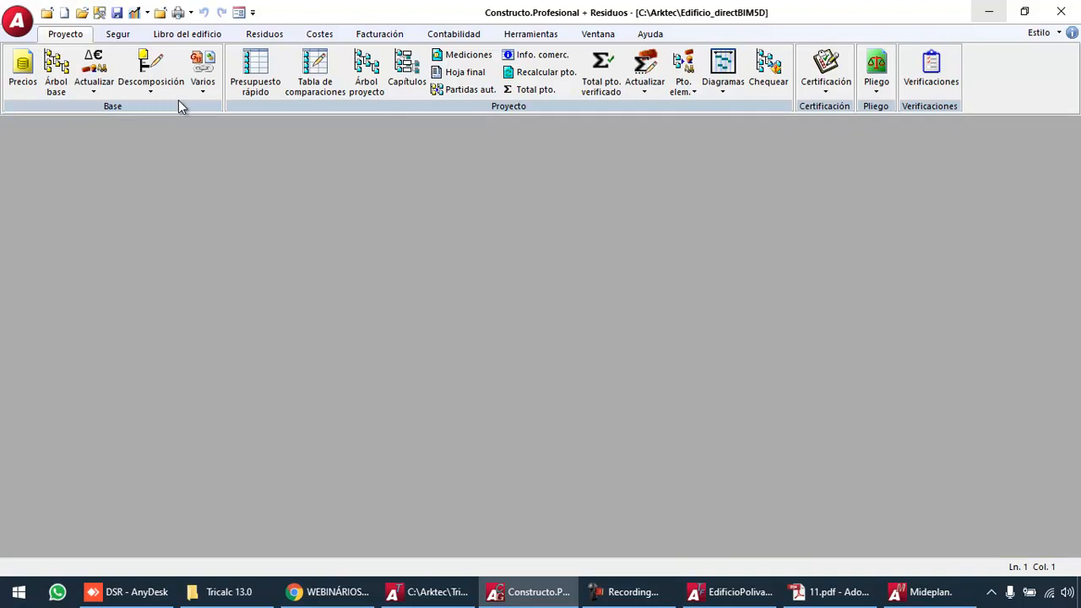
click(179, 12)
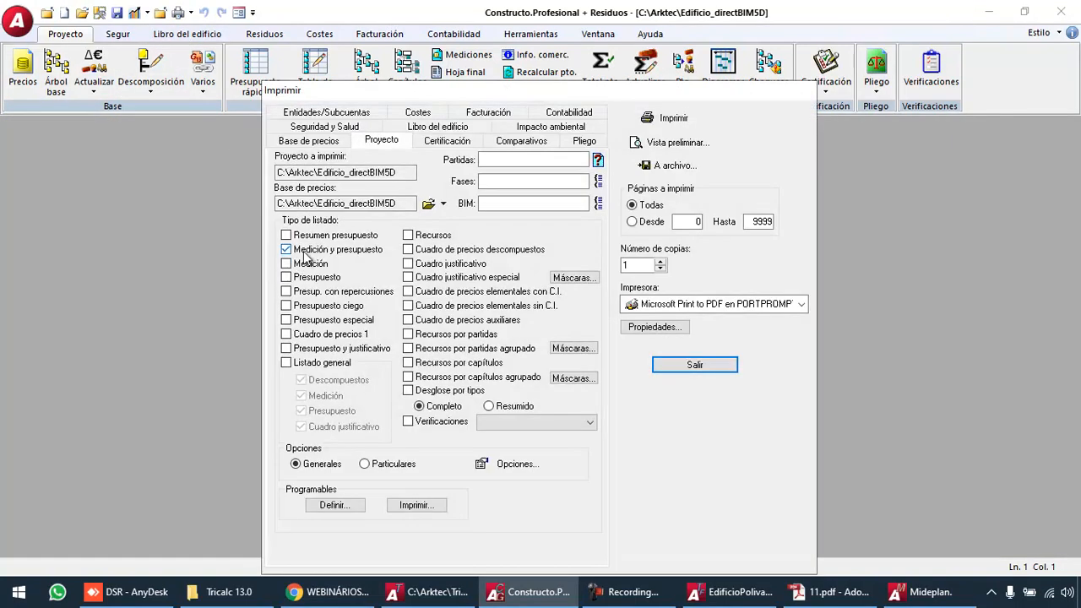
click(676, 143)
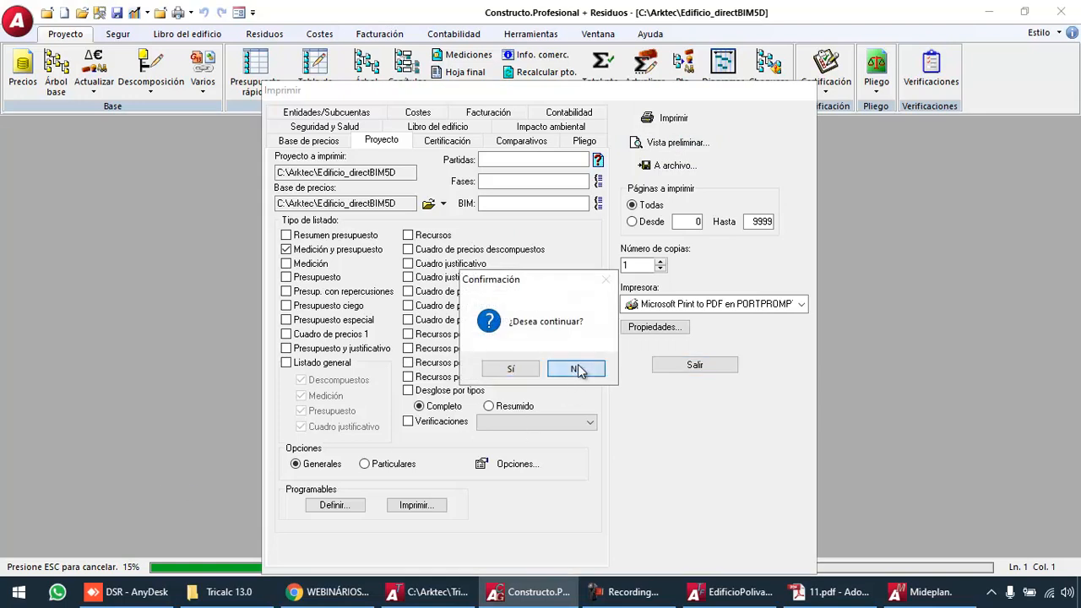
click(578, 366)
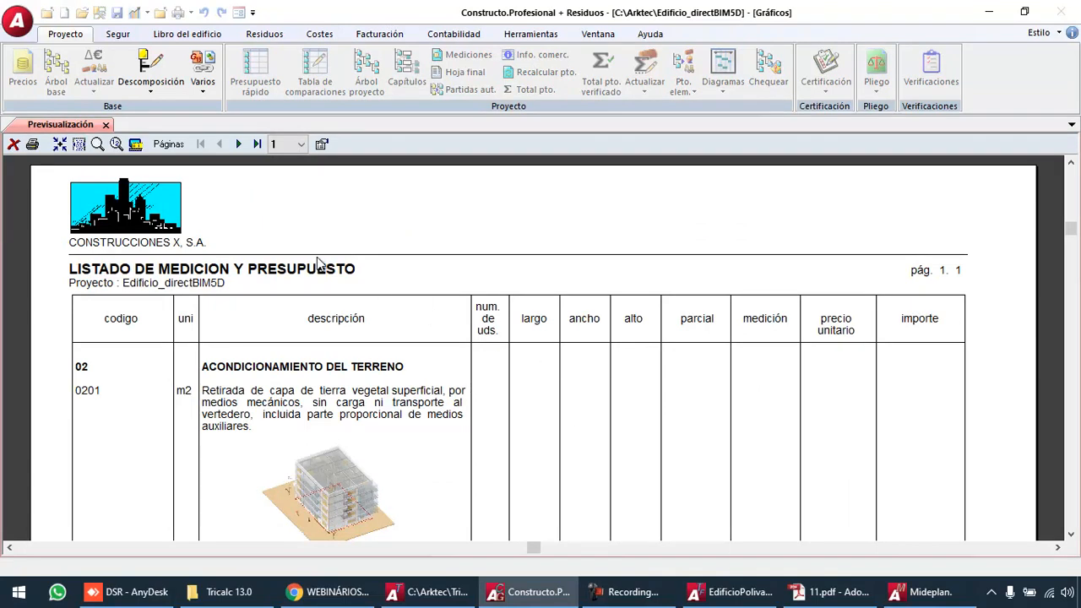
Fit the whole report page in the preview and page forward to page 3
click(59, 144)
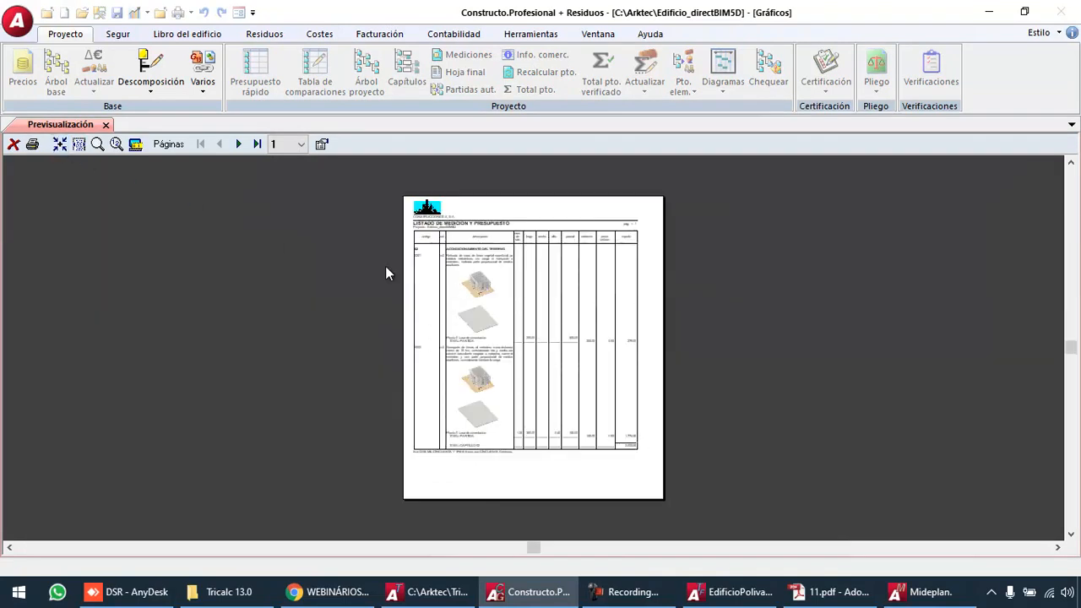
click(238, 144)
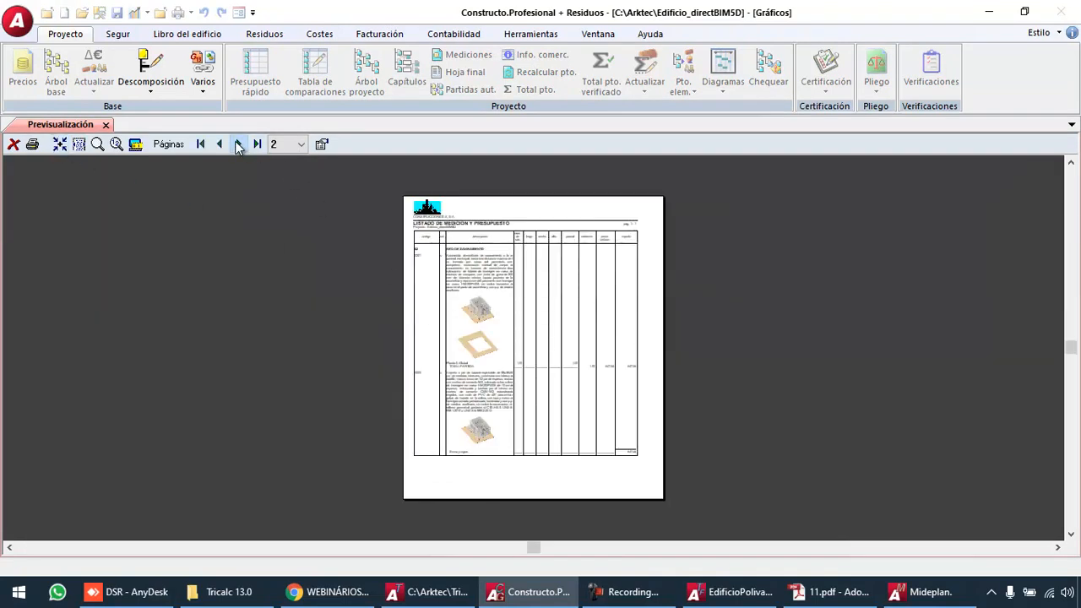
click(238, 144)
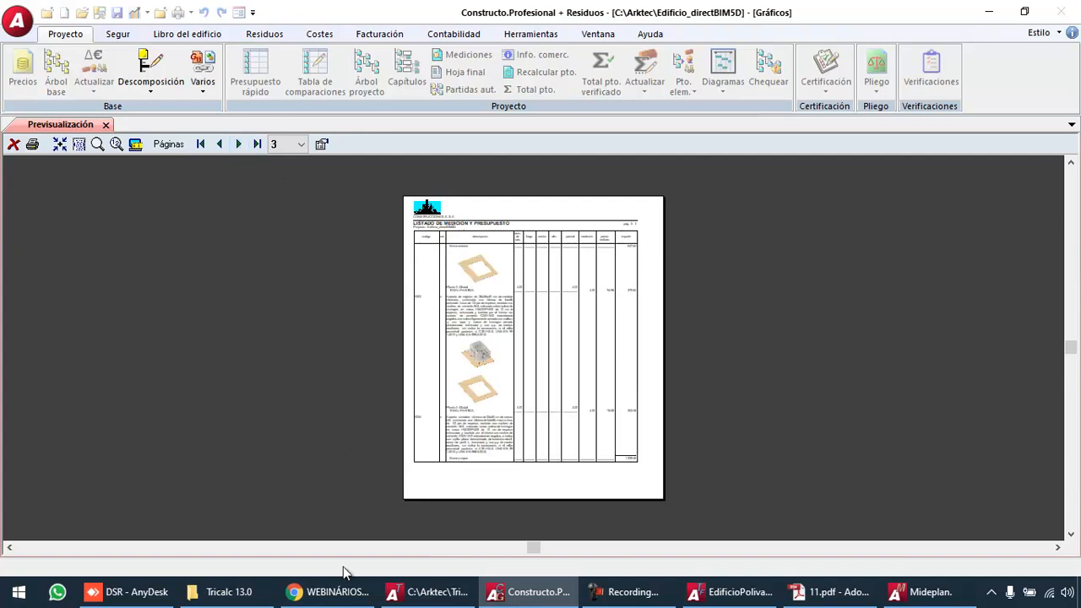
Switch to Chrome and look through the weekday sessions on the Tricalc Week webinar page
click(338, 592)
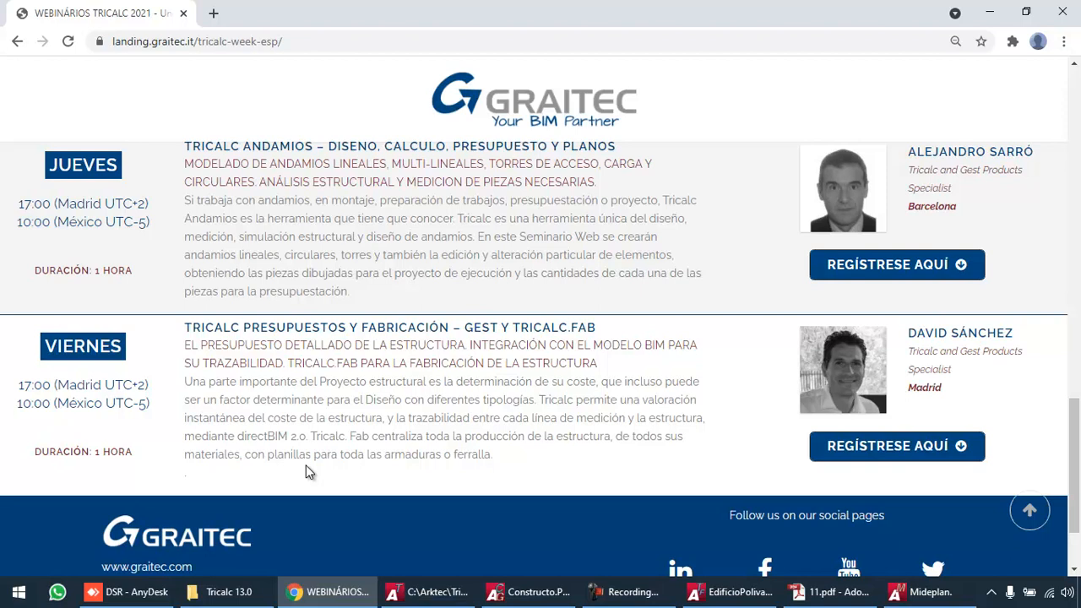
scroll(390, 394, up, 3)
scroll(391, 395, up, 3)
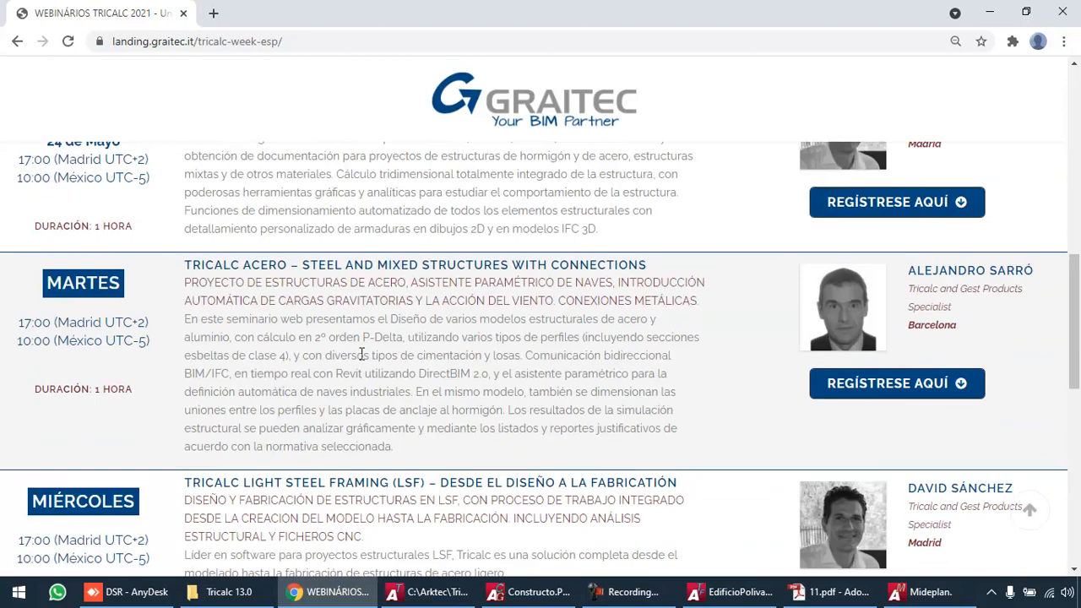
scroll(300, 312, down, 1)
scroll(300, 313, down, 6)
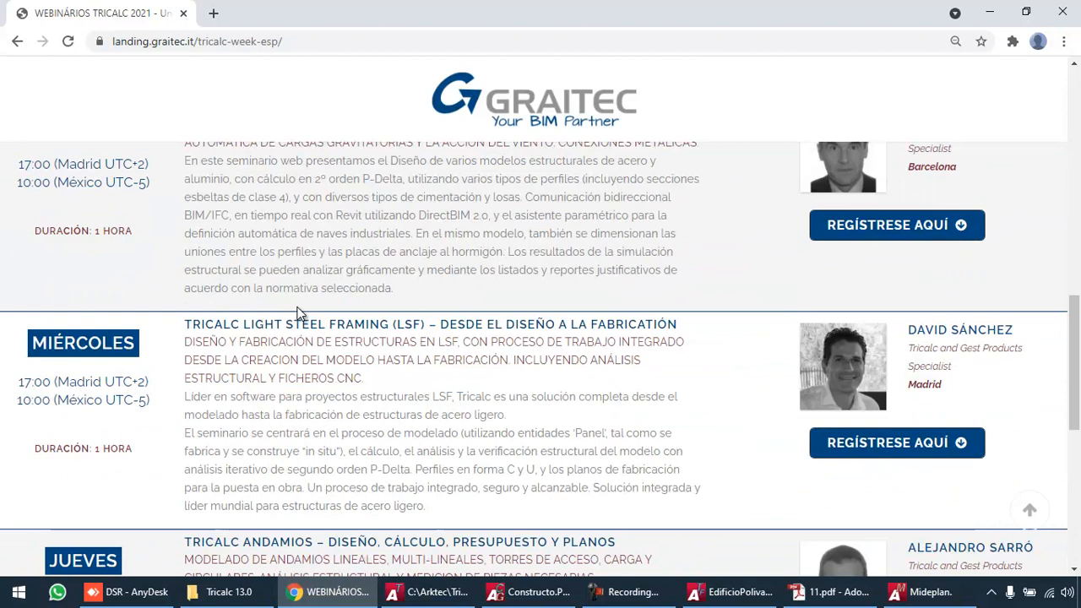
Open arktec.com in a new browser tab, dismiss the Tricalc pop-up and open the Arktec contact form
click(214, 13)
text(arktec.com)
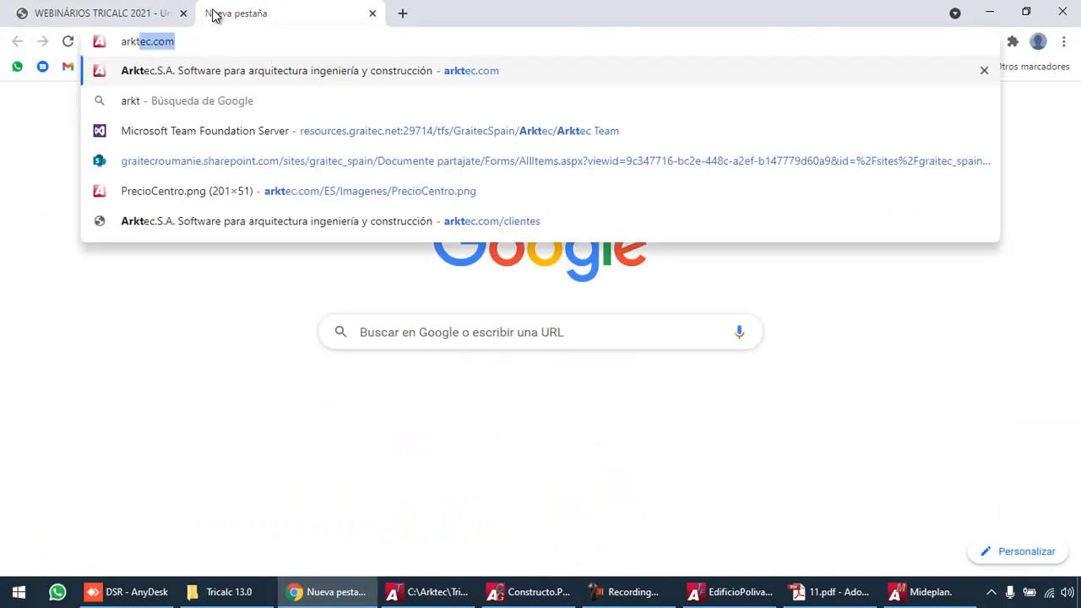
key(Return)
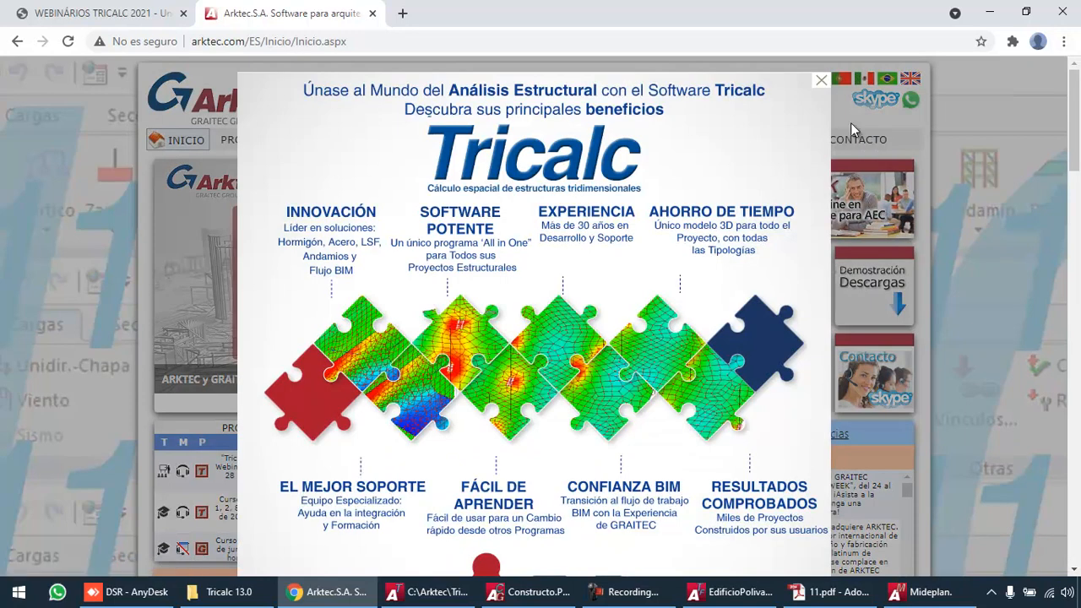
click(821, 80)
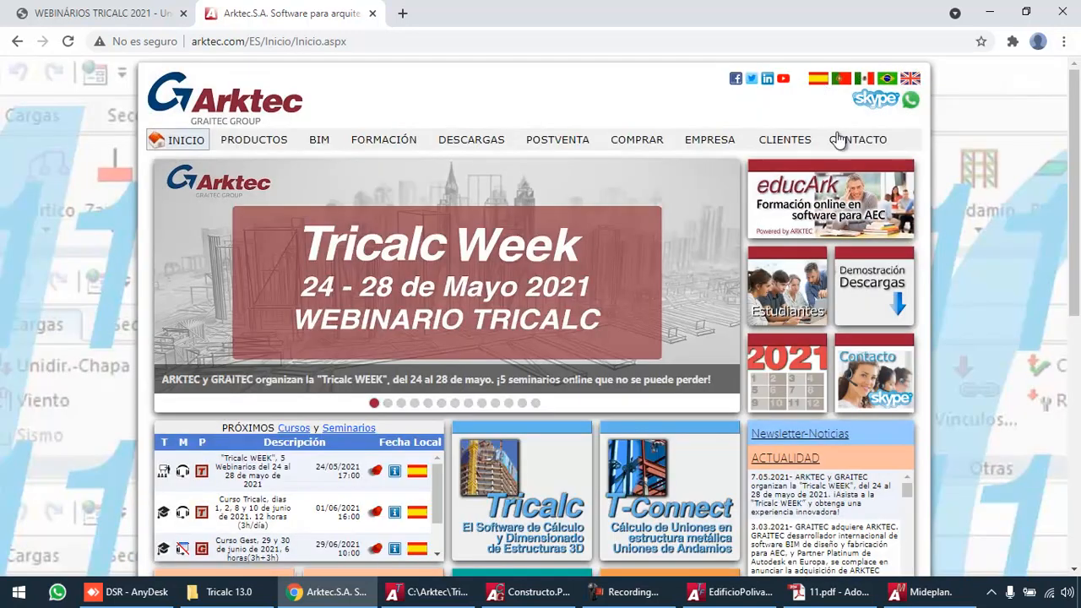
click(850, 142)
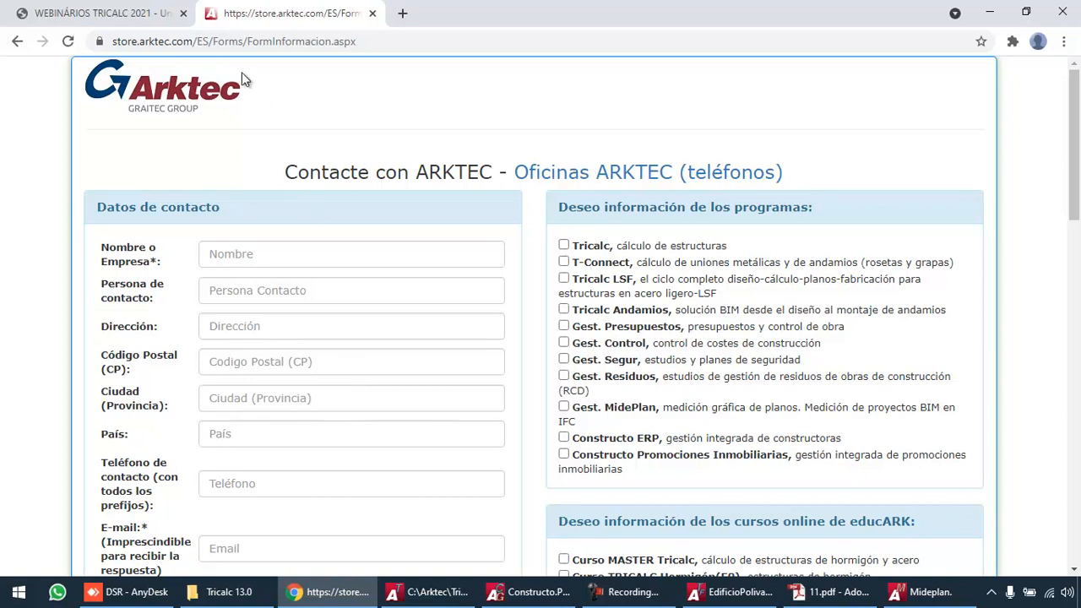
Return to the Tricalc Week webinar page and show its introduction with the event dates
click(114, 17)
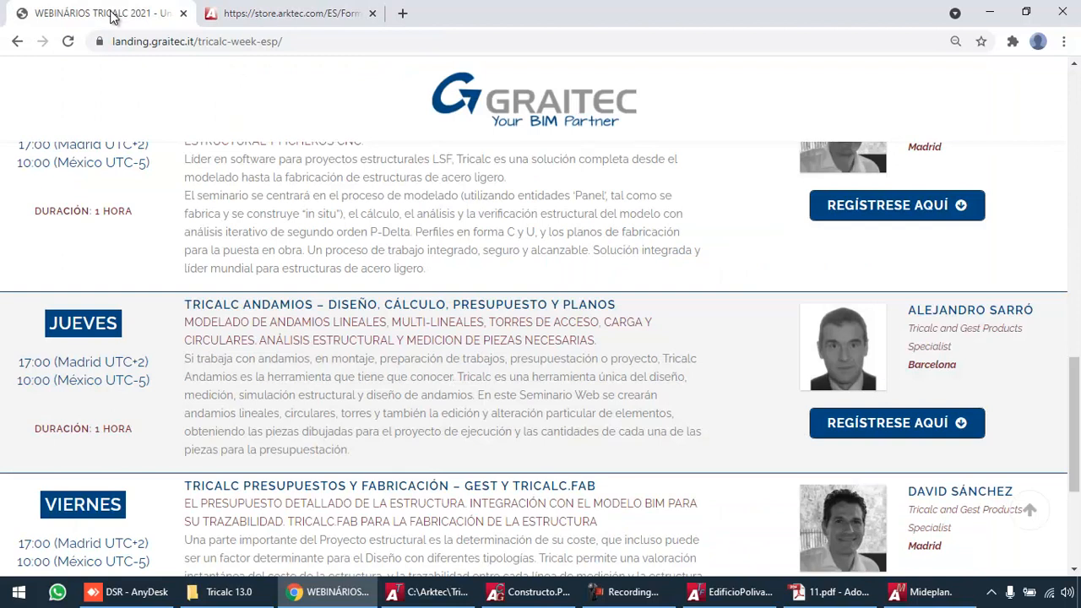
scroll(304, 139, up, 15)
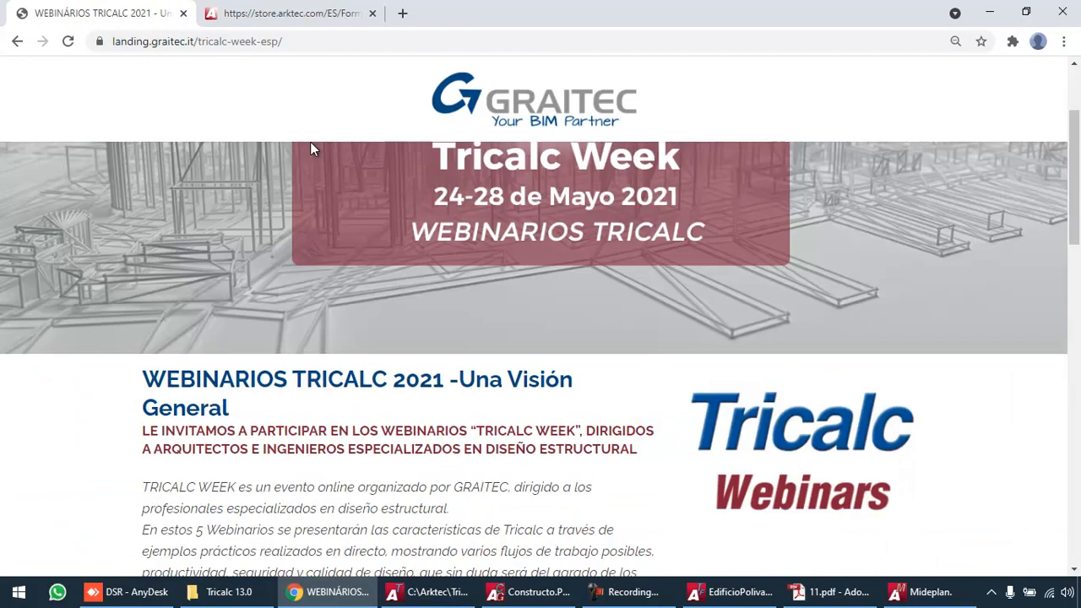